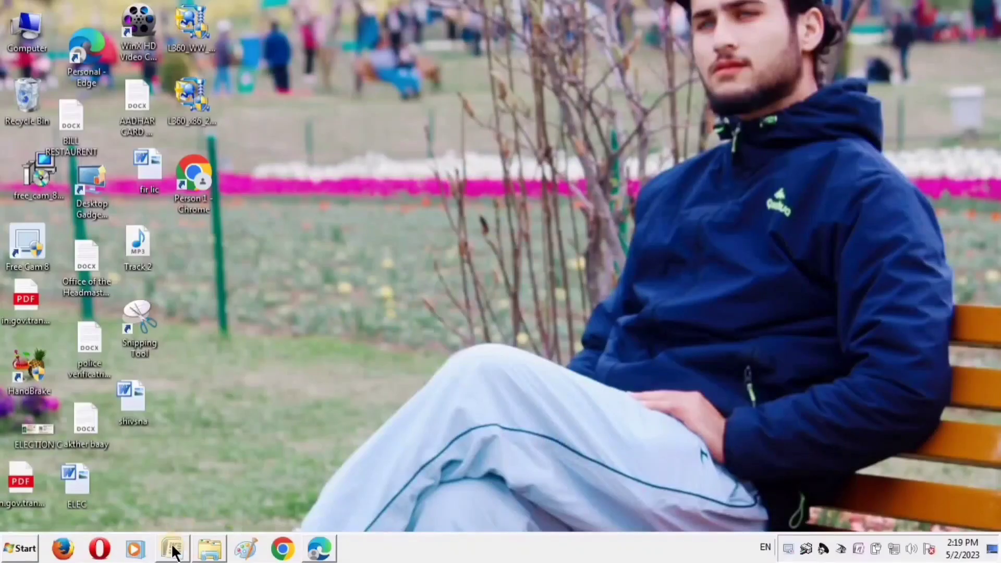
Show the finished BILL RESTAURENT sample, then create a new blank document.
{"action": "left_click", "coordinate": [173, 549]}
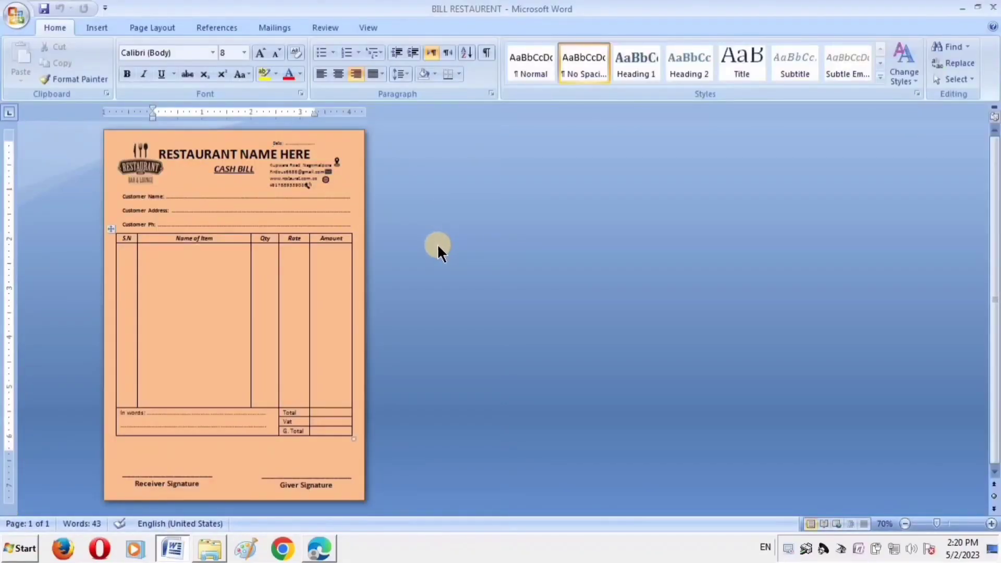
{"action": "key", "text": "ctrl+n"}
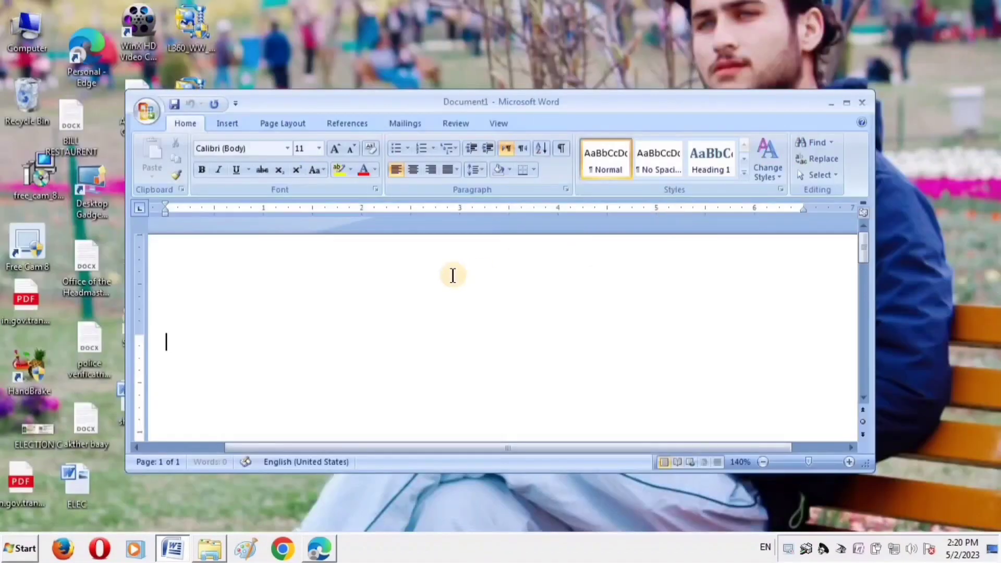
Maximise Document1 and display the Page Layout margin presets.
{"action": "left_click", "coordinate": [847, 102]}
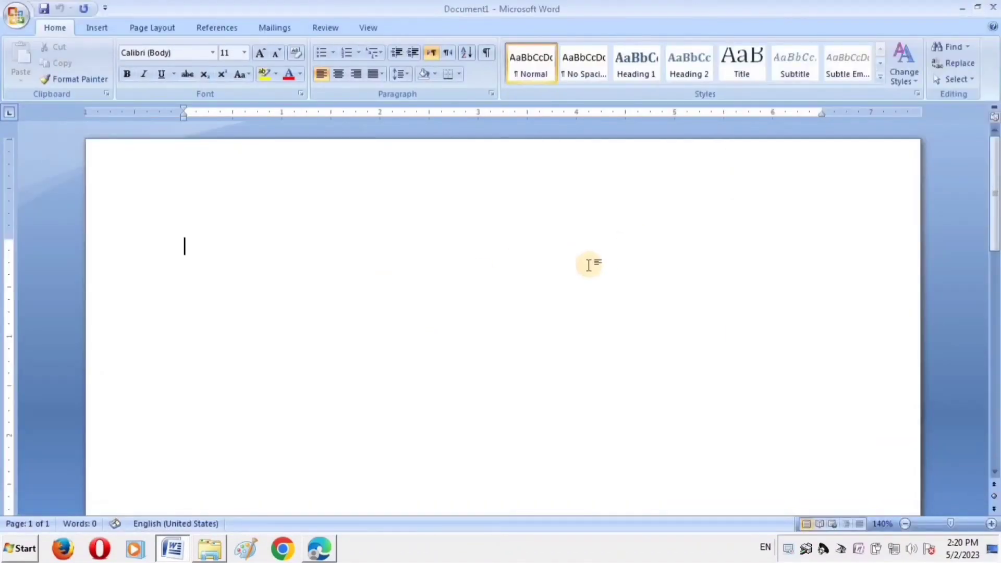
{"action": "left_click", "coordinate": [154, 27]}
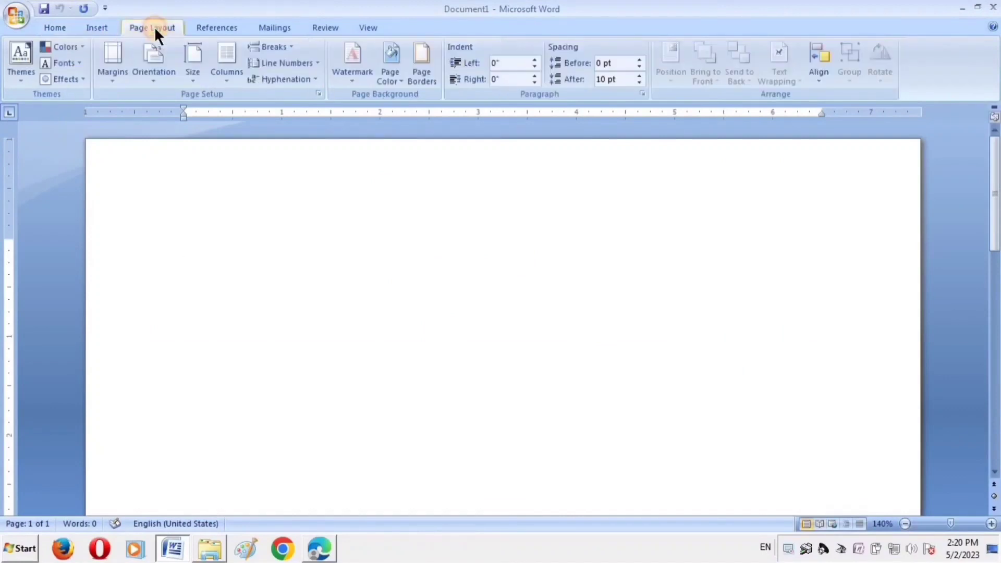
{"action": "left_click", "coordinate": [105, 79]}
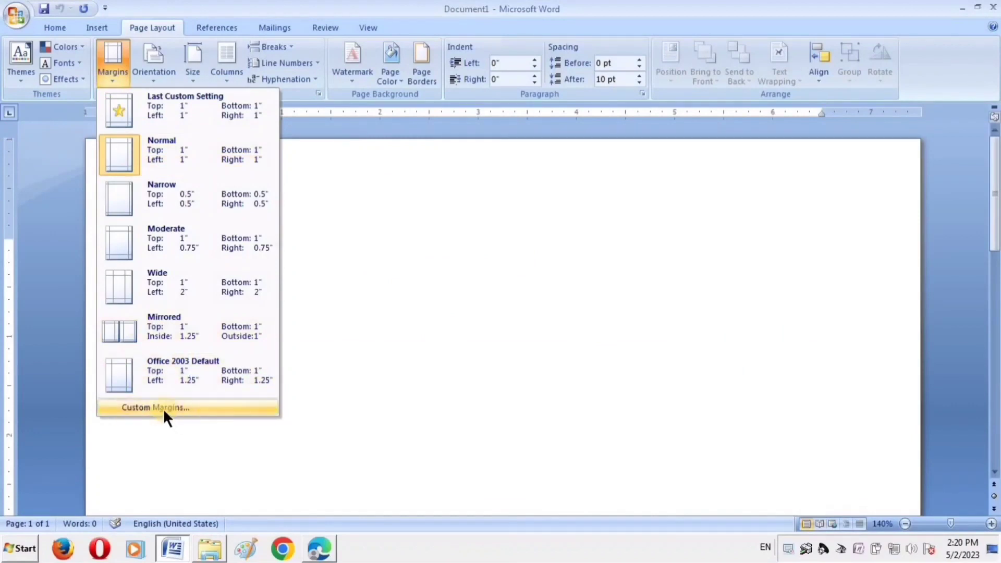
Set a custom paper size of 5.3 in wide by 7.5 in high in Page Setup.
{"action": "left_click", "coordinate": [42, 256]}
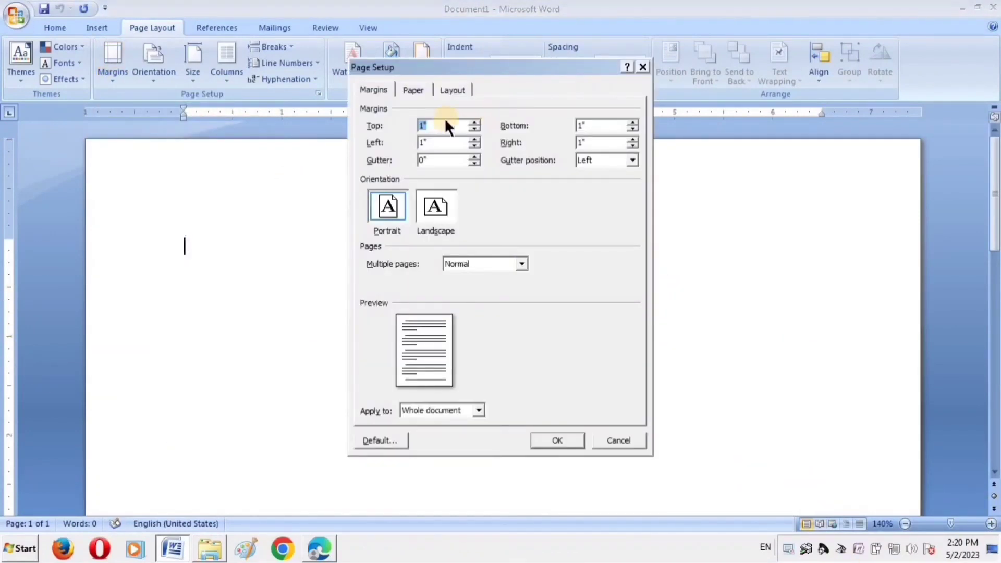
{"action": "left_click", "coordinate": [419, 92]}
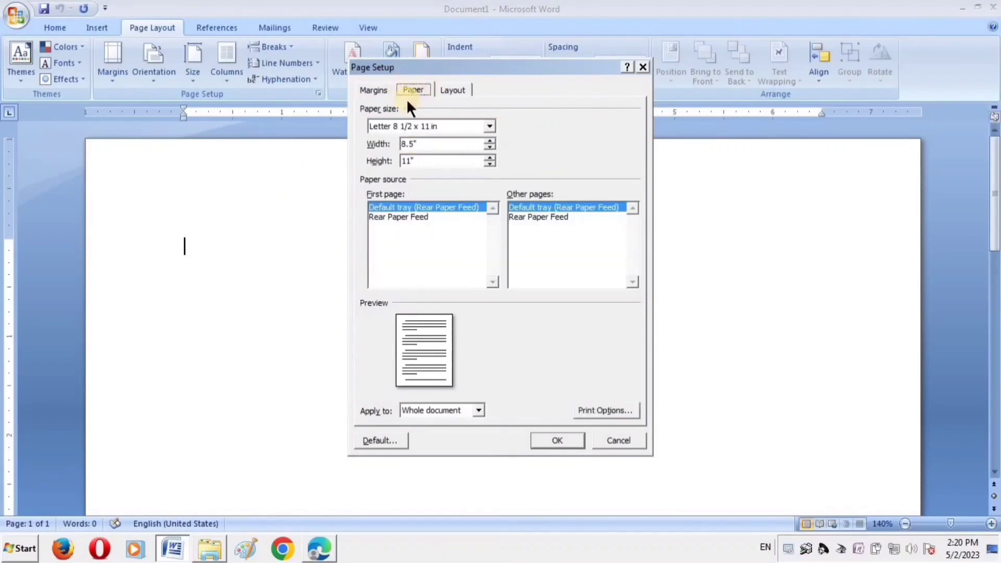
{"action": "left_click_drag", "start_coordinate": [436, 145], "coordinate": [383, 145]}
{"action": "left_click_drag", "start_coordinate": [417, 145], "coordinate": [394, 144]}
{"action": "type", "text": "5.3 "}
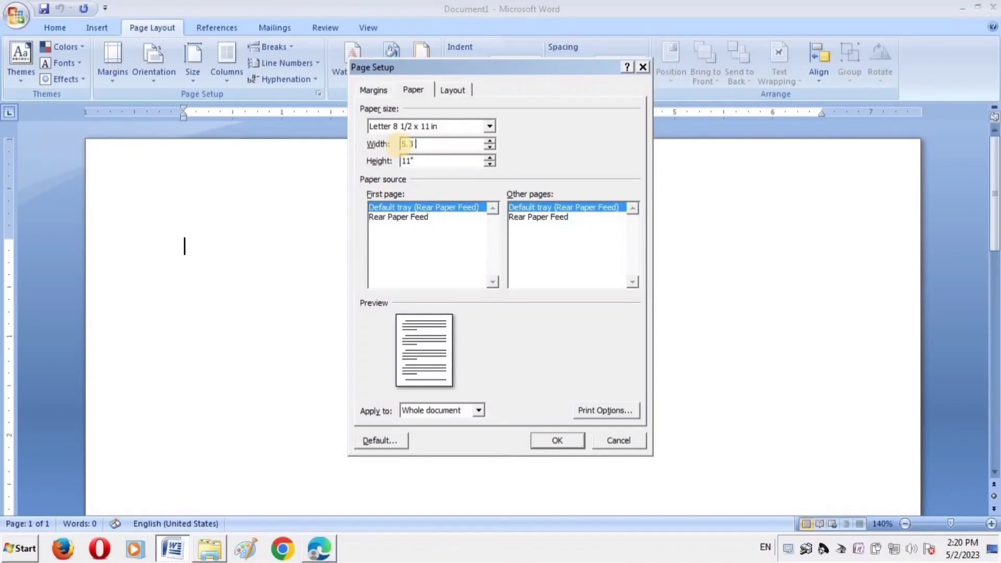
{"action": "type", "text": "in"}
{"action": "left_click", "coordinate": [396, 162]}
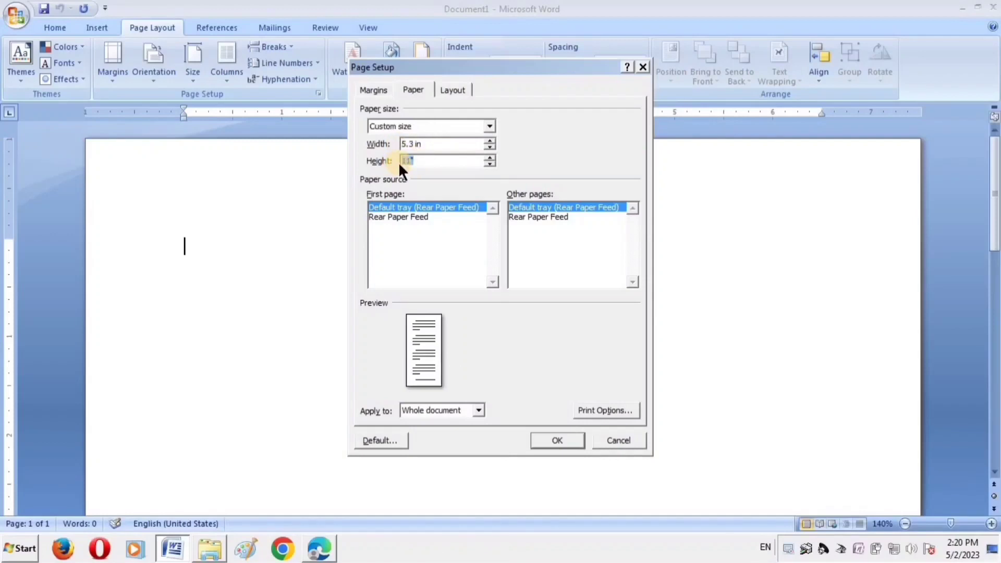
{"action": "type", "text": "7.5 i"}
{"action": "type", "text": "n"}
{"action": "left_click", "coordinate": [555, 437]}
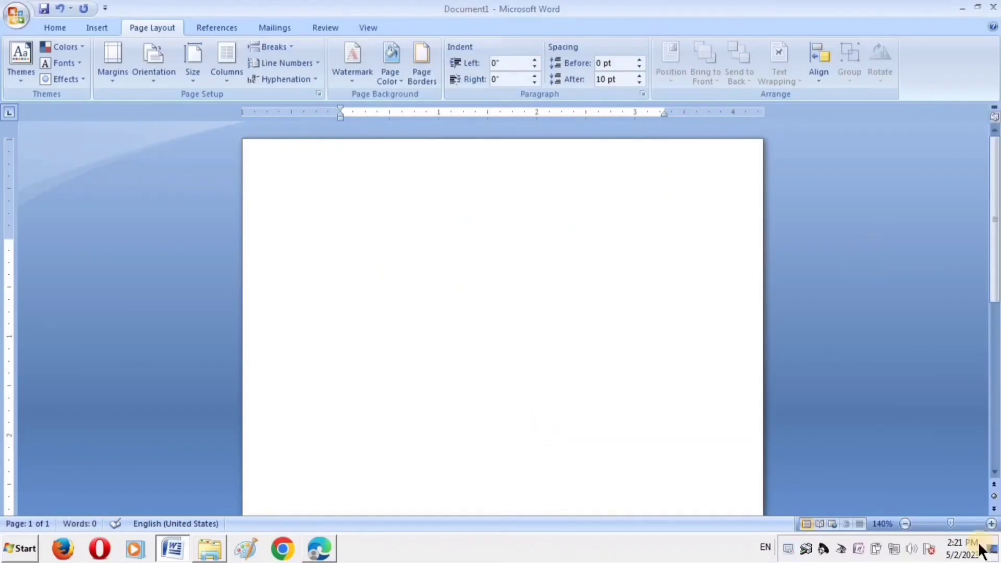
Zoom to 160%, drag the top margin up on the ruler, and apply No Spacing style.
{"action": "left_click", "coordinate": [905, 524]}
{"action": "left_click", "coordinate": [991, 523]}
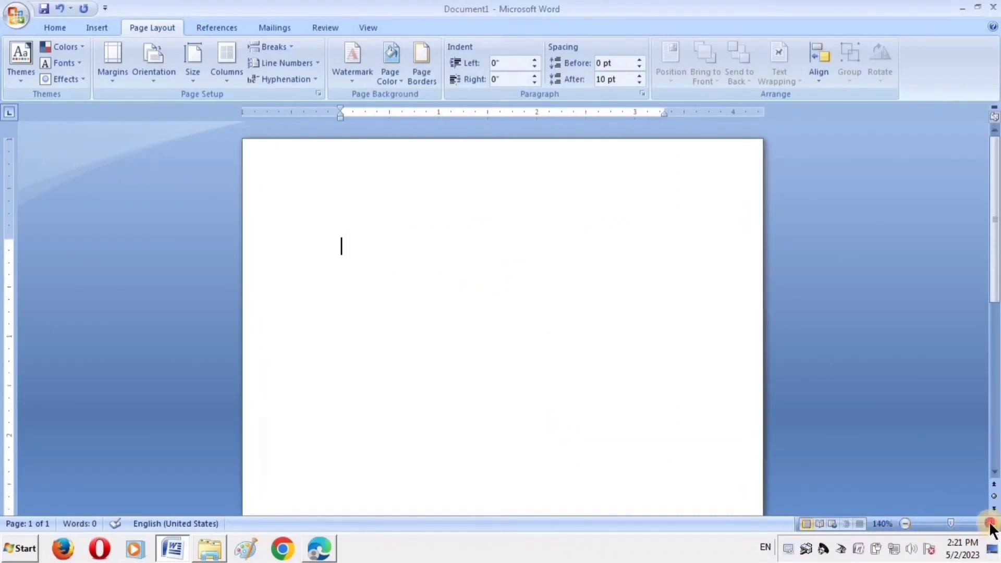
{"action": "double_click", "coordinate": [991, 524]}
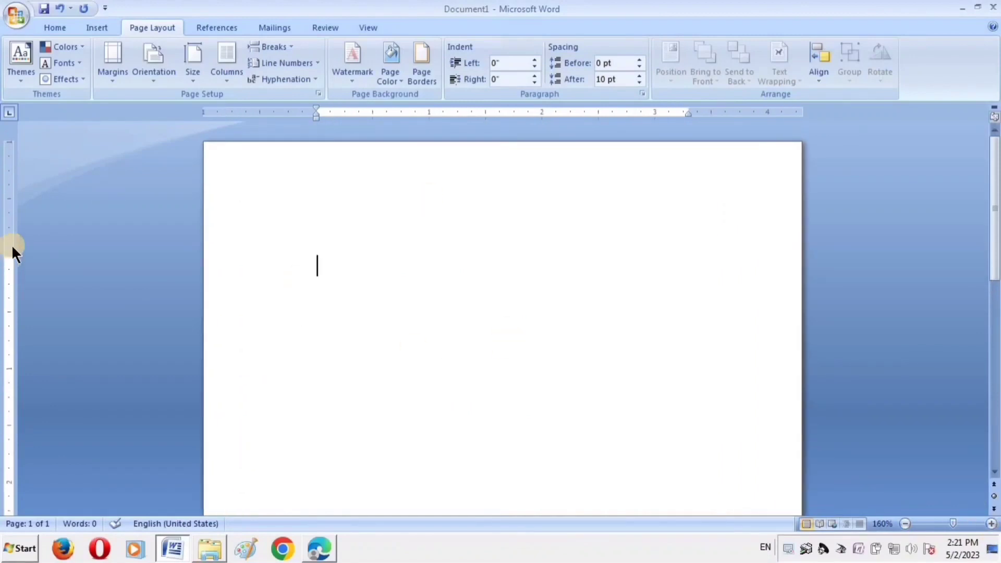
{"action": "left_click_drag", "start_coordinate": [11, 259], "coordinate": [7, 158]}
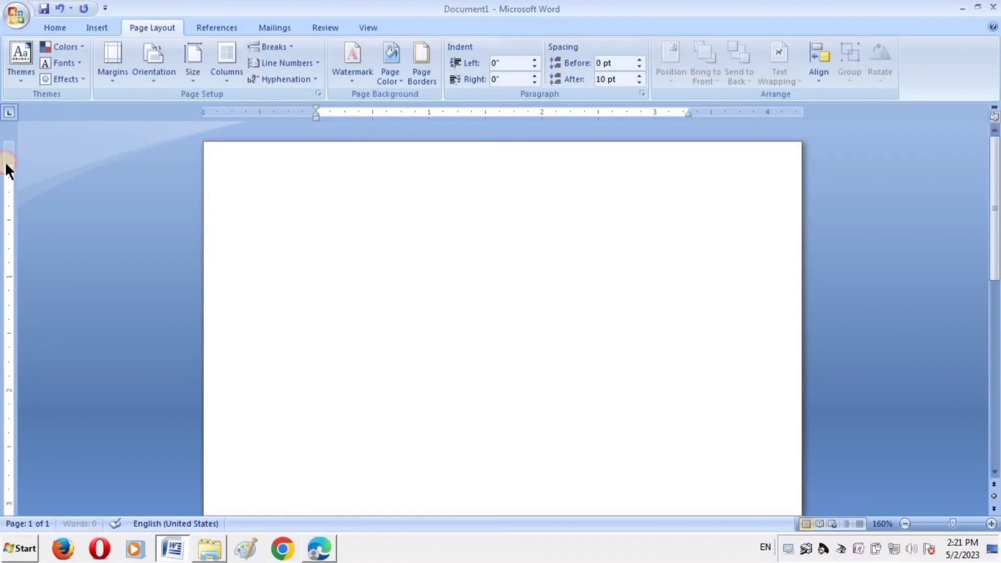
{"action": "left_click", "coordinate": [60, 30]}
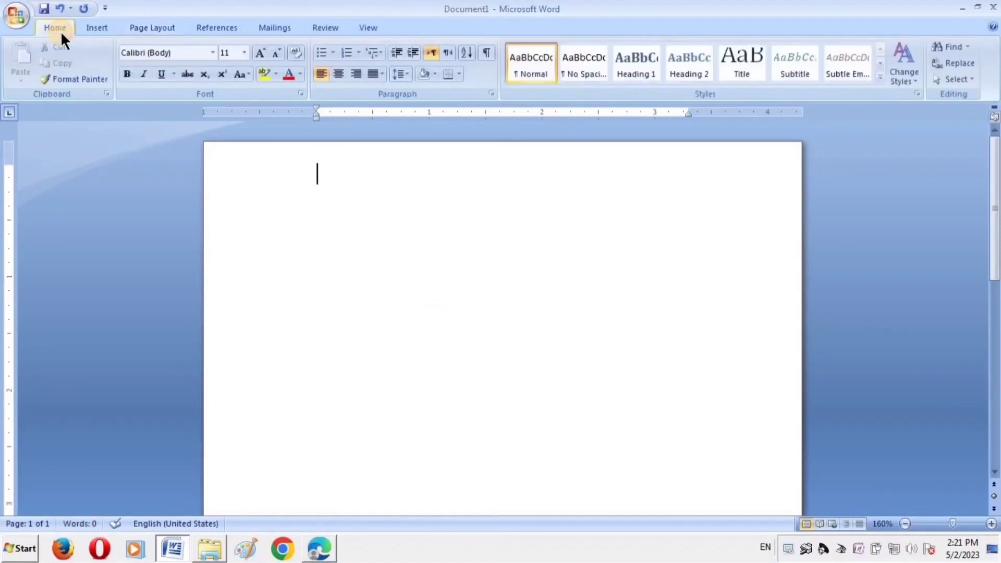
{"action": "left_click", "coordinate": [586, 59]}
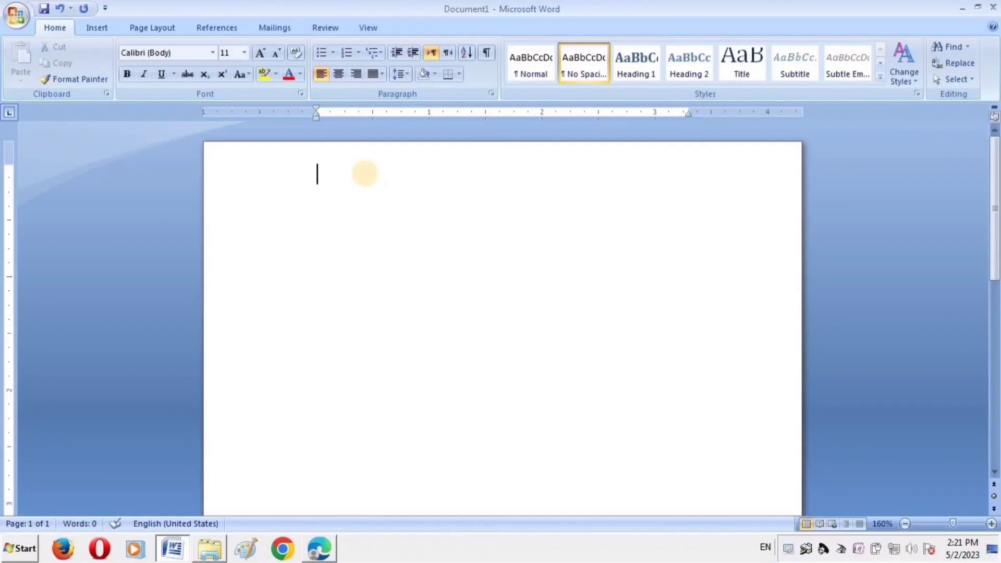
Type the centred title 'RASTAURANT NAME HERE'.
{"action": "type", "text": "RASTAUR"}
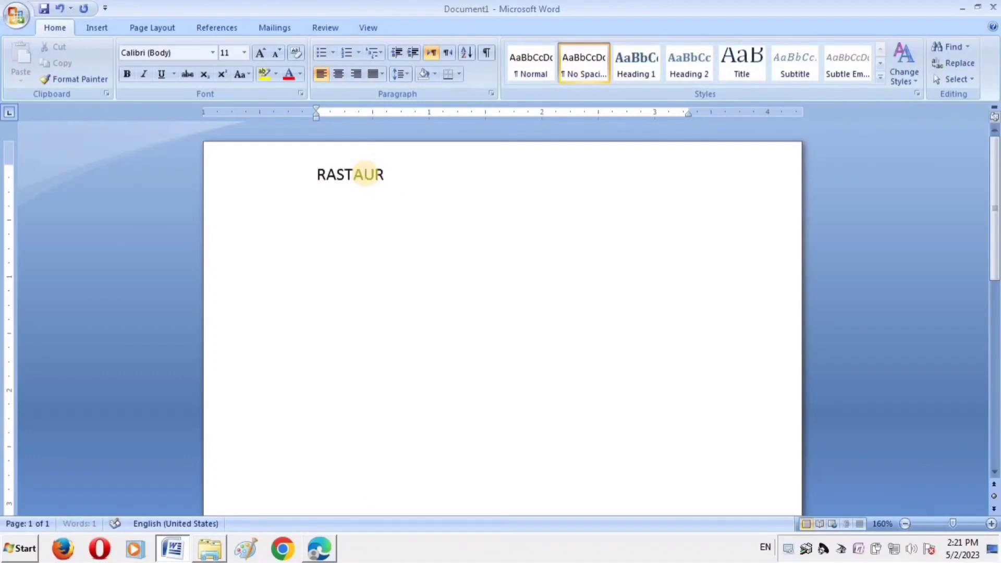
{"action": "type", "text": "ANT NAMEW"}
{"action": "key", "text": "BackSpace"}
{"action": "key", "text": "BackSpace"}
{"action": "type", "text": "E H"}
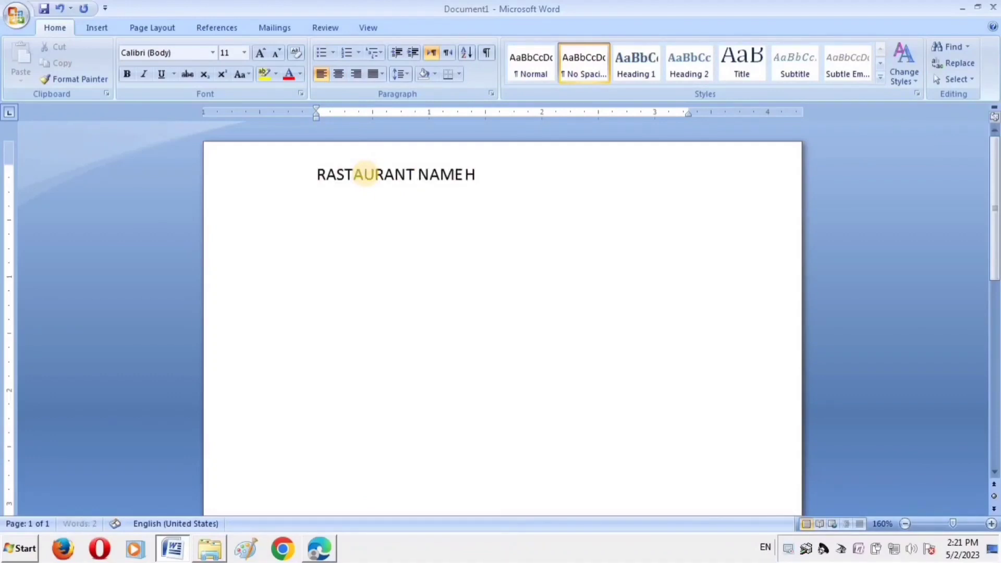
{"action": "type", "text": "ERE"}
{"action": "left_click", "coordinate": [318, 175]}
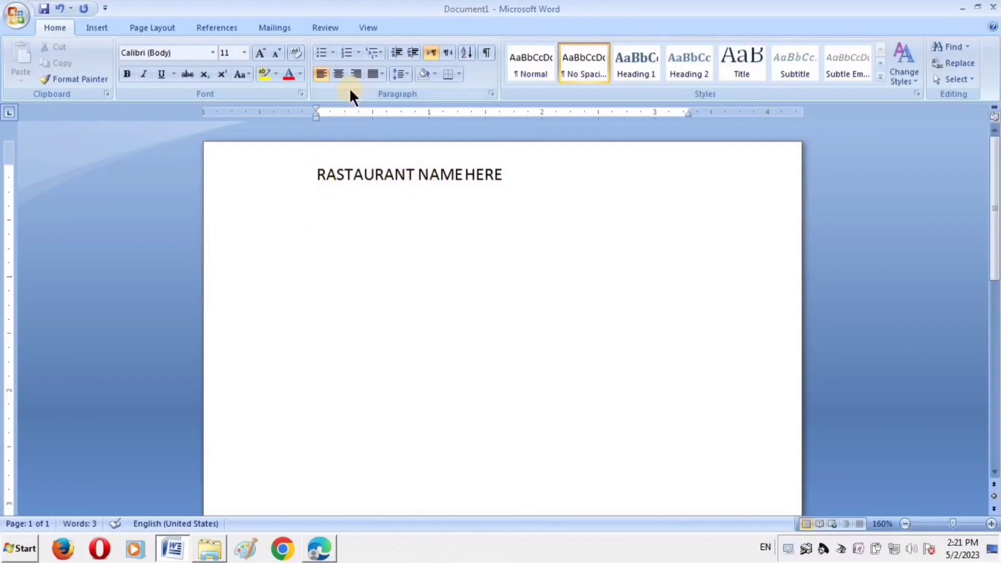
{"action": "left_click", "coordinate": [340, 74]}
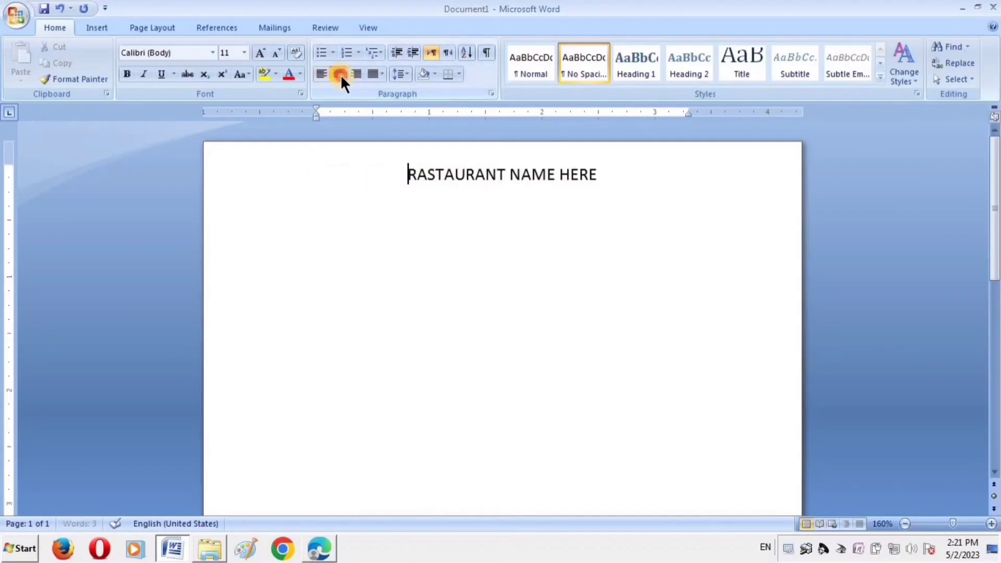
Add 'CASH BILL' on the next line and select both heading lines.
{"action": "left_click", "coordinate": [602, 177]}
{"action": "key", "text": "Return"}
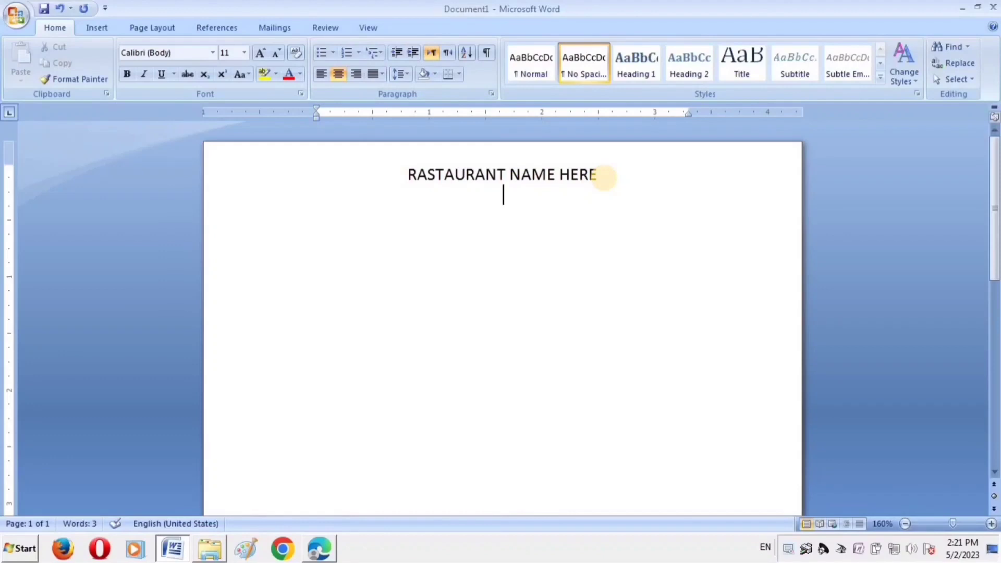
{"action": "type", "text": "CASH"}
{"action": "type", "text": " BOO"}
{"action": "key", "text": "BackSpace"}
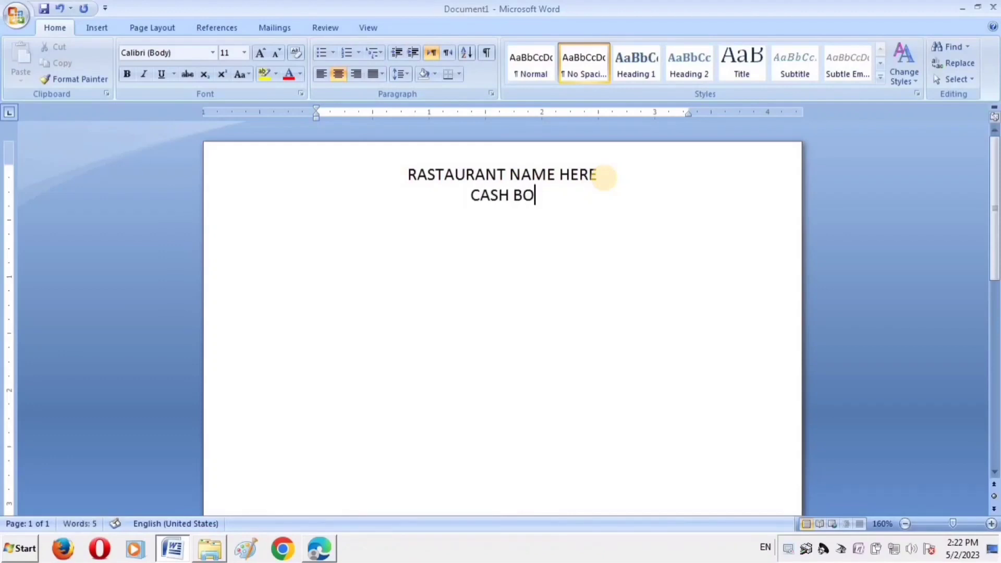
{"action": "key", "text": "BackSpace"}
{"action": "type", "text": "ILL"}
{"action": "left_click_drag", "start_coordinate": [543, 196], "coordinate": [477, 194]}
{"action": "left_click", "coordinate": [536, 210]}
{"action": "mouse_move", "coordinate": [407, 174]}
{"action": "left_mouse_down"}
{"action": "mouse_move", "coordinate": [478, 179]}
{"action": "mouse_move", "coordinate": [512, 203]}
{"action": "left_mouse_up"}
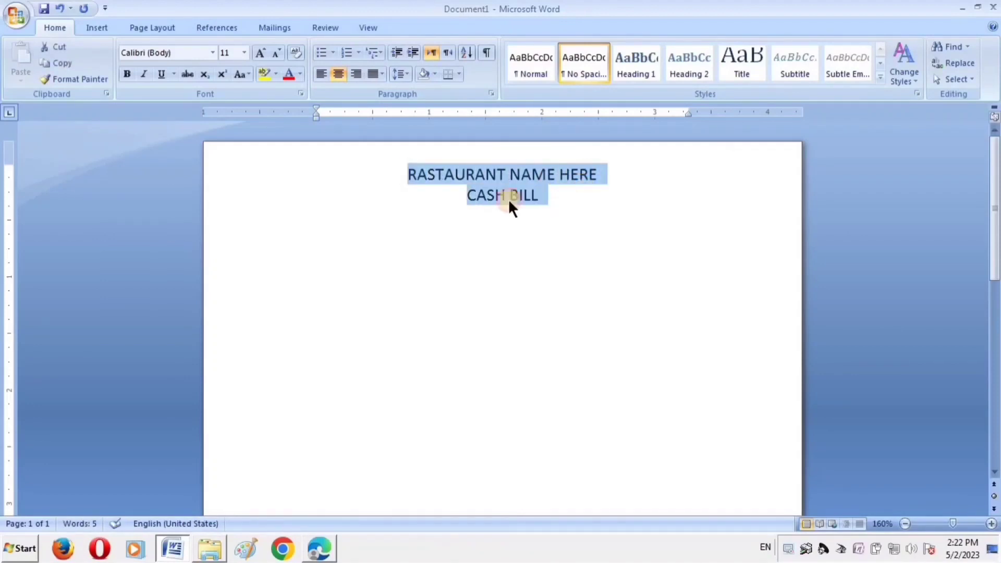
Make both heading lines bold and enlarge them to size 20.
{"action": "left_click", "coordinate": [126, 73]}
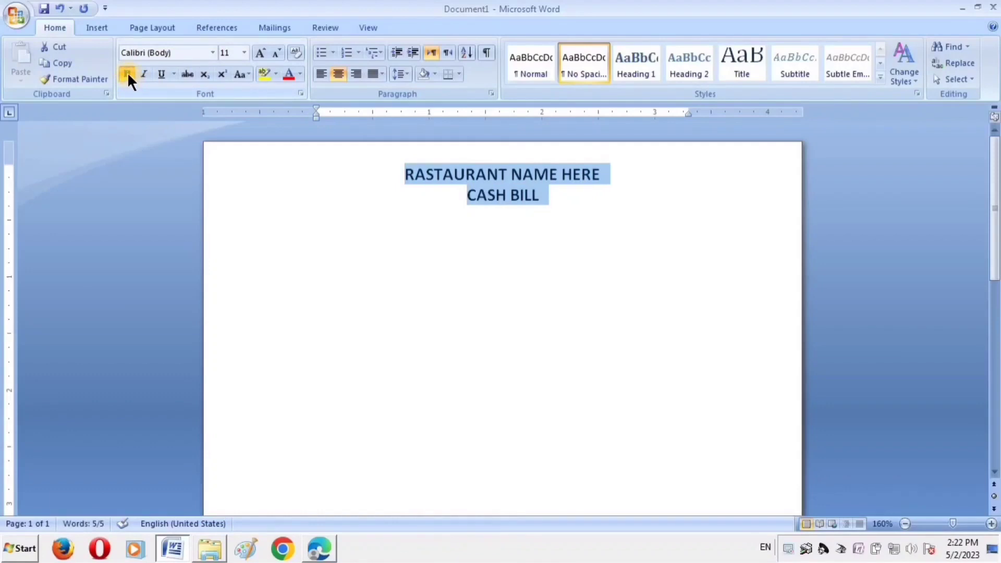
{"action": "left_click", "coordinate": [262, 51]}
{"action": "left_click", "coordinate": [263, 51]}
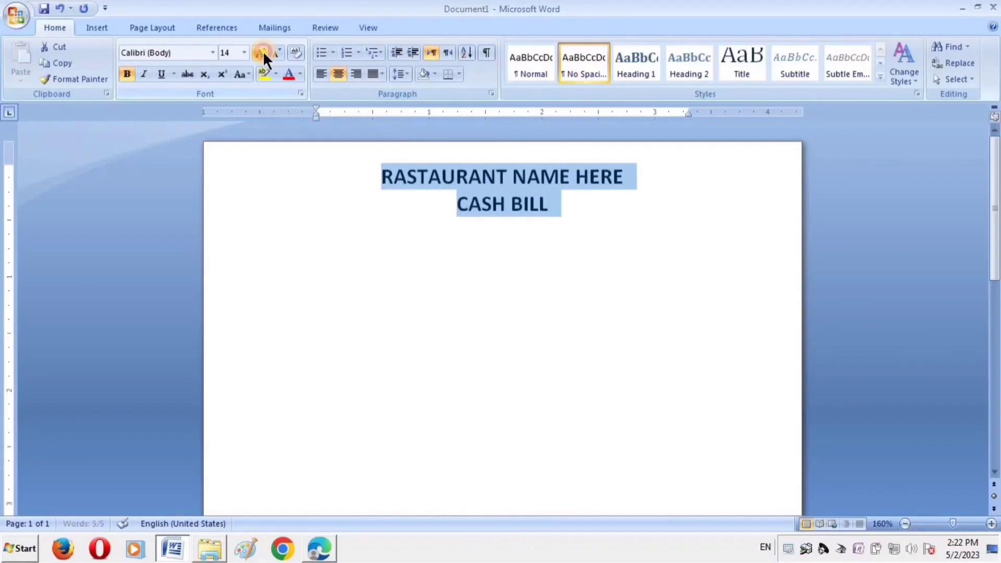
{"action": "left_click", "coordinate": [263, 51]}
{"action": "left_click", "coordinate": [263, 51]}
{"action": "left_click", "coordinate": [263, 51]}
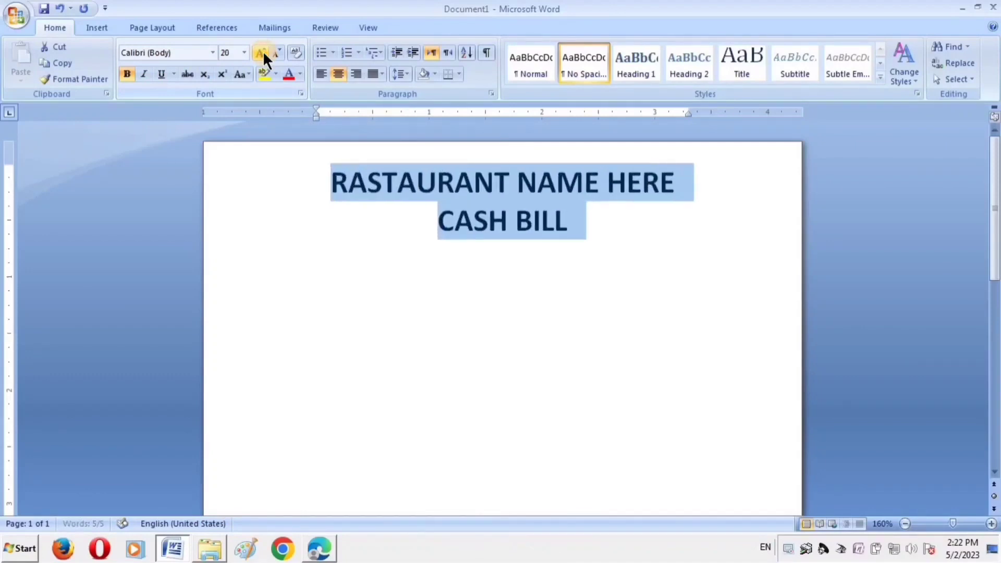
Underline CASH BILL and shrink it to size 12.
{"action": "mouse_move", "coordinate": [569, 233]}
{"action": "left_mouse_down"}
{"action": "mouse_move", "coordinate": [577, 234]}
{"action": "mouse_move", "coordinate": [454, 219]}
{"action": "left_mouse_up"}
{"action": "left_click", "coordinate": [566, 228]}
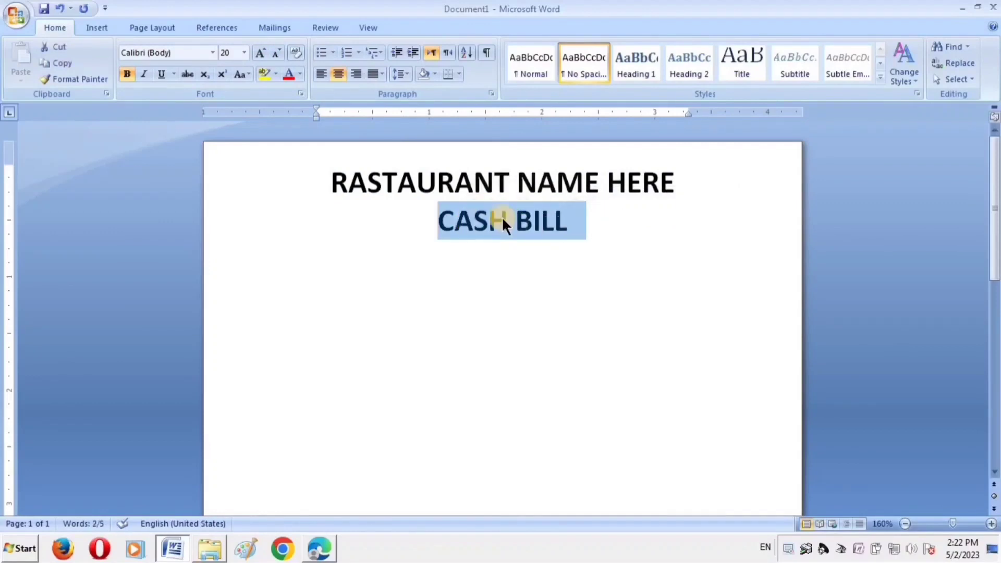
{"action": "left_click", "coordinate": [162, 74]}
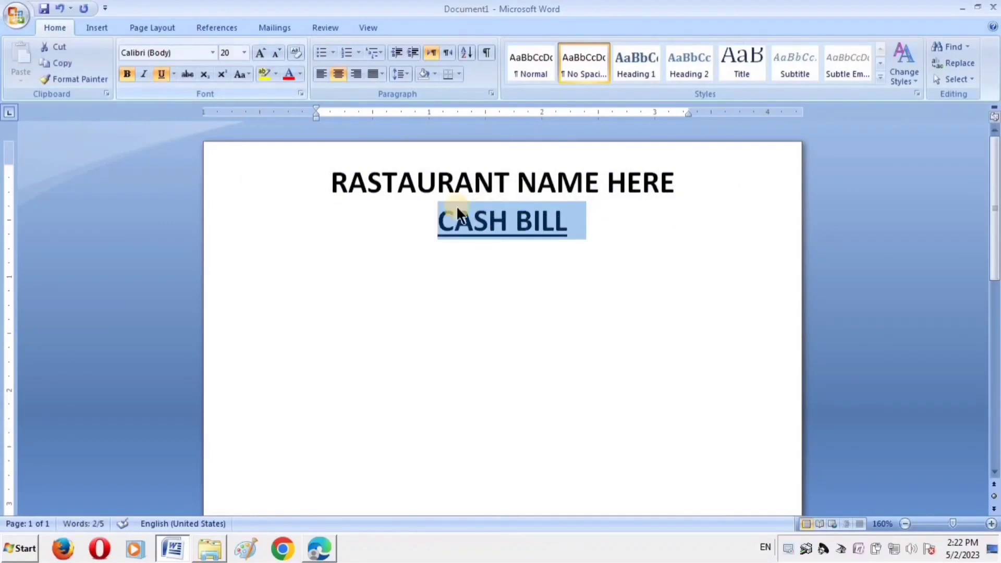
{"action": "left_click_drag", "start_coordinate": [593, 226], "coordinate": [462, 224]}
{"action": "left_click", "coordinate": [275, 55]}
{"action": "left_click", "coordinate": [275, 55]}
{"action": "left_click", "coordinate": [275, 55]}
{"action": "left_click", "coordinate": [275, 55]}
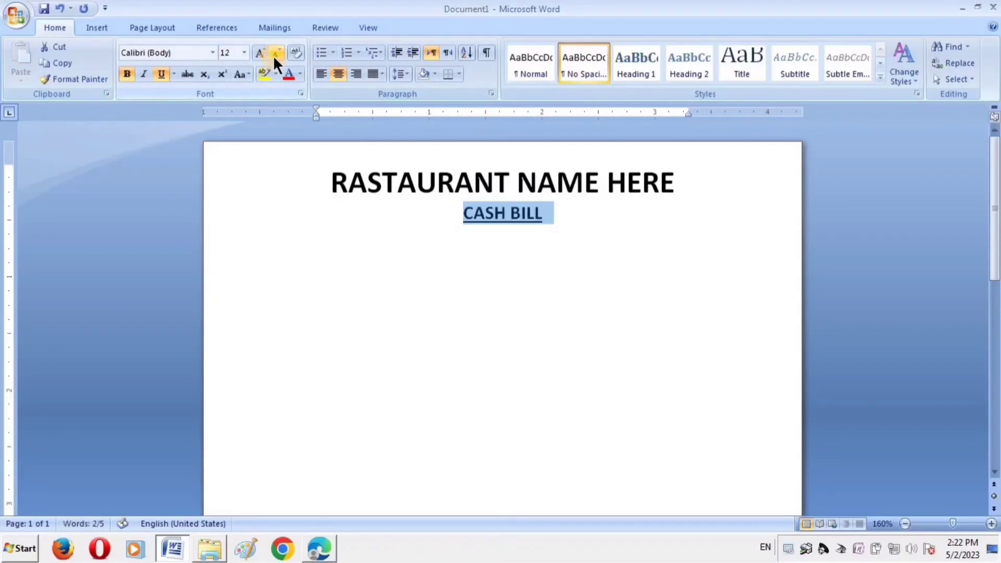
{"action": "left_click", "coordinate": [566, 214]}
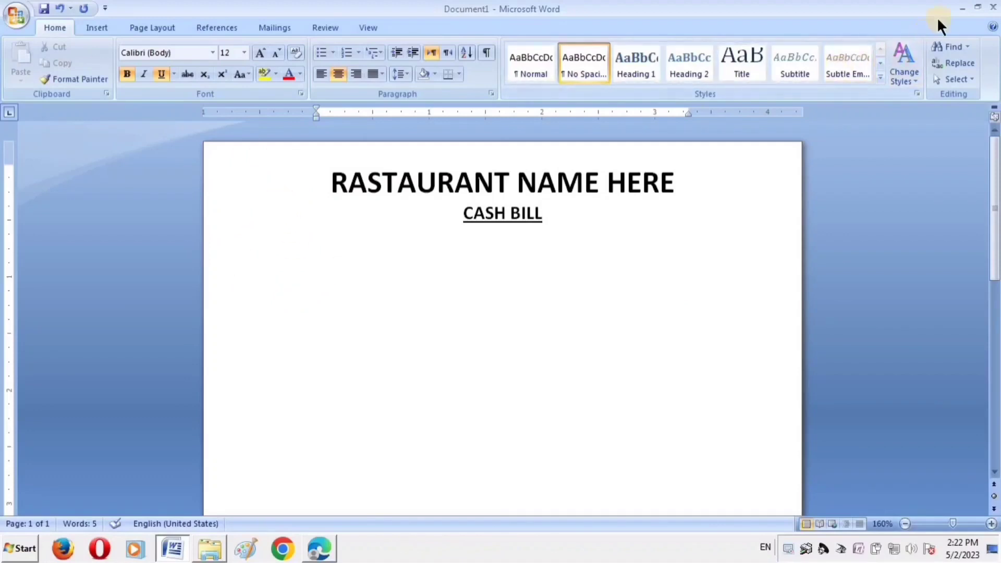
In Edge, close the remove.bg tab and search Bing for 'restaurant logo'.
{"action": "left_click", "coordinate": [962, 7]}
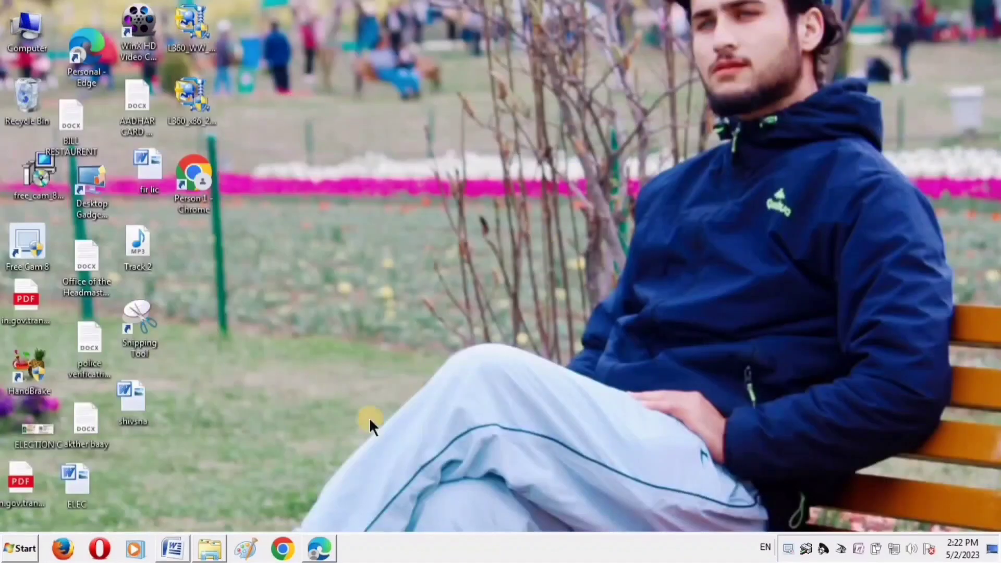
{"action": "left_click", "coordinate": [320, 549]}
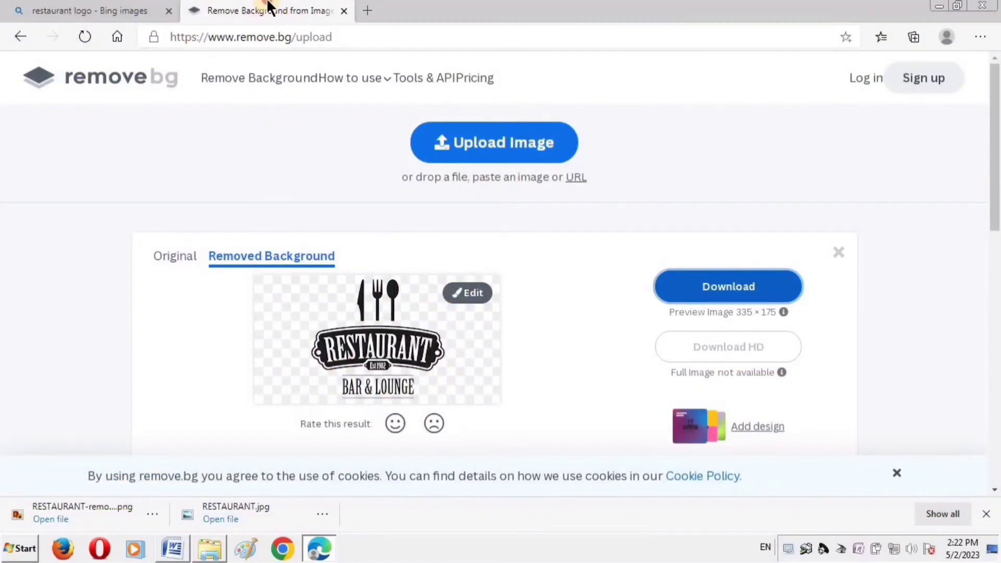
{"action": "left_click", "coordinate": [367, 11]}
{"action": "left_click", "coordinate": [345, 11]}
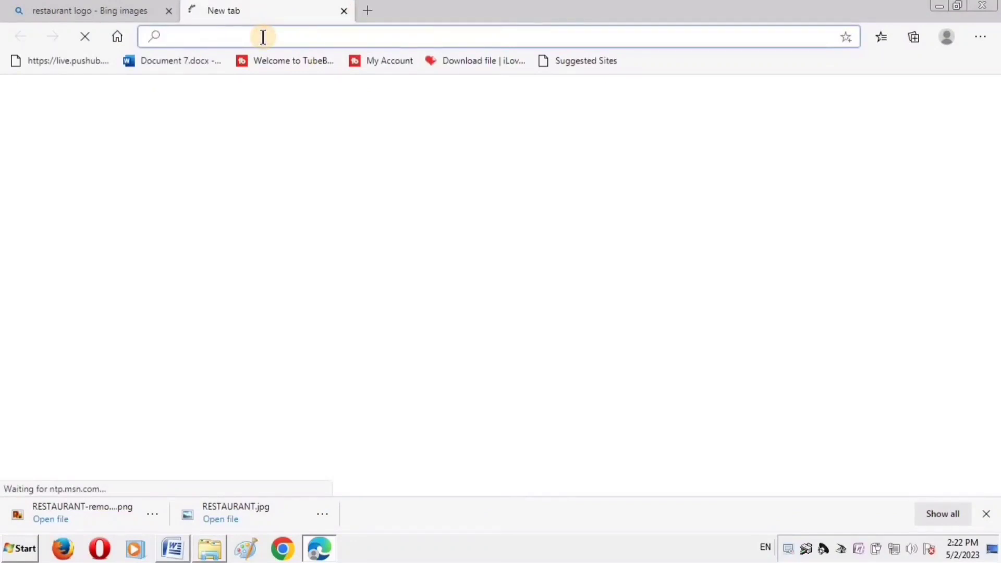
{"action": "type", "text": "REST"}
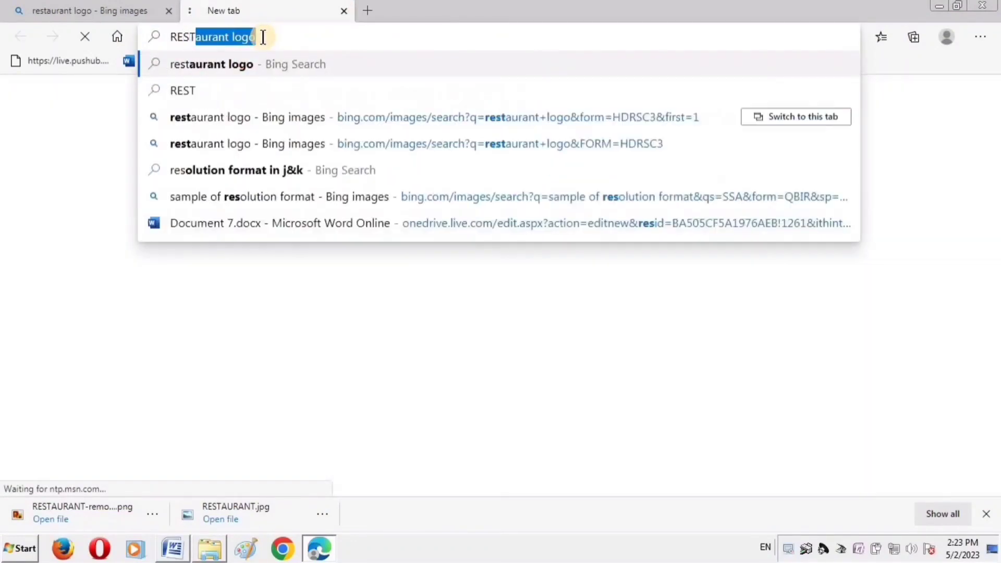
{"action": "left_click", "coordinate": [263, 36]}
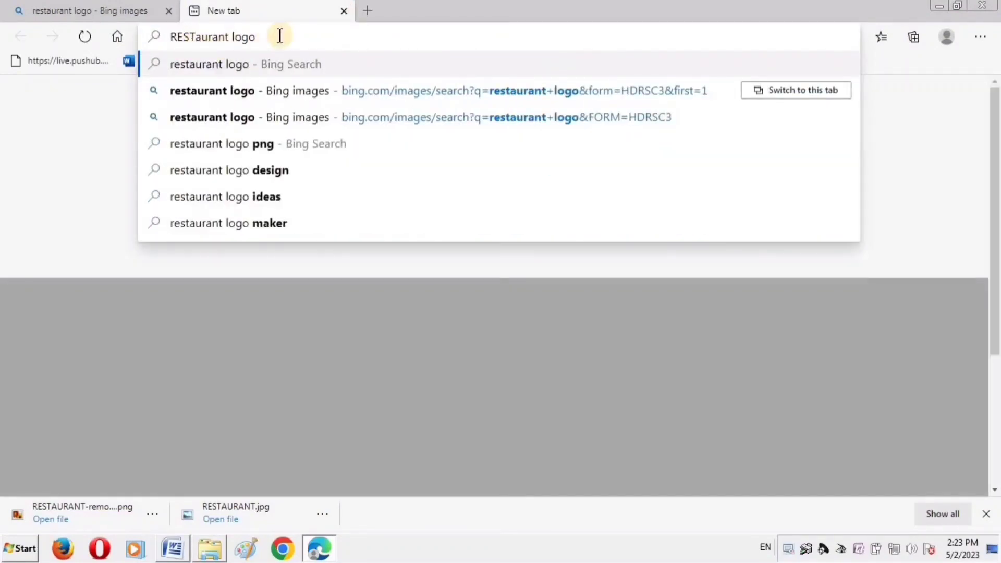
{"action": "key", "text": "Return"}
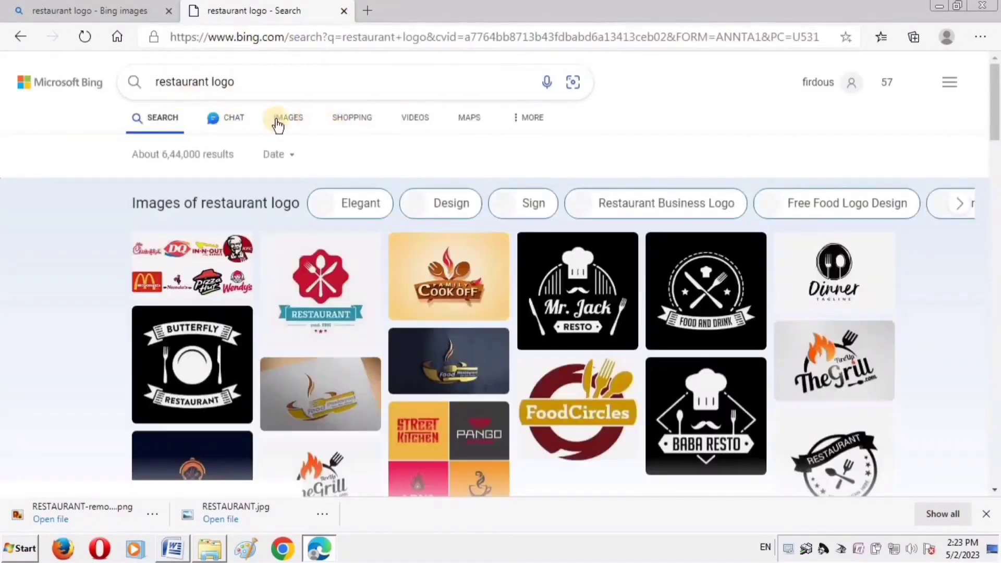
Save the RESTAURANT BAR & LOUNGE logo from Bing Images to the Desktop as OIP.jpg.
{"action": "left_click", "coordinate": [305, 118]}
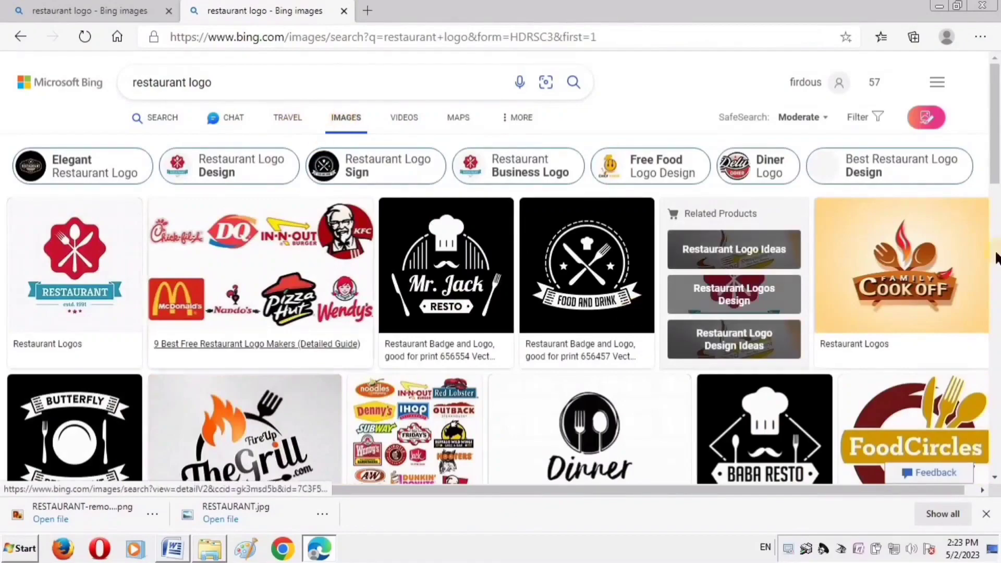
{"action": "scroll", "coordinate": [295, 128], "scroll_direction": "down", "scroll_amount": 5}
{"action": "scroll", "coordinate": [996, 214], "scroll_direction": "down", "scroll_amount": 6}
{"action": "scroll", "coordinate": [996, 219], "scroll_direction": "up", "scroll_amount": 5}
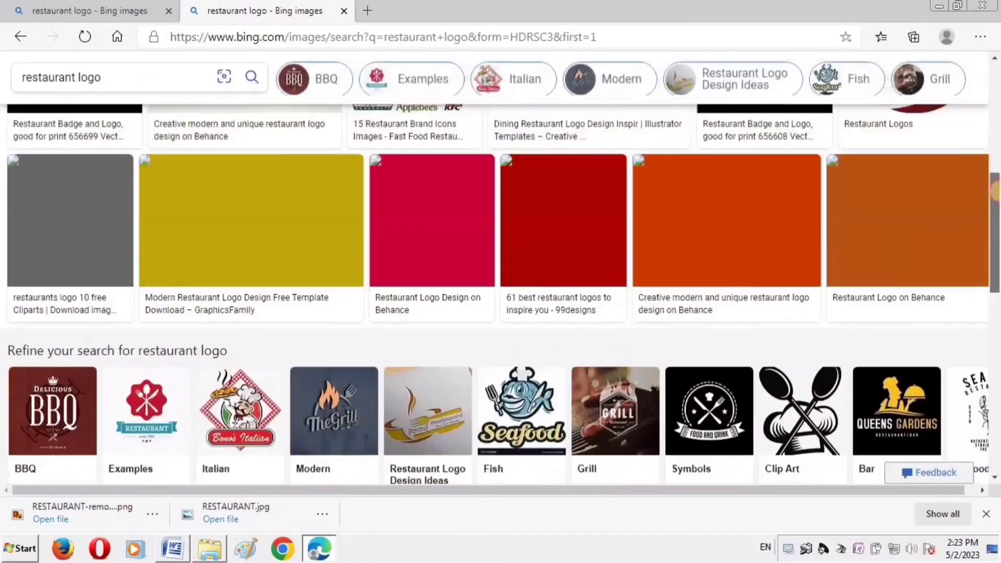
{"action": "scroll", "coordinate": [997, 225], "scroll_direction": "up", "scroll_amount": 3}
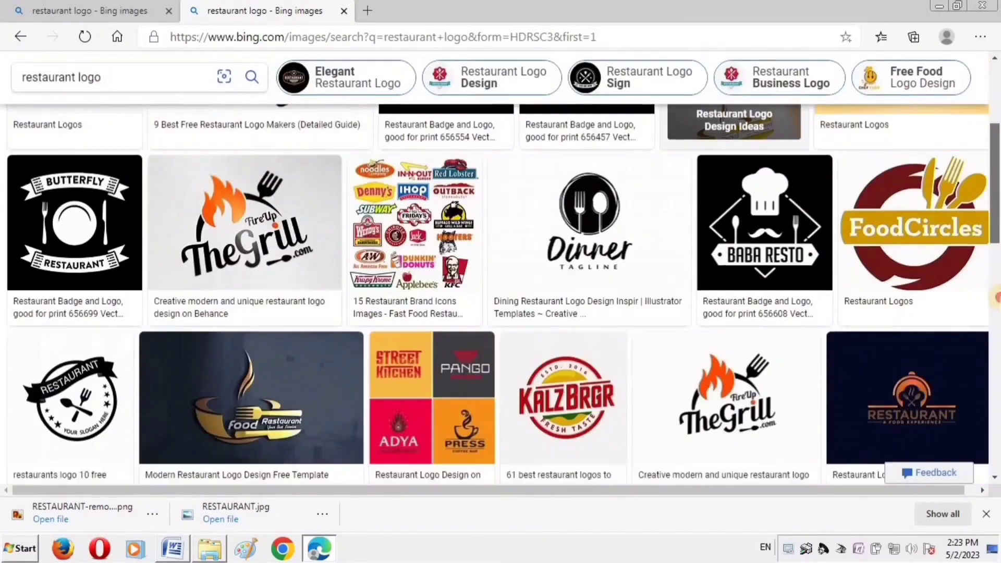
{"action": "left_click_drag", "start_coordinate": [998, 224], "coordinate": [998, 386]}
{"action": "scroll", "coordinate": [997, 385], "scroll_direction": "up", "scroll_amount": 2}
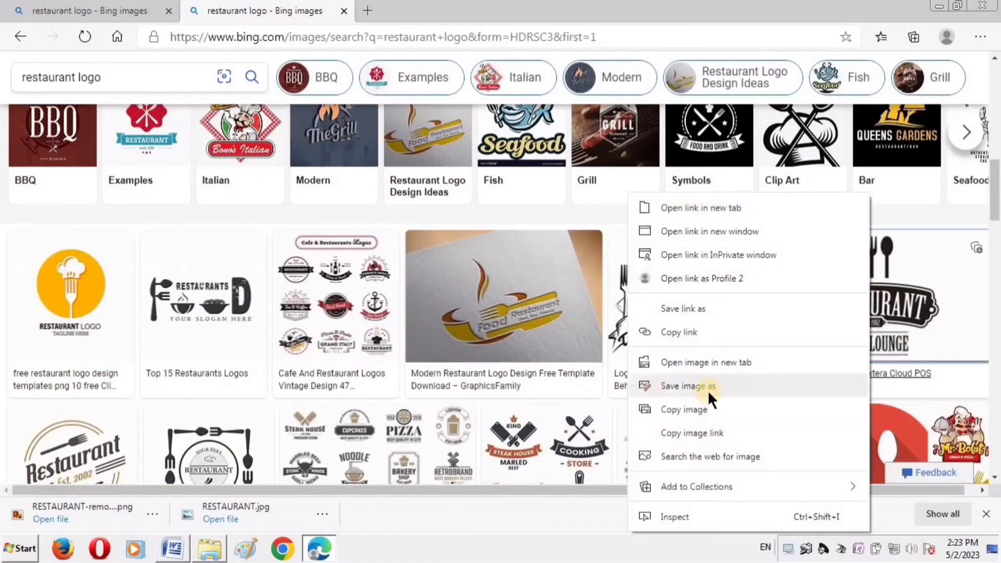
{"action": "left_click", "coordinate": [681, 387]}
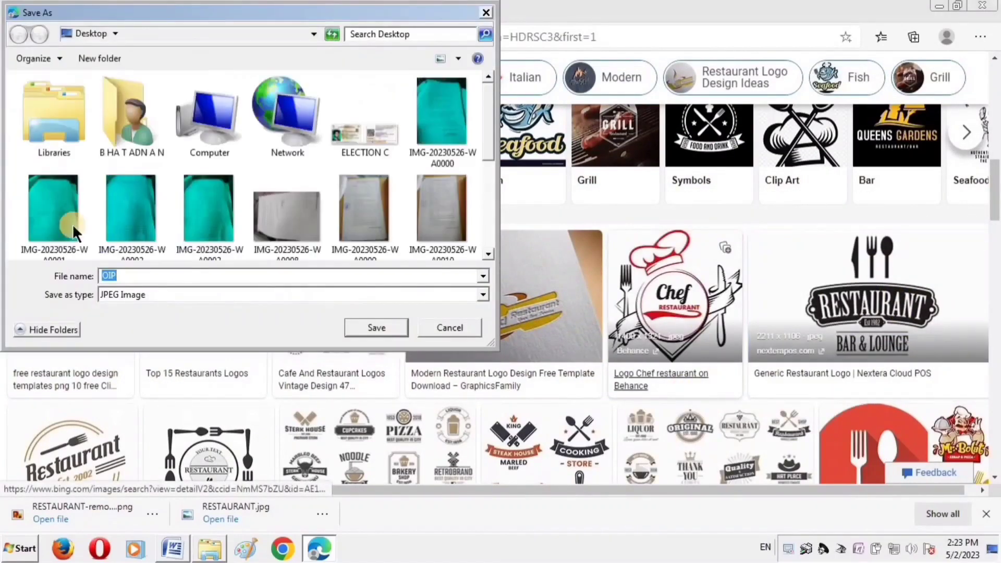
{"action": "left_click", "coordinate": [377, 329]}
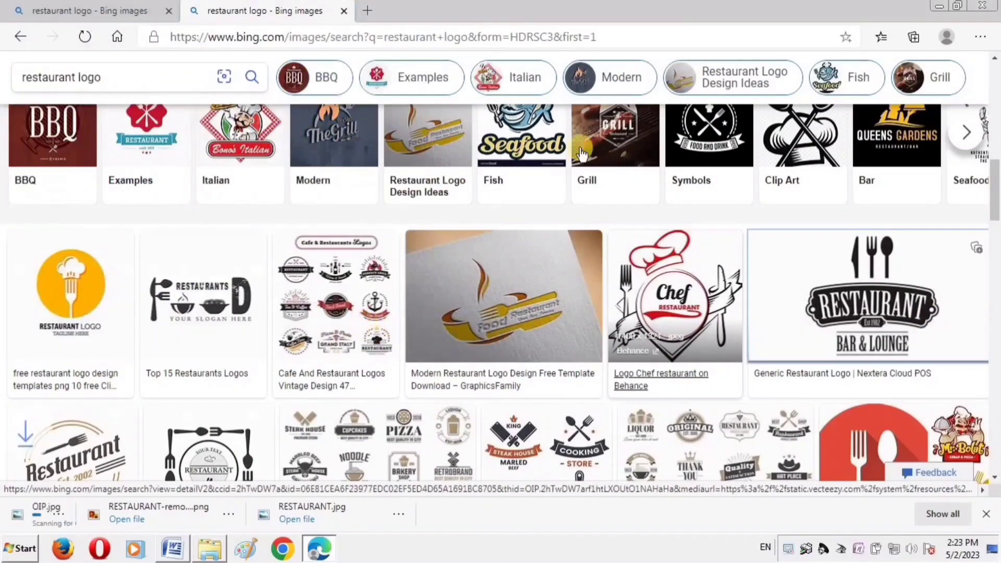
{"action": "left_click", "coordinate": [937, 5]}
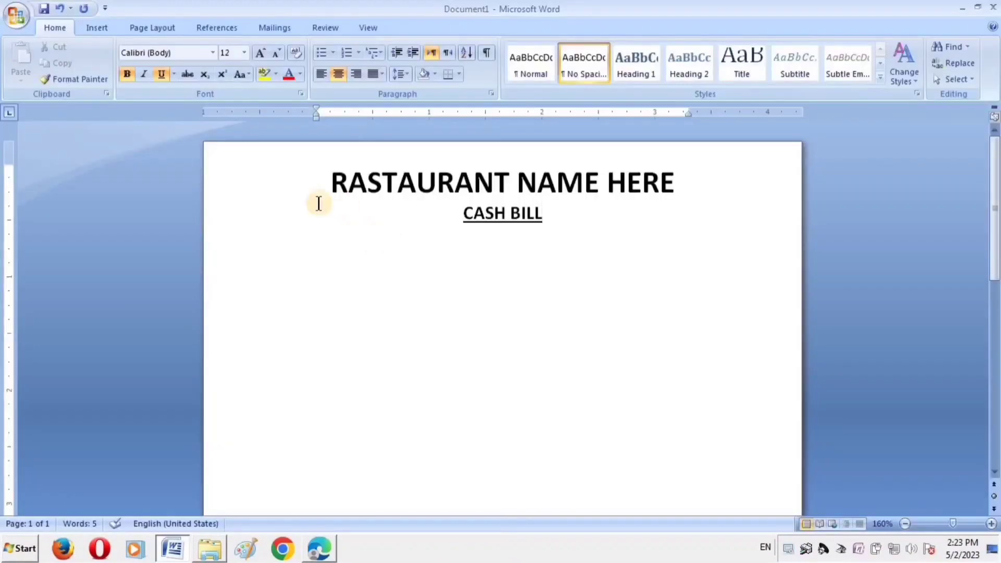
Insert the Desktop image OIP.jpg after the R in the title line.
{"action": "left_click", "coordinate": [288, 196]}
{"action": "left_click", "coordinate": [343, 182]}
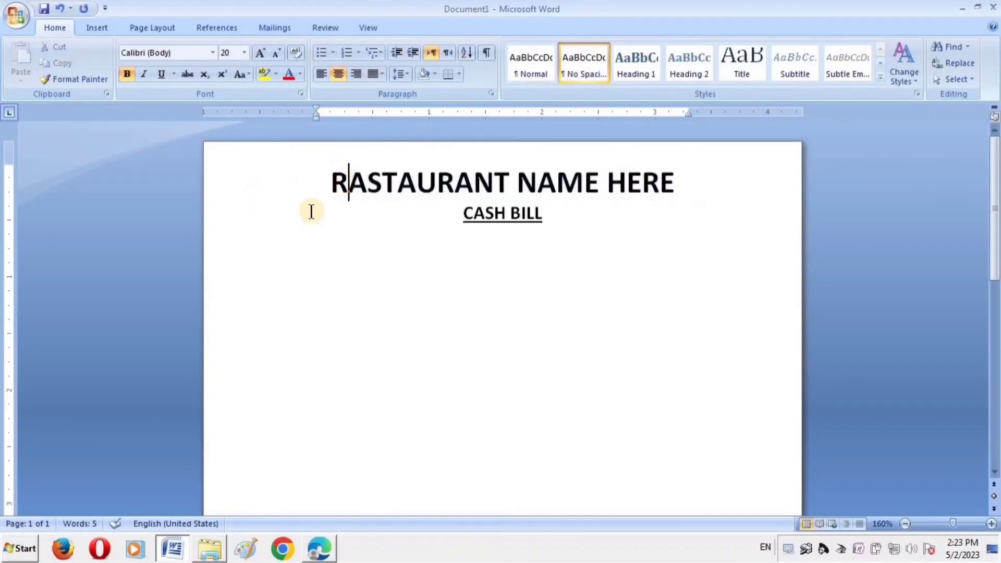
{"action": "left_click", "coordinate": [97, 28]}
{"action": "left_click", "coordinate": [159, 58]}
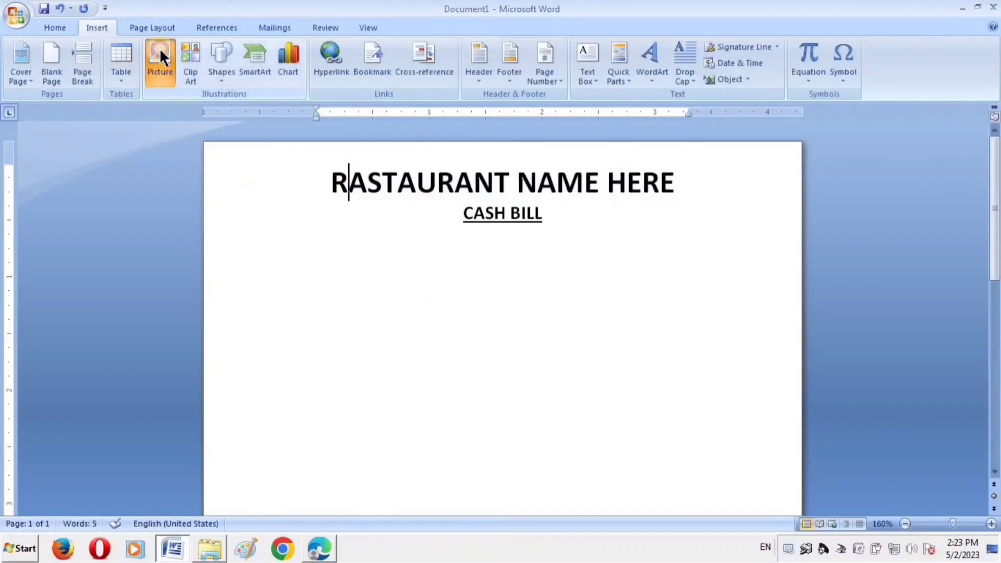
{"action": "left_click", "coordinate": [81, 35]}
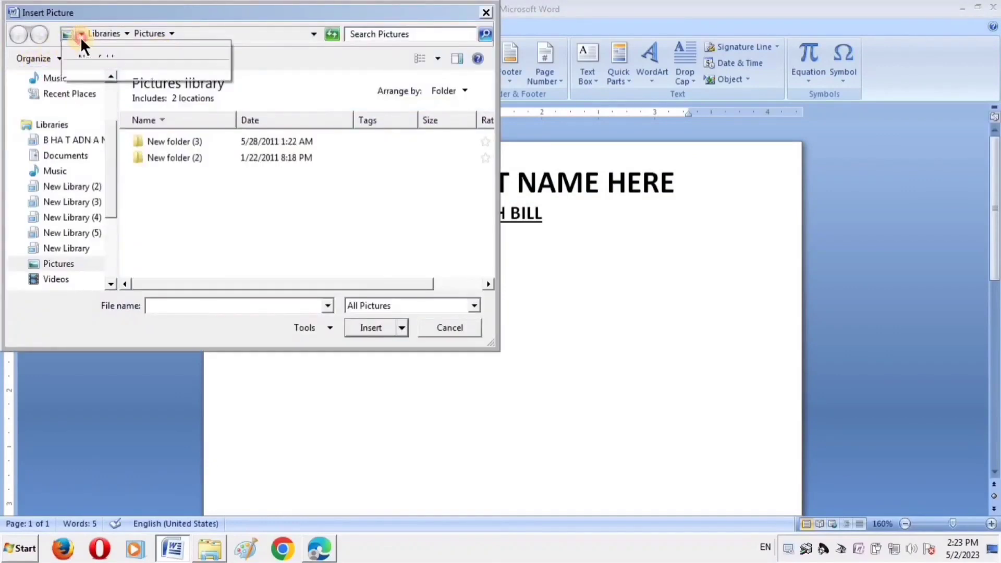
{"action": "left_click", "coordinate": [102, 49]}
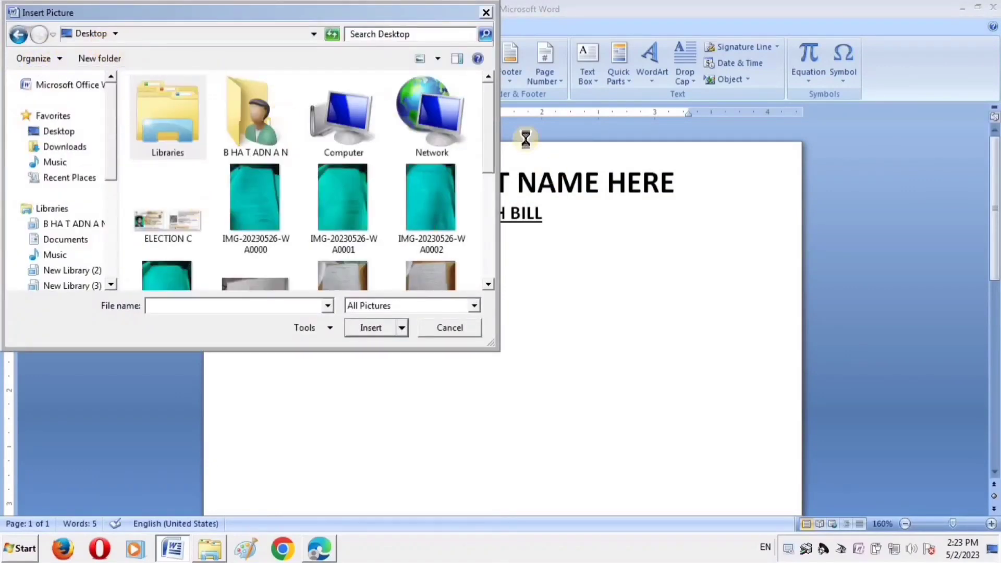
{"action": "left_click_drag", "start_coordinate": [487, 125], "coordinate": [484, 239]}
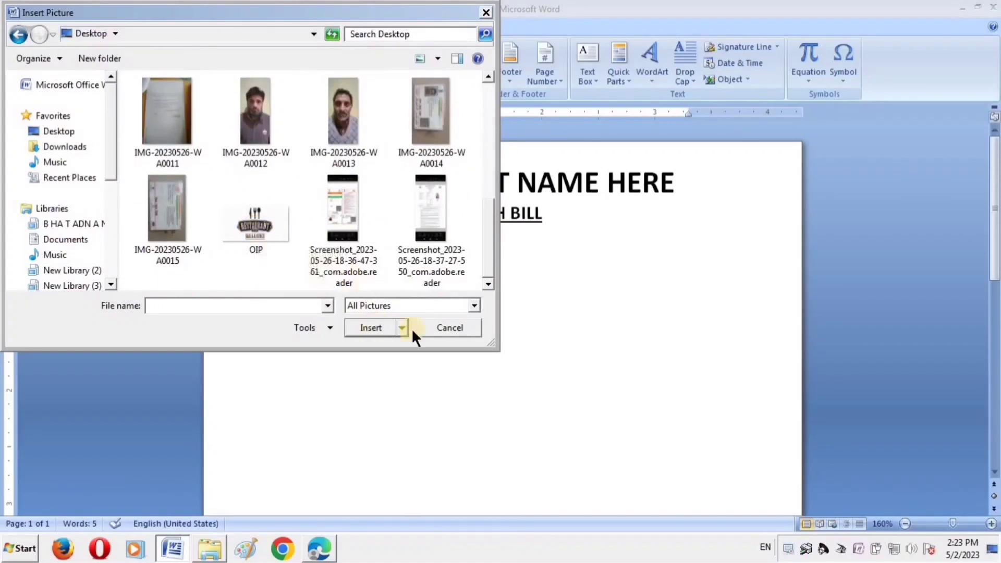
{"action": "left_click", "coordinate": [273, 242]}
{"action": "left_click", "coordinate": [376, 326]}
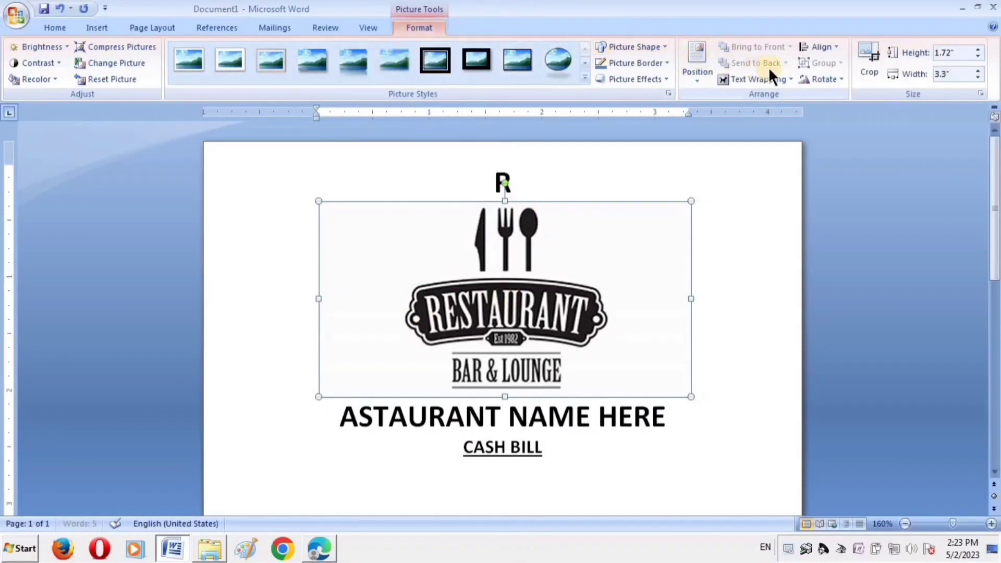
Set the logo's wrapping to In Front of Text and move it over the title.
{"action": "left_click", "coordinate": [757, 79]}
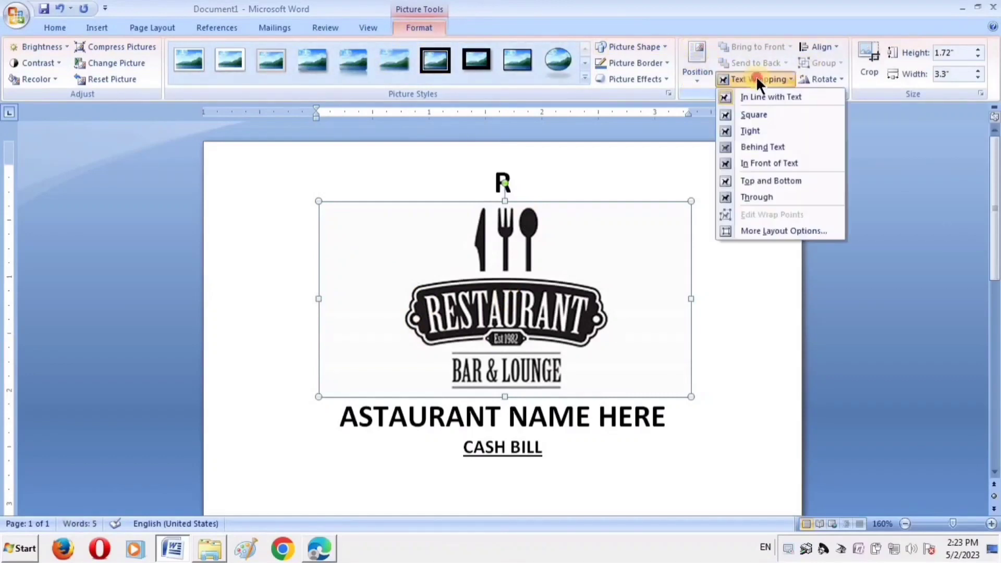
{"action": "left_click", "coordinate": [475, 141]}
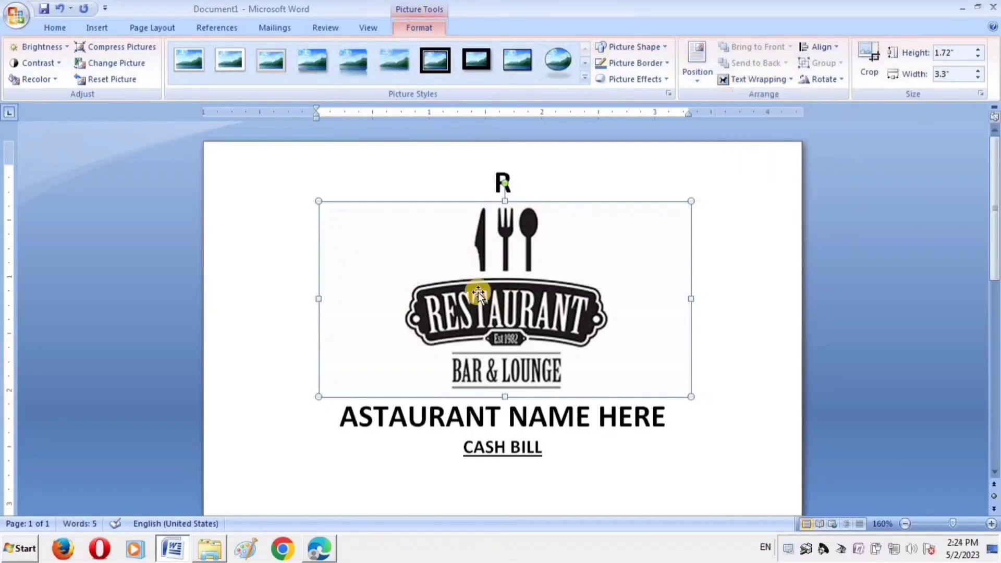
{"action": "left_click", "coordinate": [747, 78]}
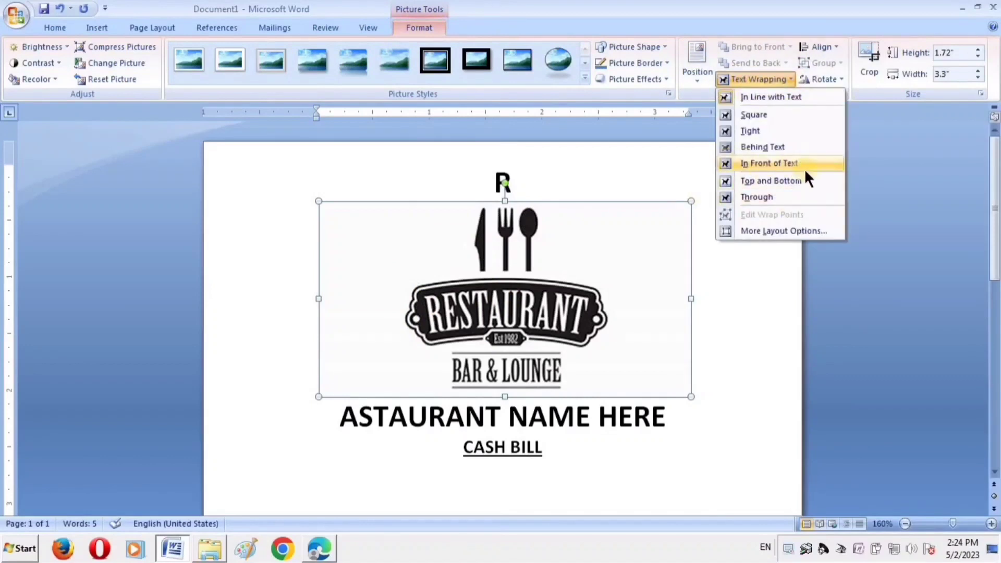
{"action": "left_click", "coordinate": [777, 162]}
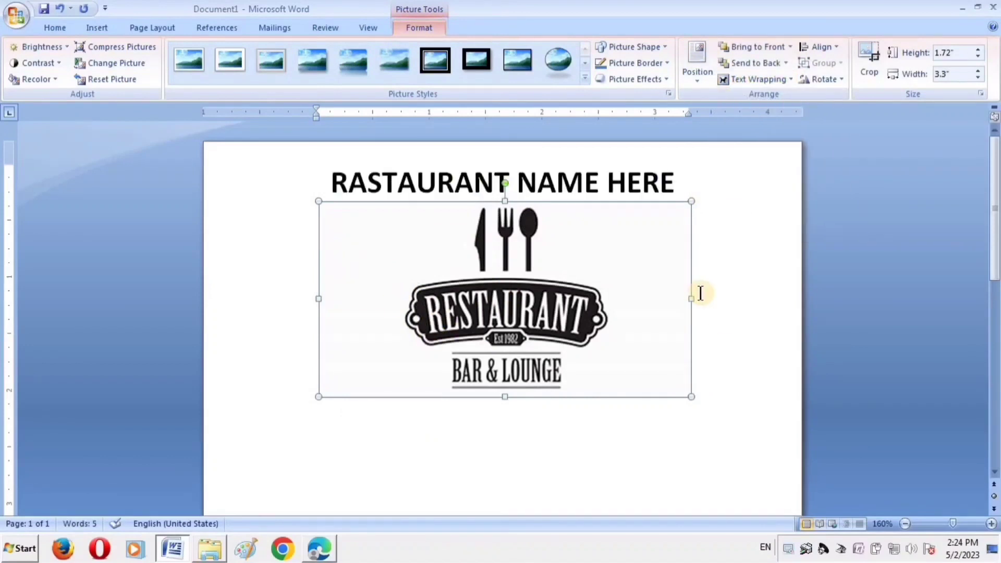
{"action": "mouse_move", "coordinate": [659, 256]}
{"action": "left_mouse_down"}
{"action": "mouse_move", "coordinate": [600, 395]}
{"action": "mouse_move", "coordinate": [675, 270]}
{"action": "left_mouse_up"}
{"action": "left_click_drag", "start_coordinate": [573, 313], "coordinate": [543, 275]}
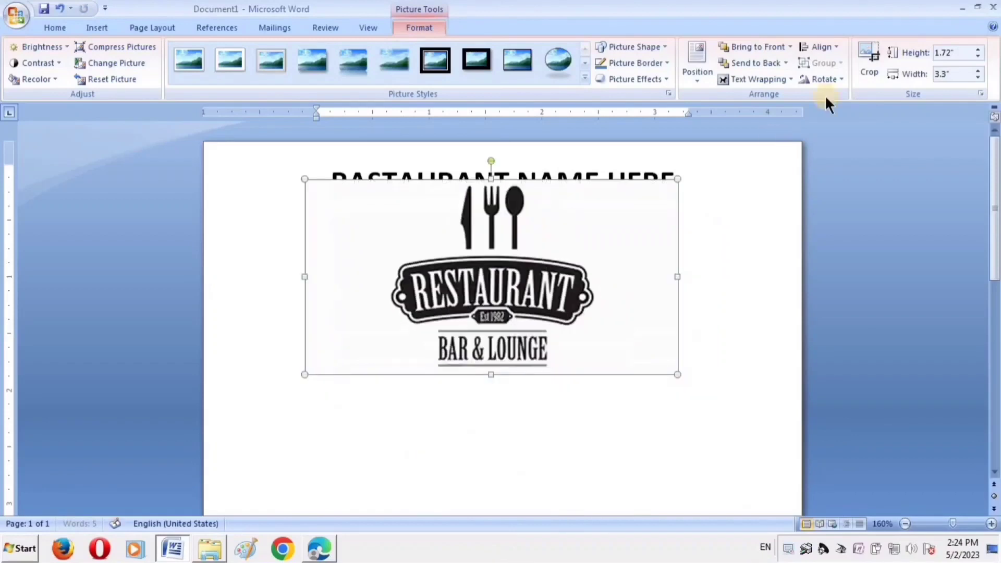
Crop the logo's left and right edges and place it top-left beside the title.
{"action": "left_click", "coordinate": [866, 62]}
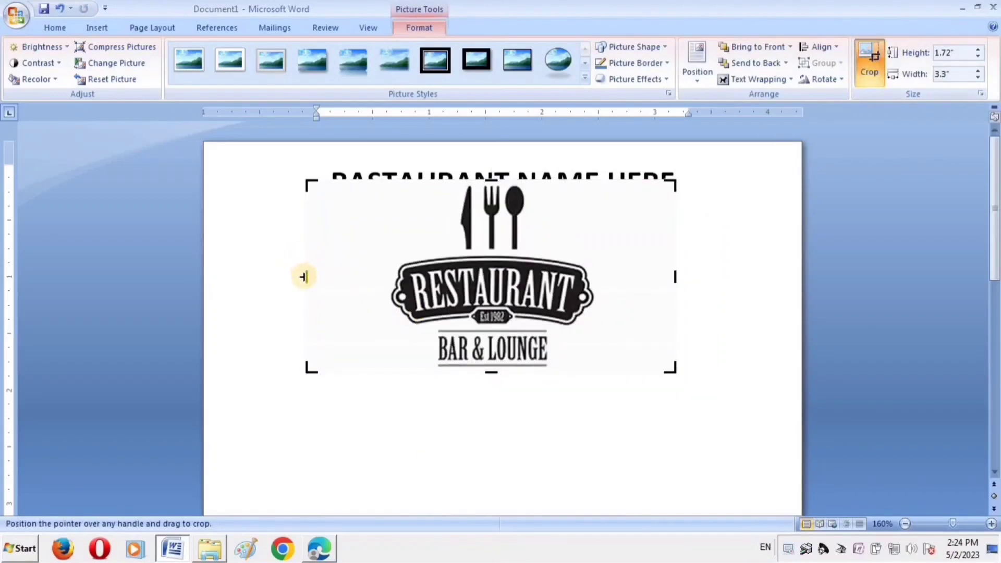
{"action": "left_click_drag", "start_coordinate": [303, 277], "coordinate": [359, 277]}
{"action": "left_click_drag", "start_coordinate": [675, 277], "coordinate": [627, 290]}
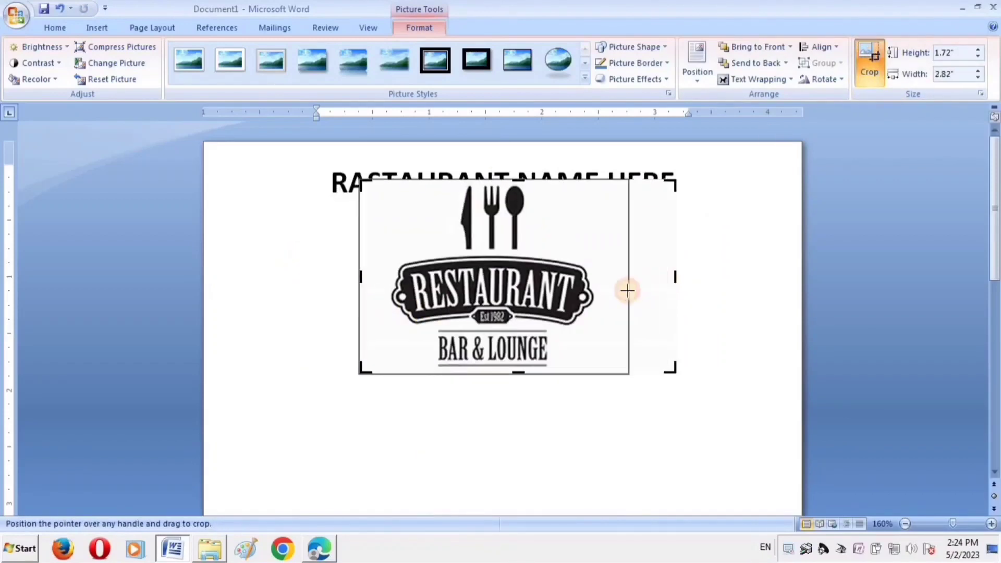
{"action": "mouse_move", "coordinate": [413, 238]}
{"action": "left_mouse_down"}
{"action": "mouse_move", "coordinate": [257, 220]}
{"action": "mouse_move", "coordinate": [416, 307]}
{"action": "mouse_move", "coordinate": [269, 204]}
{"action": "left_mouse_up"}
{"action": "left_click_drag", "start_coordinate": [328, 238], "coordinate": [330, 222]}
{"action": "left_click", "coordinate": [397, 227]}
{"action": "left_click", "coordinate": [330, 219]}
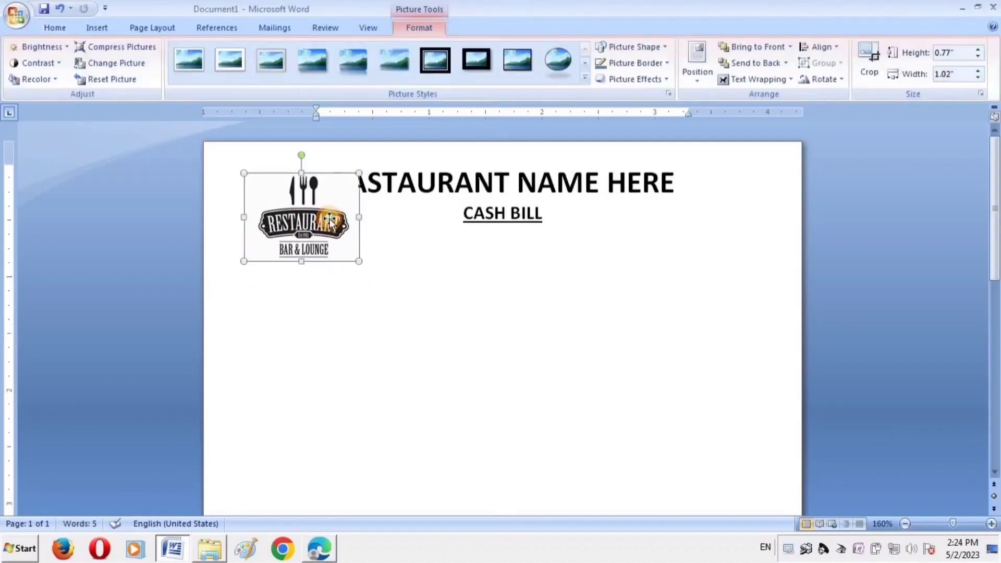
{"action": "key", "text": "alt+Tab"}
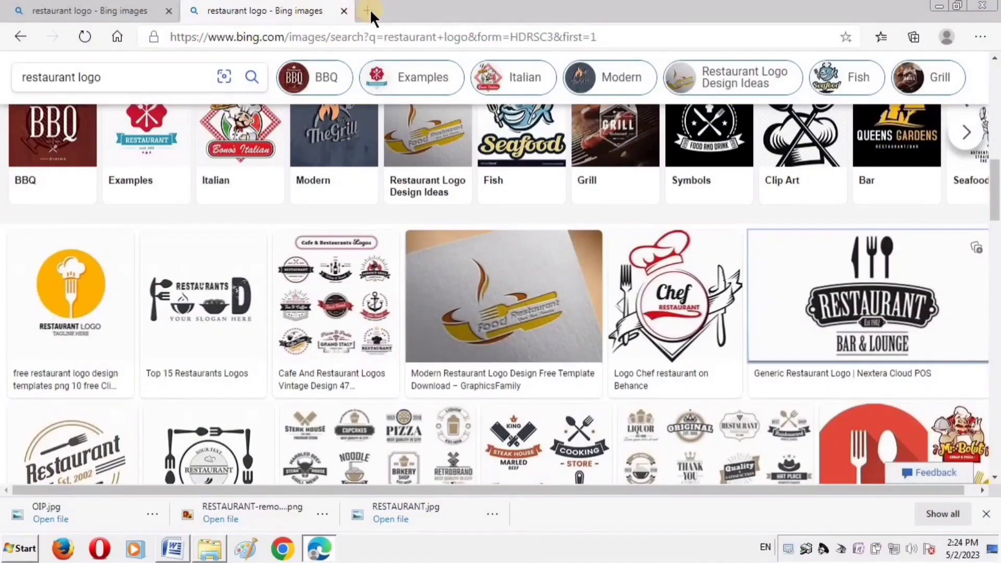
Search 'bg' in a new Edge tab and open the remove.bg website from the results.
{"action": "left_click", "coordinate": [370, 8]}
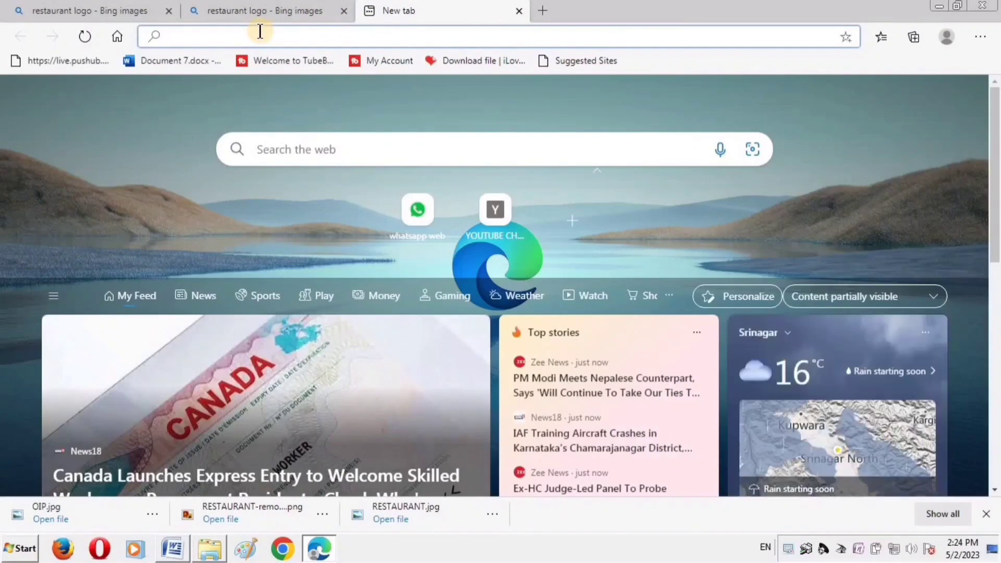
{"action": "type", "text": "bg"}
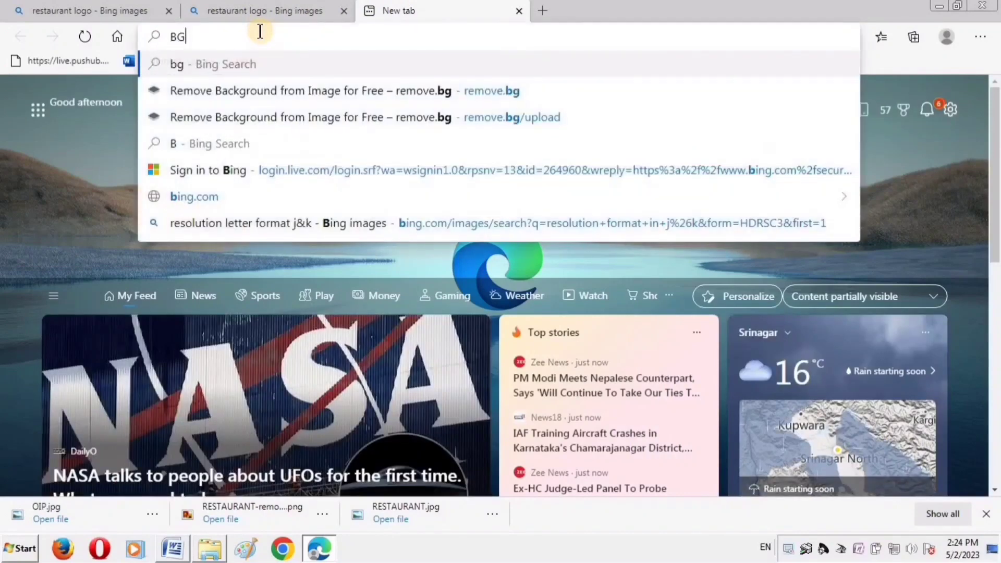
{"action": "key", "text": "Return"}
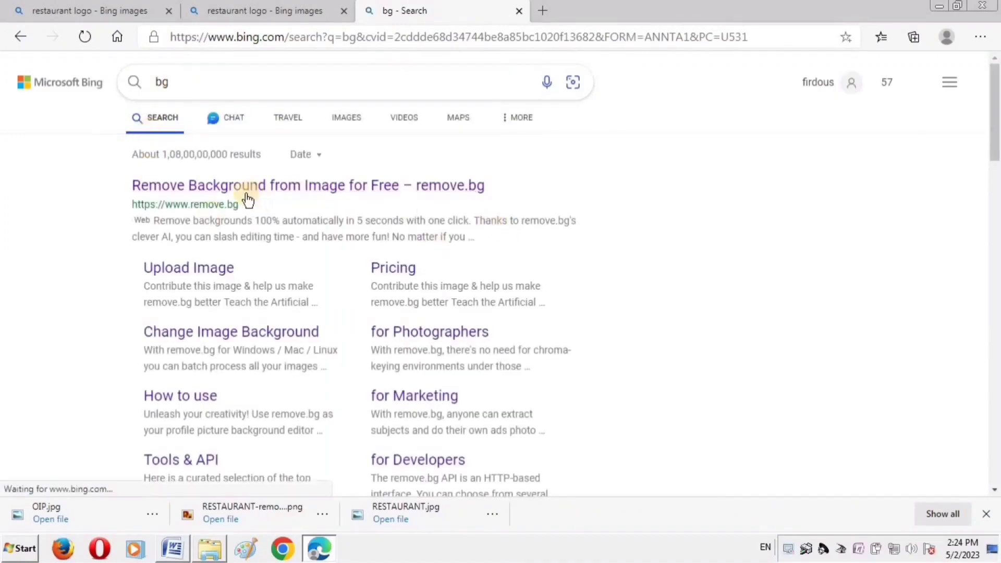
{"action": "left_click", "coordinate": [306, 188]}
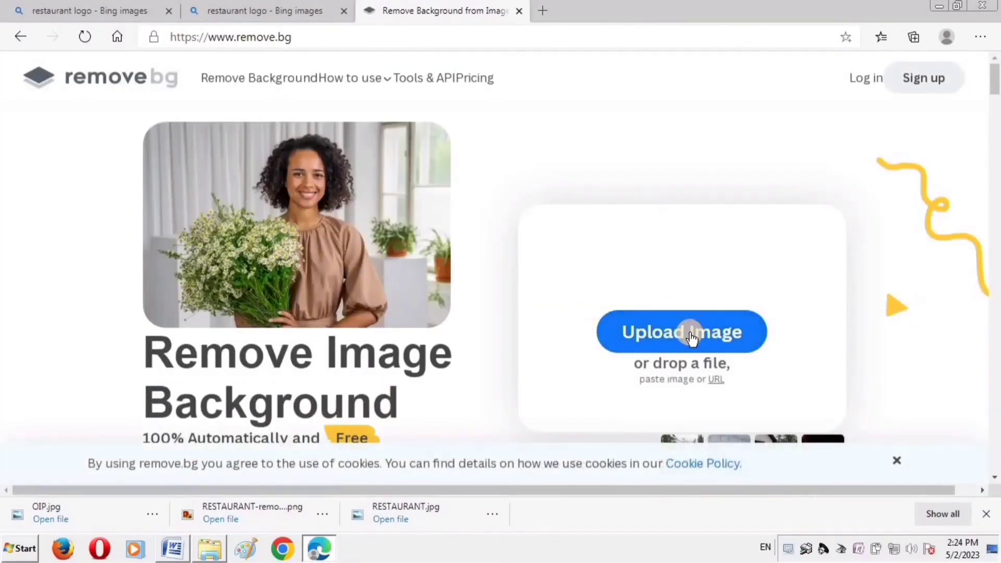
Upload the OIP logo to remove.bg and download the background-free OIP-removebg-preview.png.
{"action": "left_click", "coordinate": [695, 334]}
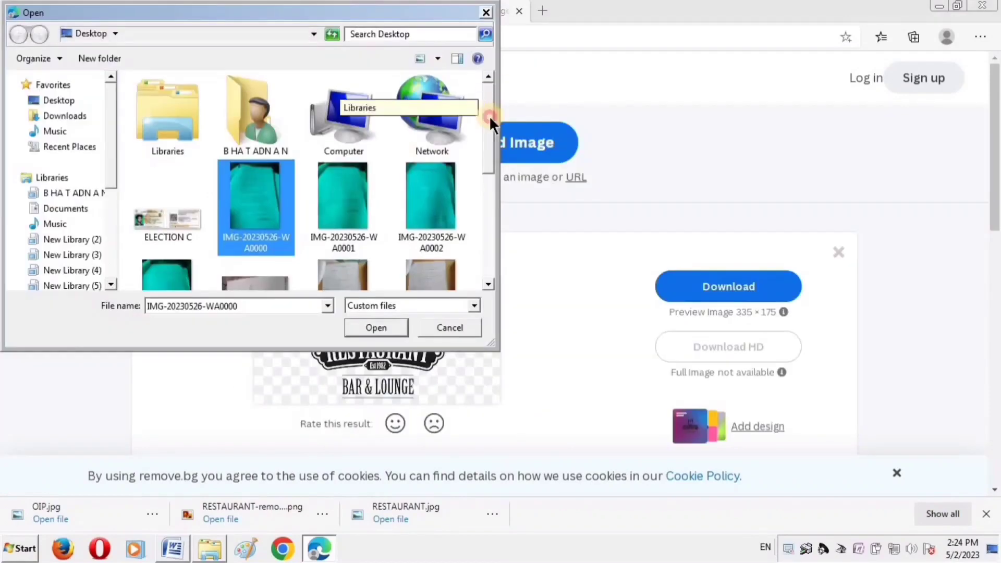
{"action": "left_click_drag", "start_coordinate": [488, 115], "coordinate": [483, 217]}
{"action": "left_click", "coordinate": [252, 232]}
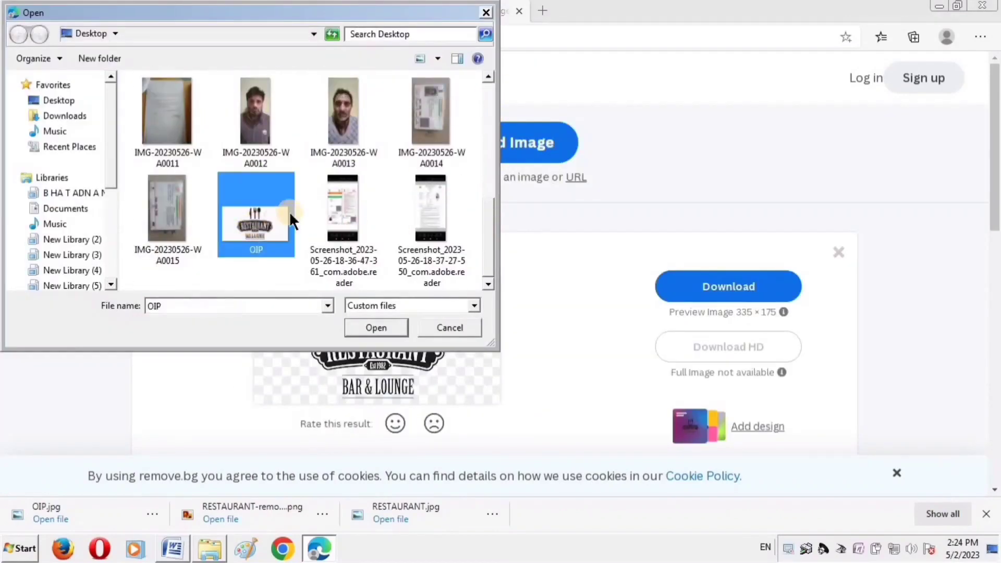
{"action": "left_click", "coordinate": [376, 329]}
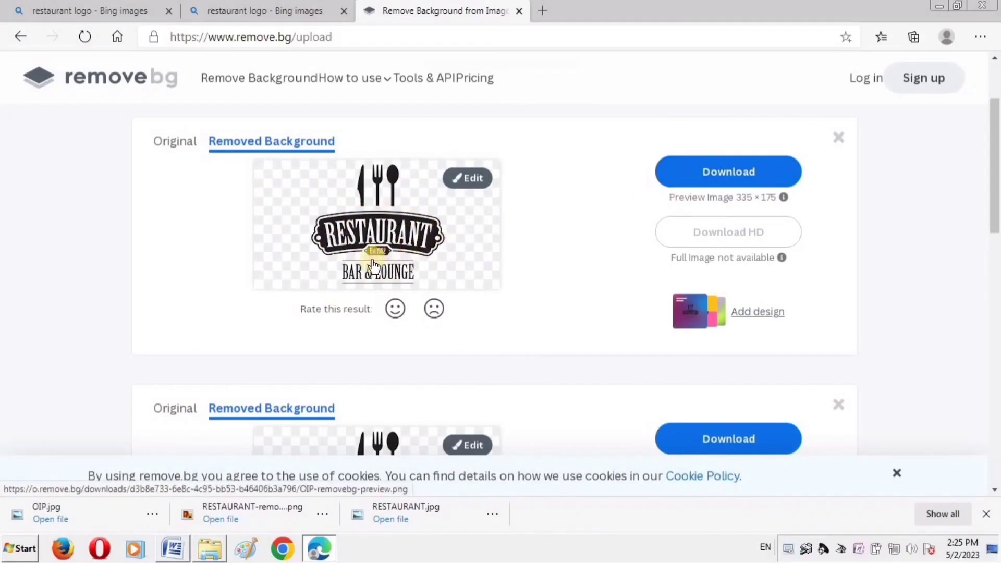
{"action": "left_click", "coordinate": [725, 174]}
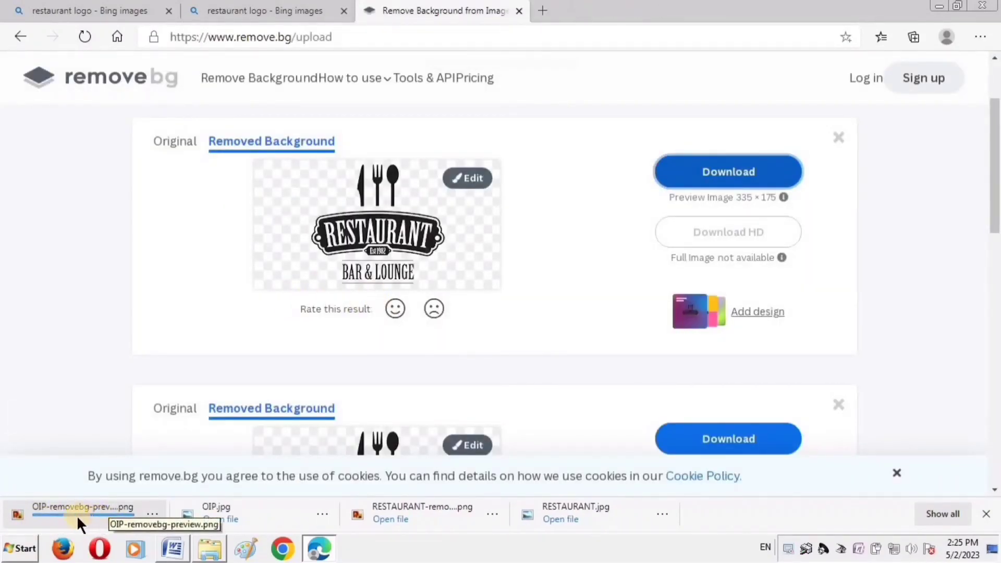
Copy OIP-removebg-preview.png from its download folder onto the desktop.
{"action": "left_click", "coordinate": [153, 513]}
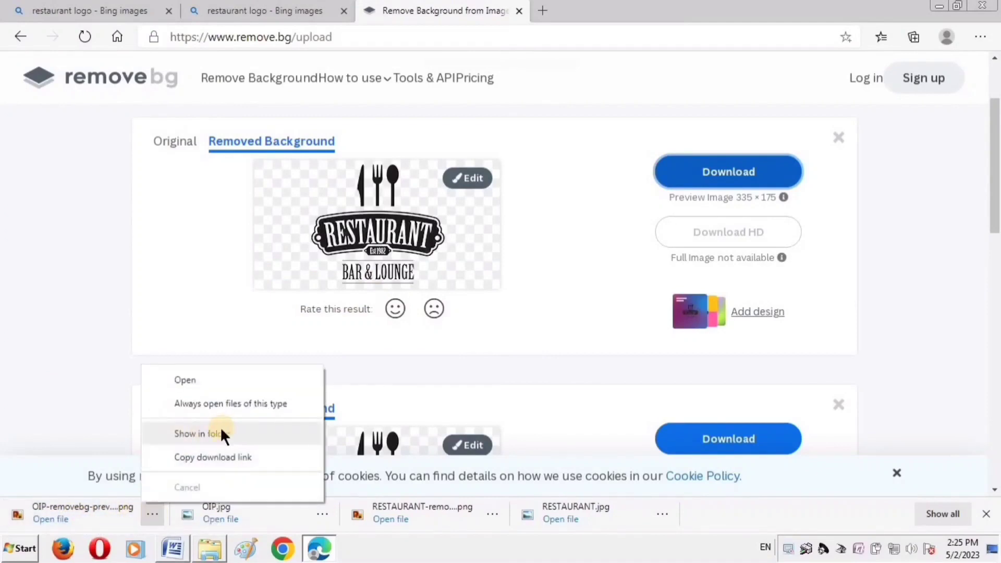
{"action": "left_click", "coordinate": [205, 433]}
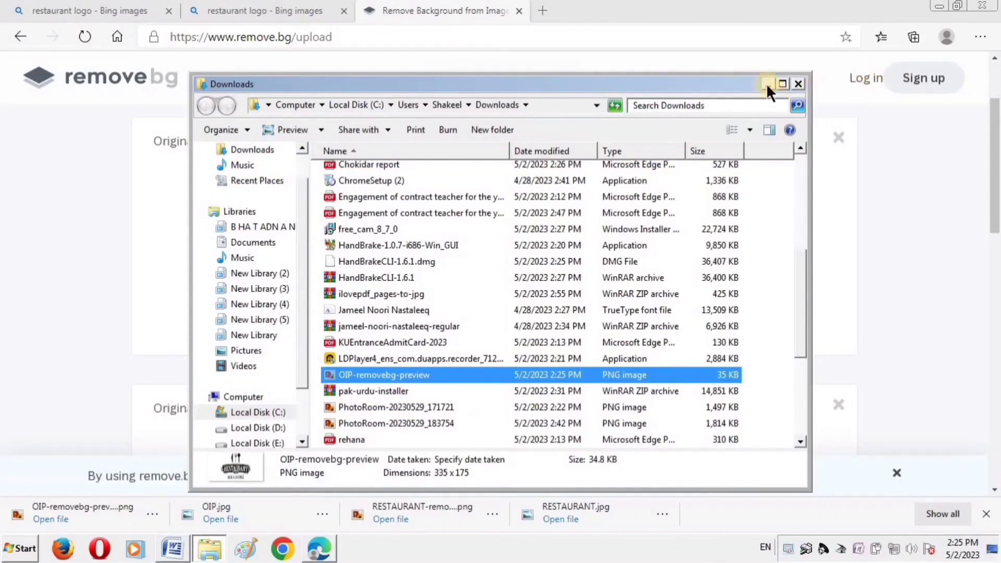
{"action": "left_click", "coordinate": [960, 6]}
{"action": "left_click", "coordinate": [939, 6]}
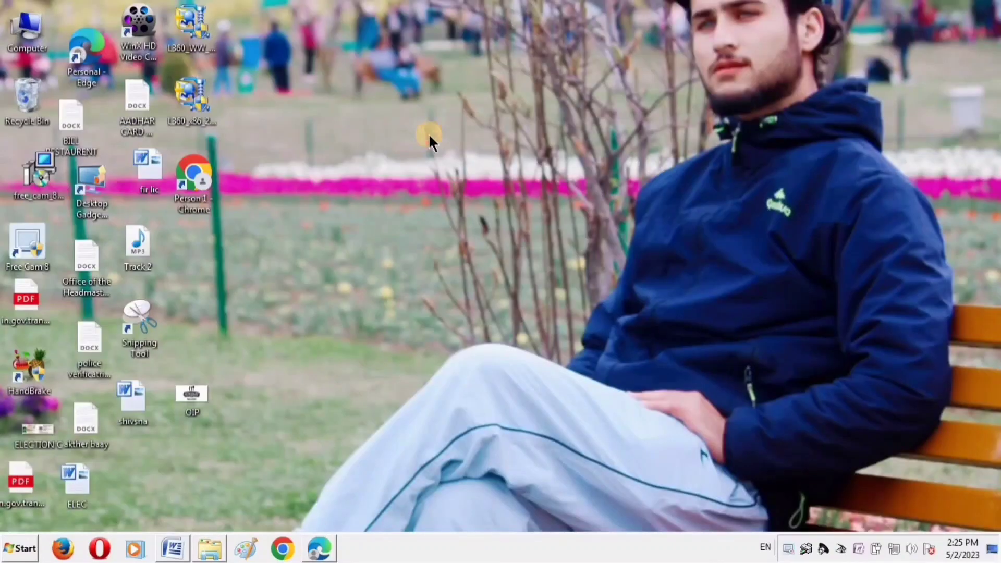
{"action": "key", "text": "ctrl+v"}
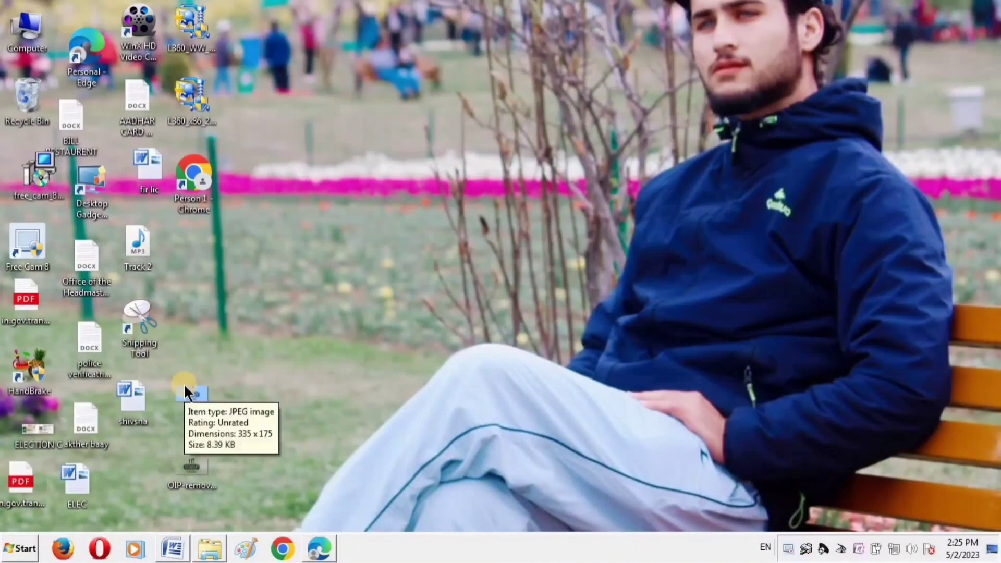
Delete the original OIP image from the desktop and return to the Word bill.
{"action": "key", "text": "Delete"}
{"action": "left_click", "coordinate": [554, 315]}
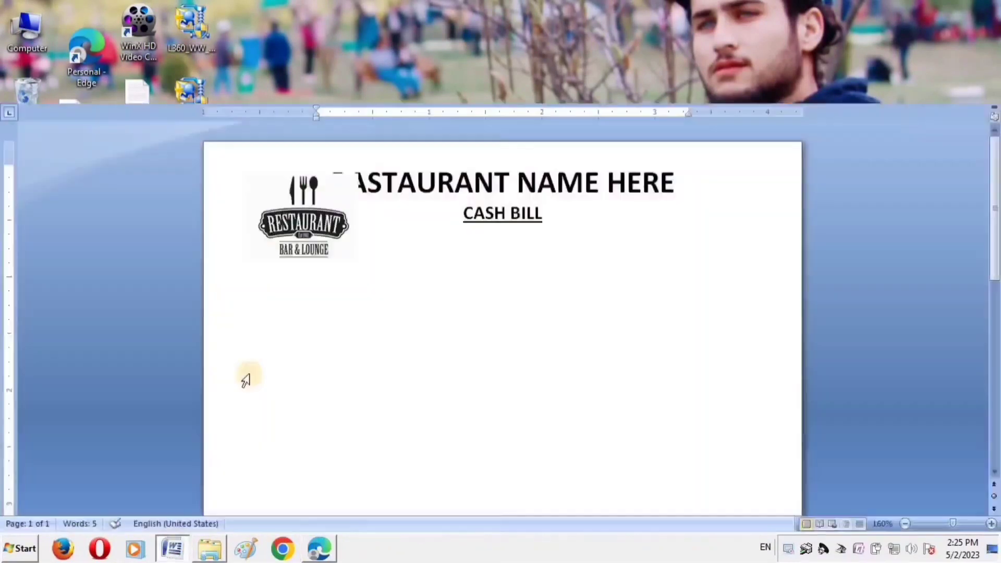
{"action": "left_click", "coordinate": [172, 549]}
{"action": "left_click", "coordinate": [420, 243]}
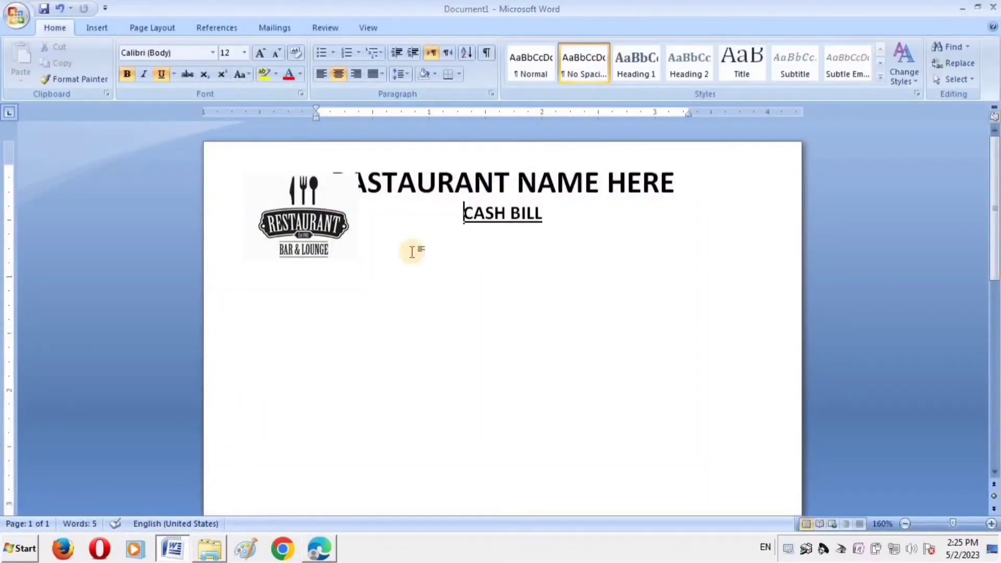
Delete the old logo picture and place the cursor on the CASH BILL line.
{"action": "double_click", "coordinate": [289, 223]}
{"action": "key", "text": "Delete"}
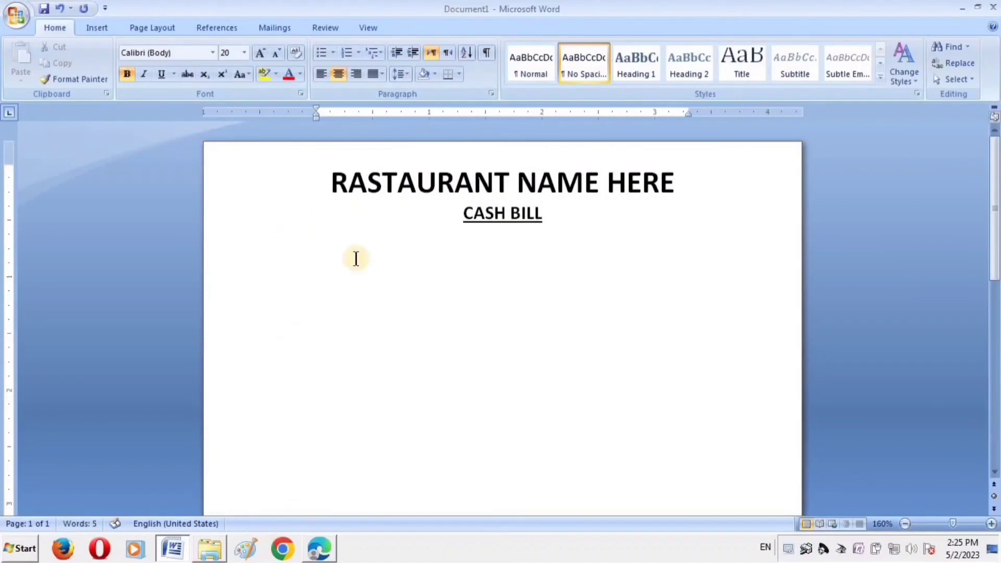
{"action": "left_click", "coordinate": [378, 230]}
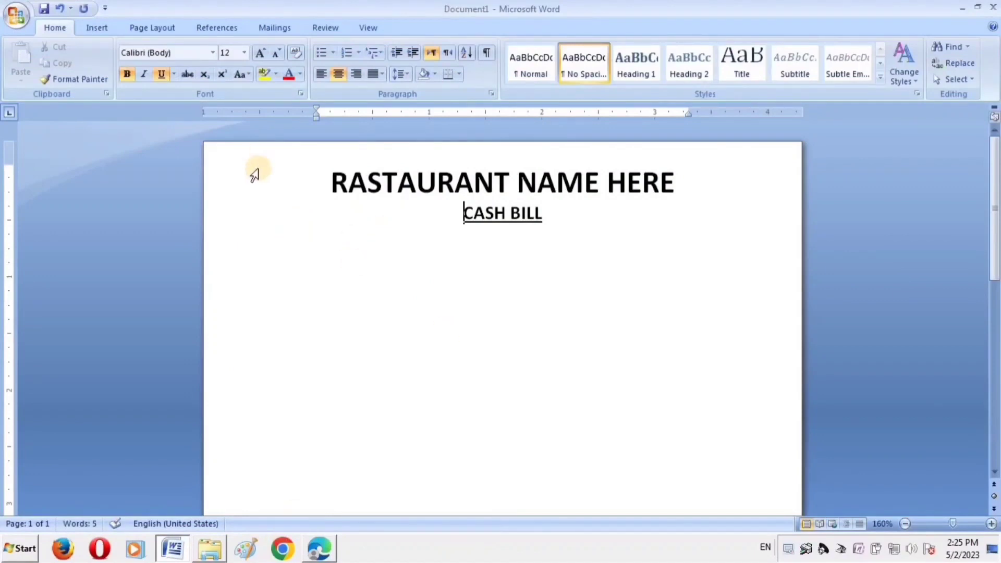
{"action": "left_click", "coordinate": [263, 182]}
{"action": "left_click", "coordinate": [306, 229]}
Insert OIP-removebg-preview from the Desktop as a picture.
{"action": "left_click", "coordinate": [99, 28]}
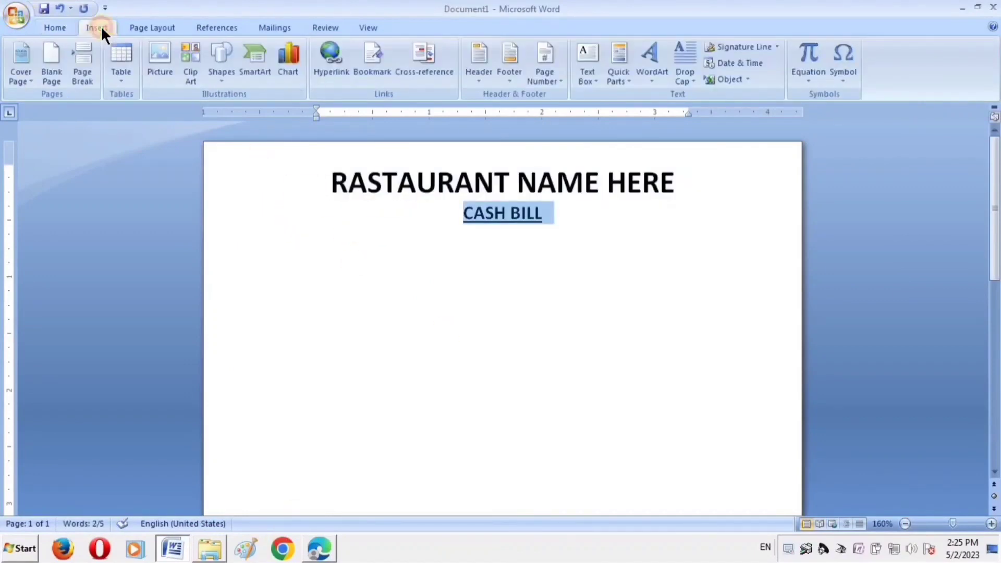
{"action": "left_click", "coordinate": [160, 62]}
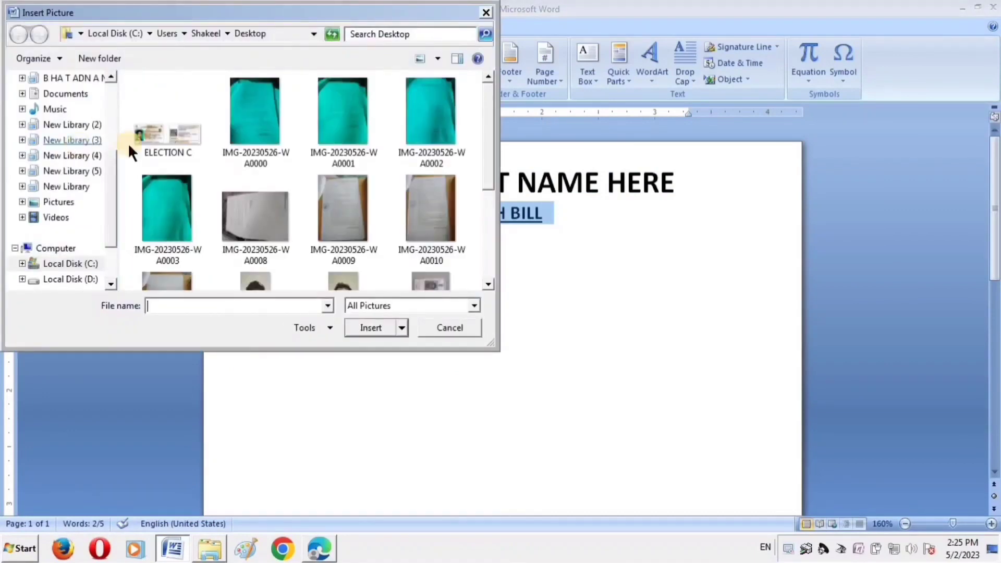
{"action": "left_click", "coordinate": [83, 34]}
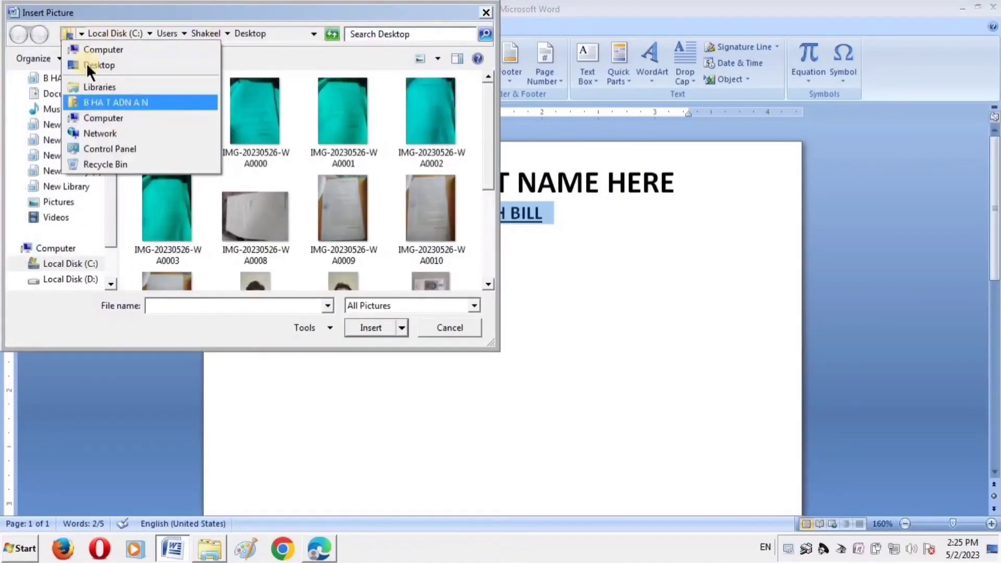
{"action": "left_click", "coordinate": [92, 61]}
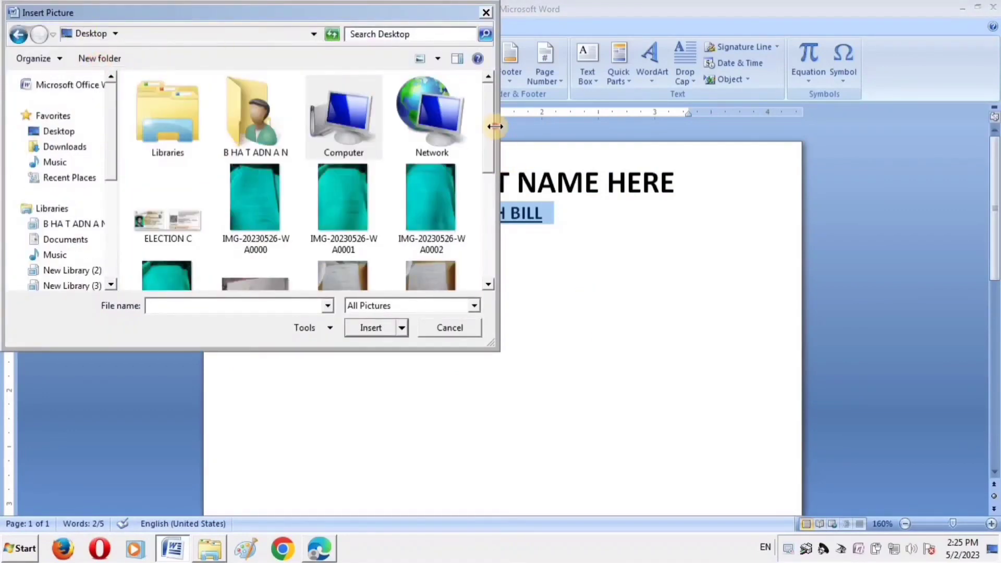
{"action": "left_click", "coordinate": [487, 127]}
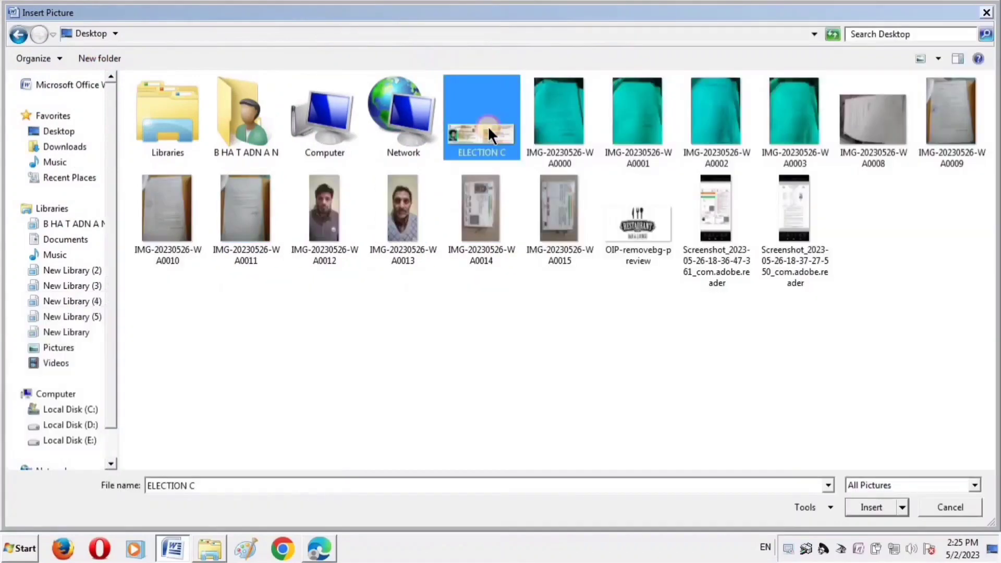
{"action": "left_click", "coordinate": [636, 216]}
{"action": "left_click", "coordinate": [862, 512]}
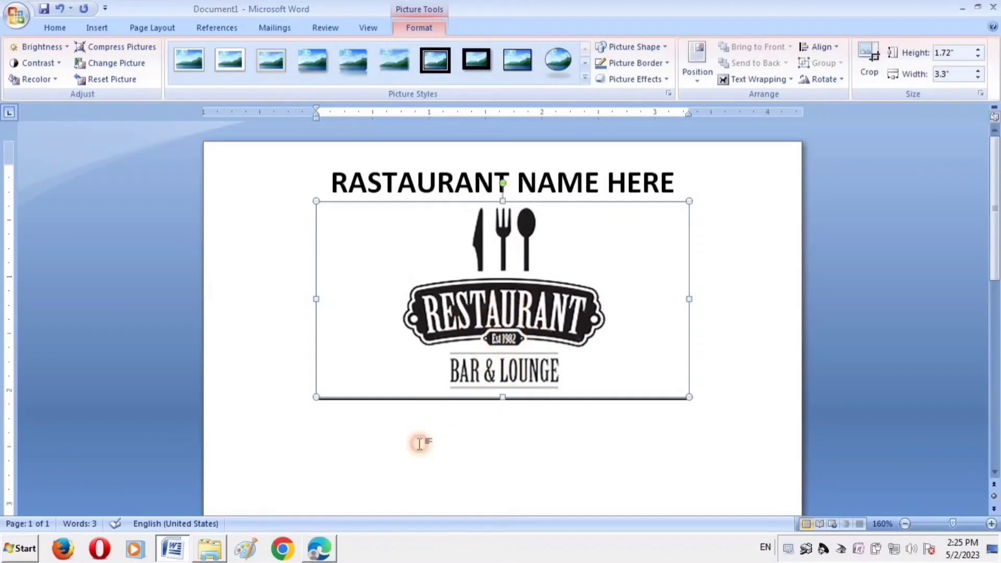
Set the logo to In Front of Text and crop the empty space off both sides.
{"action": "left_click", "coordinate": [742, 78]}
{"action": "left_click", "coordinate": [758, 163]}
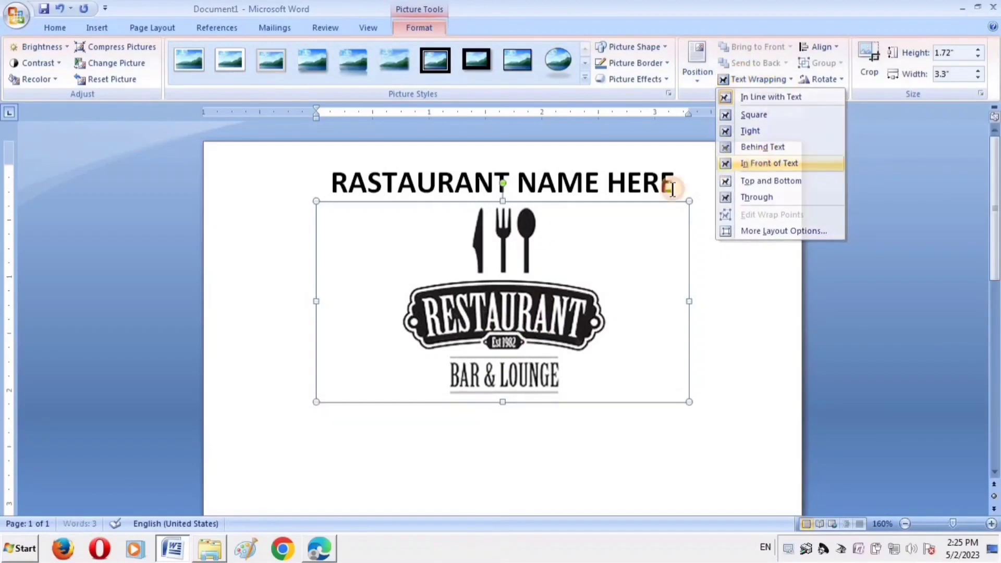
{"action": "left_click", "coordinate": [867, 67]}
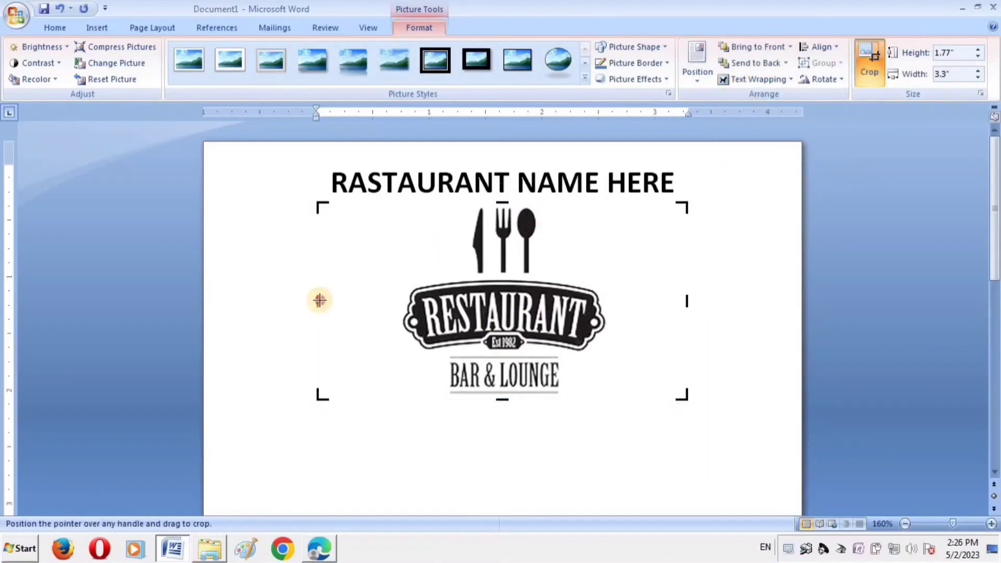
{"action": "left_click_drag", "start_coordinate": [319, 301], "coordinate": [388, 300]}
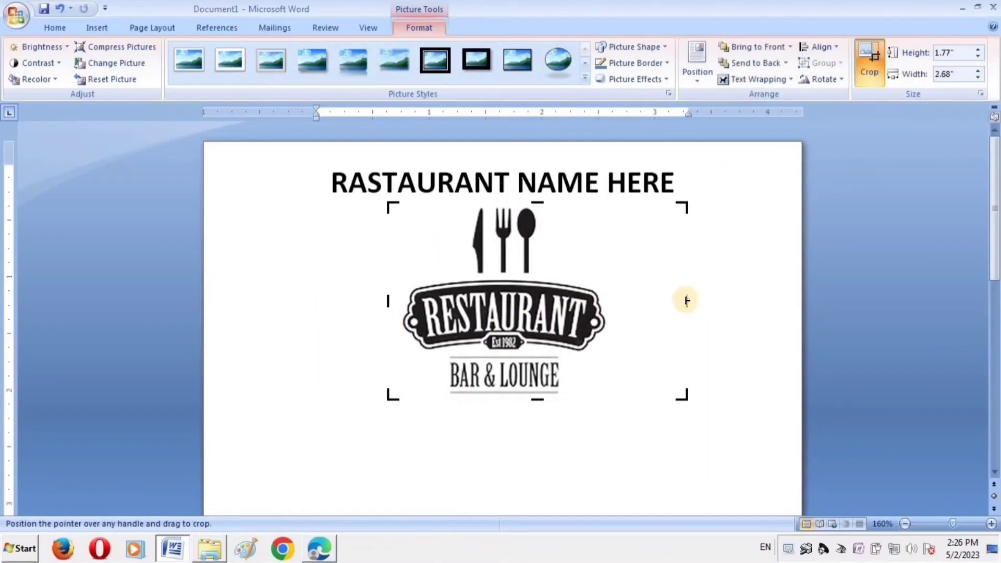
{"action": "left_click_drag", "start_coordinate": [687, 301], "coordinate": [614, 300]}
{"action": "left_click", "coordinate": [467, 282]}
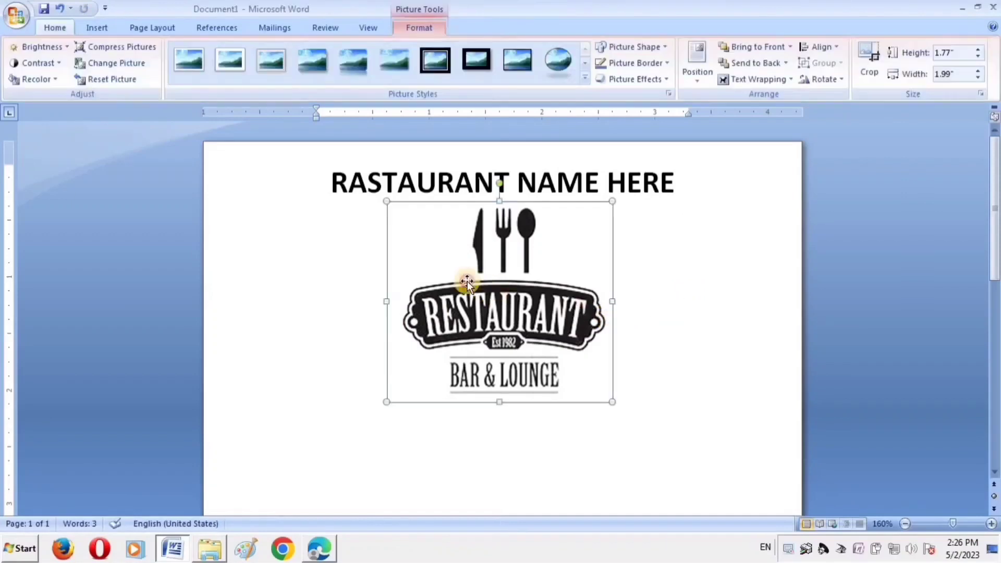
Shrink the logo to about 0.88 × 0.99 inches and position it top-left beside the heading.
{"action": "left_click_drag", "start_coordinate": [386, 202], "coordinate": [487, 290]}
{"action": "left_click_drag", "start_coordinate": [558, 339], "coordinate": [301, 211]}
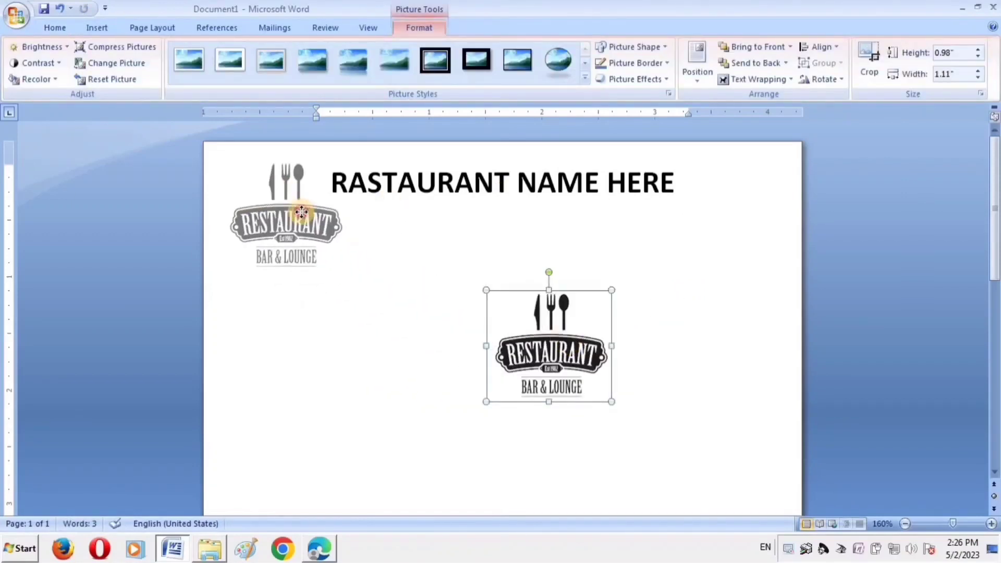
{"action": "left_click_drag", "start_coordinate": [346, 271], "coordinate": [334, 259]}
{"action": "left_click_drag", "start_coordinate": [298, 216], "coordinate": [304, 217]}
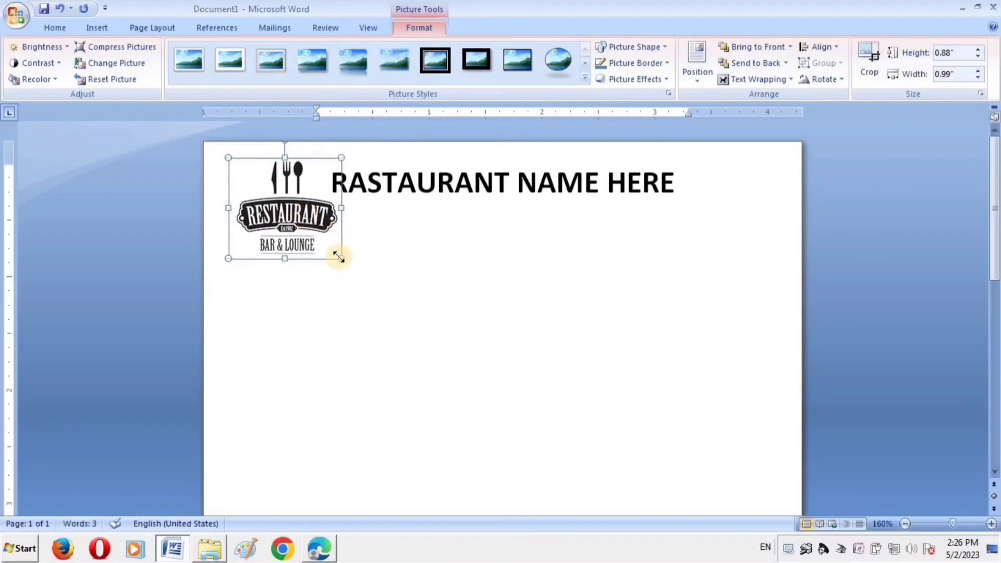
{"action": "left_click", "coordinate": [424, 257]}
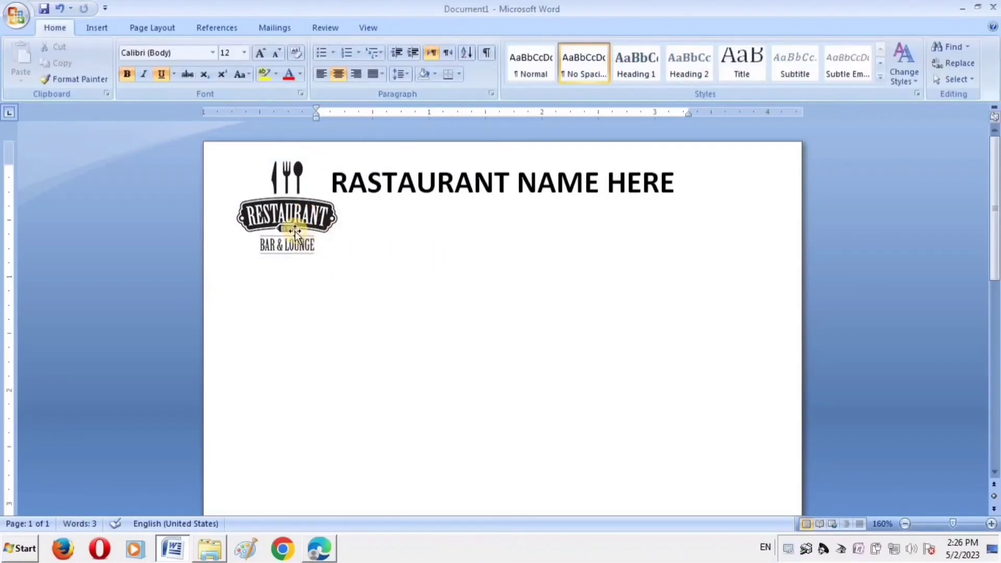
Nudge the logo right beside the title and add a blank line above the heading.
{"action": "left_click", "coordinate": [297, 230]}
{"action": "left_click_drag", "start_coordinate": [296, 217], "coordinate": [326, 216]}
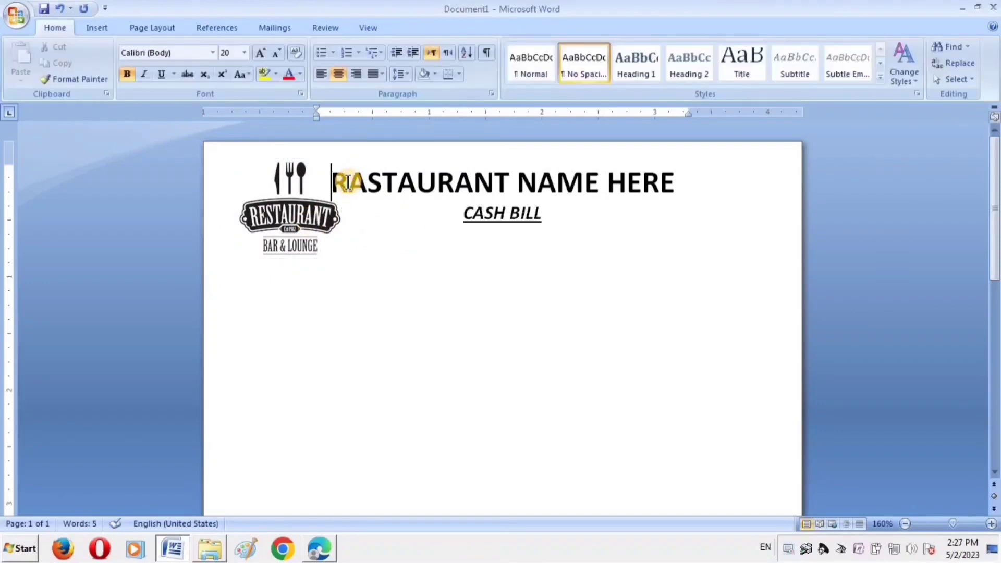
{"action": "key", "text": "Return"}
{"action": "left_click", "coordinate": [499, 190]}
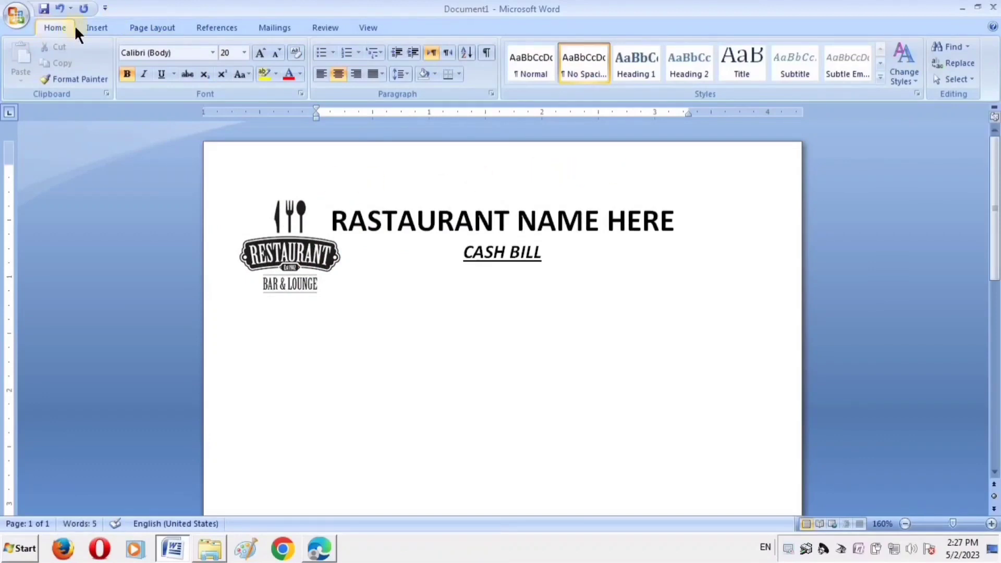
Reduce the blank first line's font size to 9 pt.
{"action": "left_click", "coordinate": [257, 52]}
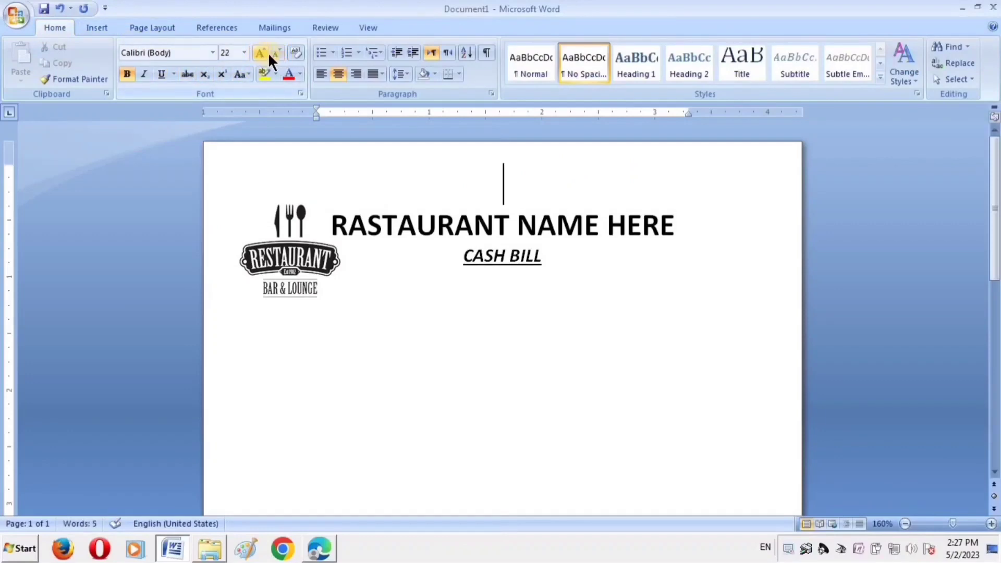
{"action": "left_click", "coordinate": [274, 51]}
{"action": "left_click", "coordinate": [274, 52]}
{"action": "left_click", "coordinate": [274, 52]}
{"action": "left_click", "coordinate": [274, 52]}
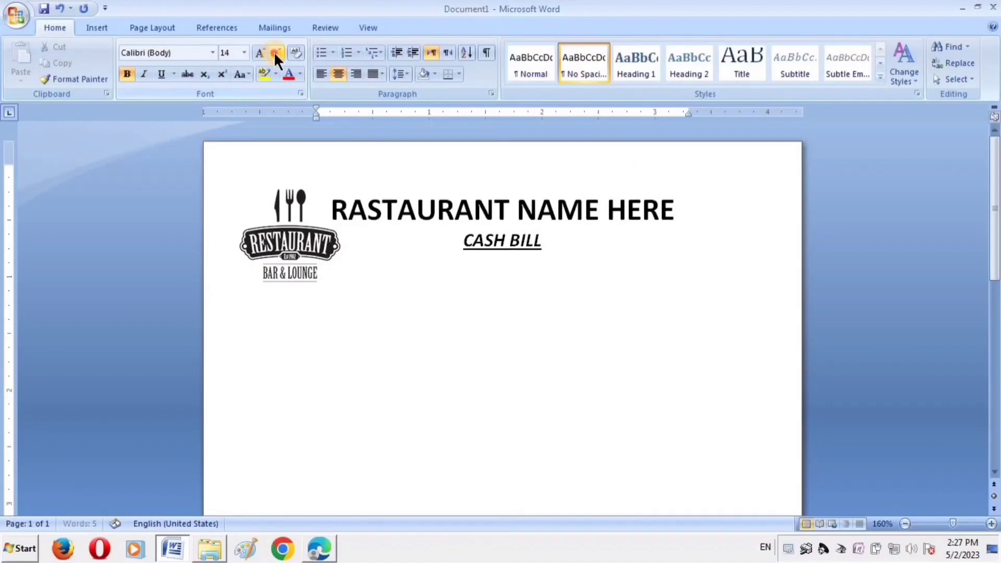
{"action": "left_click", "coordinate": [274, 52]}
{"action": "left_click", "coordinate": [274, 52]}
{"action": "left_click", "coordinate": [274, 51]}
{"action": "left_click", "coordinate": [274, 51]}
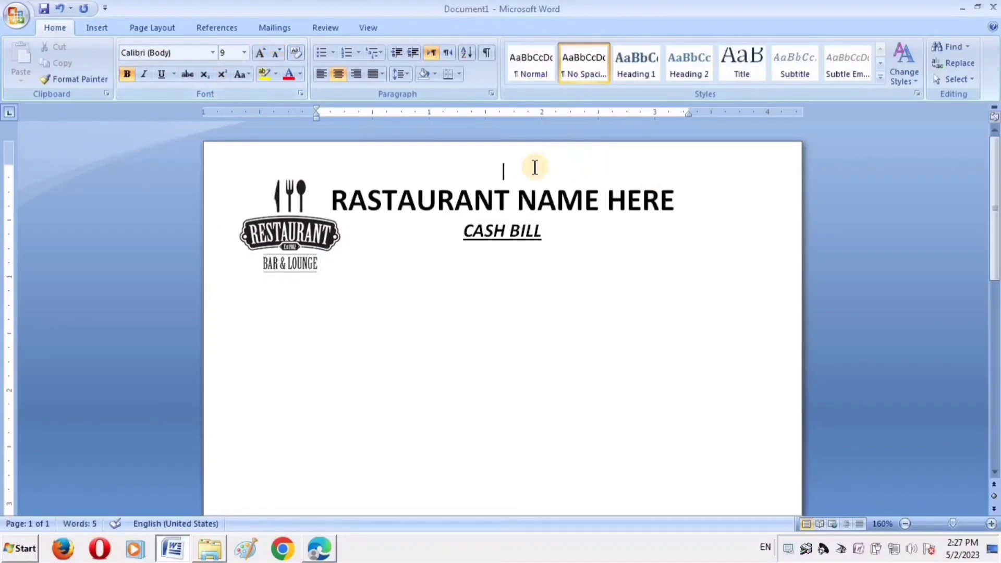
Right-align the top line and extend 'Date:' with a row of hyphens.
{"action": "left_click", "coordinate": [357, 74]}
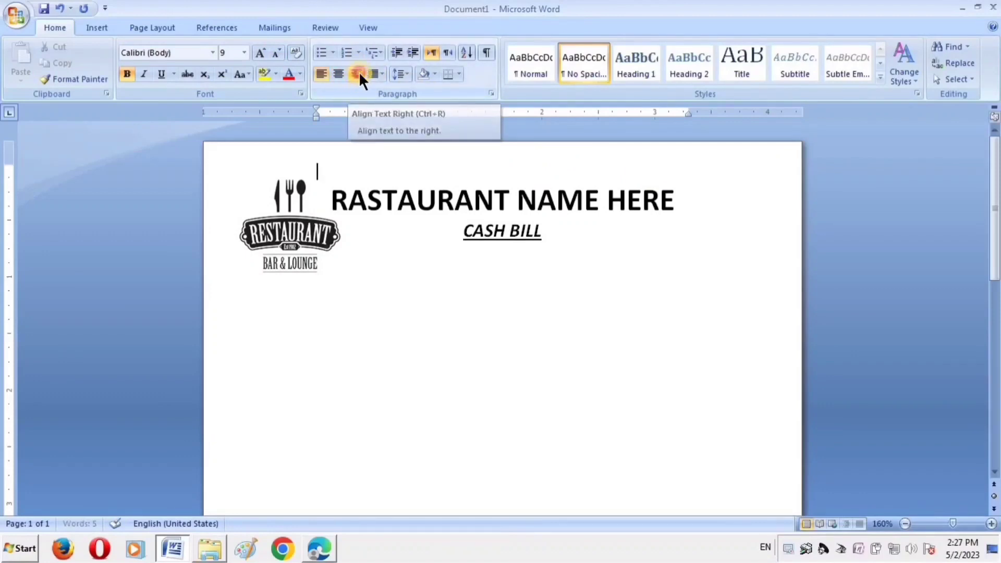
{"action": "left_click", "coordinate": [355, 74]}
{"action": "type", "text": "Date:"}
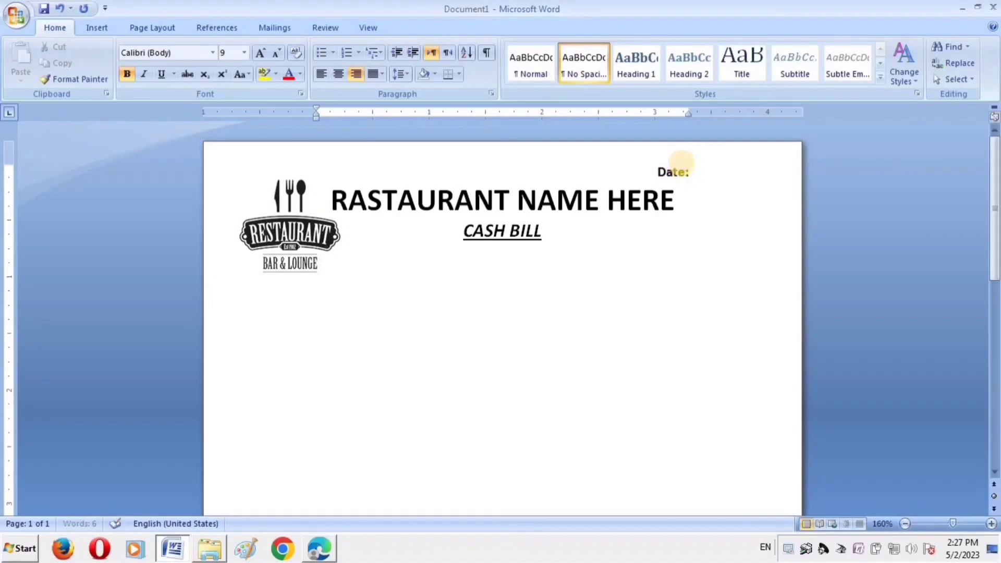
{"action": "type", "text": "------------------------"}
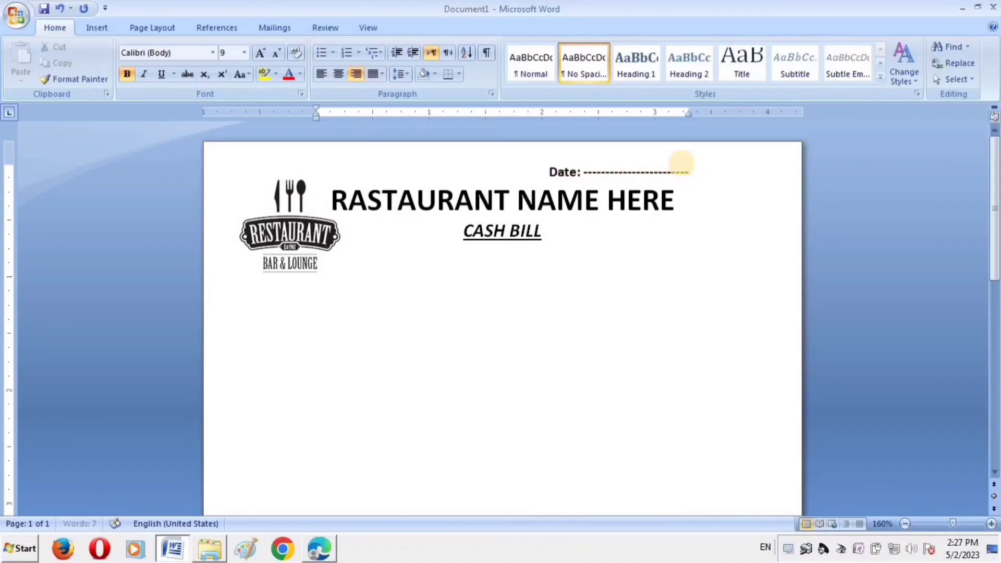
{"action": "type", "text": "----"}
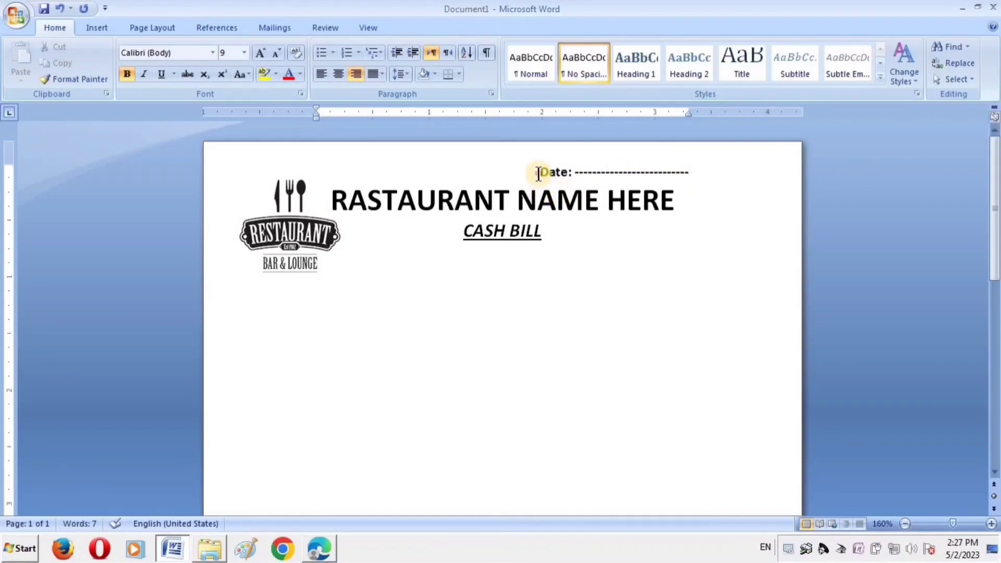
Remove the bold from the Date line and shrink its font.
{"action": "left_click_drag", "start_coordinate": [539, 173], "coordinate": [696, 175]}
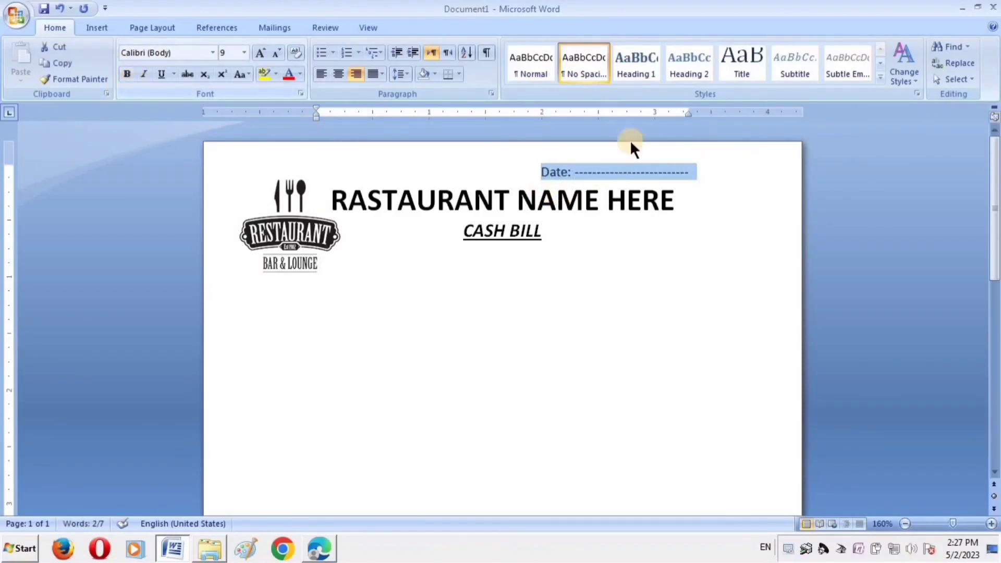
{"action": "key", "text": "ctrl+b"}
{"action": "left_click", "coordinate": [691, 172]}
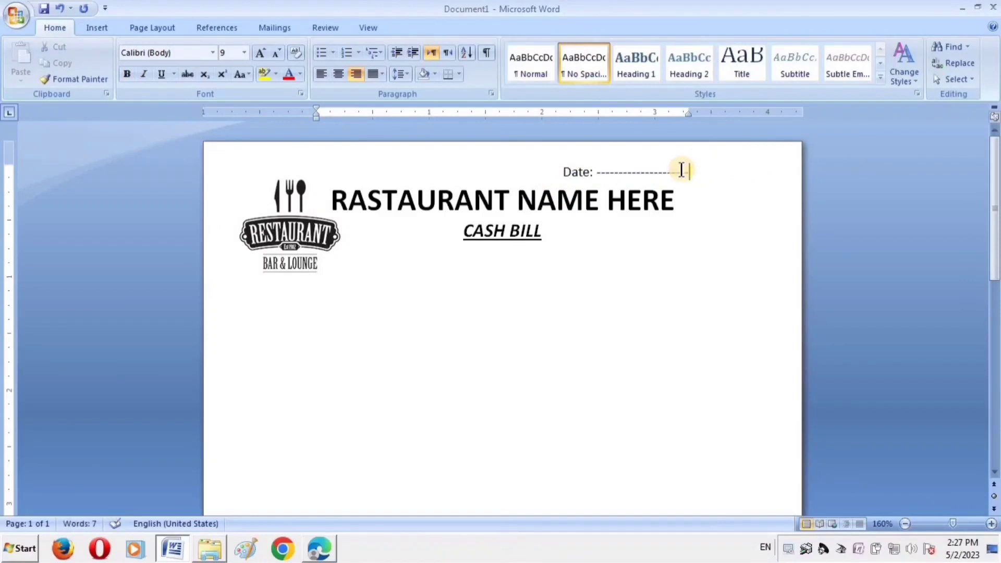
{"action": "left_click_drag", "start_coordinate": [693, 171], "coordinate": [574, 171]}
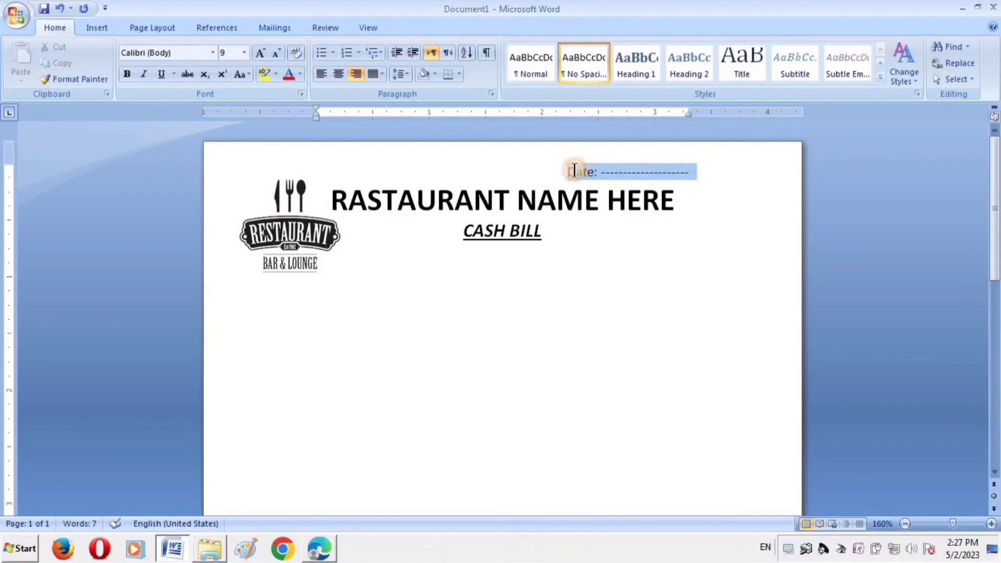
{"action": "left_click", "coordinate": [273, 52]}
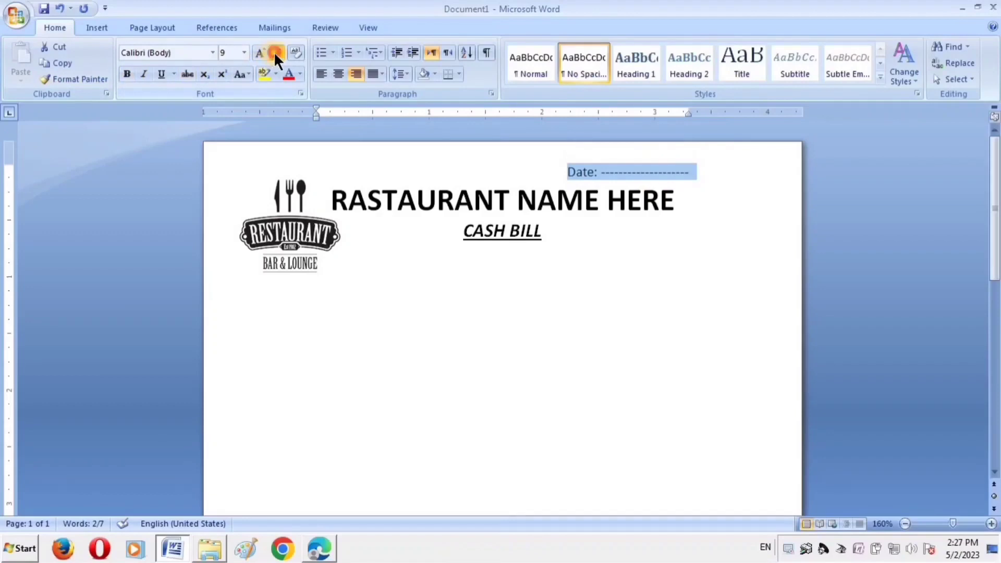
{"action": "left_click", "coordinate": [678, 201]}
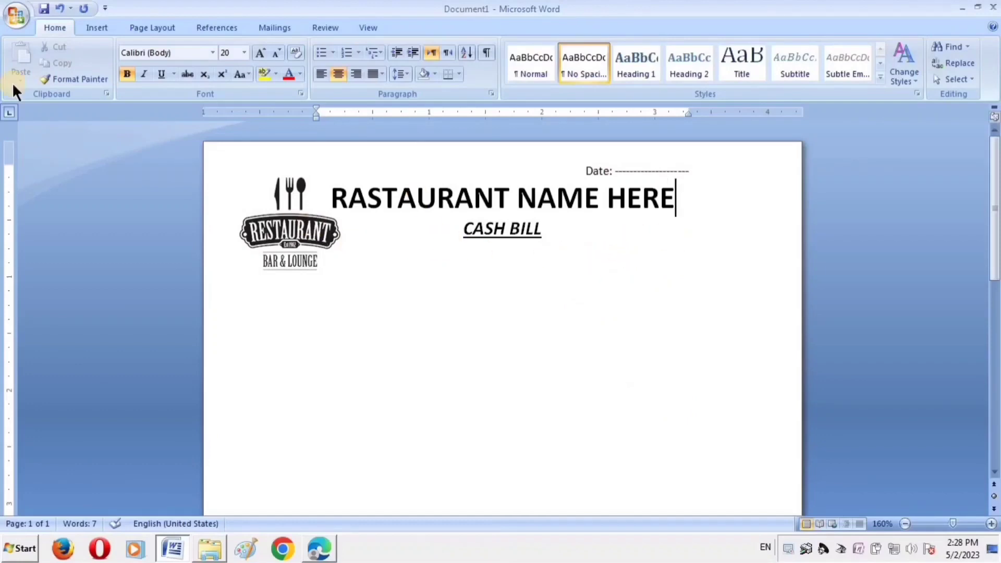
Draw a roughly 0.81 × 1.82 inch text box to the right of CASH BILL.
{"action": "left_click", "coordinate": [103, 27]}
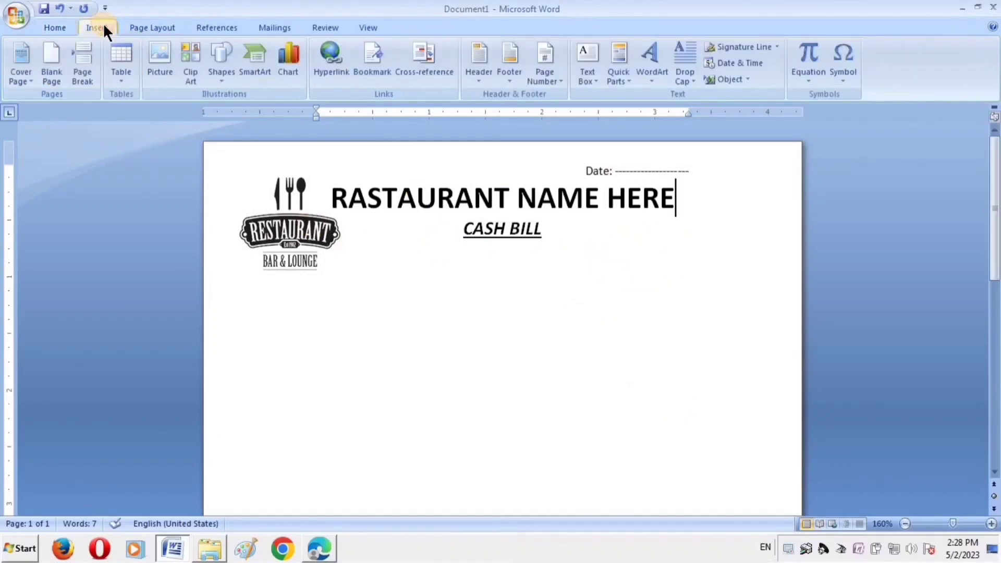
{"action": "left_click", "coordinate": [216, 60]}
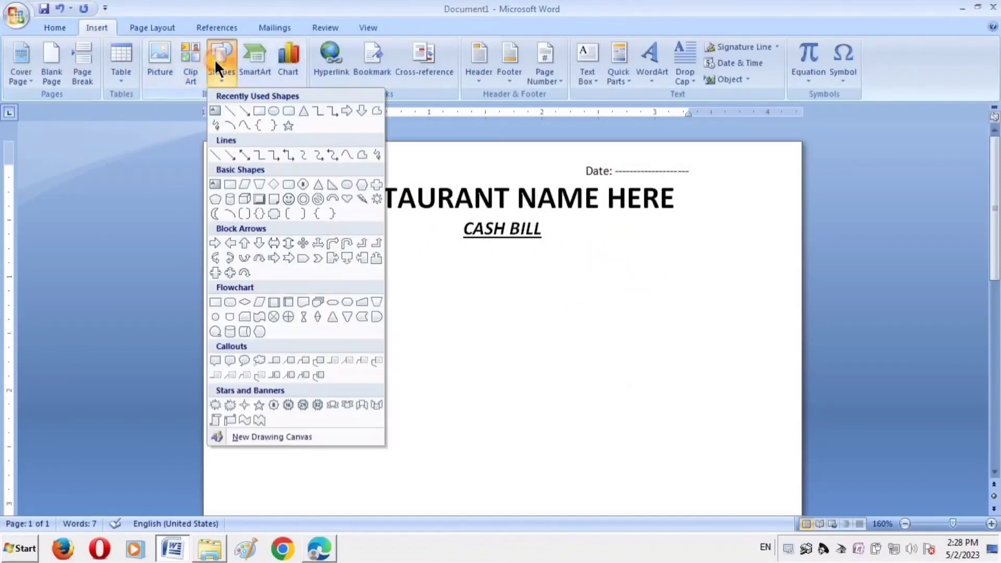
{"action": "left_click", "coordinate": [214, 111]}
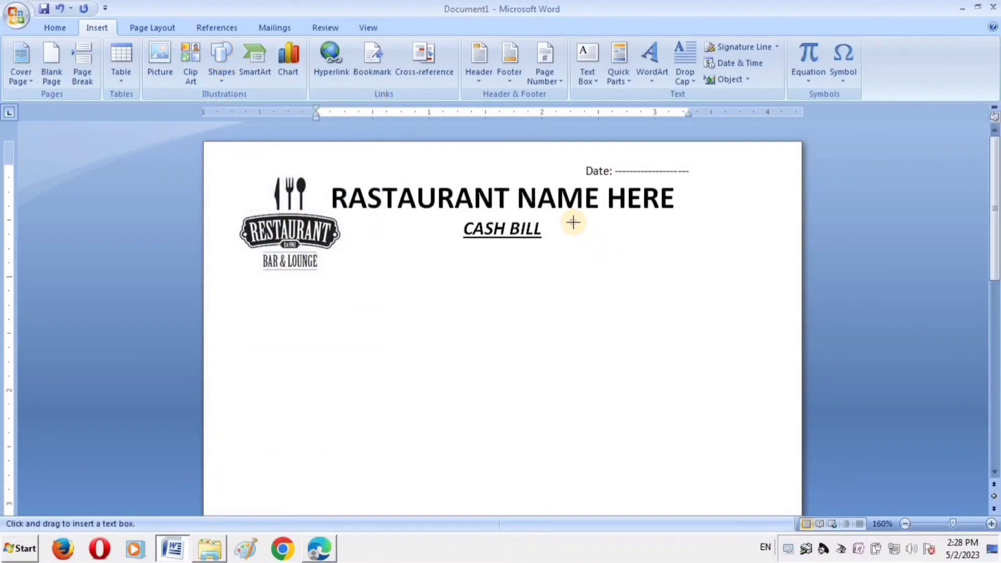
{"action": "left_click_drag", "start_coordinate": [573, 223], "coordinate": [779, 314]}
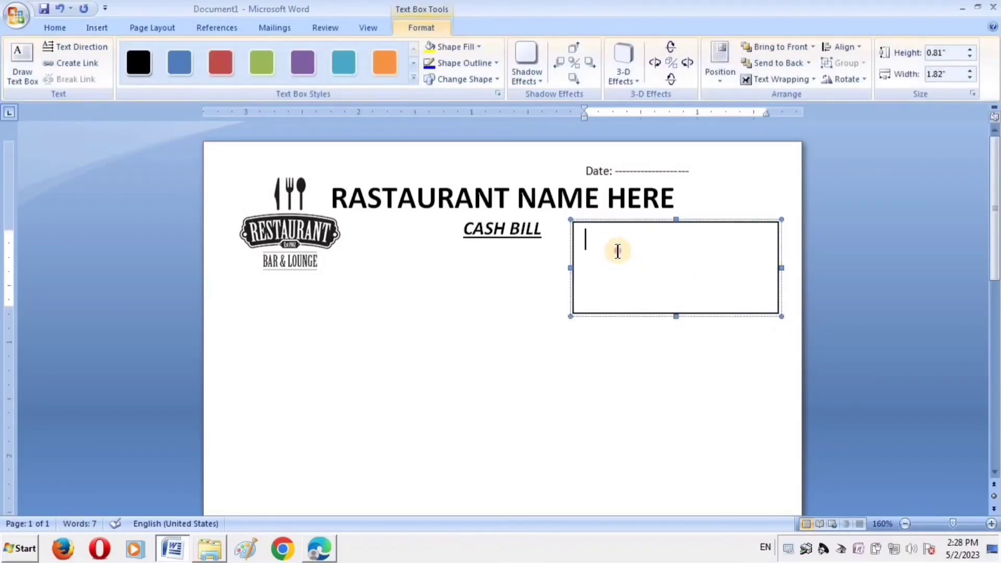
{"action": "left_click", "coordinate": [52, 27]}
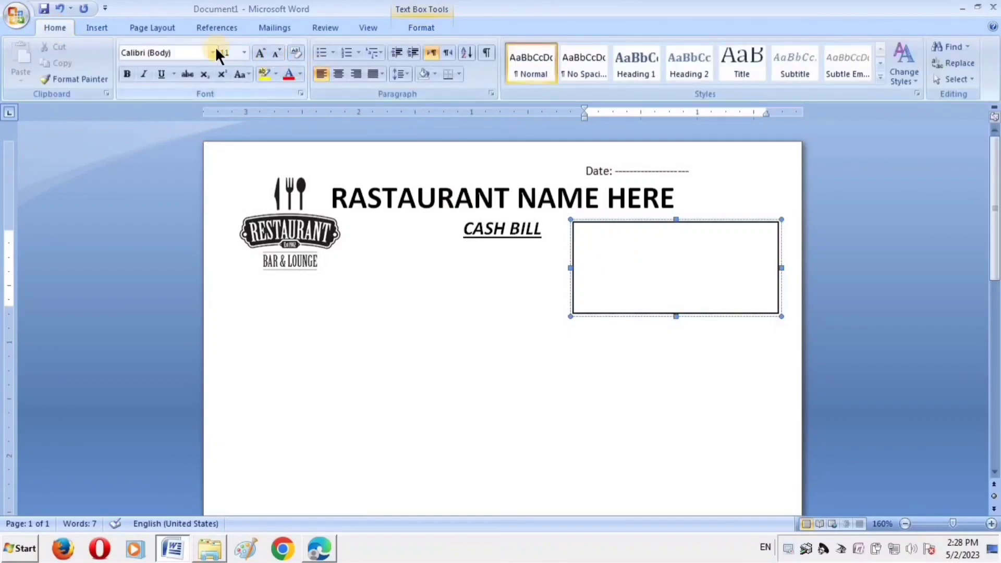
Type the restaurant's address and e-mail lines into the text box with No Spacing applied.
{"action": "left_click", "coordinate": [271, 54]}
{"action": "left_click", "coordinate": [272, 54]}
{"action": "type", "text": "Kupwara Road"}
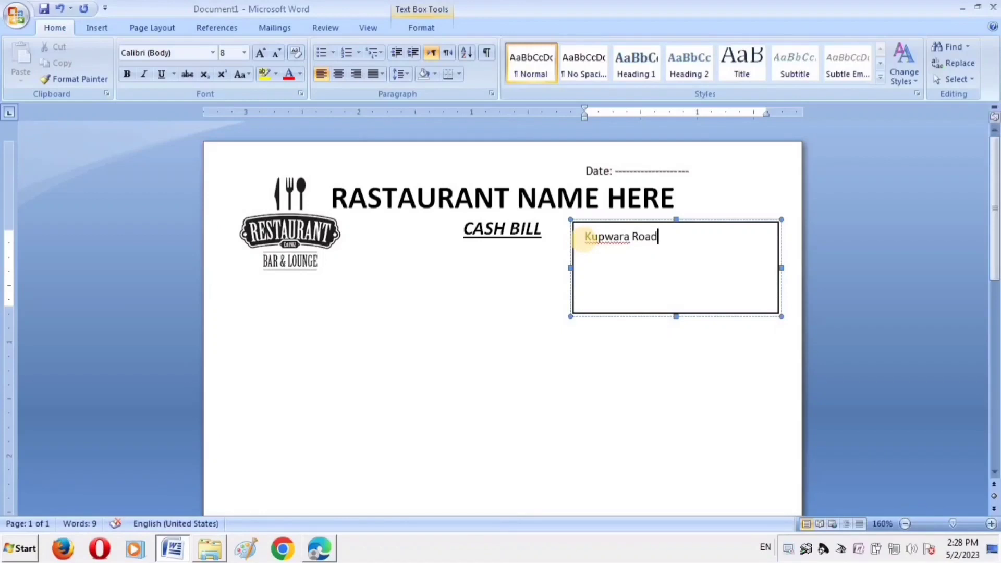
{"action": "type", "text": "NApora"}
{"action": "key", "text": "Return"}
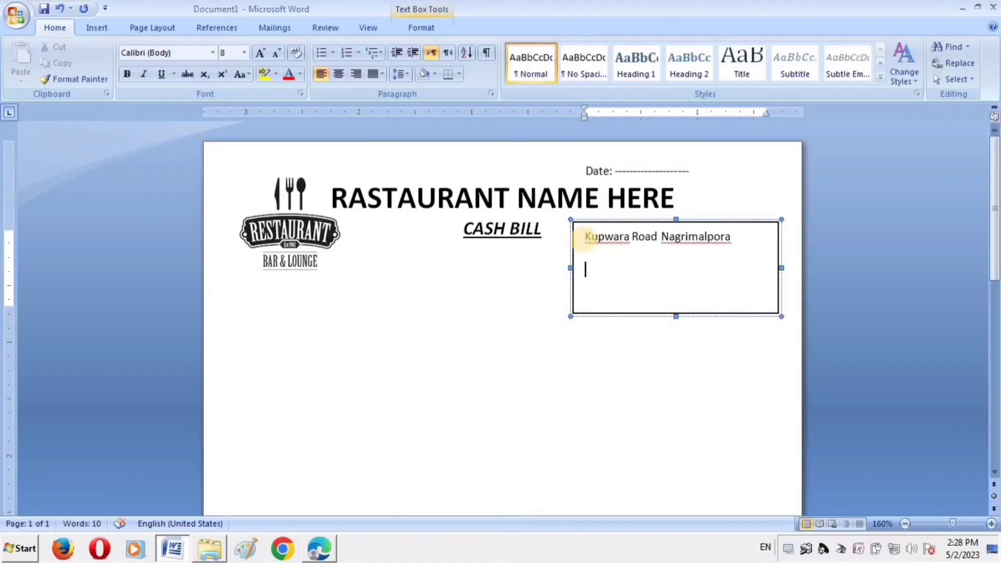
{"action": "left_click_drag", "start_coordinate": [585, 238], "coordinate": [579, 271]}
{"action": "left_click", "coordinate": [584, 63]}
{"action": "double_click", "coordinate": [277, 52]}
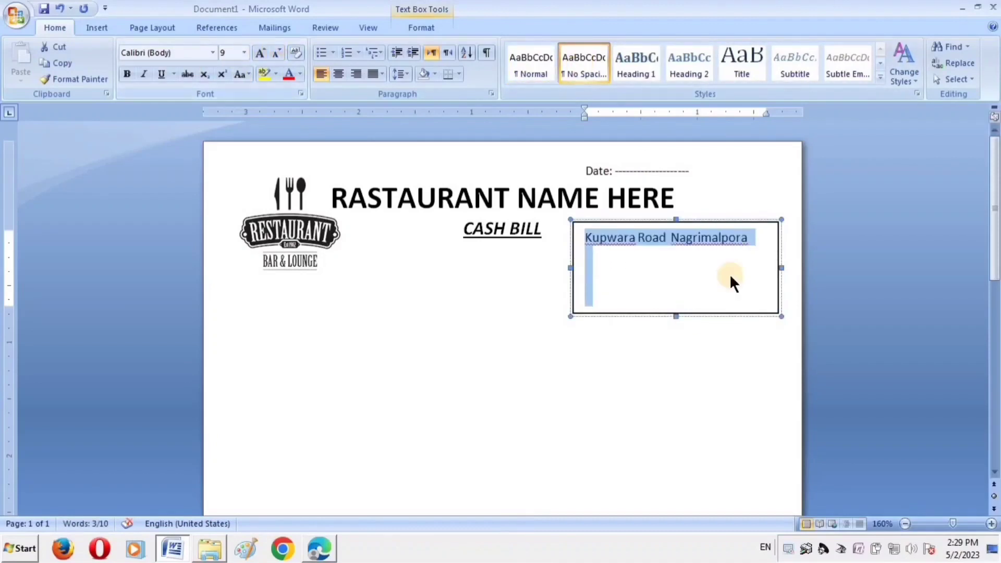
{"action": "left_click", "coordinate": [755, 238]}
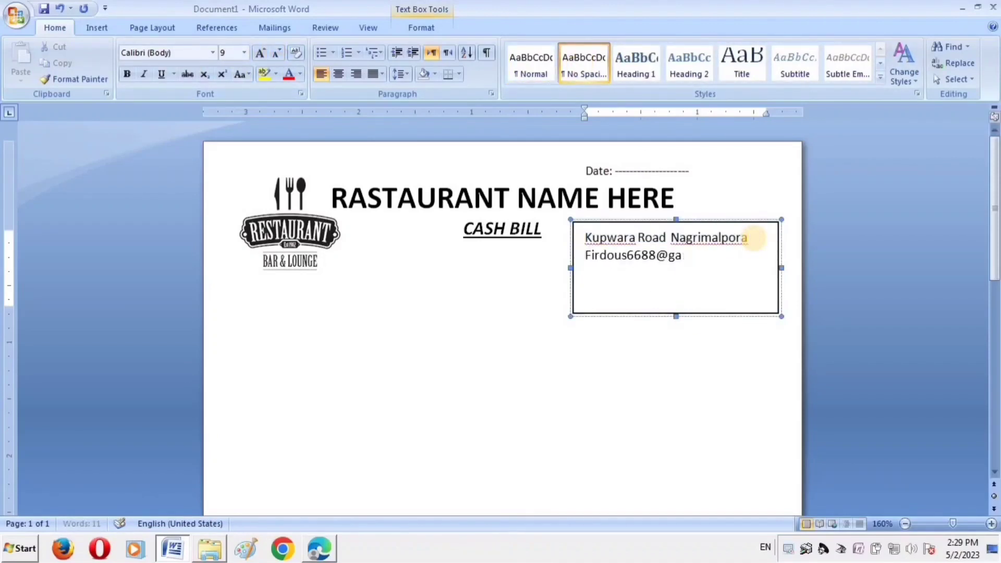
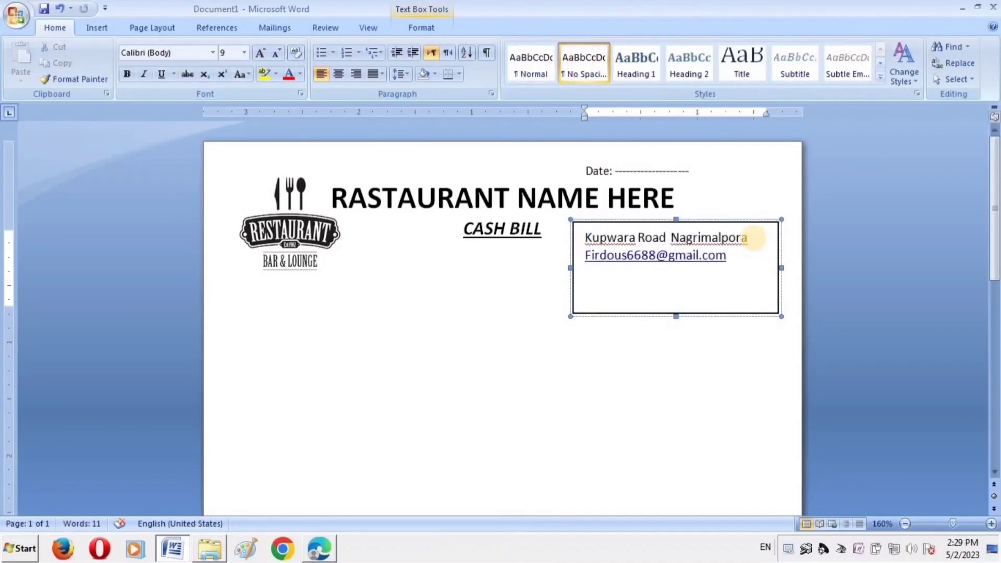
Remove the hyperlink so the e-mail address is plain text.
{"action": "right_click", "coordinate": [633, 252]}
{"action": "right_click", "coordinate": [641, 256]}
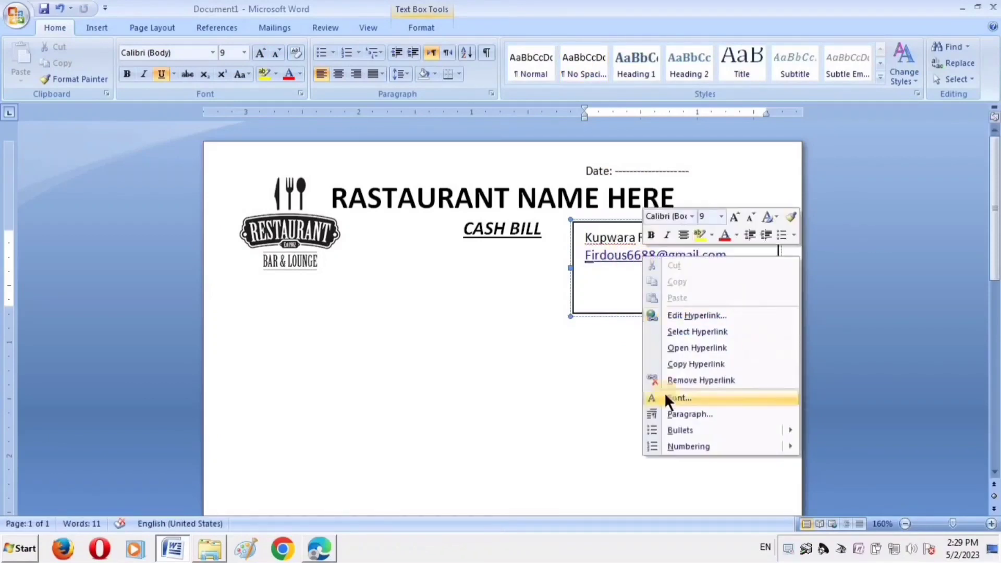
{"action": "left_click", "coordinate": [715, 261]}
{"action": "right_click", "coordinate": [671, 256]}
{"action": "left_click", "coordinate": [730, 380]}
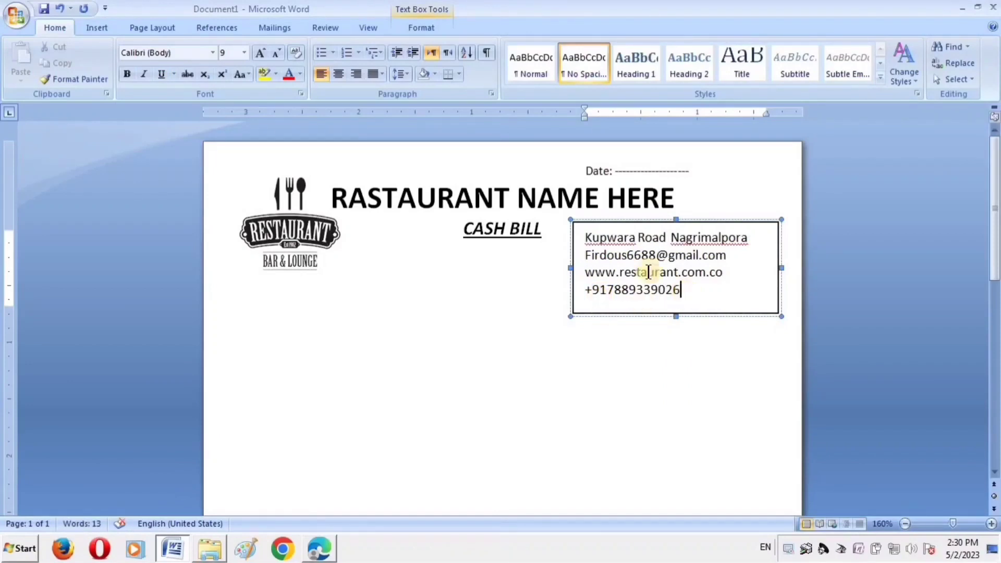
Set all four contact lines to 8 pt and check the website and phone lines.
{"action": "mouse_move", "coordinate": [586, 237]}
{"action": "left_mouse_down"}
{"action": "mouse_move", "coordinate": [633, 272]}
{"action": "mouse_move", "coordinate": [696, 290]}
{"action": "left_mouse_up"}
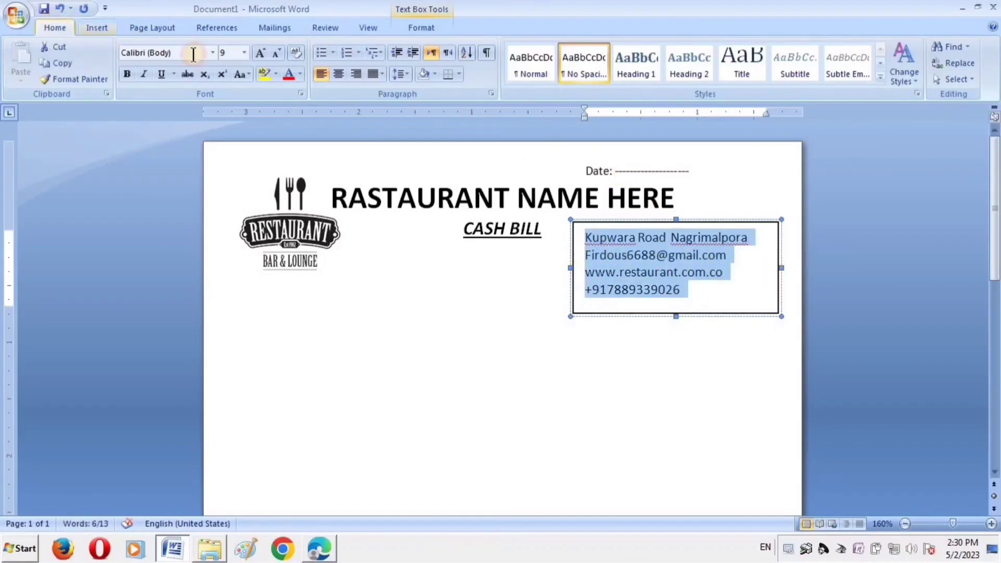
{"action": "left_click", "coordinate": [278, 52]}
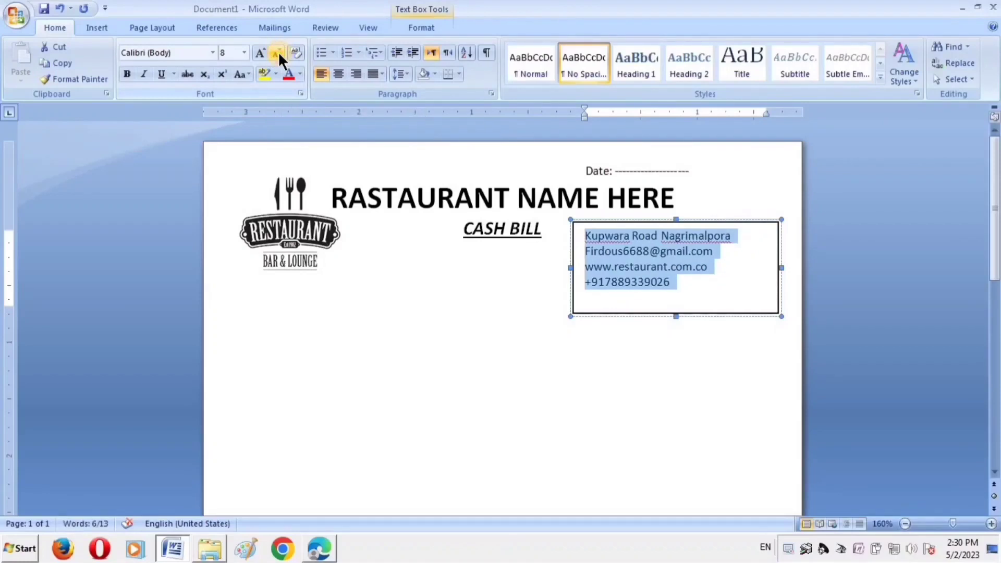
{"action": "left_click", "coordinate": [517, 279]}
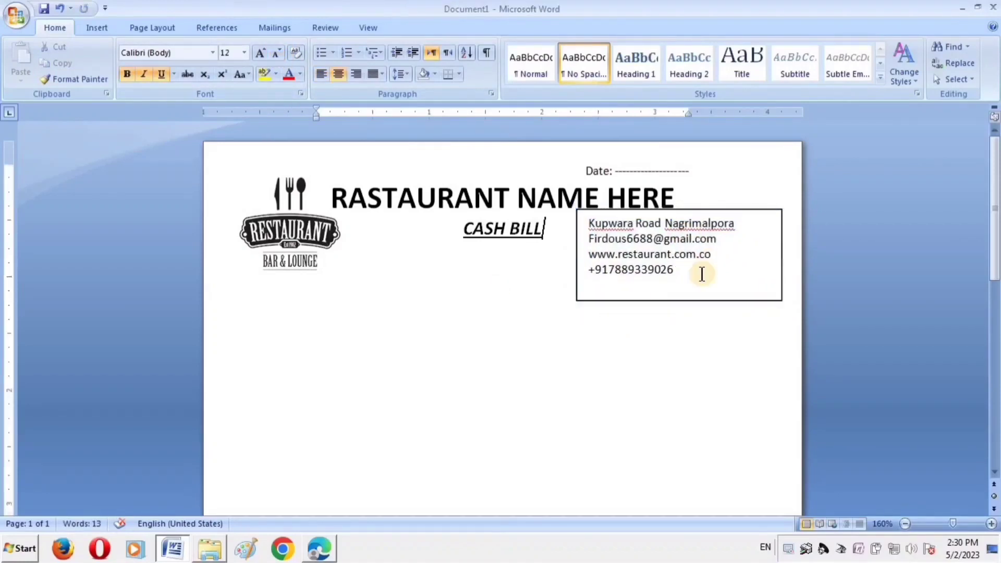
{"action": "left_click", "coordinate": [747, 224]}
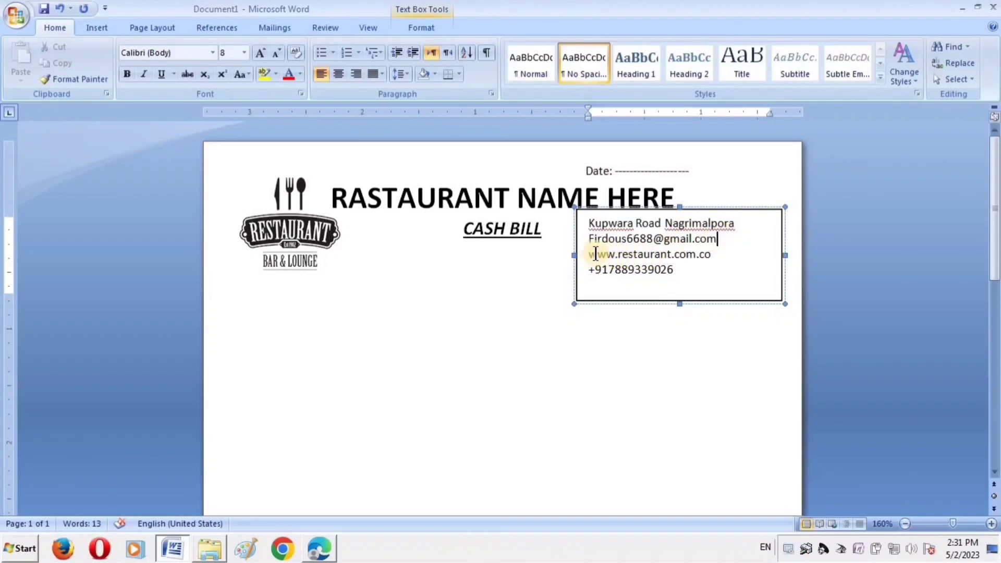
{"action": "left_click", "coordinate": [598, 255]}
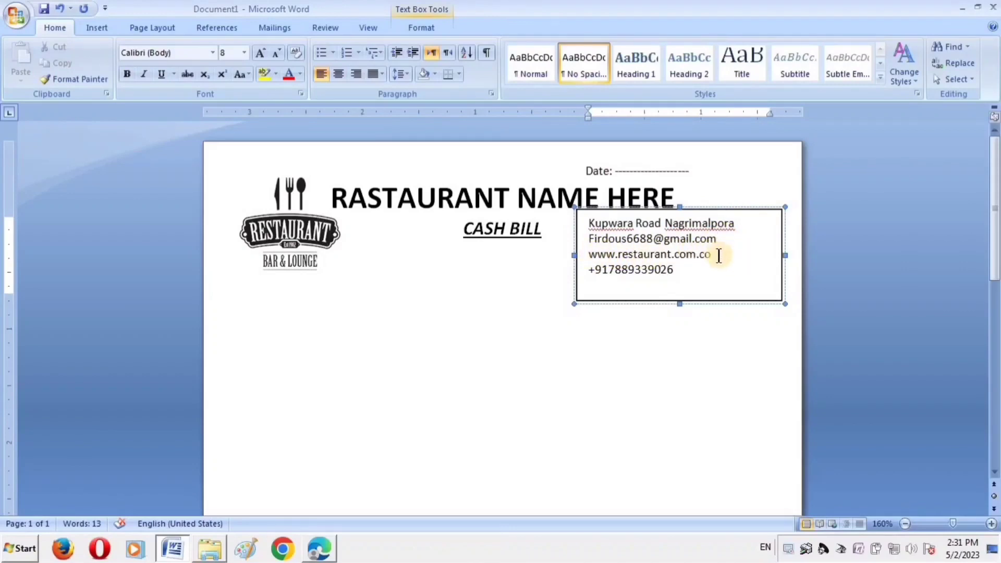
{"action": "left_click", "coordinate": [674, 270]}
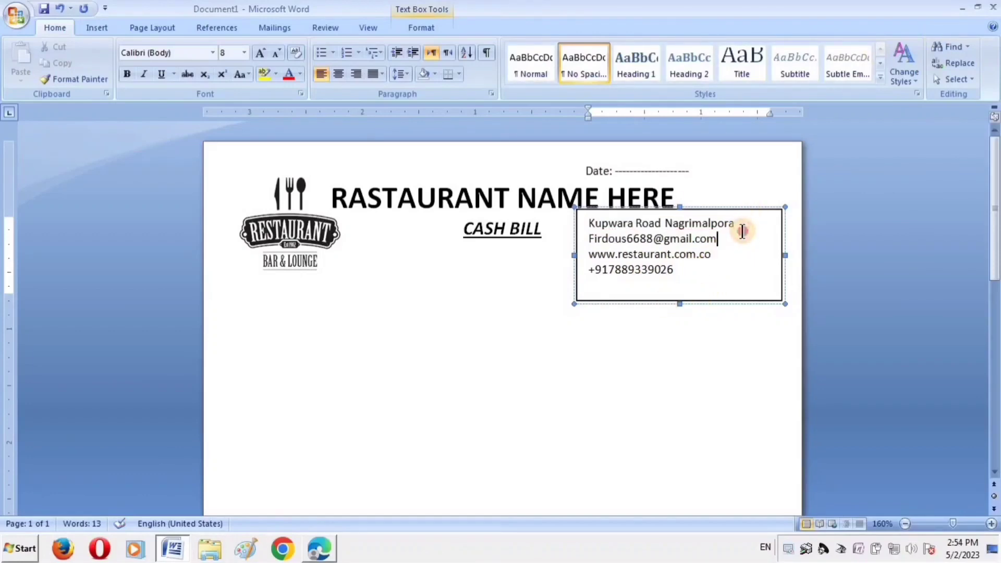
Search Bing images for 'location logo' in a new Edge tab.
{"action": "left_click", "coordinate": [331, 548]}
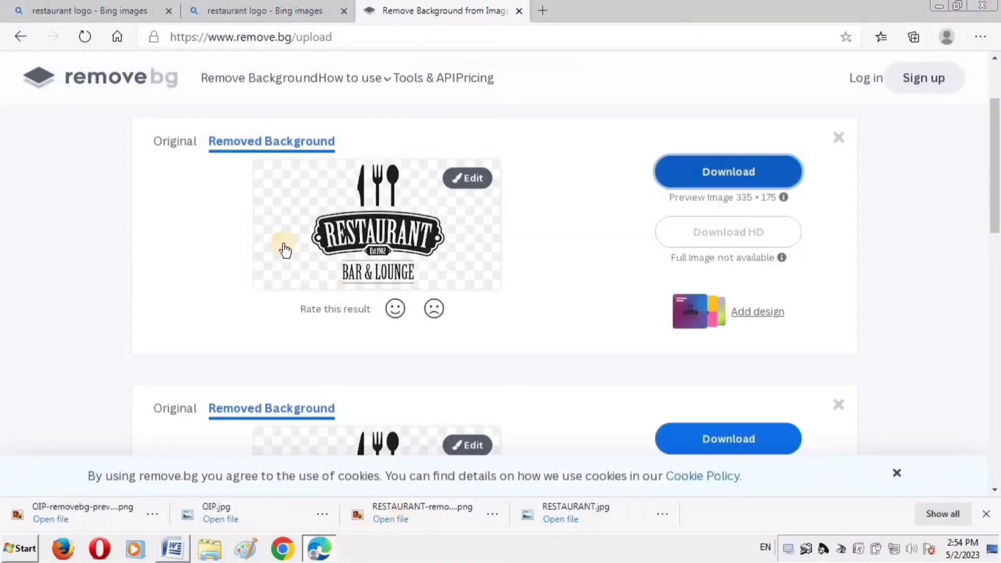
{"action": "left_click", "coordinate": [310, 6]}
{"action": "left_click", "coordinate": [416, 7]}
{"action": "left_click", "coordinate": [543, 10]}
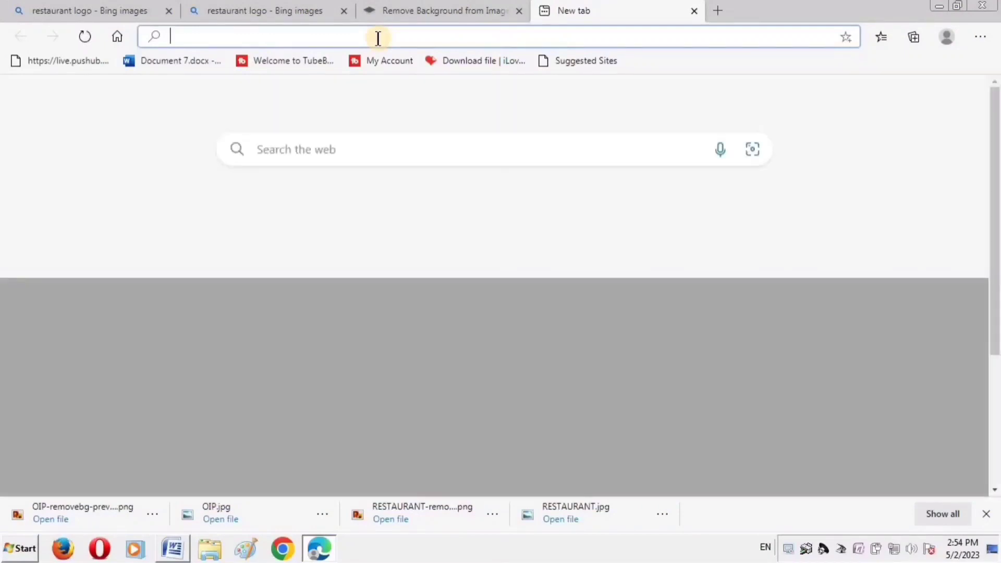
{"action": "type", "text": "location"}
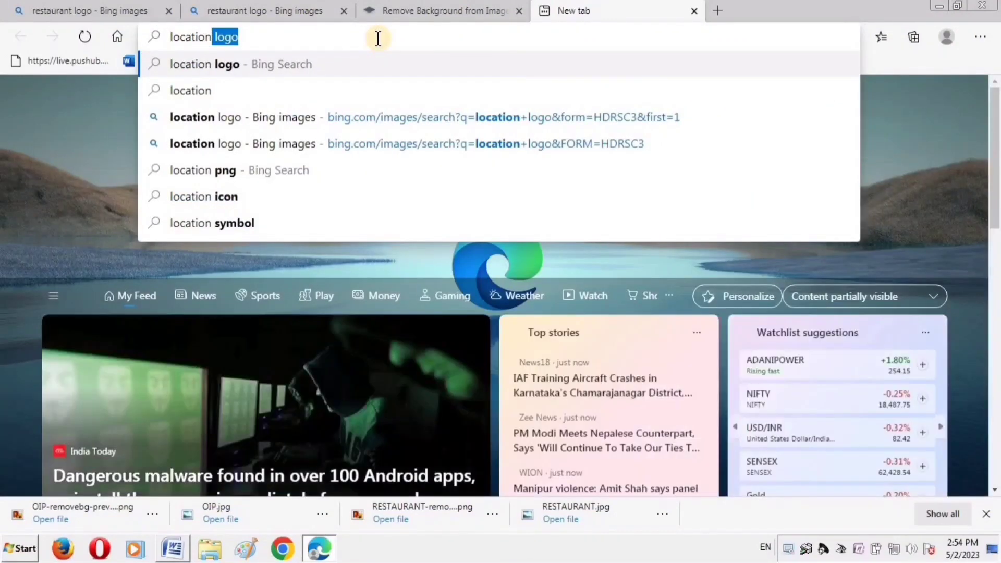
{"action": "type", "text": " logo"}
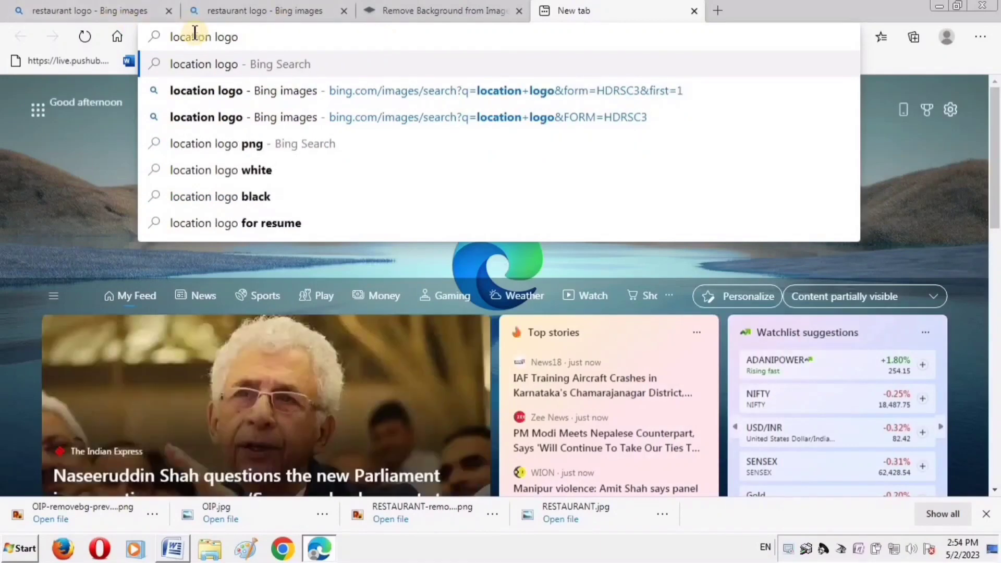
{"action": "key", "text": "Return"}
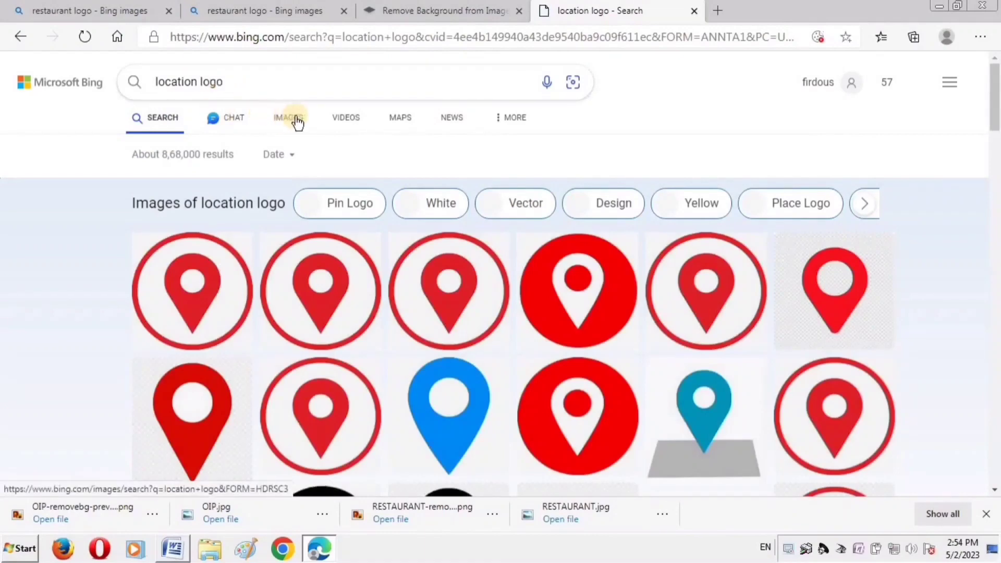
{"action": "left_click", "coordinate": [289, 119]}
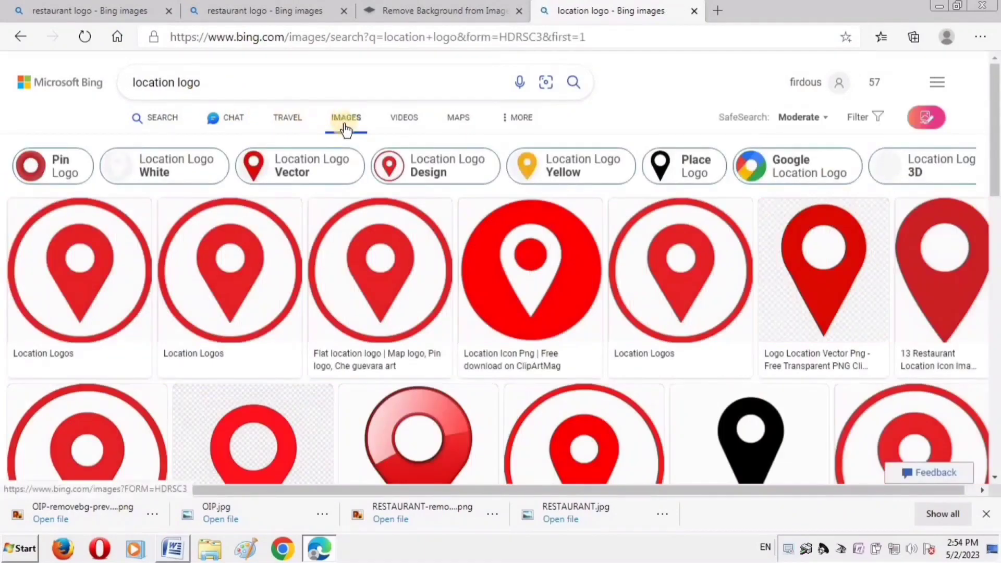
{"action": "mouse_move", "coordinate": [996, 151]}
{"action": "left_mouse_down"}
{"action": "mouse_move", "coordinate": [996, 237]}
{"action": "mouse_move", "coordinate": [996, 146]}
{"action": "left_mouse_up"}
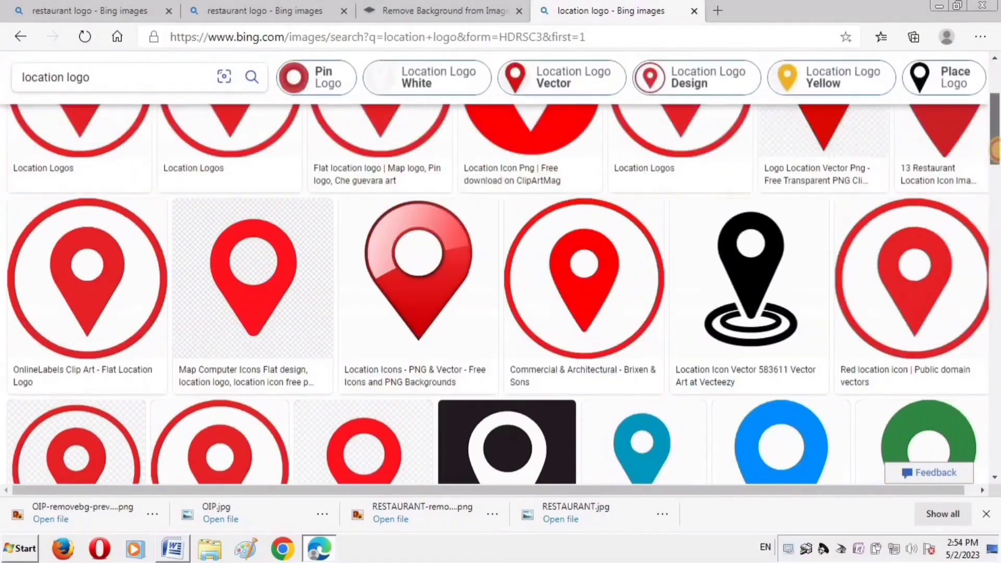
Save the black location-pin image to the Desktop as location.jpg.
{"action": "right_click", "coordinate": [743, 272]}
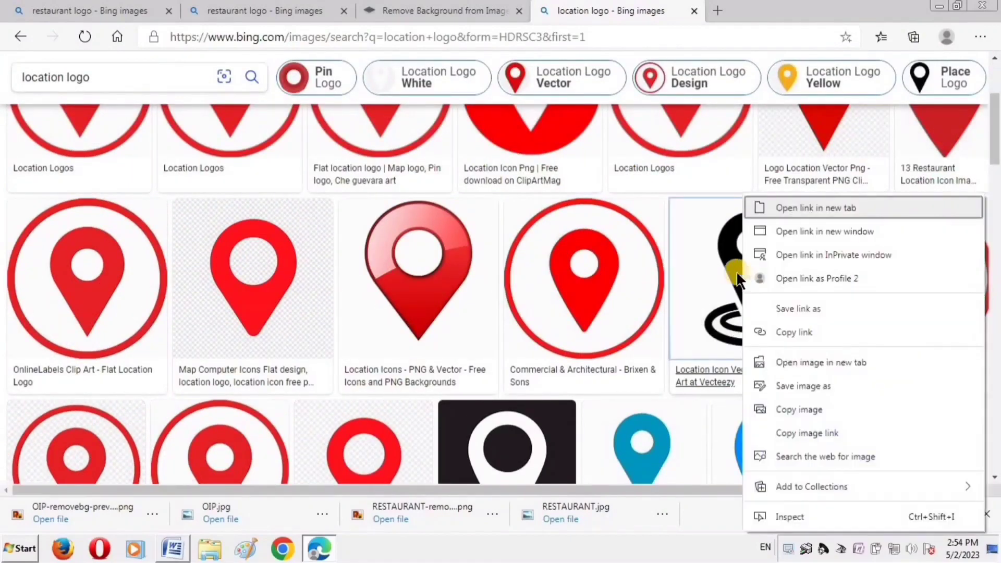
{"action": "left_click", "coordinate": [805, 386]}
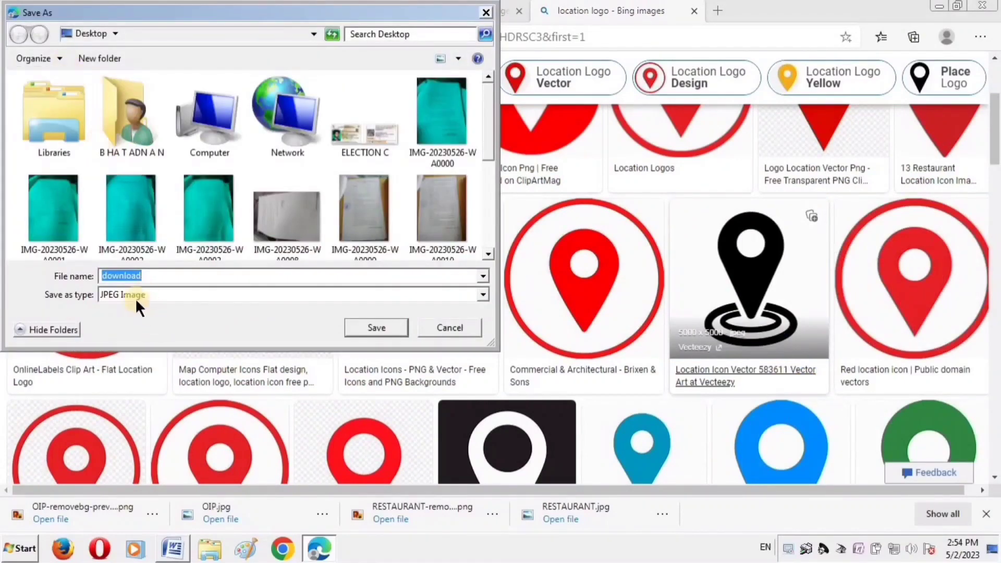
{"action": "key", "text": "BackSpace"}
{"action": "type", "text": "location"}
{"action": "left_click", "coordinate": [374, 321]}
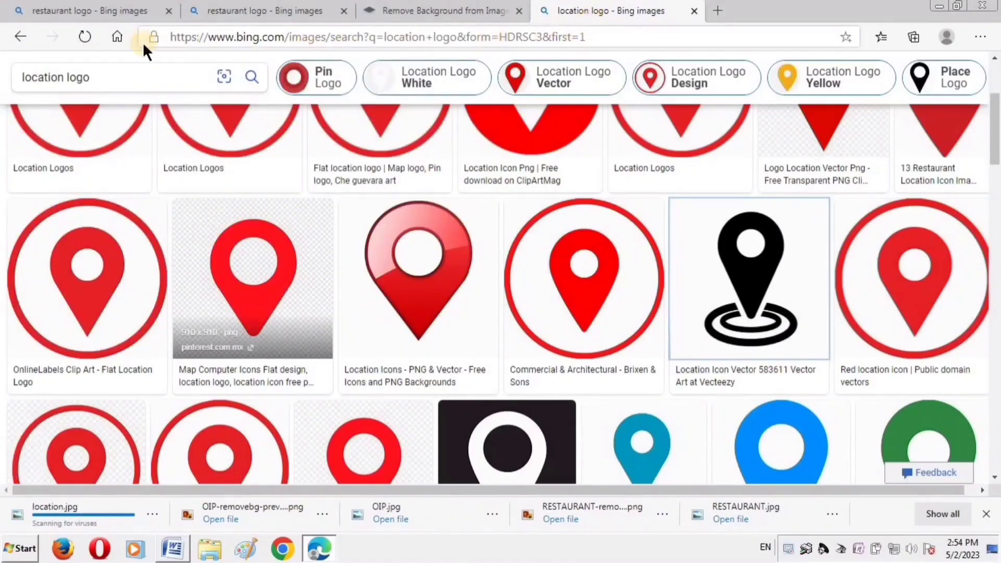
Search Bing Images for a calling logo and save the grey phone icon as calling.jpg.
{"action": "left_click", "coordinate": [255, 42]}
{"action": "key", "text": "BackSpace"}
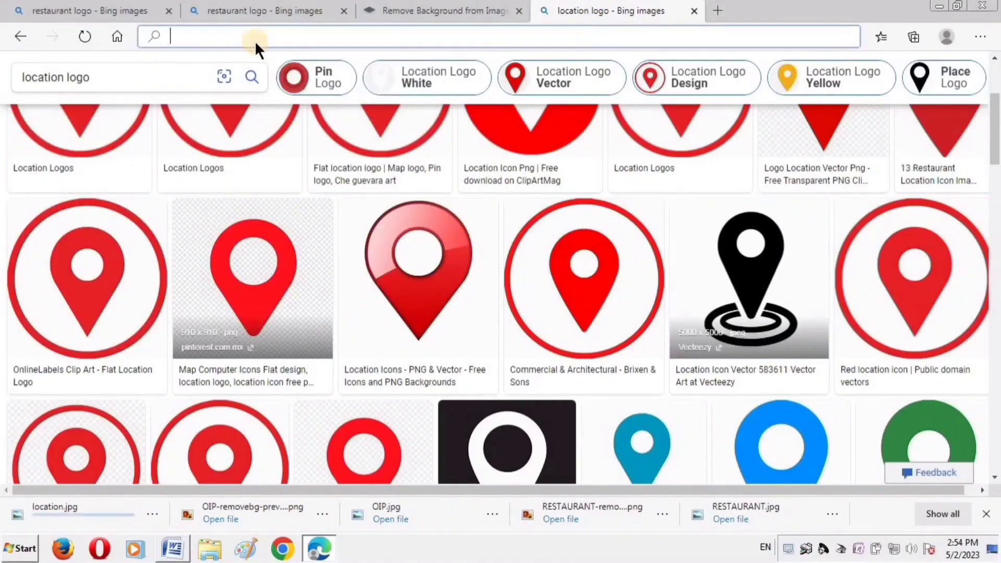
{"action": "type", "text": "cal"}
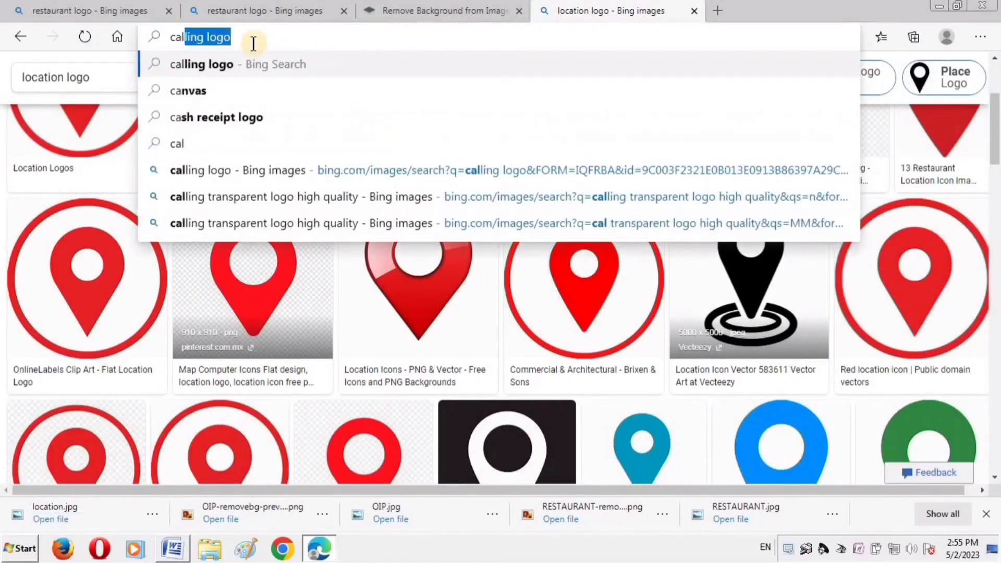
{"action": "type", "text": "lin"}
{"action": "left_click", "coordinate": [224, 62]}
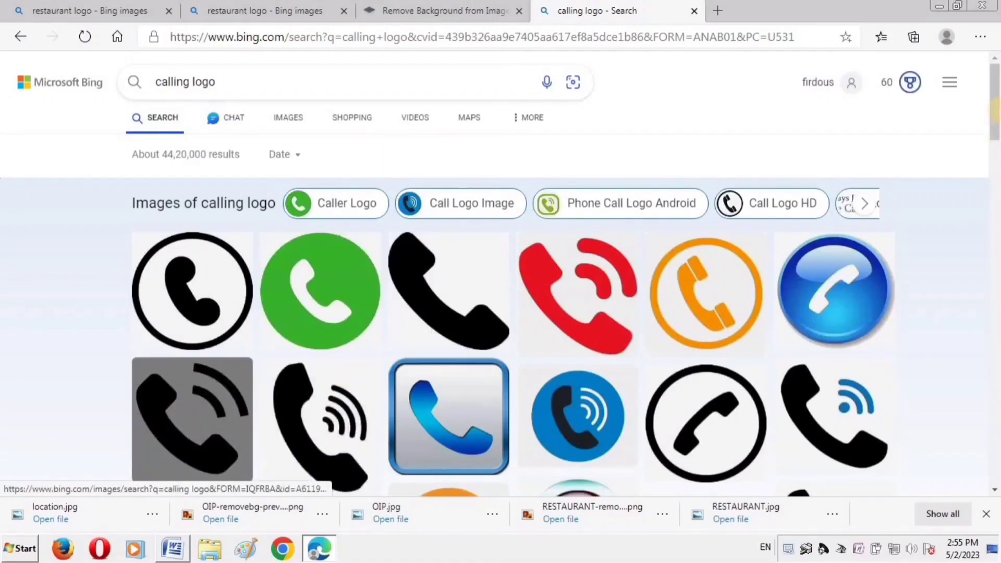
{"action": "scroll", "coordinate": [268, 331], "scroll_direction": "down", "scroll_amount": 4}
{"action": "right_click", "coordinate": [172, 177]}
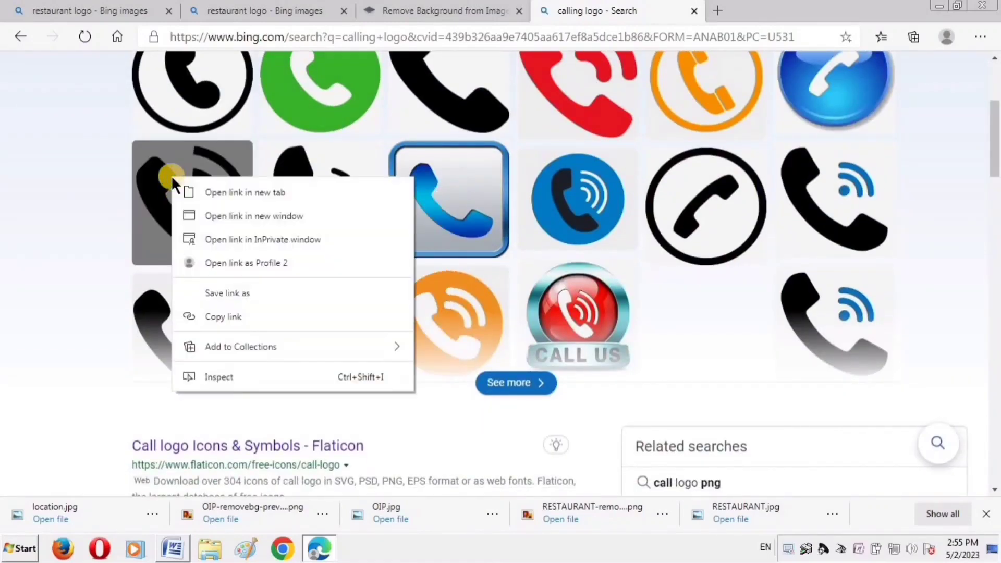
{"action": "scroll", "coordinate": [183, 192], "scroll_direction": "down", "scroll_amount": 2}
{"action": "scroll", "coordinate": [291, 127], "scroll_direction": "up", "scroll_amount": 6}
{"action": "left_click", "coordinate": [291, 128]}
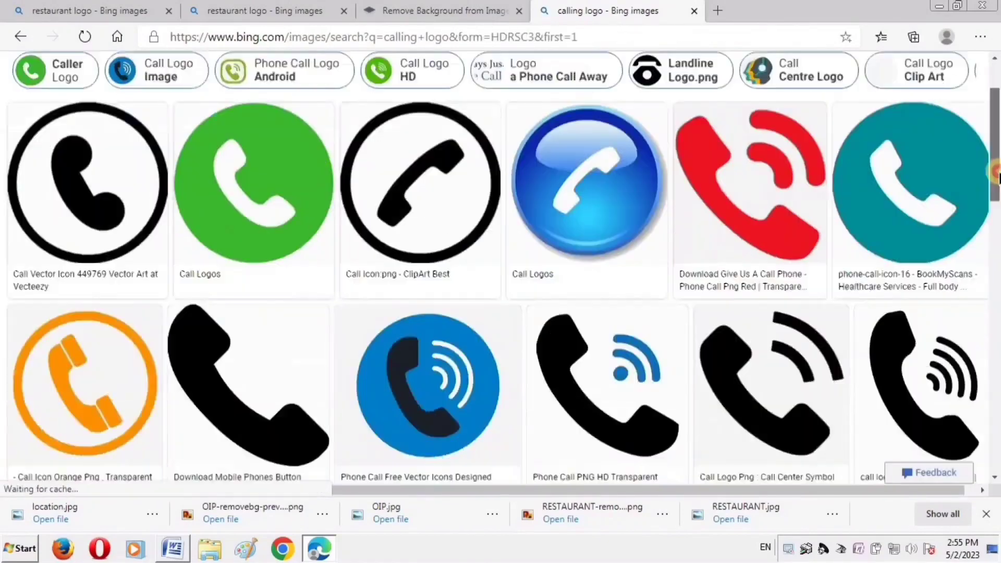
{"action": "type", "text": "calling"}
{"action": "key", "text": "Return"}
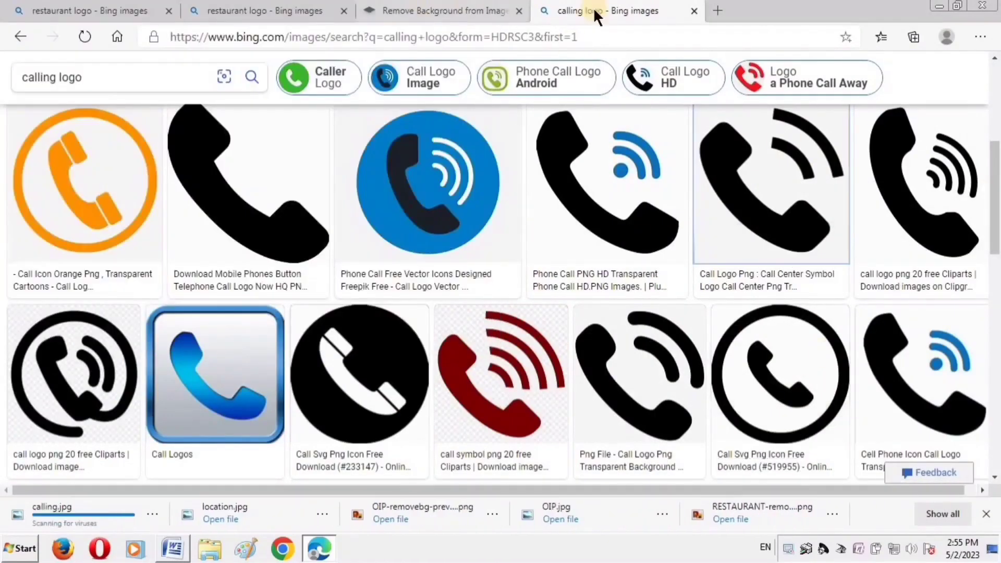
Search images for 'email logo' and save an envelope icon as email.jpg.
{"action": "left_click", "coordinate": [124, 73]}
{"action": "type", "text": "email logo"}
{"action": "key", "text": "Return"}
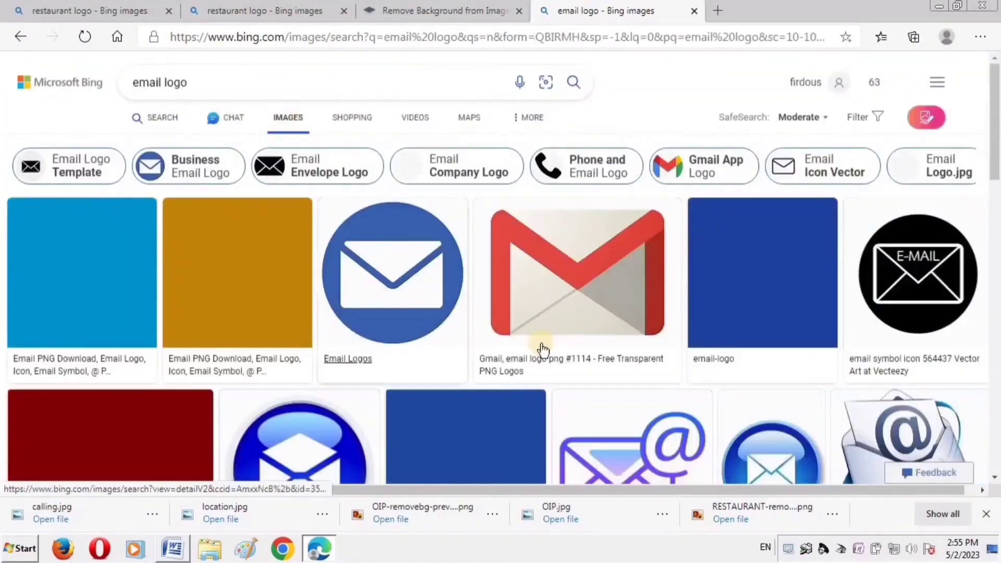
{"action": "scroll", "coordinate": [542, 348], "scroll_direction": "down", "scroll_amount": 5}
{"action": "scroll", "coordinate": [542, 349], "scroll_direction": "down", "scroll_amount": 5}
{"action": "scroll", "coordinate": [542, 349], "scroll_direction": "down", "scroll_amount": 5}
{"action": "scroll", "coordinate": [543, 349], "scroll_direction": "down", "scroll_amount": 5}
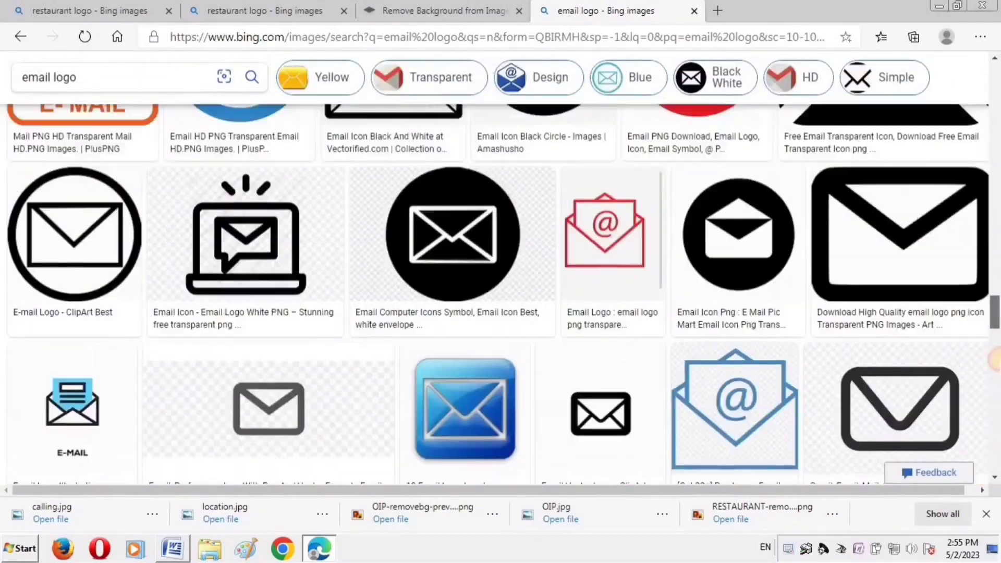
{"action": "left_click_drag", "start_coordinate": [994, 360], "coordinate": [996, 459]}
{"action": "right_click", "coordinate": [47, 339]}
{"action": "left_click", "coordinate": [99, 205]}
{"action": "type", "text": "emai"}
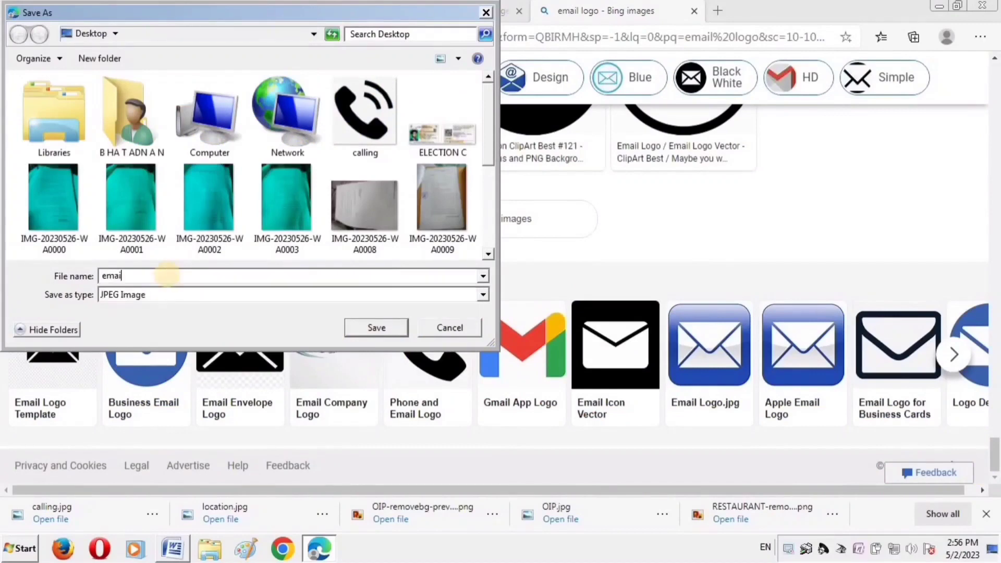
{"action": "type", "text": "l"}
{"action": "key", "text": "Return"}
{"action": "left_click", "coordinate": [469, 10]}
{"action": "left_click", "coordinate": [600, 10]}
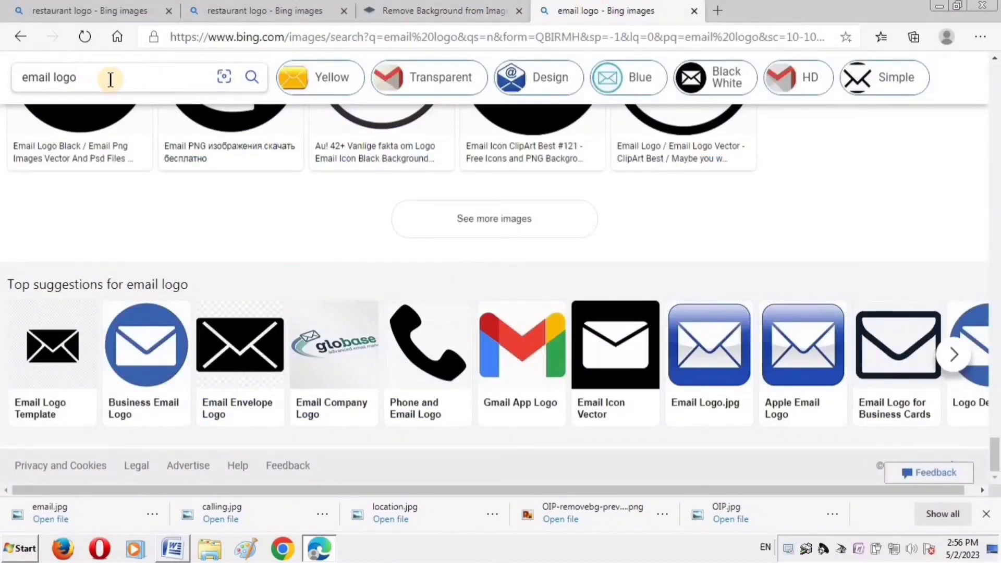
Search images for an internet logo and save the black globe icon as interet.jpg.
{"action": "left_click", "coordinate": [110, 79]}
{"action": "key", "text": "ctrl+a"}
{"action": "key", "text": "BackSpace"}
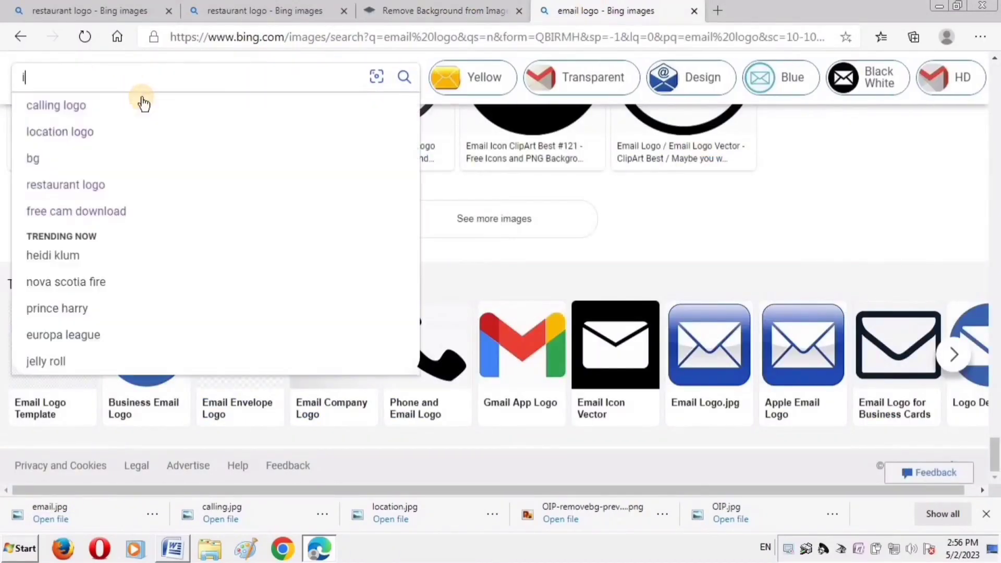
{"action": "type", "text": "inter"}
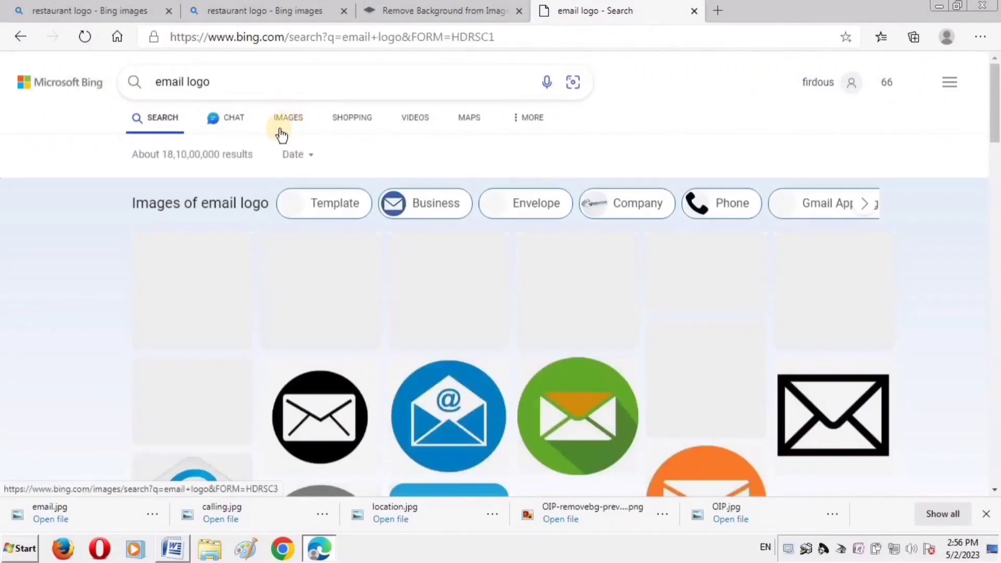
{"action": "left_click", "coordinate": [282, 135]}
{"action": "scroll", "coordinate": [281, 261], "scroll_direction": "down", "scroll_amount": 5}
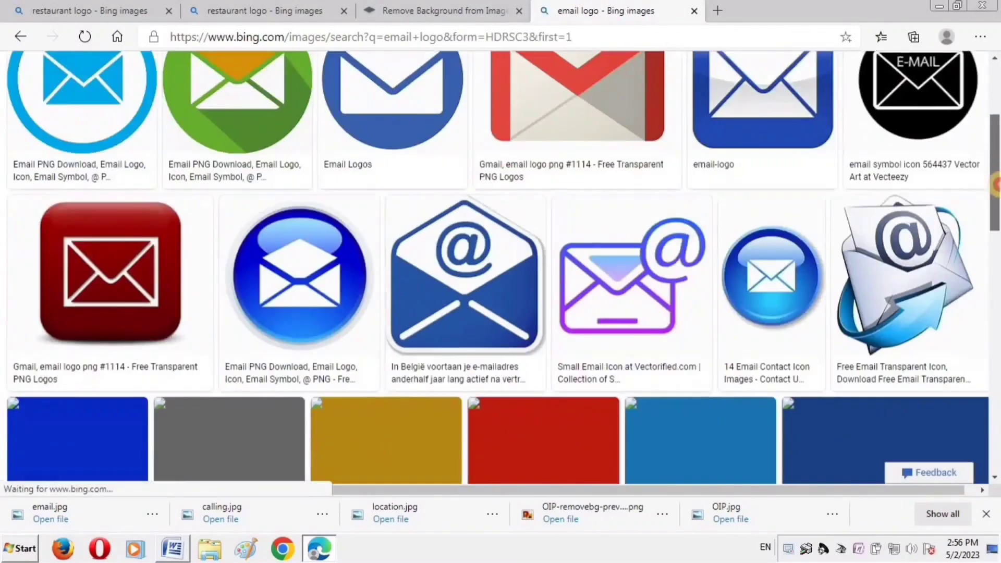
{"action": "type", "text": "nterne"}
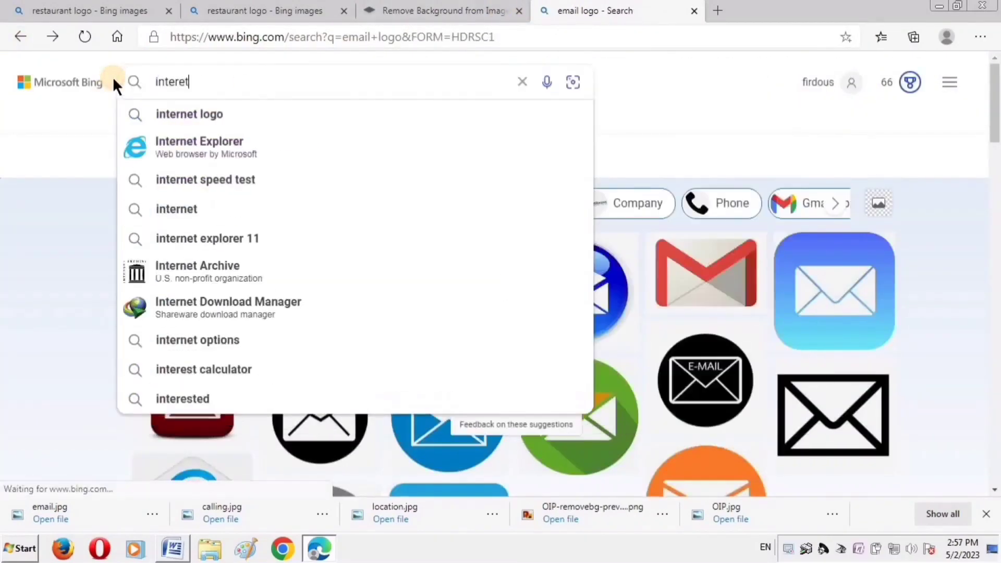
{"action": "right_click", "coordinate": [566, 266]}
{"action": "left_click", "coordinate": [661, 387]}
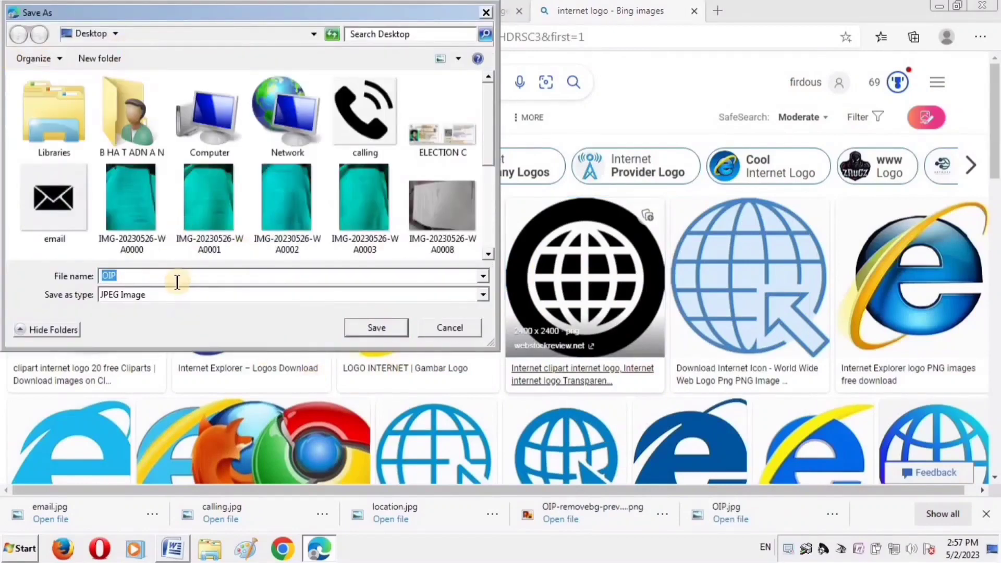
{"action": "type", "text": "in"}
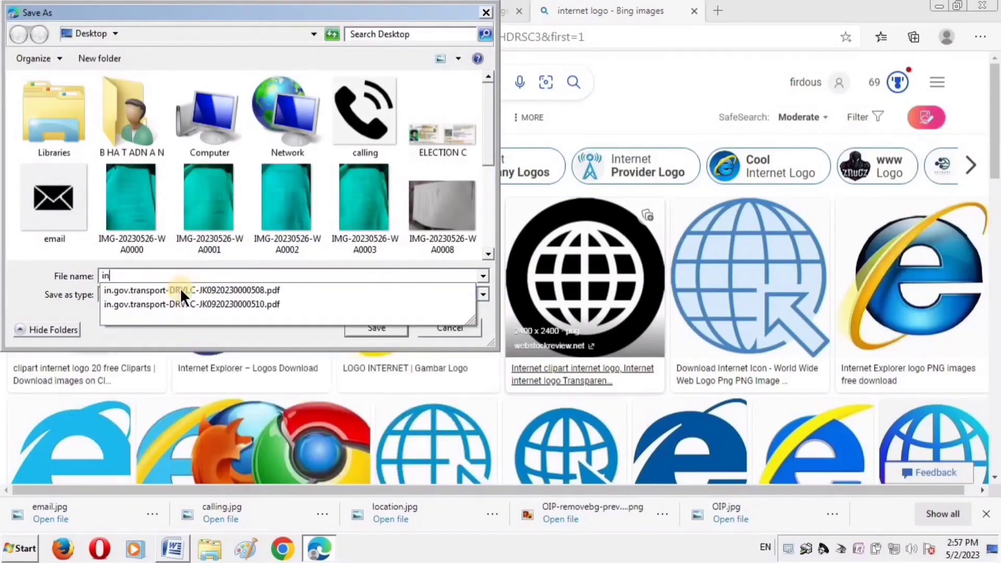
{"action": "type", "text": "teret"}
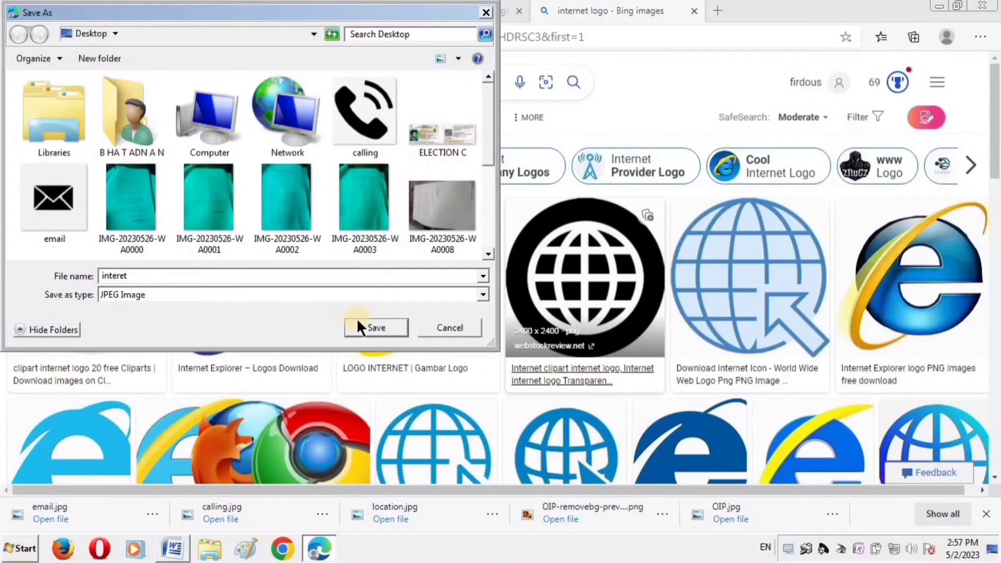
{"action": "left_click", "coordinate": [359, 325]}
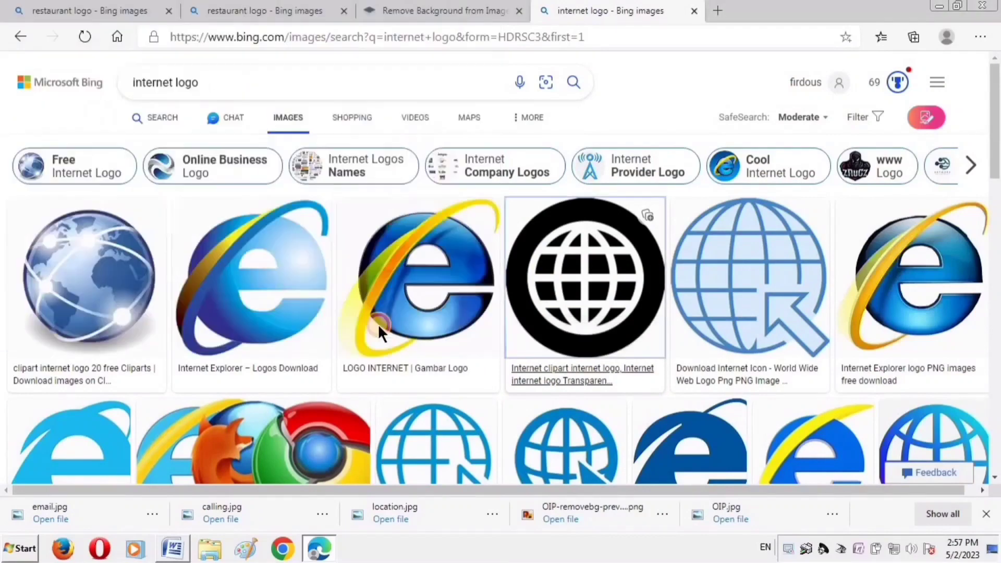
Minimize Edge and Word and refresh the desktop to show the new downloads.
{"action": "left_click", "coordinate": [939, 6]}
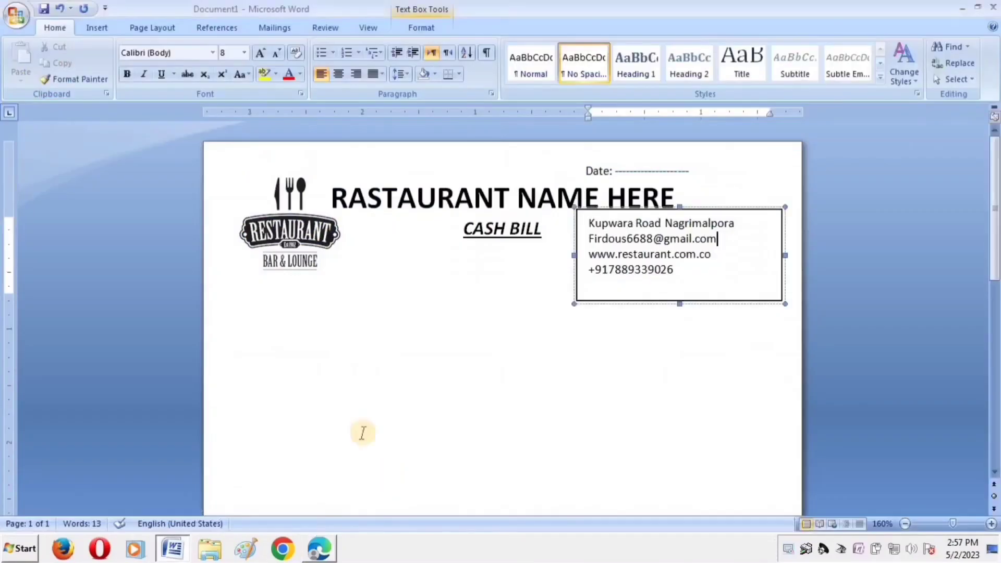
{"action": "left_click", "coordinate": [960, 8]}
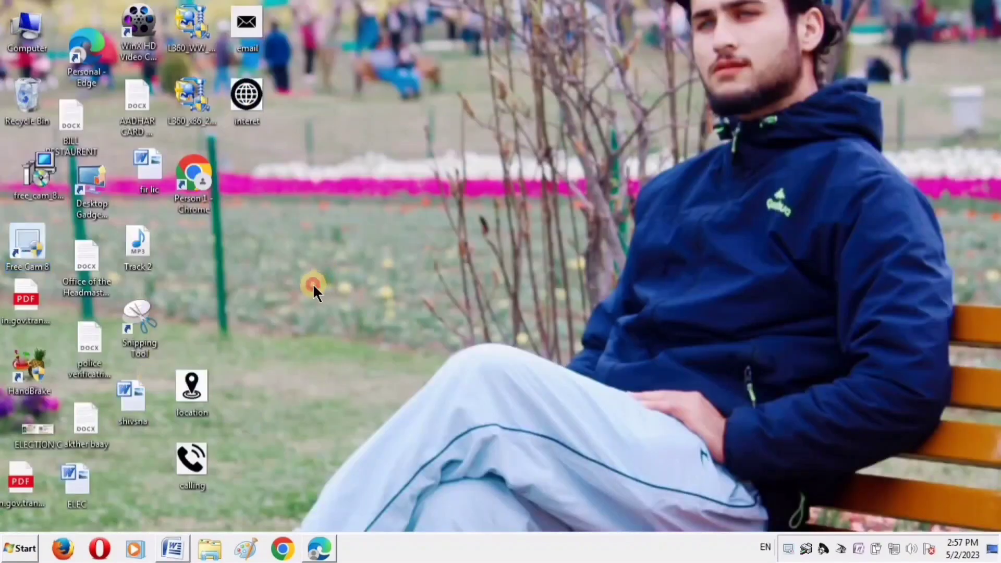
{"action": "right_click", "coordinate": [533, 157]}
{"action": "left_click", "coordinate": [594, 192]}
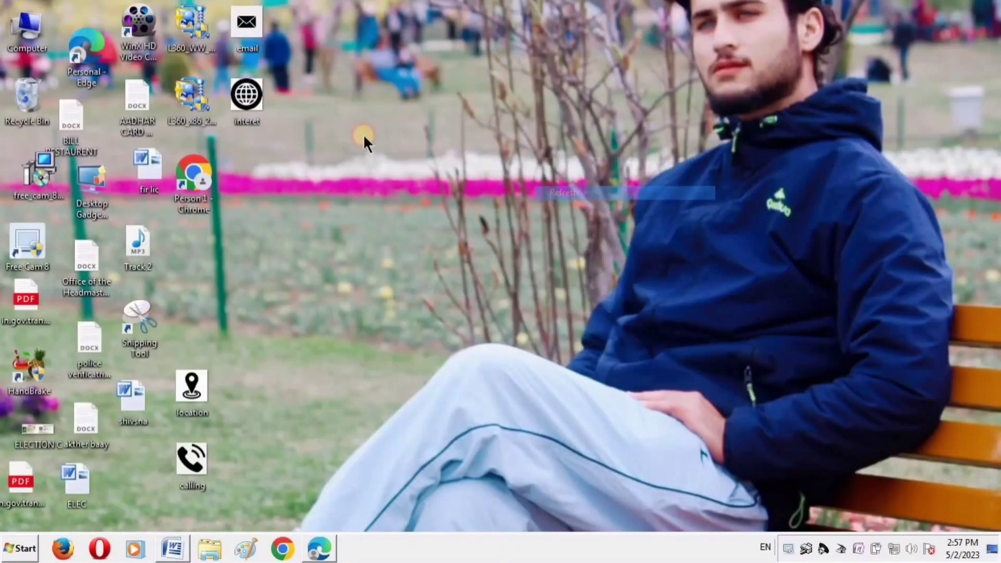
Check that the interet, email, location and calling icon files are on the desktop, then return to Edge.
{"action": "left_click", "coordinate": [250, 99]}
{"action": "left_click", "coordinate": [245, 50]}
{"action": "left_click", "coordinate": [193, 392]}
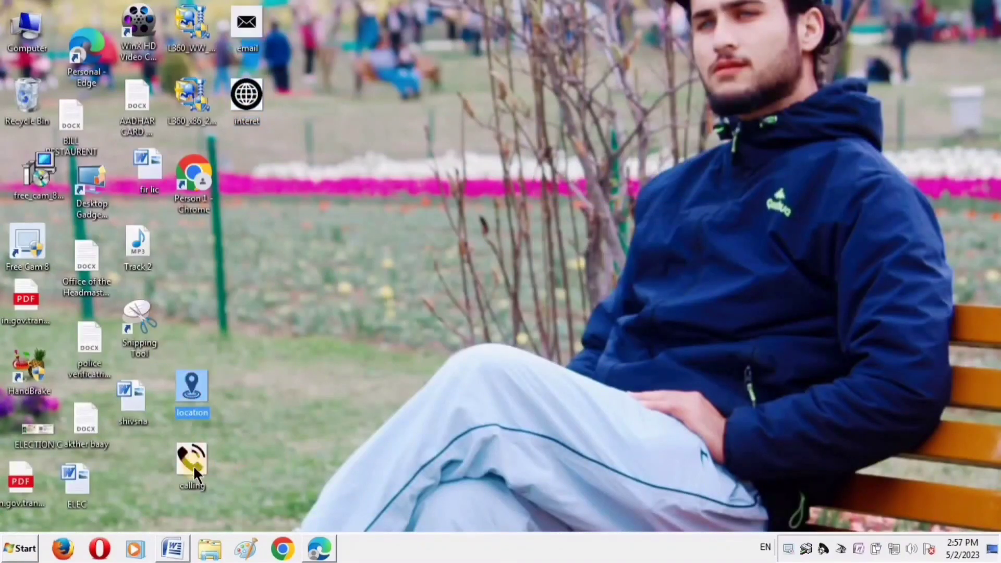
{"action": "left_click", "coordinate": [193, 464]}
{"action": "left_click", "coordinate": [189, 385]}
{"action": "left_click", "coordinate": [403, 415]}
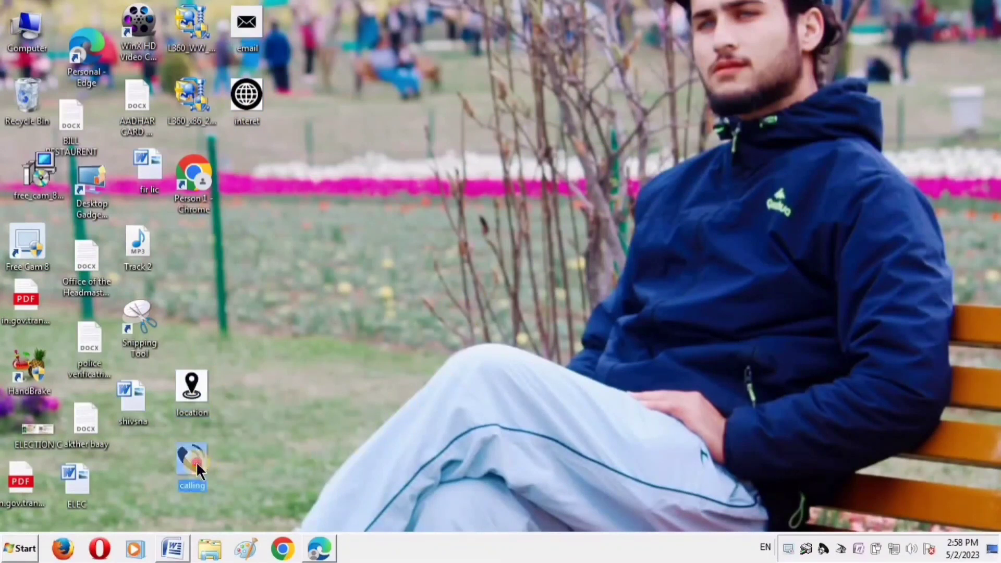
{"action": "left_click", "coordinate": [257, 417]}
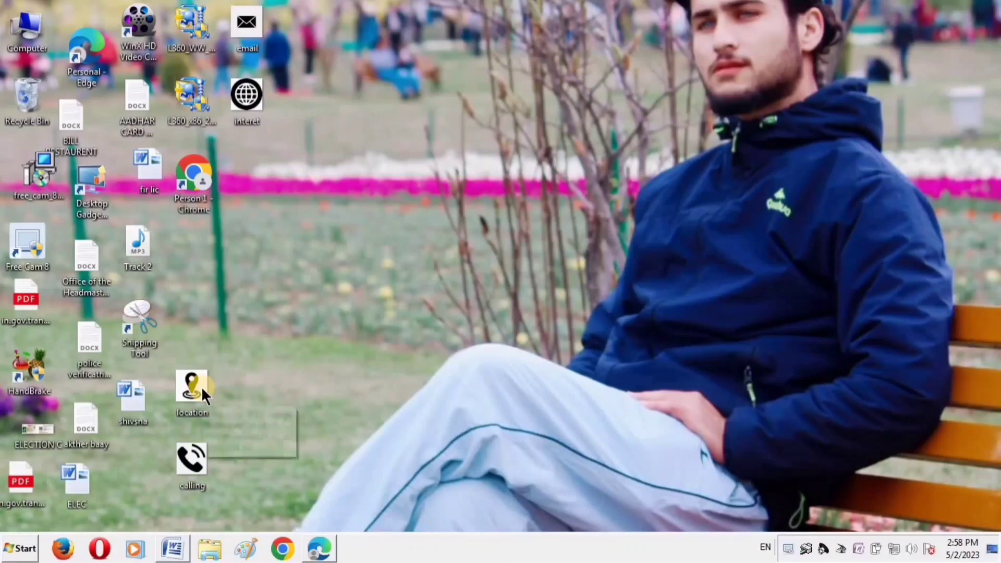
{"action": "left_click", "coordinate": [201, 387]}
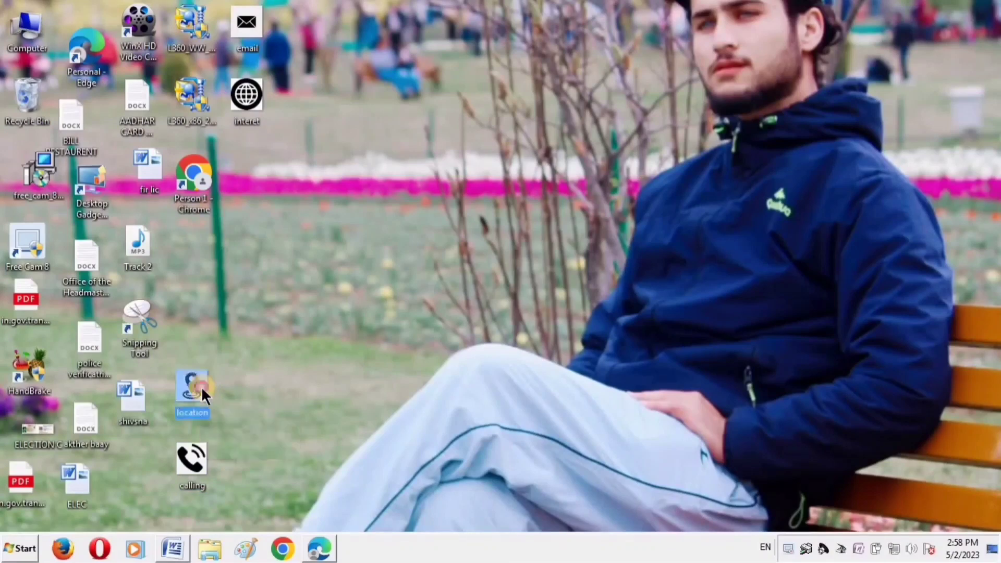
{"action": "left_click", "coordinate": [327, 559]}
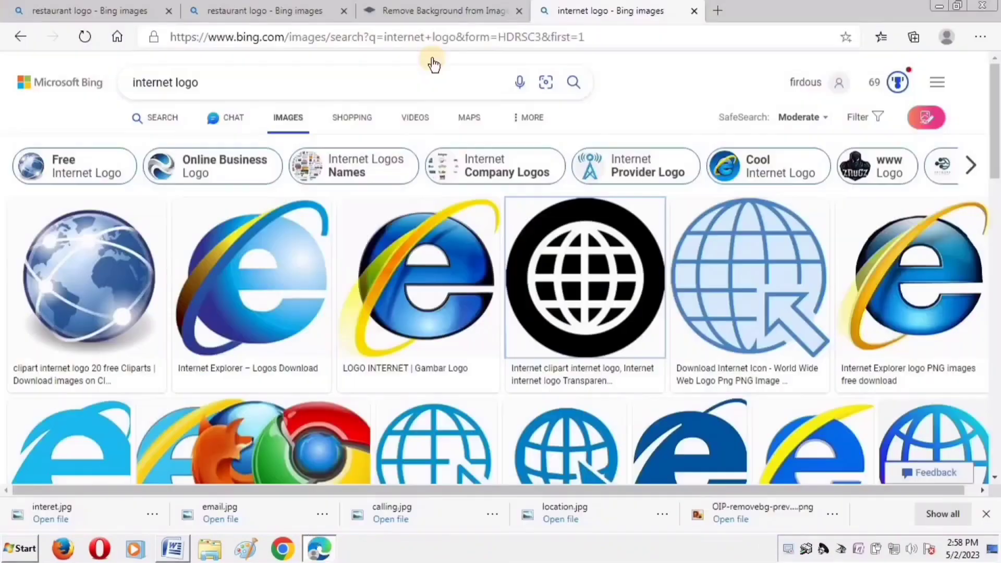
Open remove.bg from a new-tab search for 'bg' and start an image upload.
{"action": "left_click", "coordinate": [719, 7]}
{"action": "type", "text": "bg"}
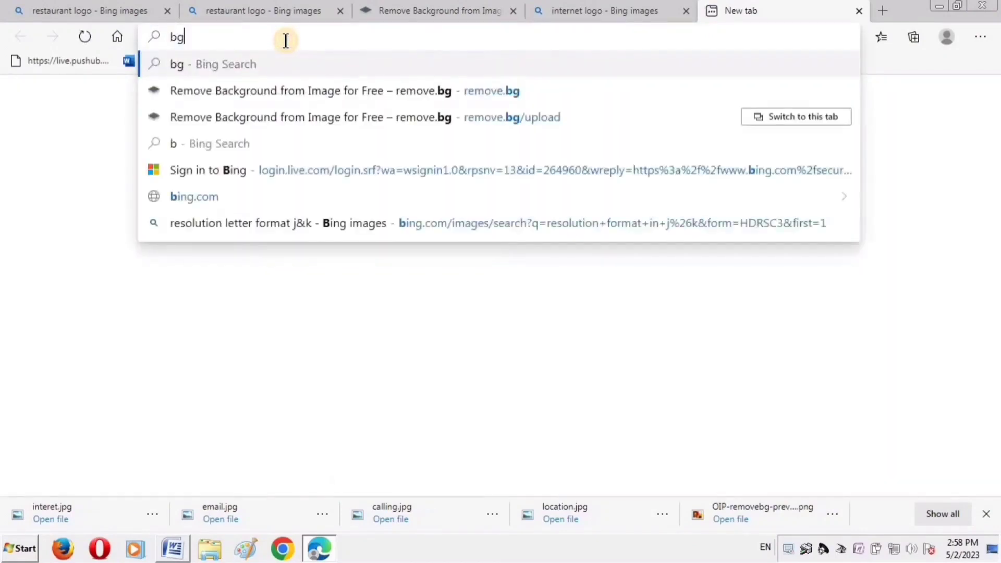
{"action": "key", "text": "Return"}
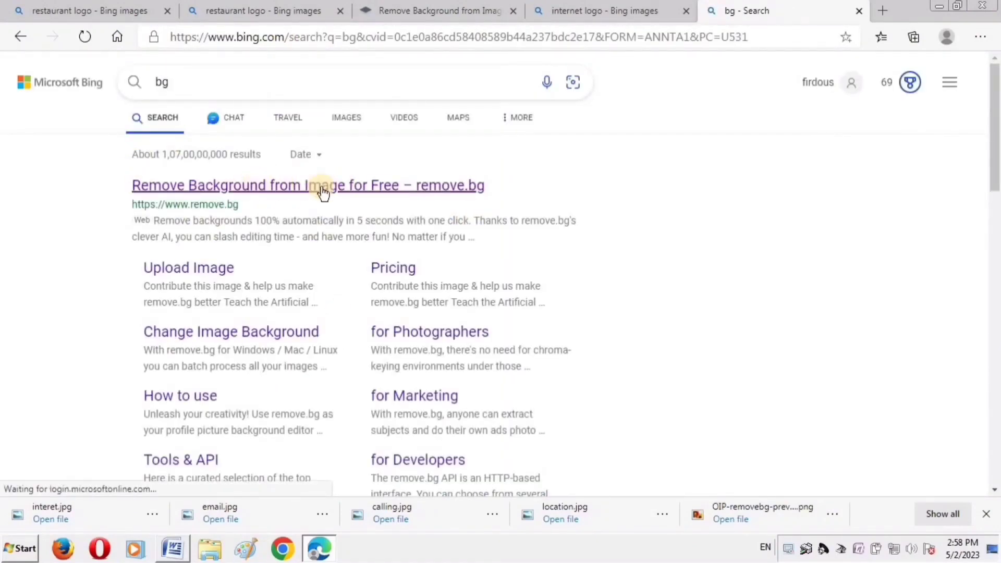
{"action": "left_click", "coordinate": [324, 192]}
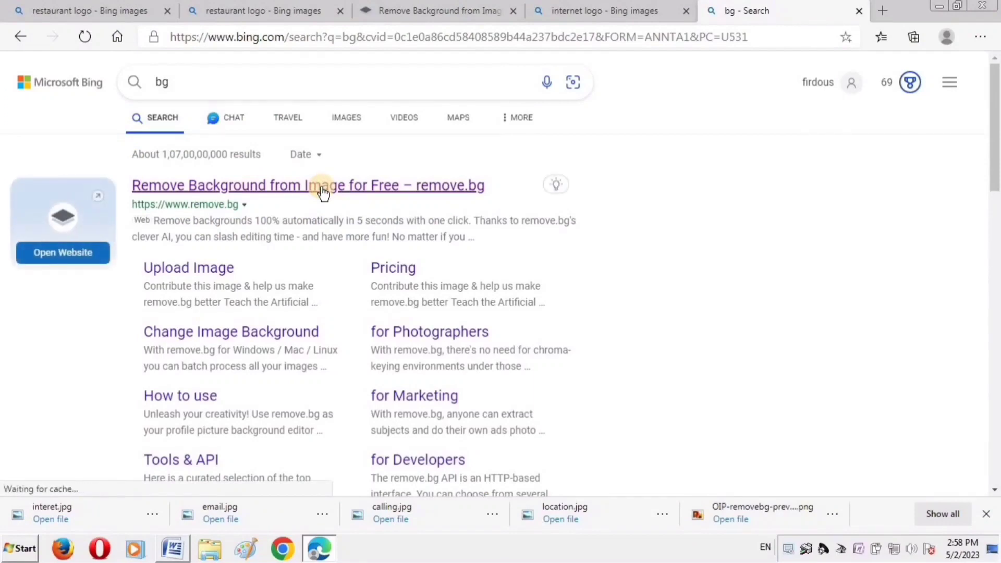
{"action": "left_click", "coordinate": [309, 189]}
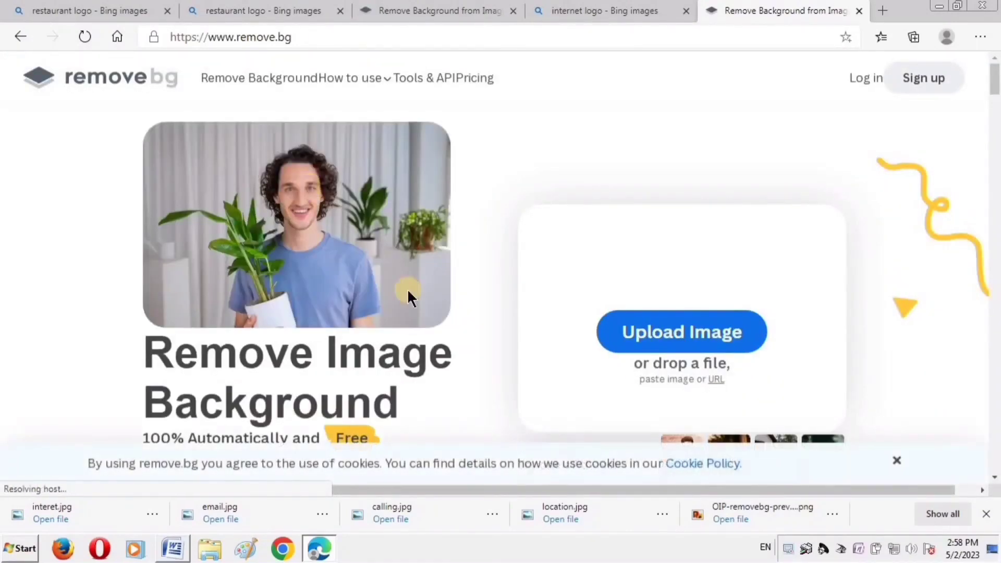
{"action": "left_click", "coordinate": [702, 336]}
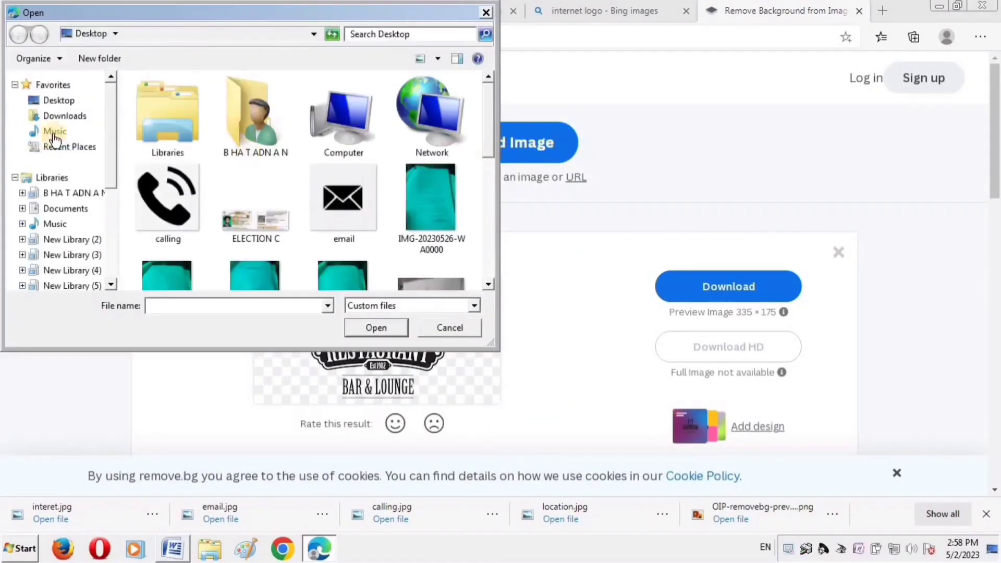
Upload the calling image from the Desktop and download the background-free phone icon.
{"action": "left_click", "coordinate": [54, 104]}
{"action": "left_click_drag", "start_coordinate": [489, 107], "coordinate": [492, 124]}
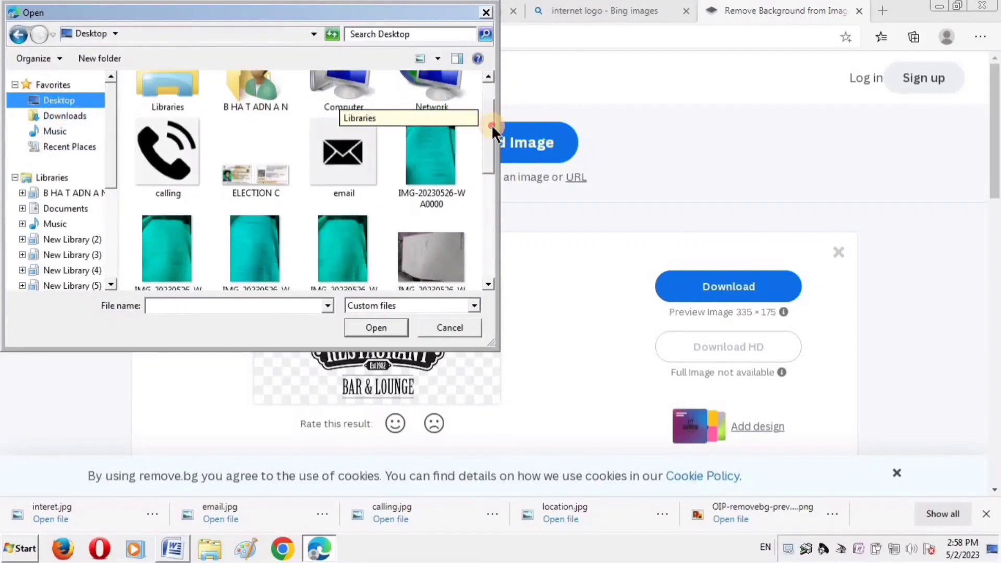
{"action": "left_click", "coordinate": [162, 170]}
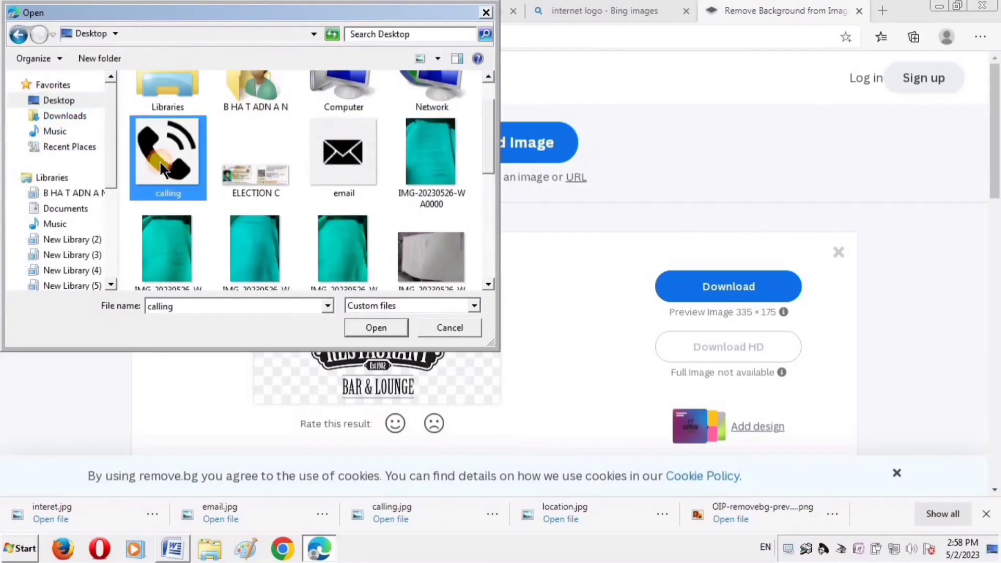
{"action": "left_click", "coordinate": [376, 328]}
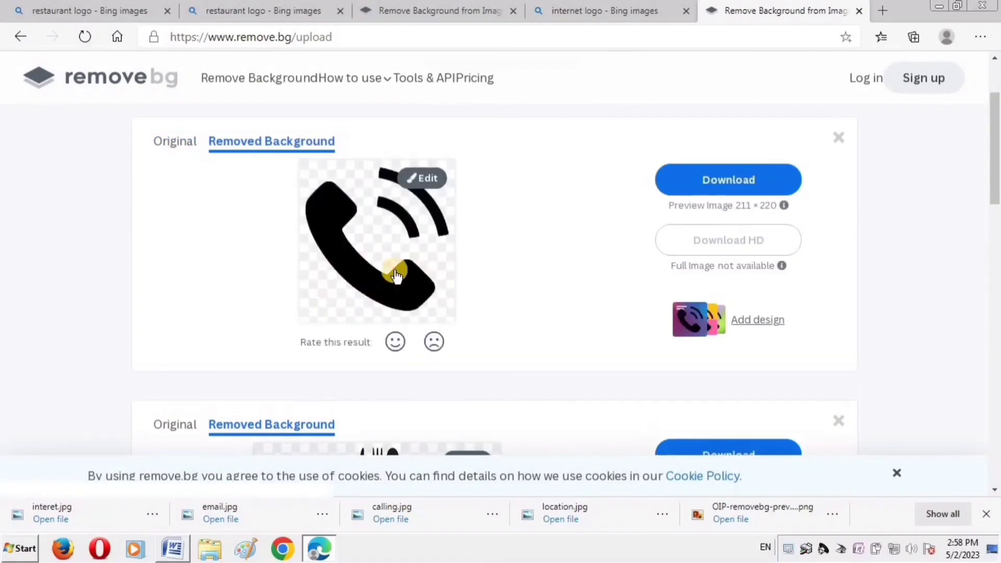
{"action": "left_click", "coordinate": [724, 183]}
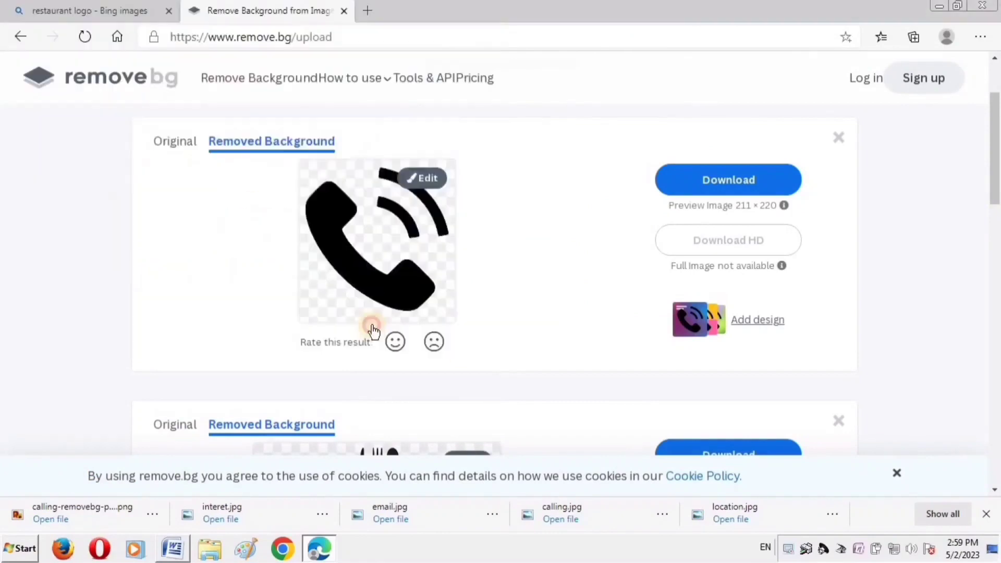
Upload the location pin image and download its background-free version.
{"action": "left_click", "coordinate": [19, 39]}
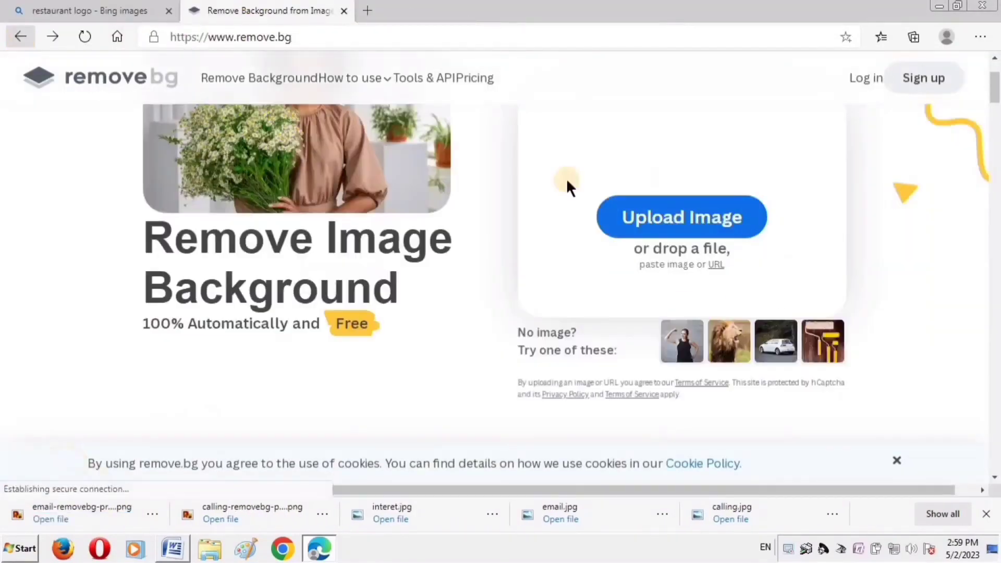
{"action": "left_click", "coordinate": [379, 329]}
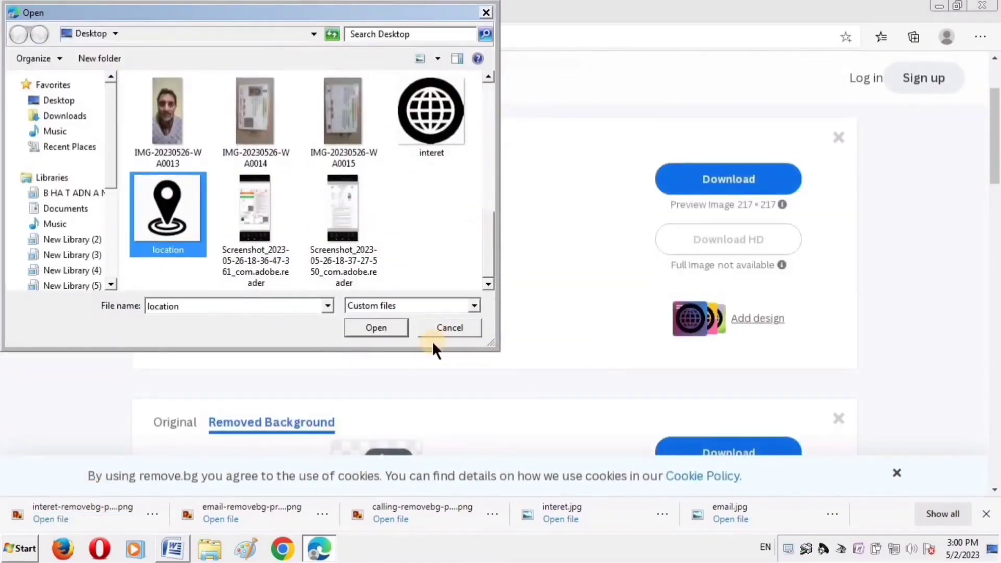
{"action": "left_click", "coordinate": [378, 329]}
{"action": "left_click", "coordinate": [731, 179]}
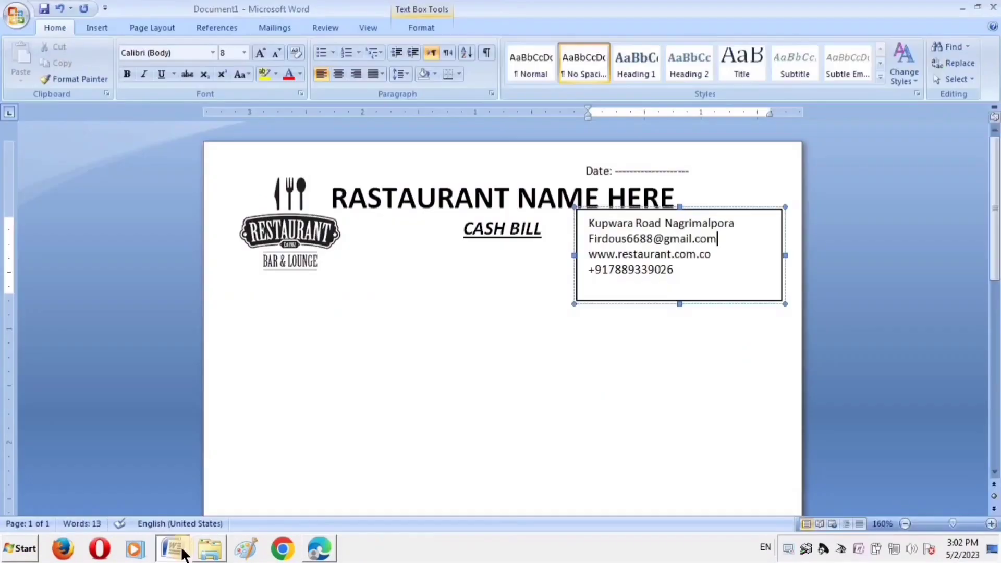
Insert the location-removebg-preview picture and set its wrapping to In Front of Text.
{"action": "left_click", "coordinate": [577, 351]}
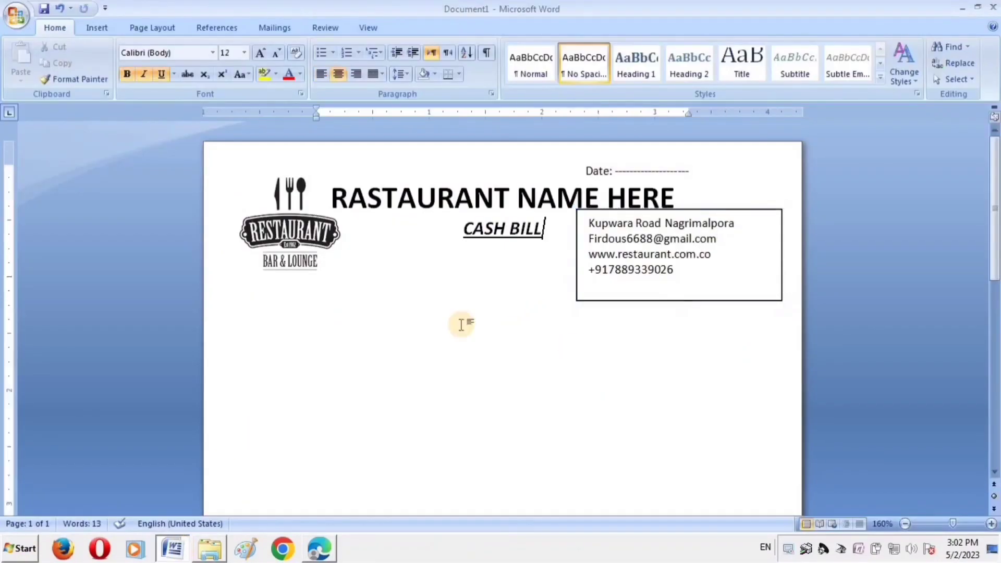
{"action": "left_click", "coordinate": [685, 230]}
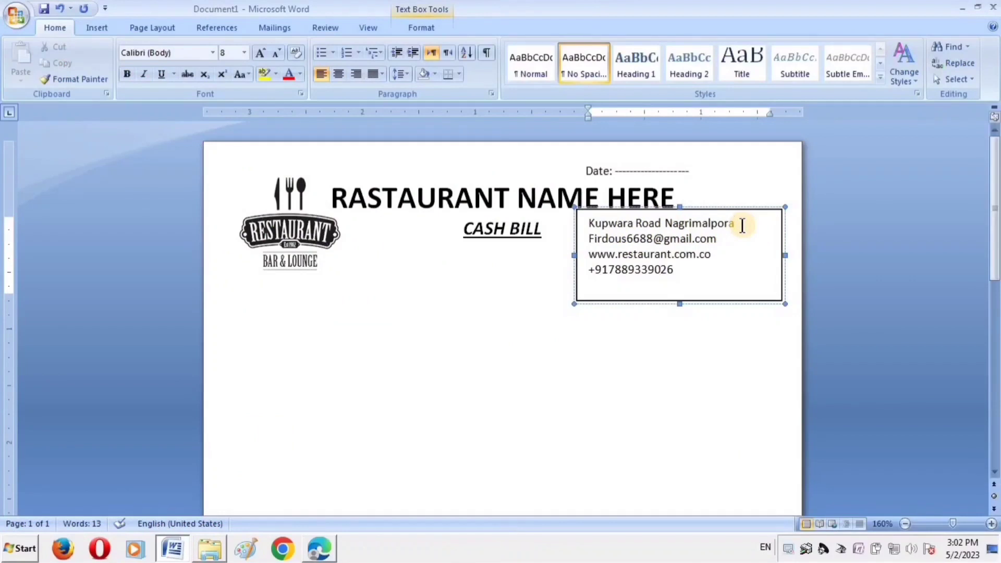
{"action": "left_click", "coordinate": [94, 27]}
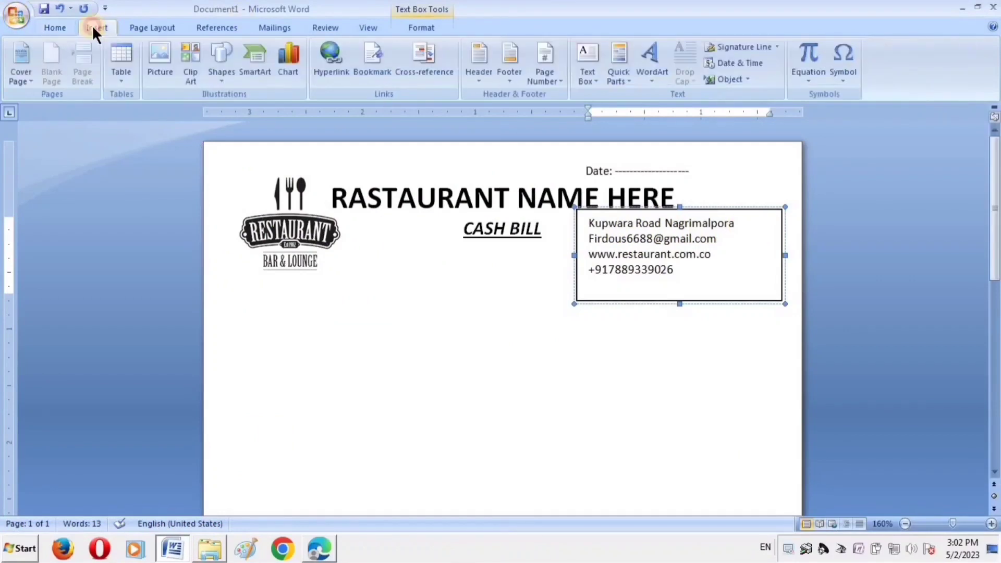
{"action": "left_click", "coordinate": [162, 58]}
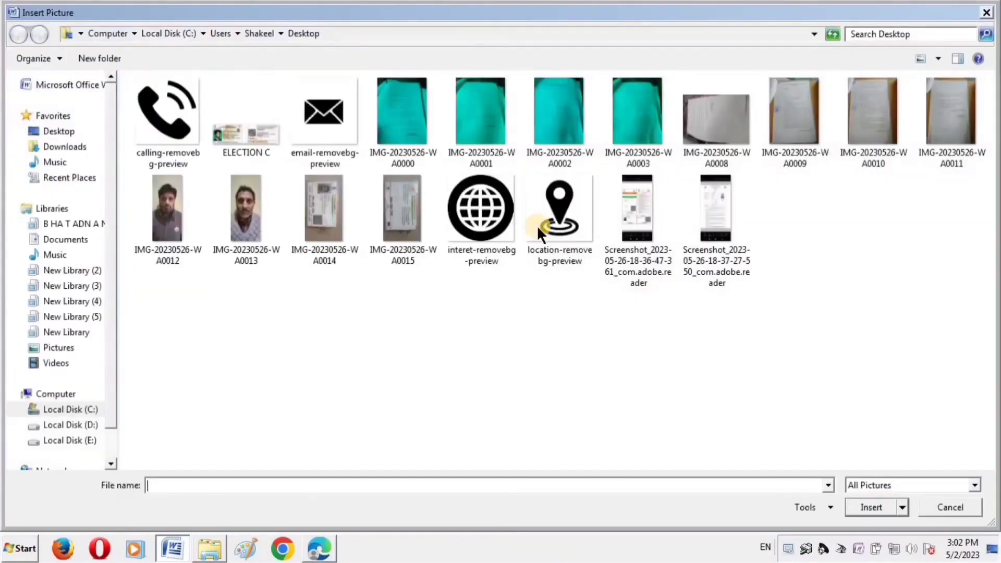
{"action": "left_click", "coordinate": [563, 213]}
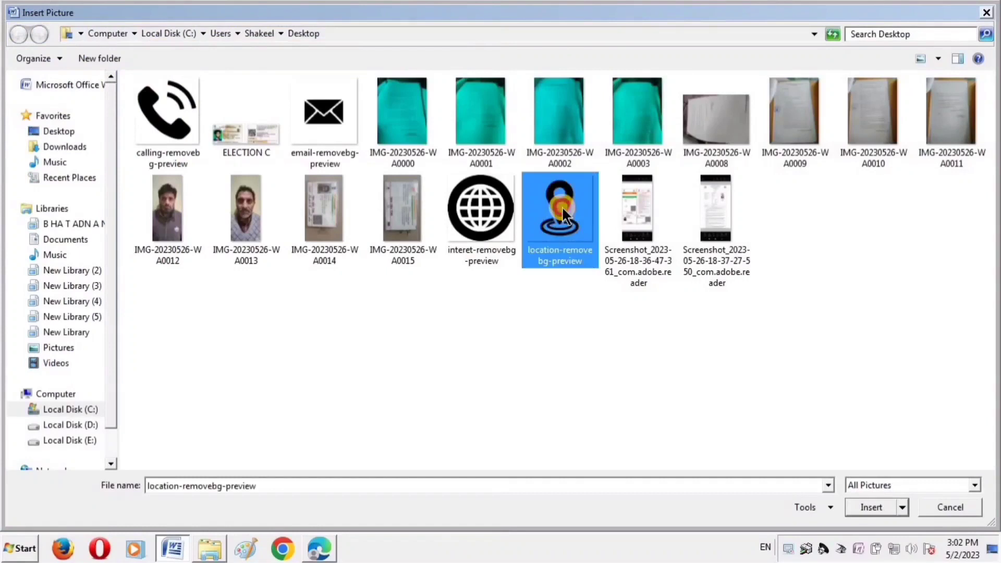
{"action": "left_click", "coordinate": [871, 506]}
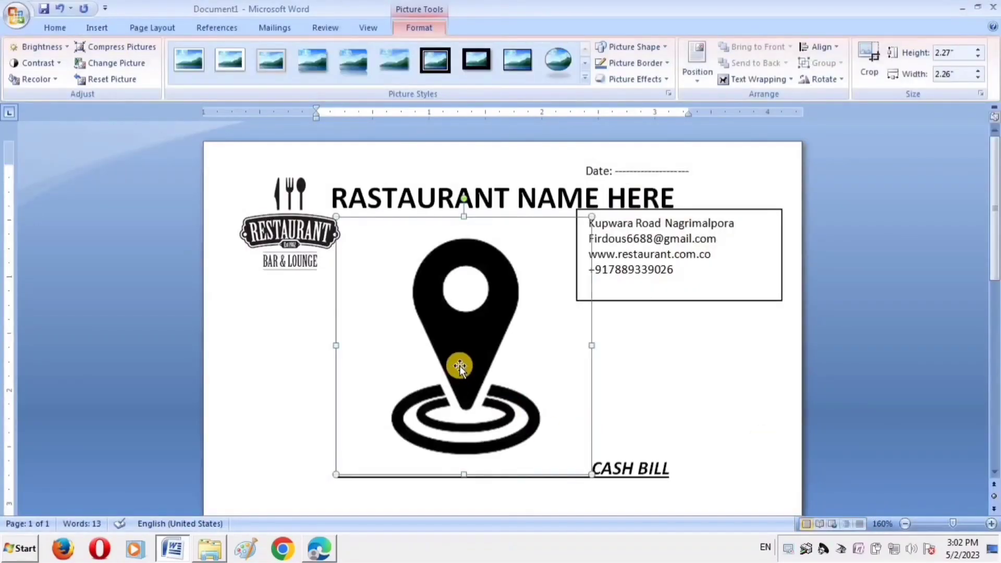
{"action": "left_click", "coordinate": [740, 79]}
{"action": "left_click", "coordinate": [777, 162]}
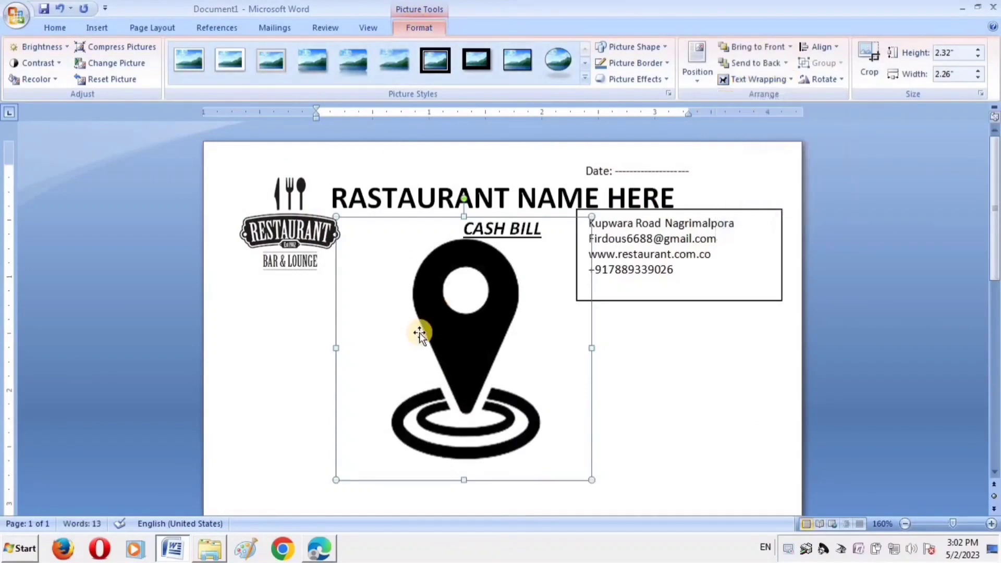
Crop the pin's empty side margins, shrink it, and move it beside the address line.
{"action": "left_click", "coordinate": [868, 65]}
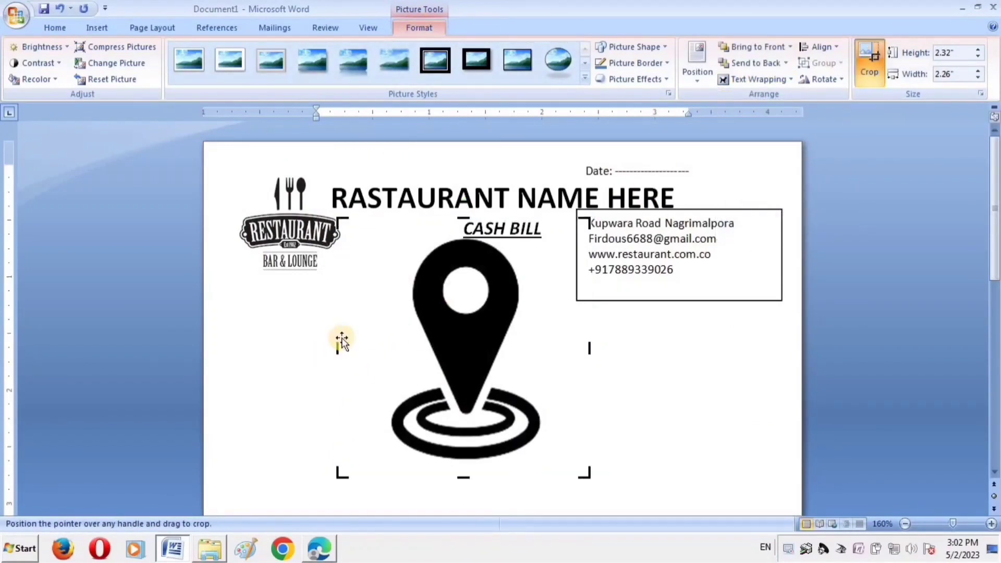
{"action": "left_click_drag", "start_coordinate": [339, 349], "coordinate": [367, 349]}
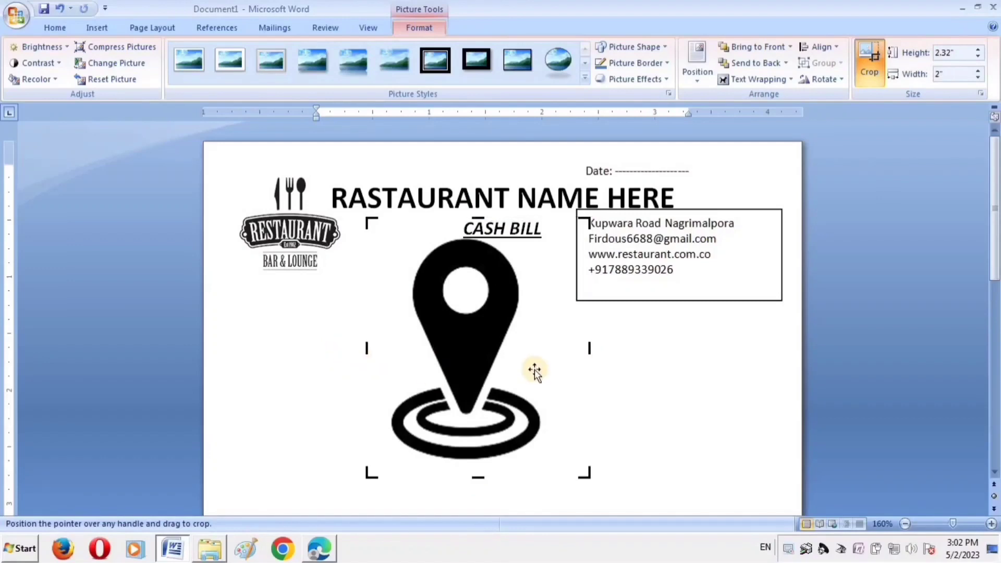
{"action": "left_click_drag", "start_coordinate": [589, 347], "coordinate": [561, 350]}
{"action": "key", "text": "Escape"}
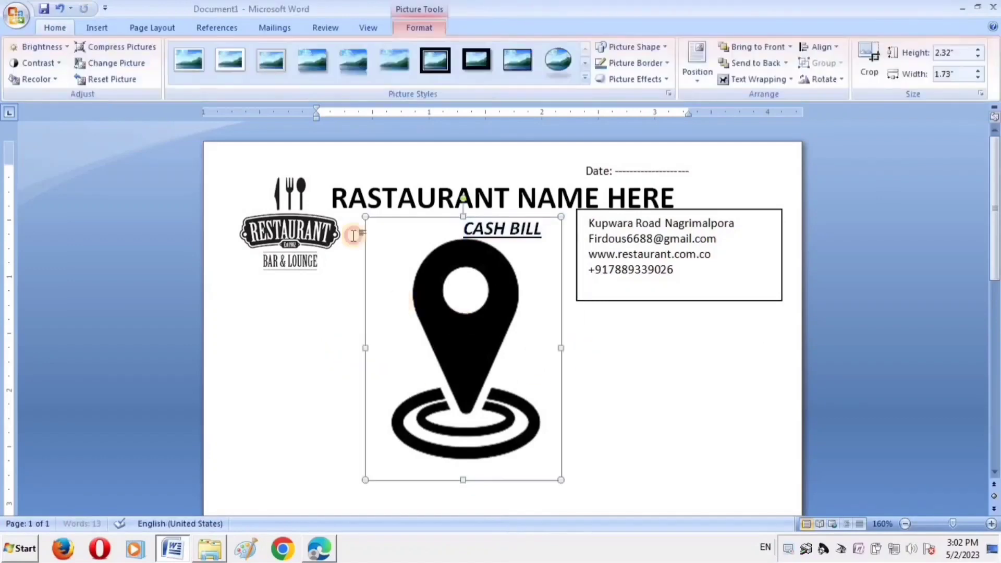
{"action": "left_click_drag", "start_coordinate": [365, 217], "coordinate": [534, 445]}
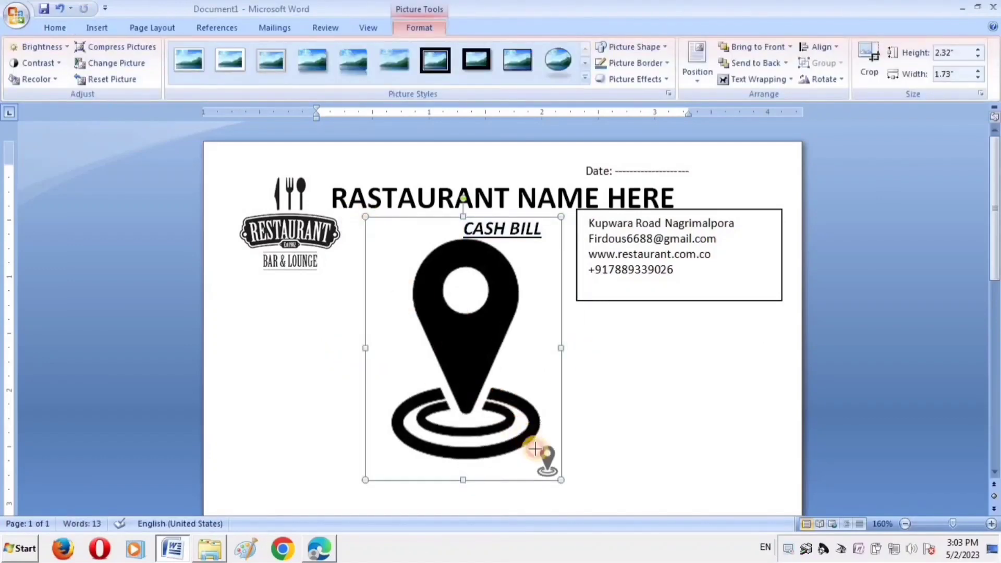
{"action": "left_click_drag", "start_coordinate": [644, 415], "coordinate": [751, 230]}
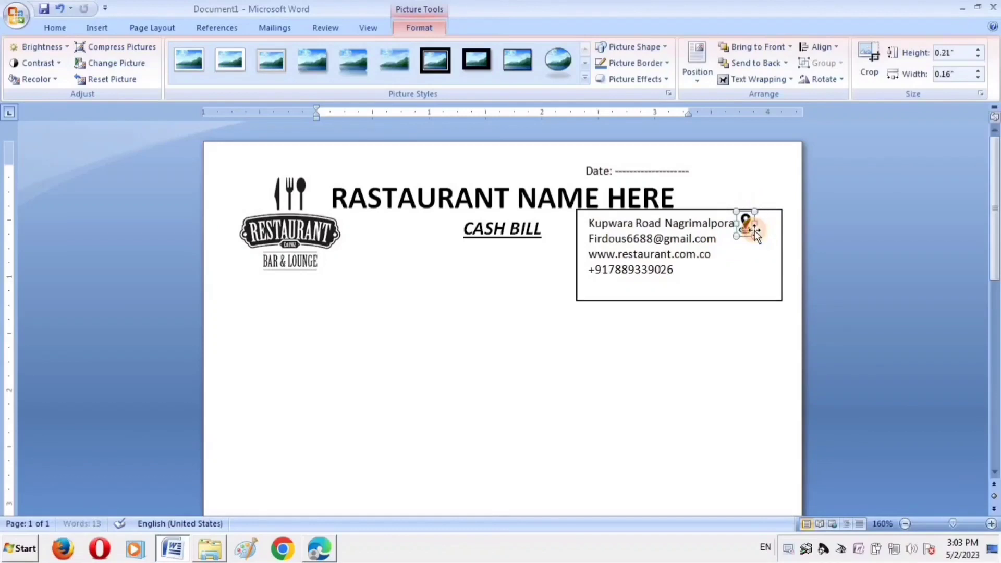
Fine-tune the pin icon to about 0.21 × 0.15 inches so it fits the address line.
{"action": "left_click", "coordinate": [750, 232]}
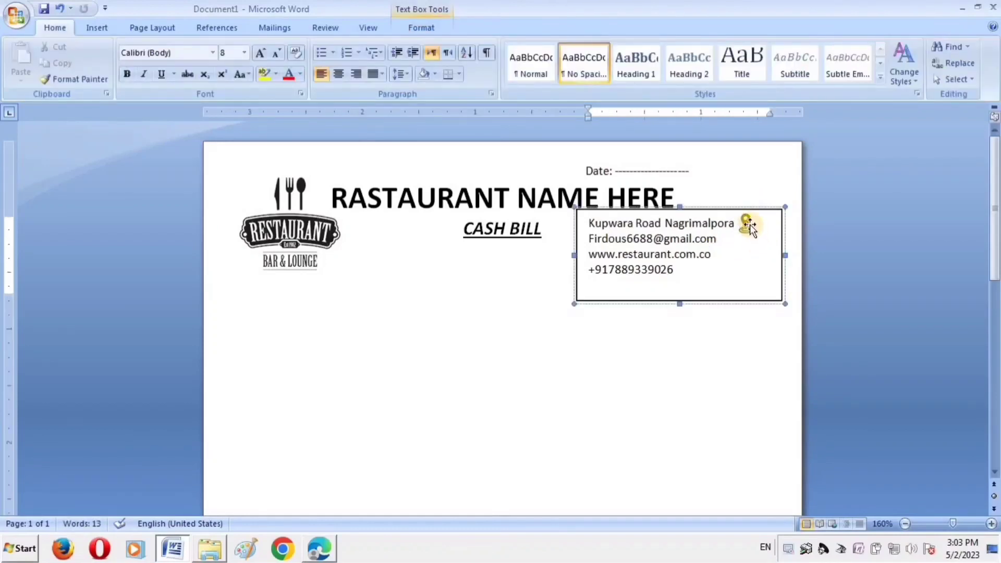
{"action": "left_click", "coordinate": [750, 224]}
{"action": "left_click_drag", "start_coordinate": [754, 233], "coordinate": [749, 234]}
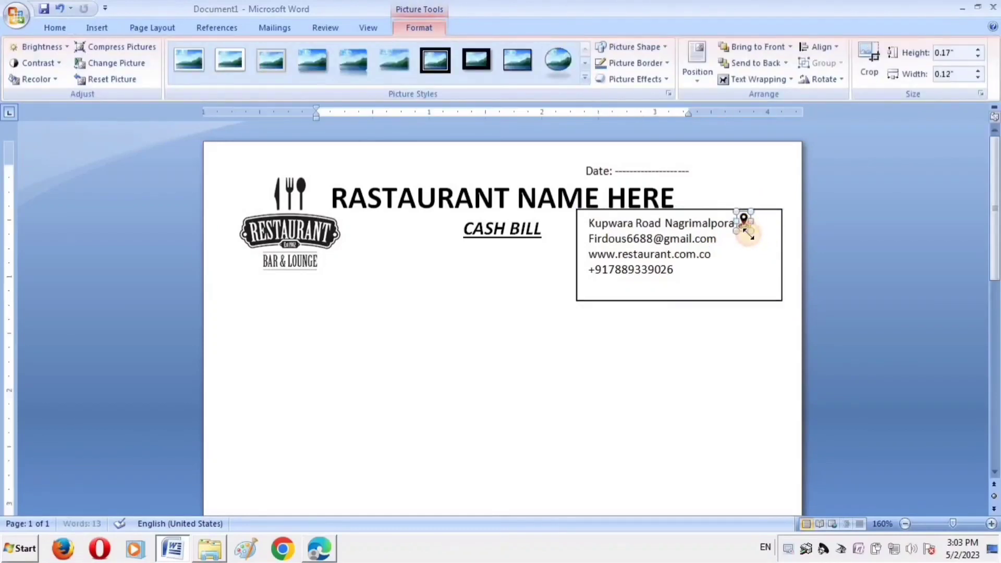
{"action": "left_click", "coordinate": [750, 240]}
{"action": "left_click", "coordinate": [746, 226]}
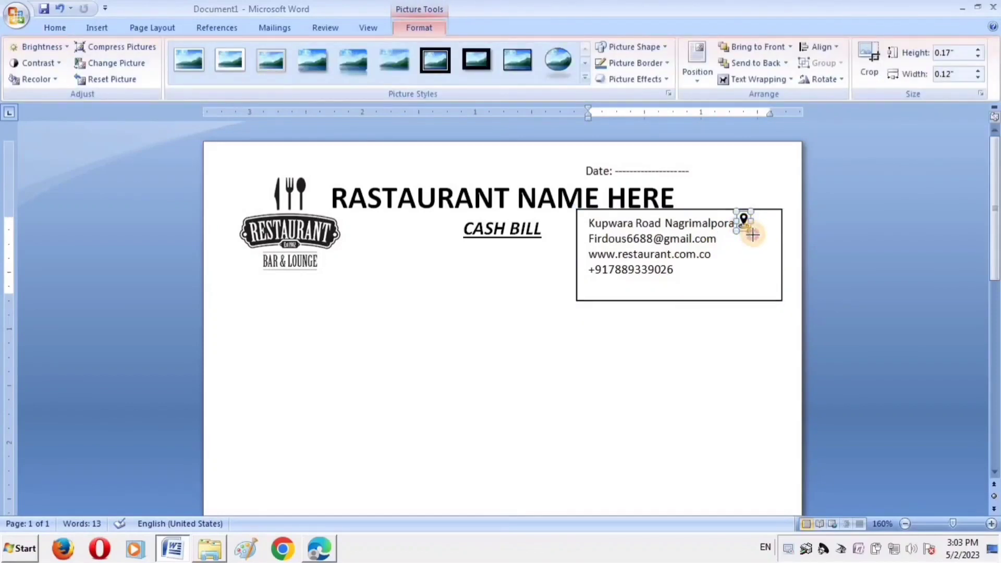
{"action": "left_click_drag", "start_coordinate": [753, 235], "coordinate": [755, 236]}
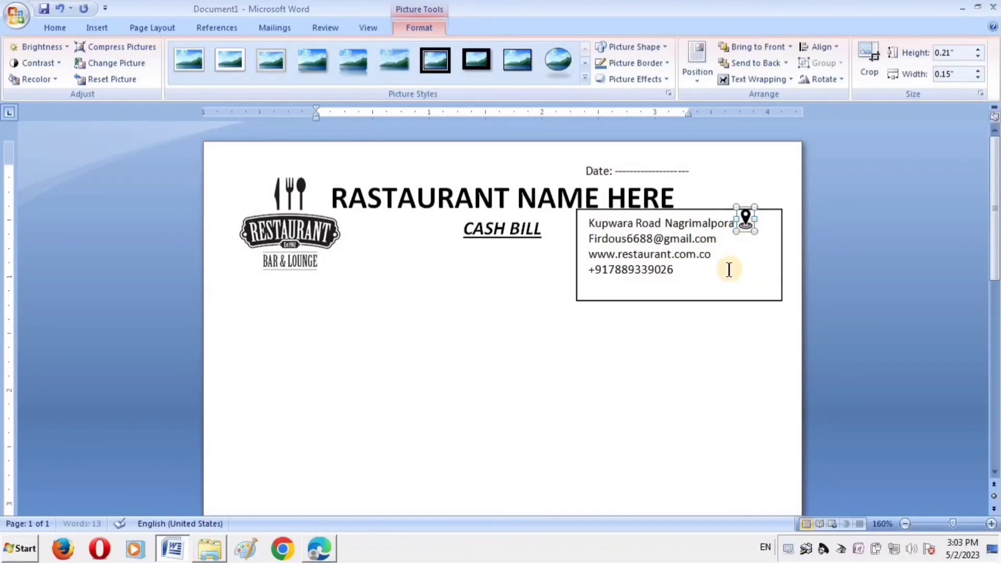
{"action": "left_click", "coordinate": [637, 409]}
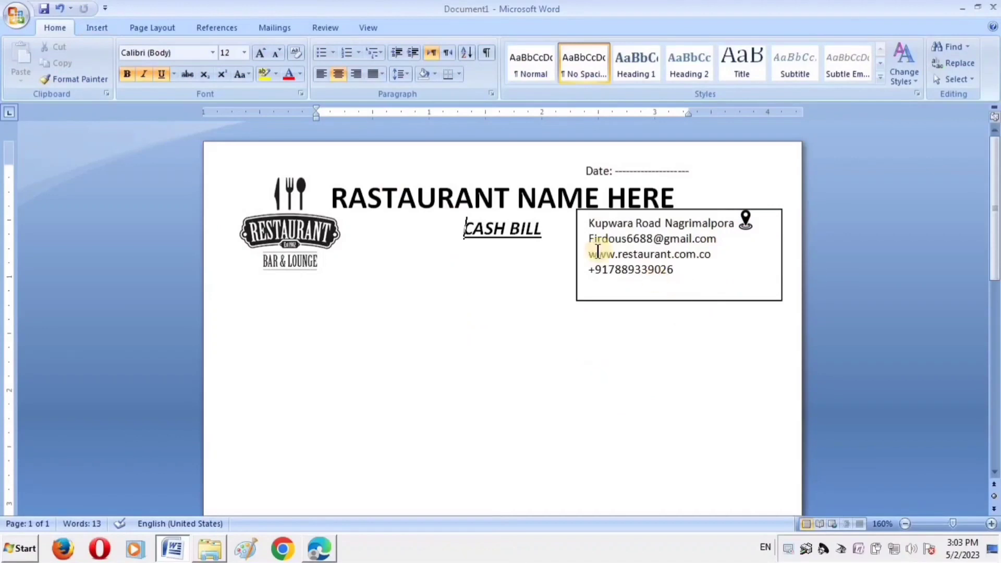
Insert the envelope icon picture and set its wrapping to In Front of Text.
{"action": "left_click", "coordinate": [720, 239]}
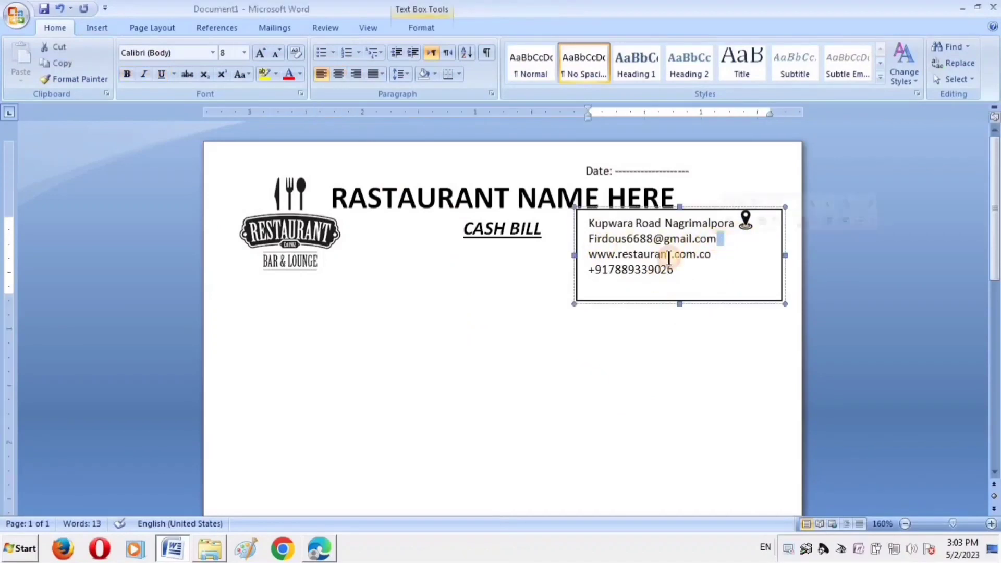
{"action": "left_click", "coordinate": [498, 386]}
{"action": "left_click", "coordinate": [96, 29]}
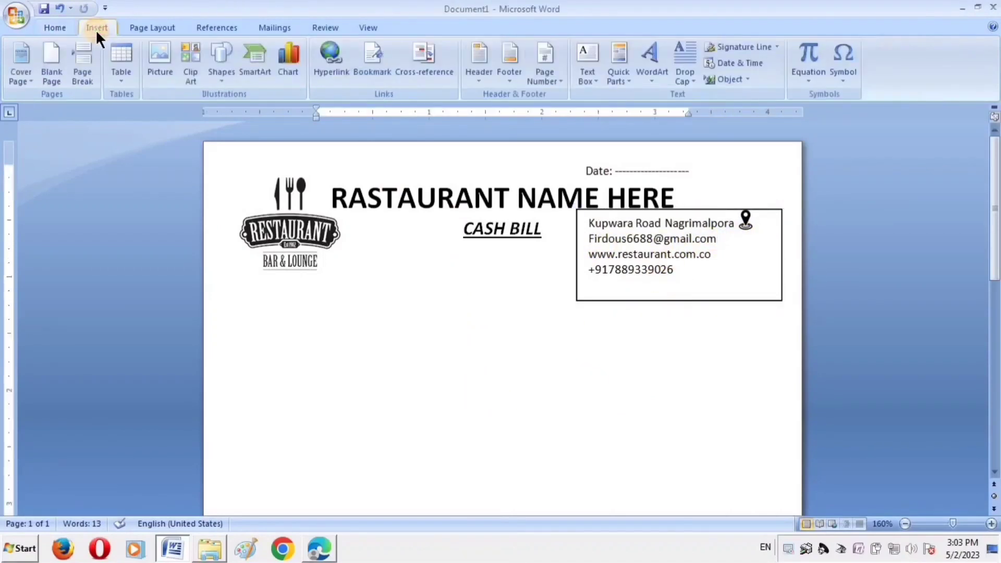
{"action": "left_click", "coordinate": [162, 56]}
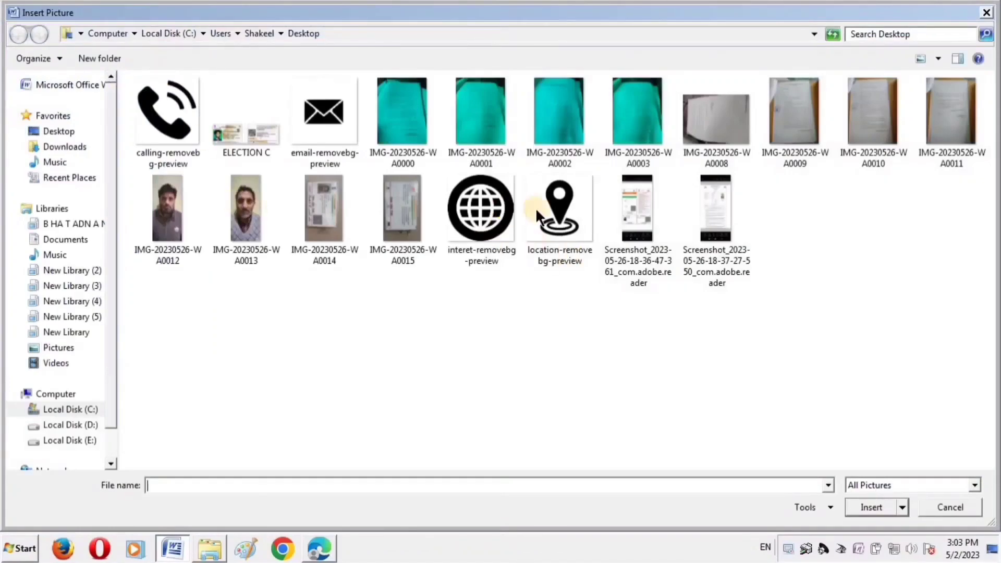
{"action": "left_click", "coordinate": [327, 117]}
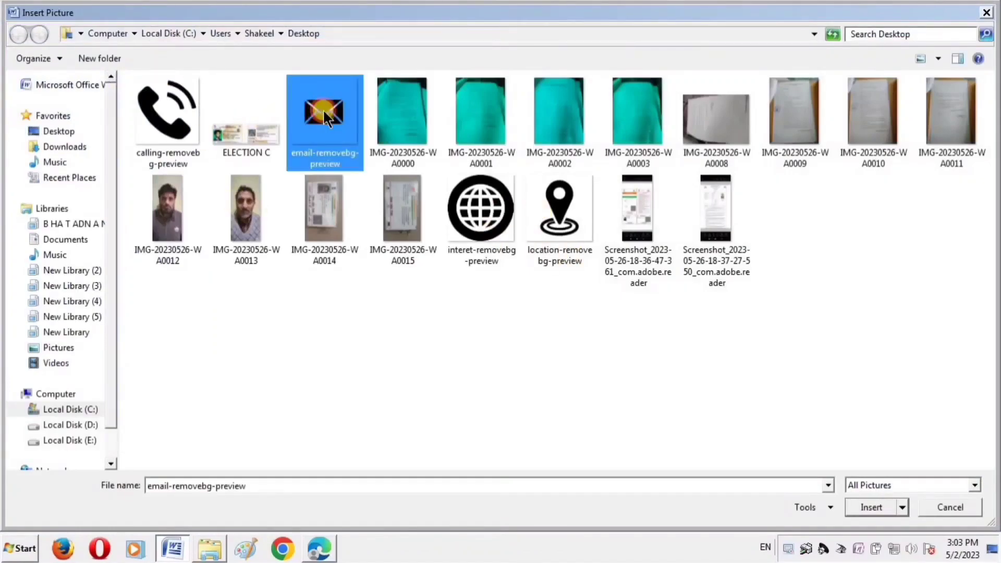
{"action": "left_click", "coordinate": [875, 507]}
{"action": "left_click", "coordinate": [487, 296]}
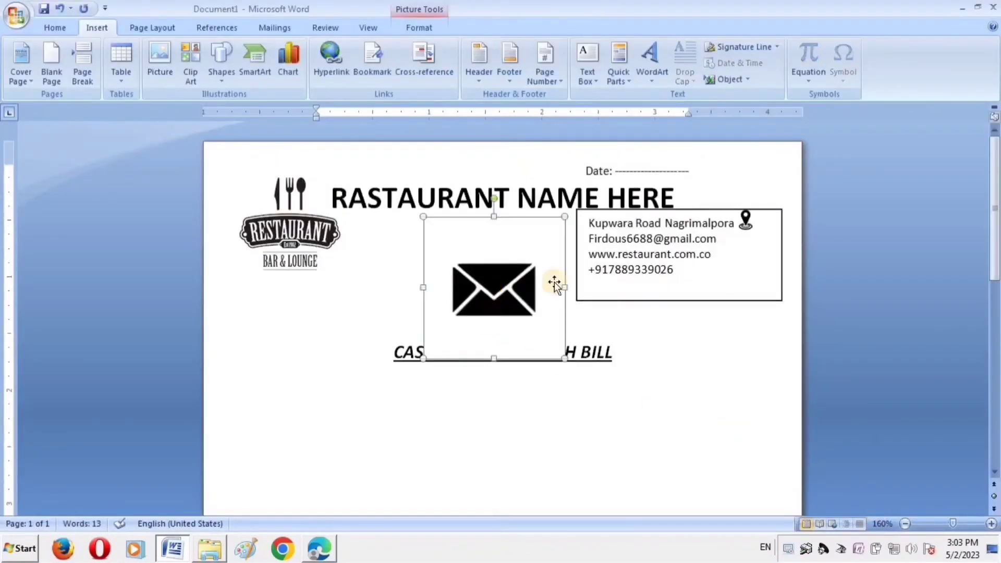
{"action": "left_click", "coordinate": [410, 29]}
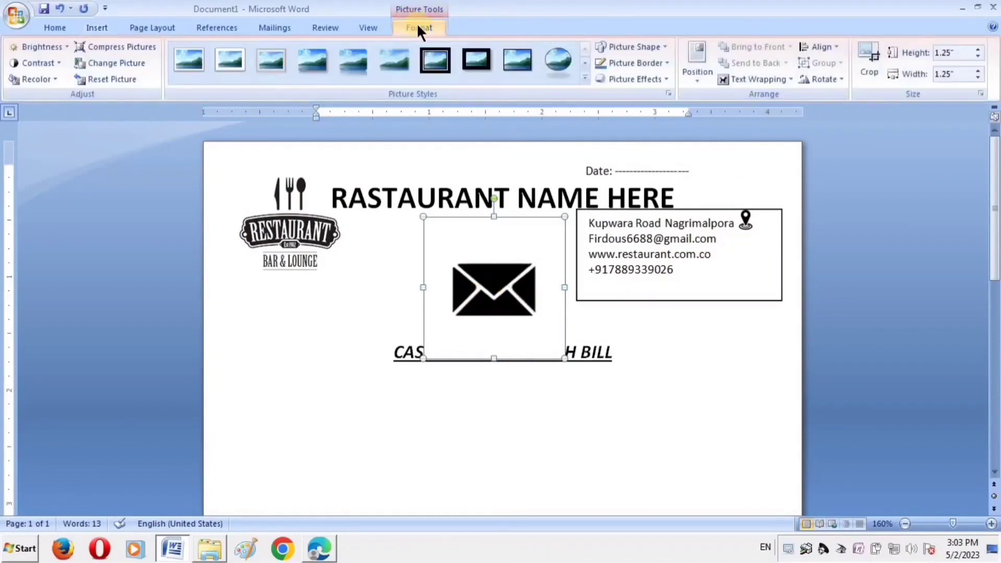
{"action": "left_click", "coordinate": [736, 79]}
{"action": "left_click", "coordinate": [759, 163]}
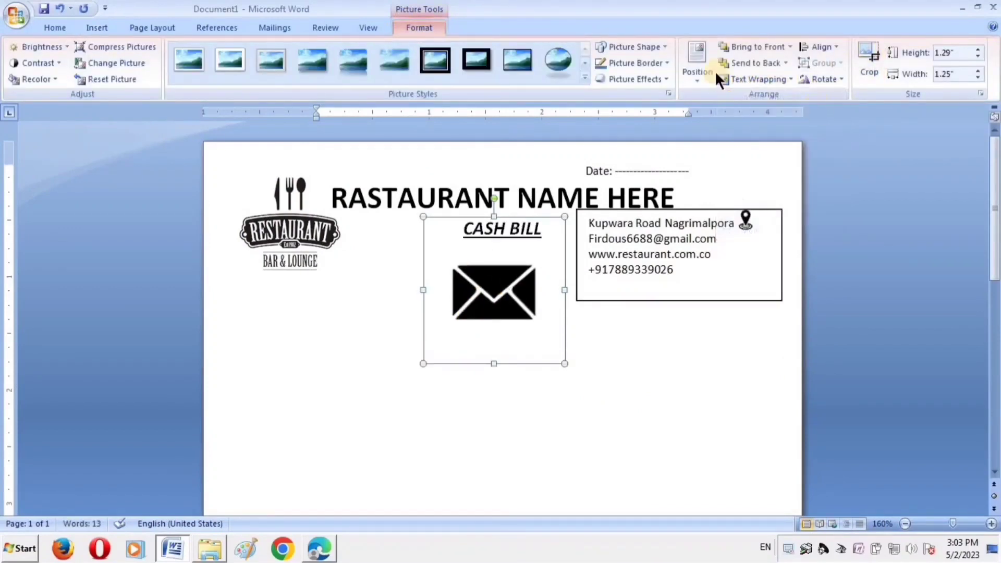
Crop the envelope's empty margins, shrink it to icon size, and place it beside the email line.
{"action": "left_click_drag", "start_coordinate": [543, 271], "coordinate": [528, 351]}
{"action": "left_click", "coordinate": [868, 60]}
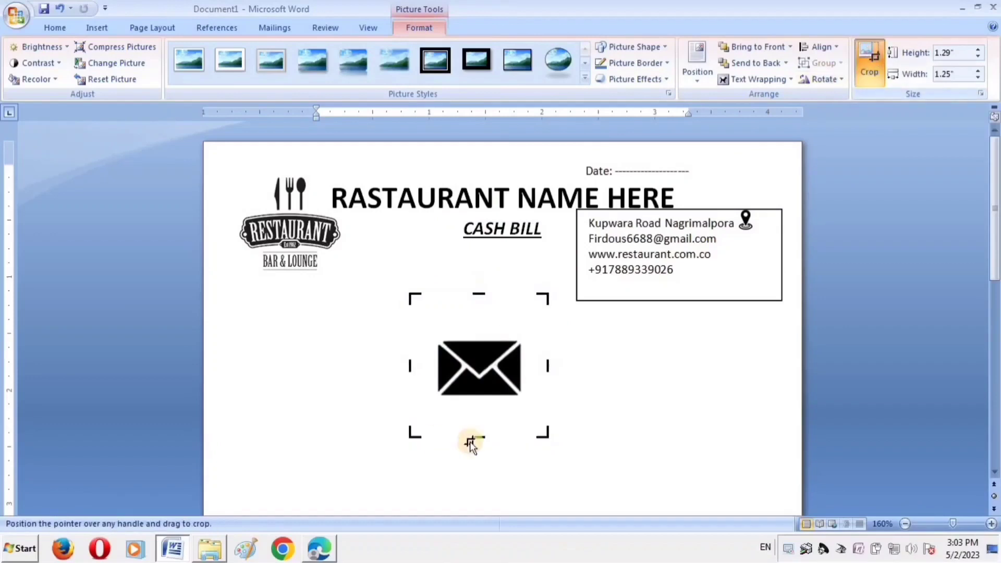
{"action": "left_click_drag", "start_coordinate": [543, 433], "coordinate": [523, 402]}
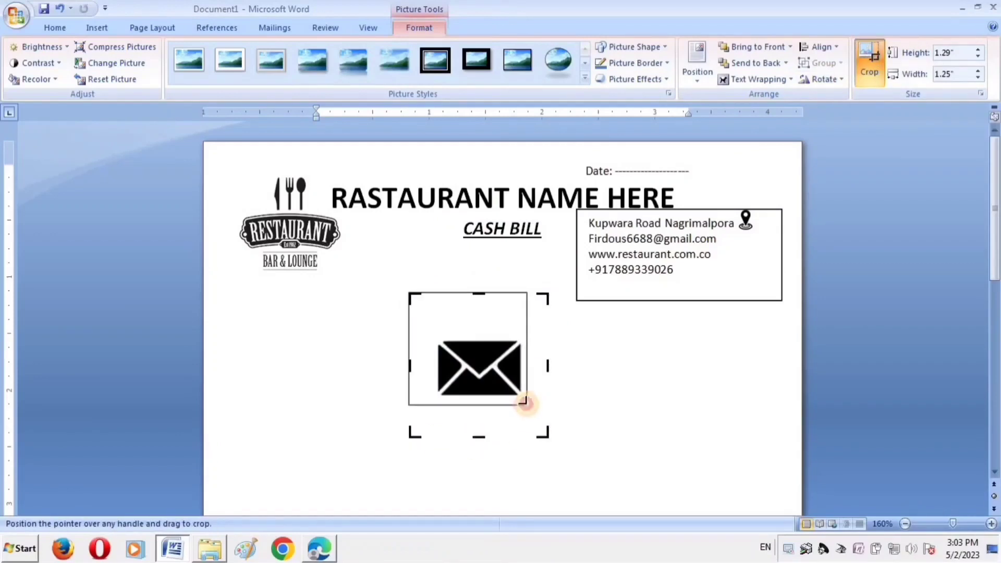
{"action": "left_click_drag", "start_coordinate": [414, 303], "coordinate": [435, 340]}
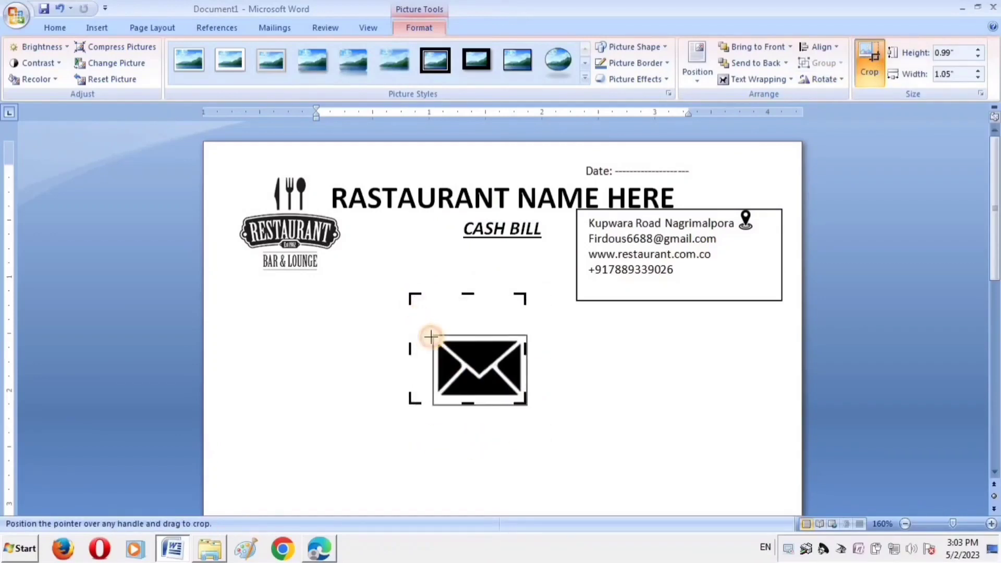
{"action": "left_click_drag", "start_coordinate": [479, 402], "coordinate": [478, 397]}
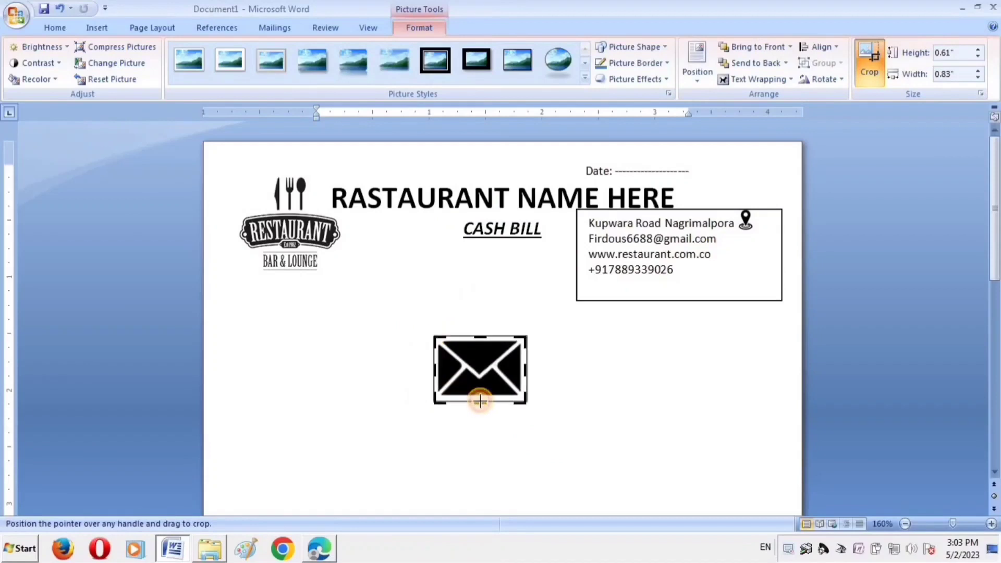
{"action": "left_click", "coordinate": [557, 400]}
{"action": "left_click", "coordinate": [470, 365]}
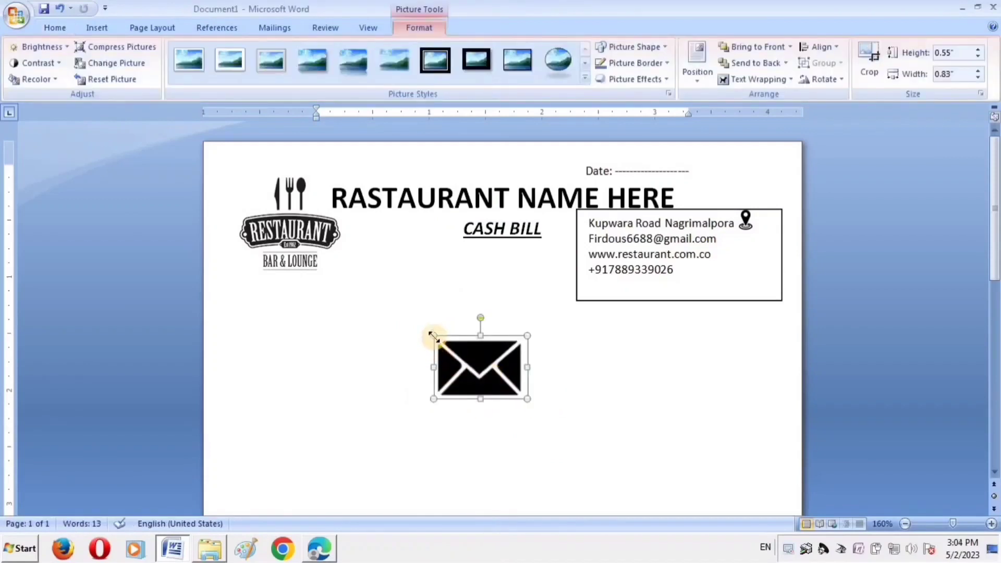
{"action": "left_click_drag", "start_coordinate": [438, 342], "coordinate": [486, 372]}
{"action": "left_click_drag", "start_coordinate": [652, 344], "coordinate": [724, 239]}
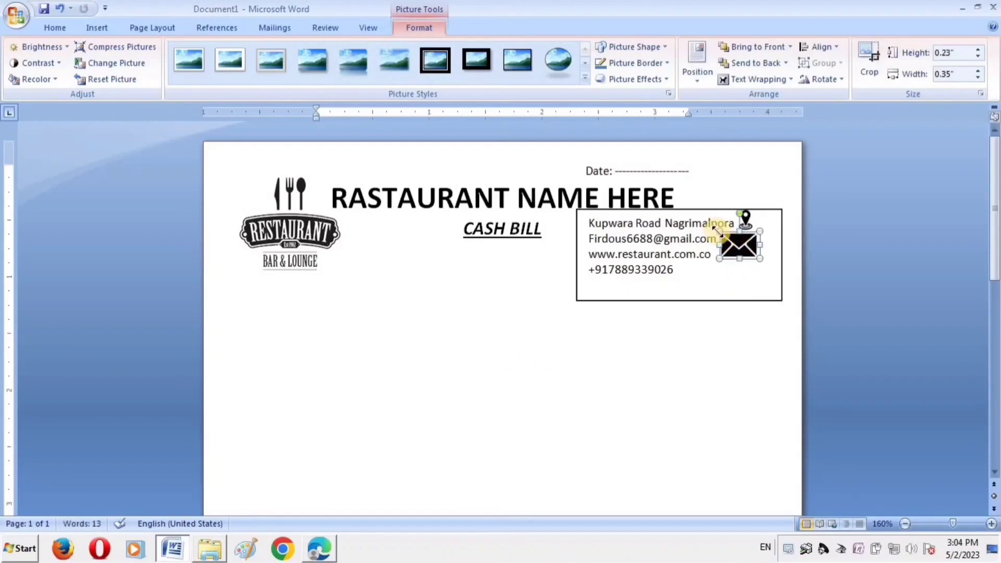
{"action": "left_click_drag", "start_coordinate": [720, 231], "coordinate": [731, 241]}
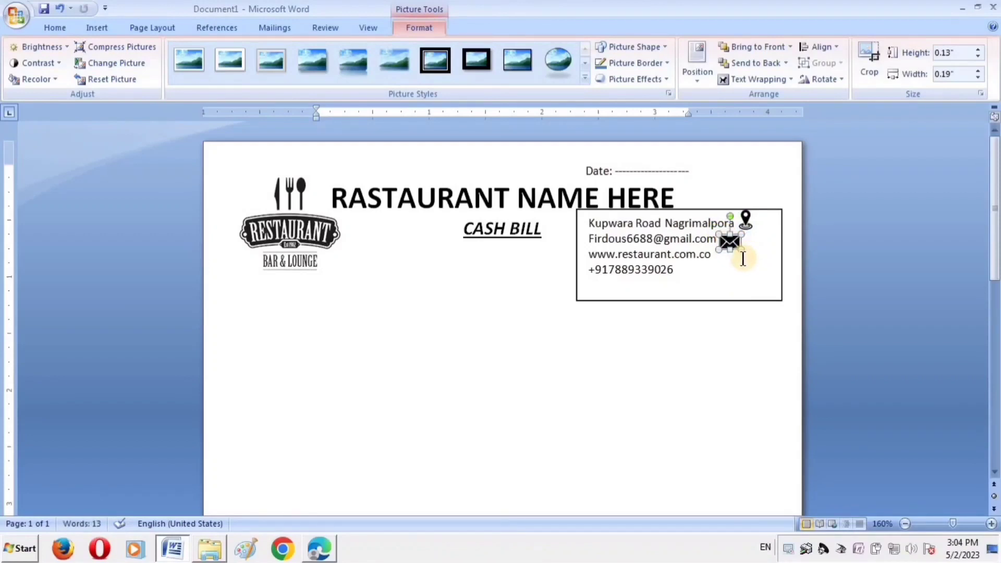
{"action": "left_click", "coordinate": [736, 267]}
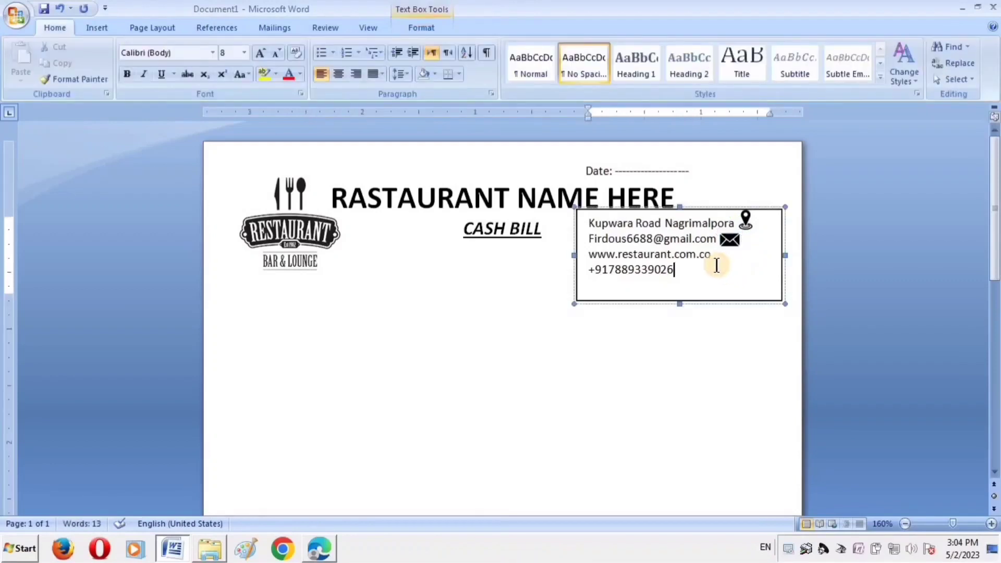
Put the caret at the end of the website line for the next icon.
{"action": "left_click", "coordinate": [595, 270]}
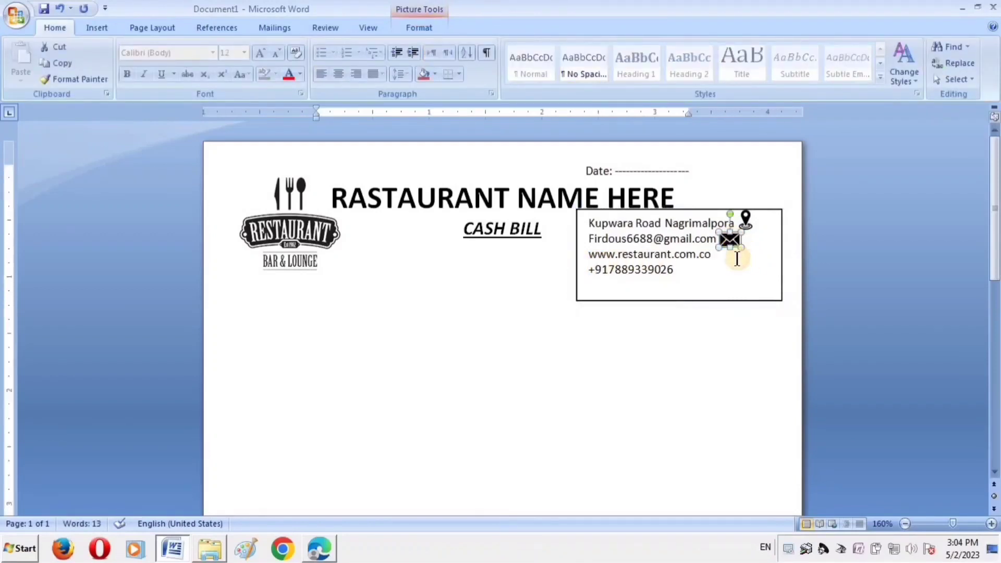
{"action": "left_click", "coordinate": [719, 258]}
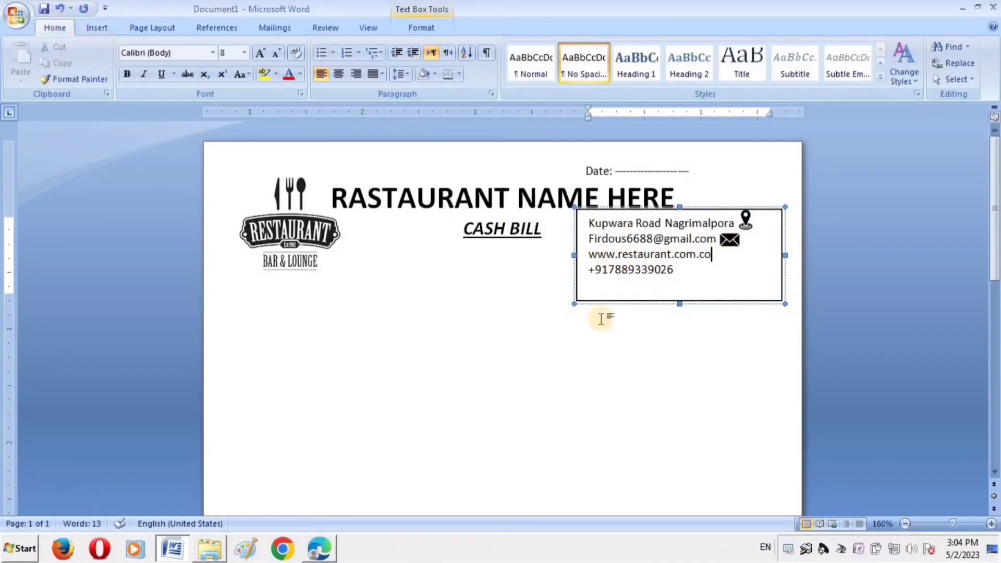
{"action": "left_click", "coordinate": [566, 395]}
{"action": "key", "text": "alt+n"}
Insert the globe and phone icons, floating the phone icon small beside the phone number.
{"action": "key", "text": "p"}
{"action": "double_click", "coordinate": [481, 209]}
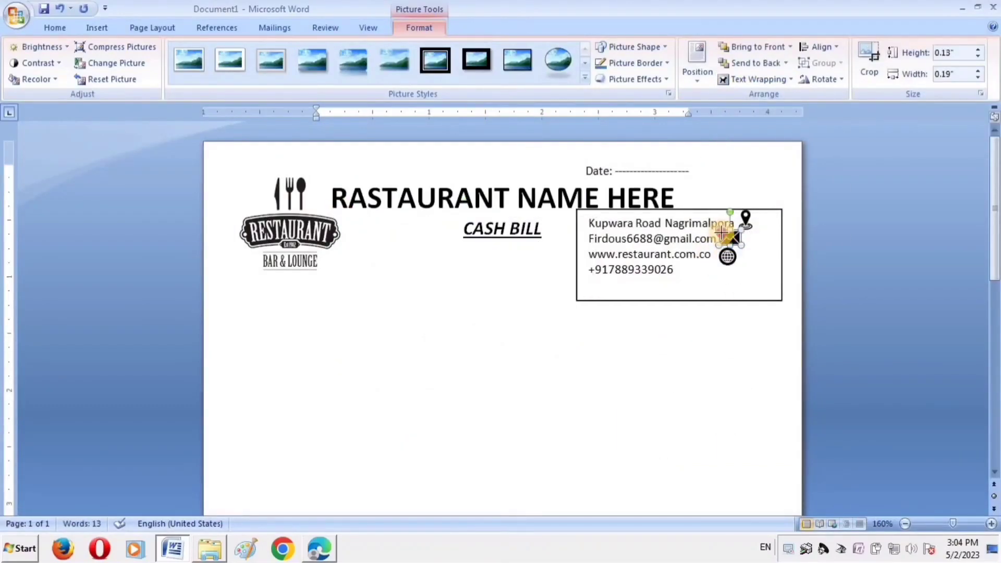
{"action": "left_click", "coordinate": [749, 277]}
{"action": "key", "text": "alt+n"}
{"action": "key", "text": "p"}
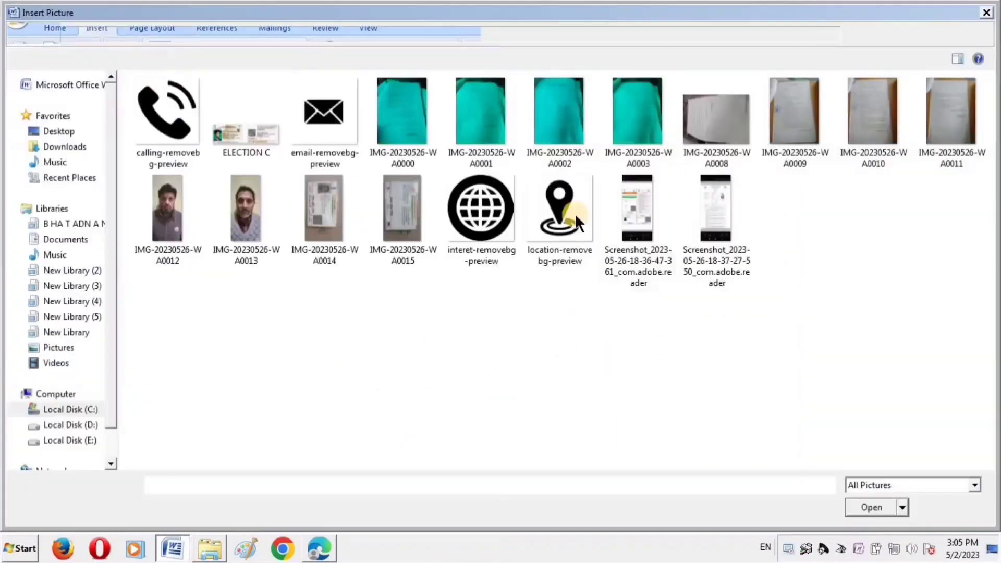
{"action": "double_click", "coordinate": [164, 108]}
{"action": "left_click", "coordinate": [756, 80]}
{"action": "left_click", "coordinate": [762, 157]}
{"action": "left_click_drag", "start_coordinate": [592, 459], "coordinate": [683, 270]}
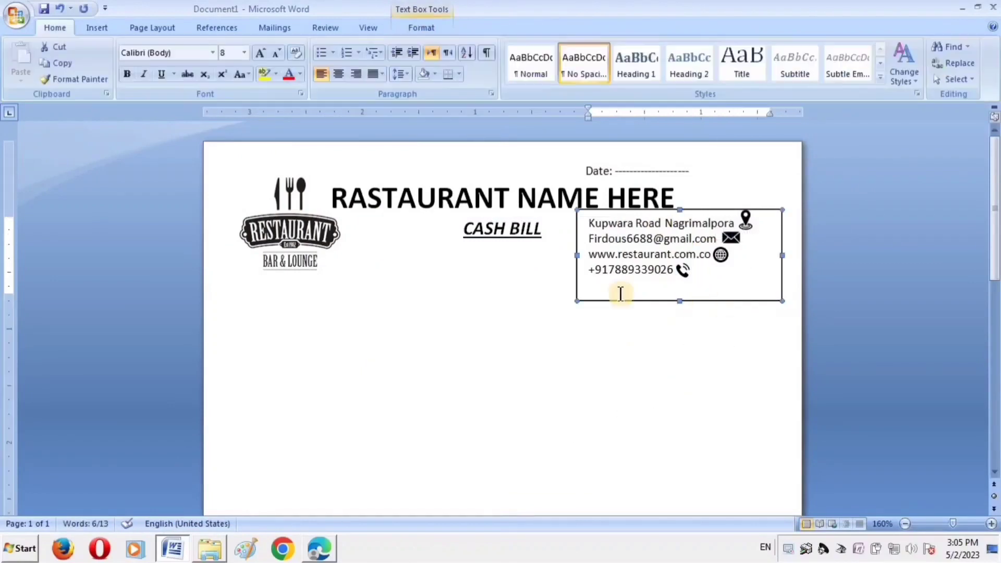
{"action": "left_click", "coordinate": [627, 326]}
Give the contact details text box no fill and no outline.
{"action": "left_click", "coordinate": [699, 215]}
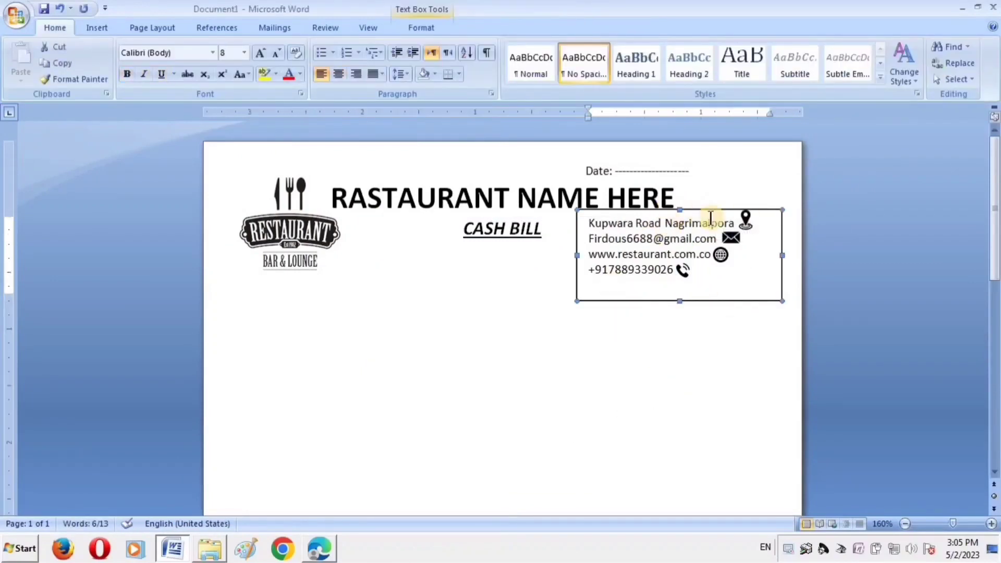
{"action": "left_click", "coordinate": [424, 27]}
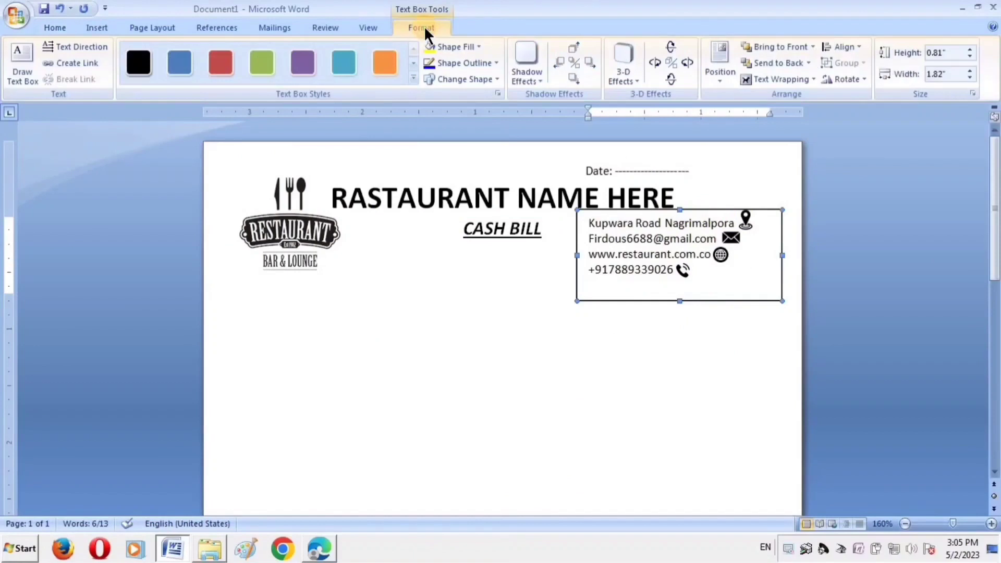
{"action": "left_click", "coordinate": [478, 46]}
{"action": "left_click", "coordinate": [491, 177]}
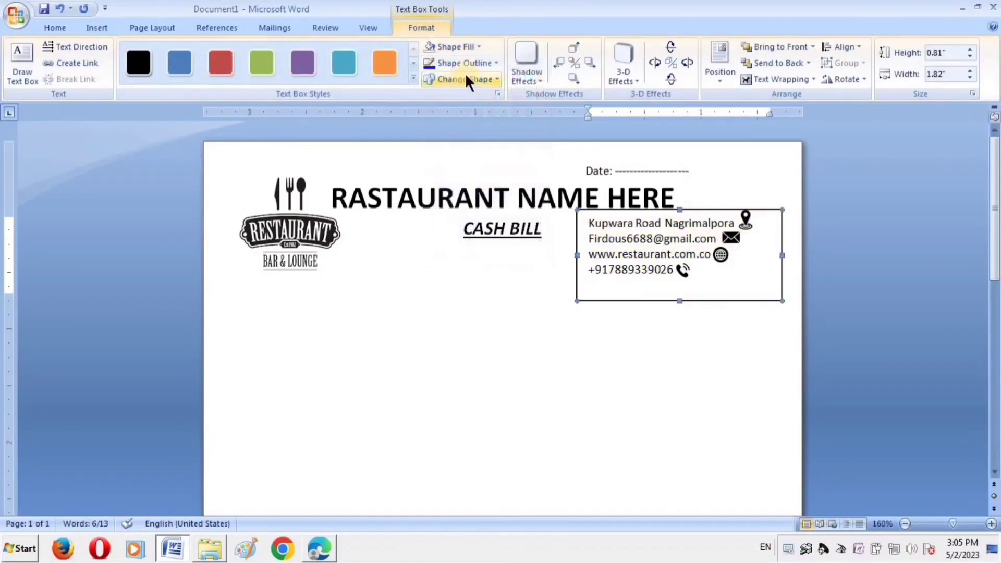
{"action": "left_click", "coordinate": [494, 63]}
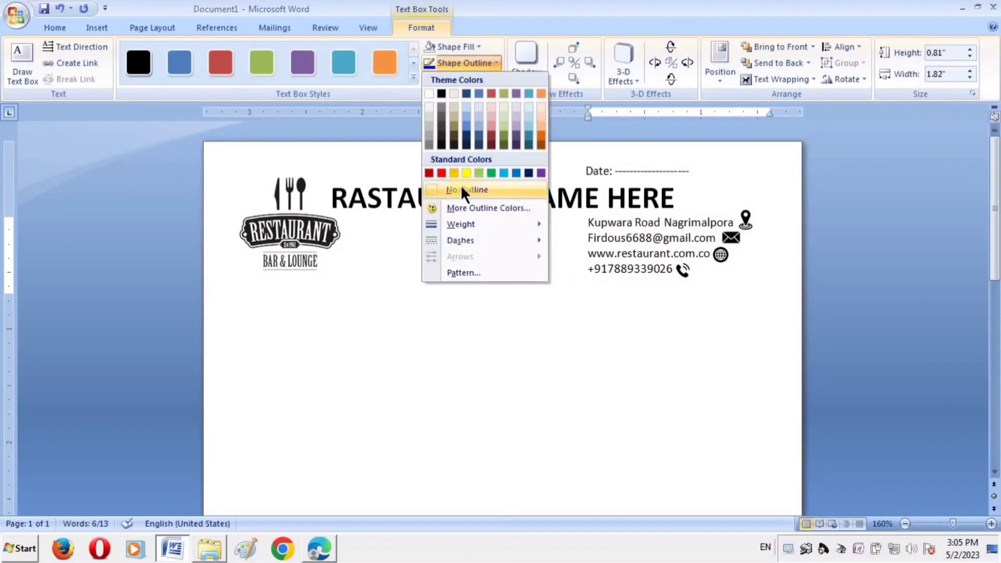
{"action": "left_click", "coordinate": [451, 190]}
Shorten the contact box from its bottom edge and nudge it into position.
{"action": "left_click", "coordinate": [681, 208]}
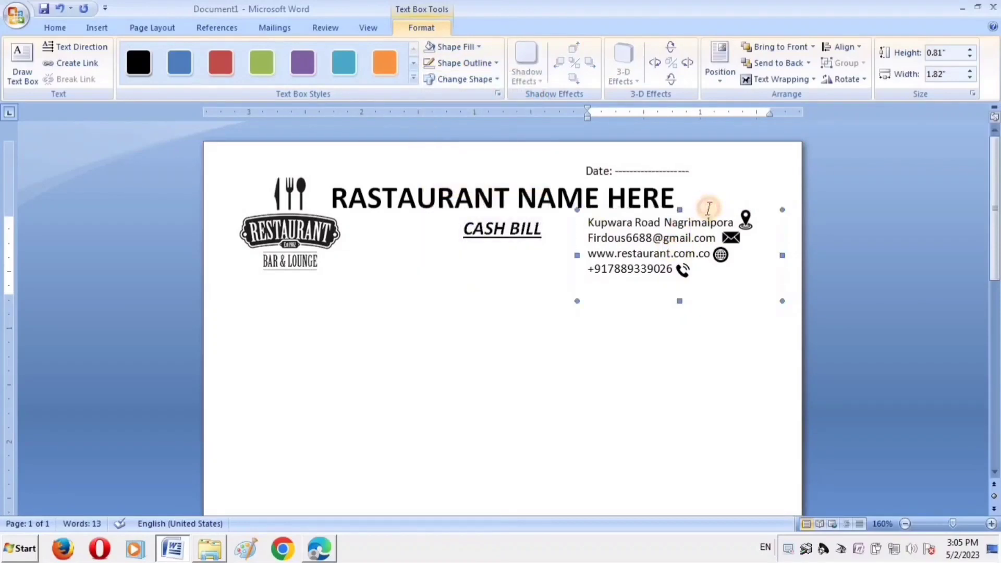
{"action": "left_click", "coordinate": [690, 240]}
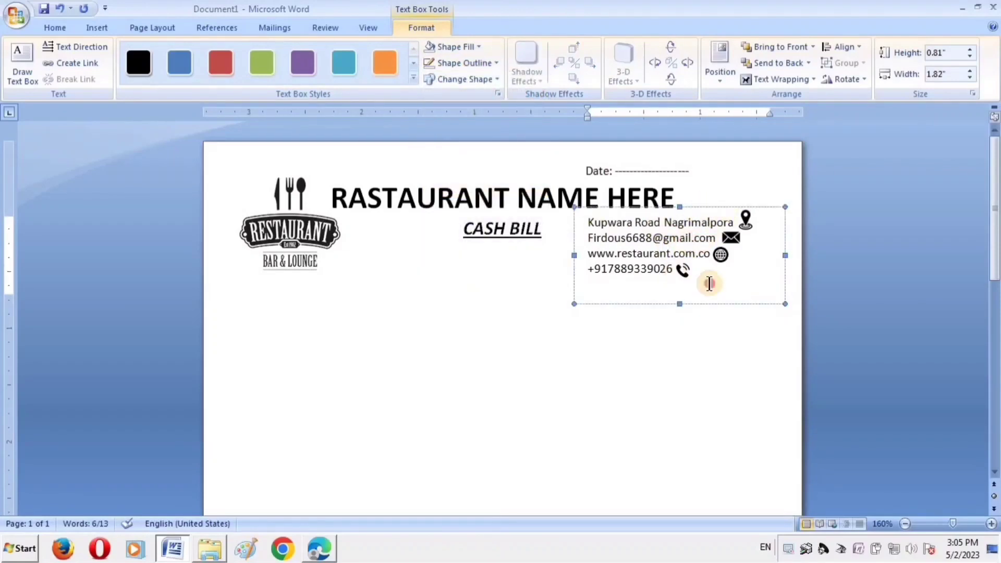
{"action": "left_click", "coordinate": [677, 295]}
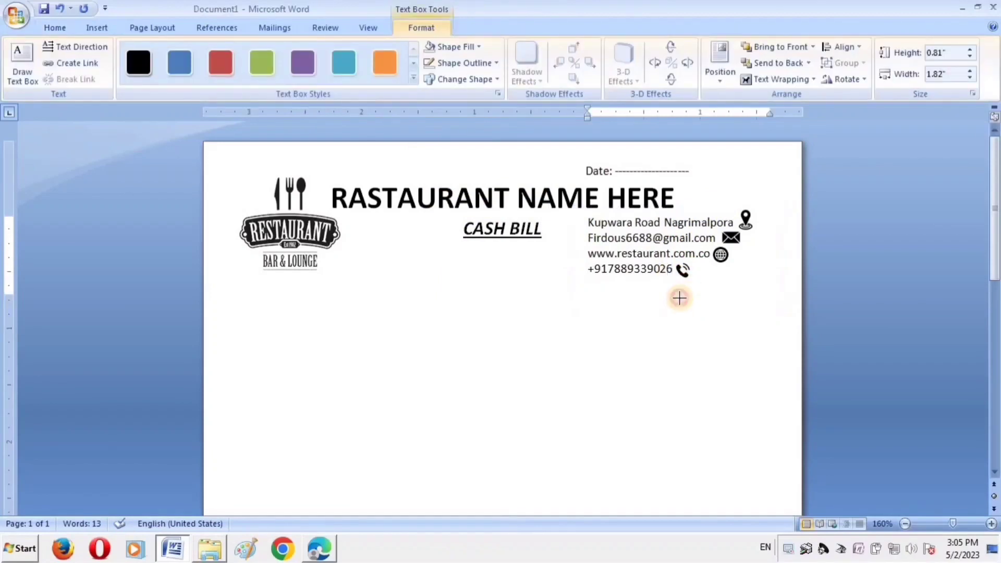
{"action": "left_click_drag", "start_coordinate": [679, 302], "coordinate": [680, 287]}
{"action": "left_click", "coordinate": [709, 307]}
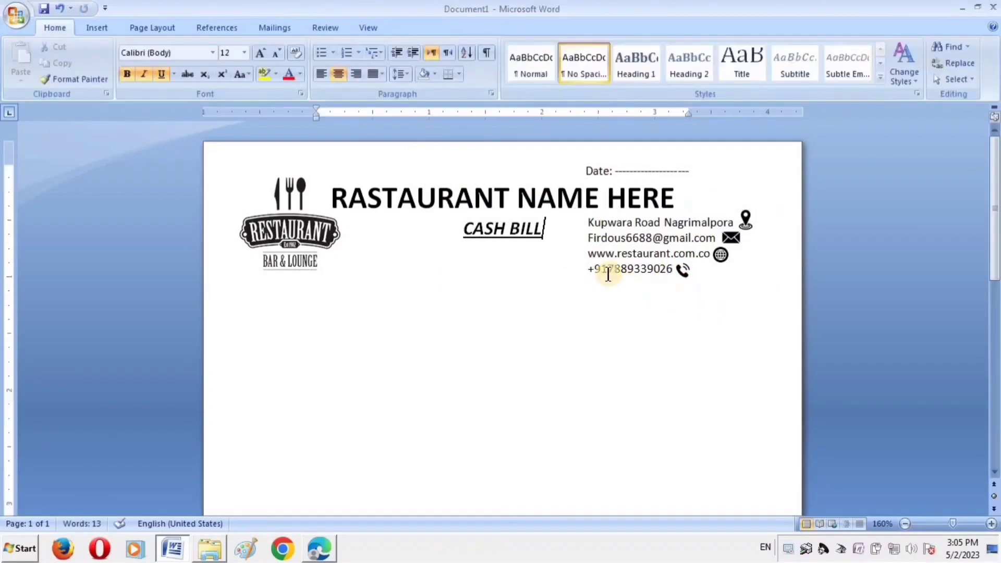
{"action": "left_click", "coordinate": [655, 269]}
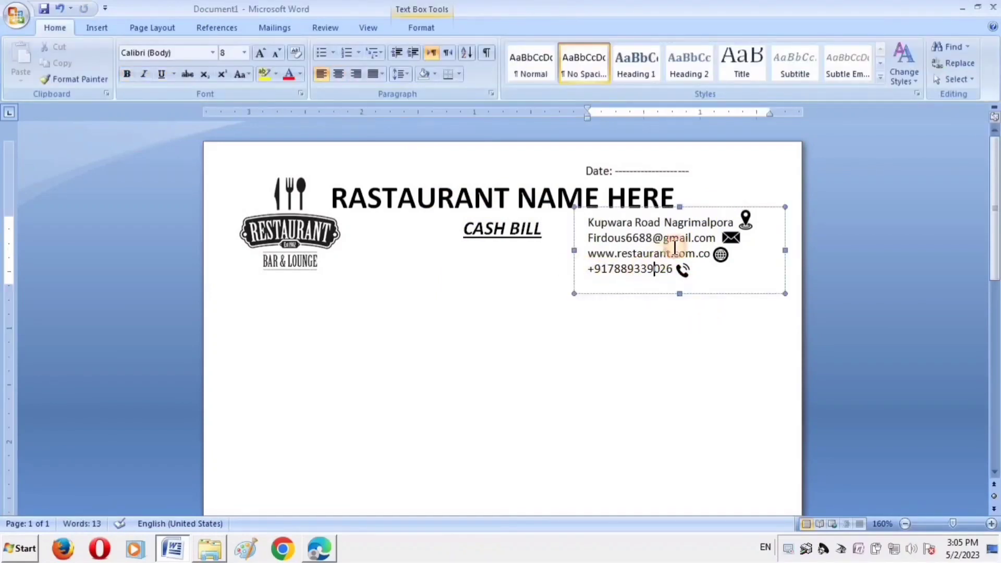
{"action": "left_click", "coordinate": [704, 205]}
{"action": "key", "text": "Up"}
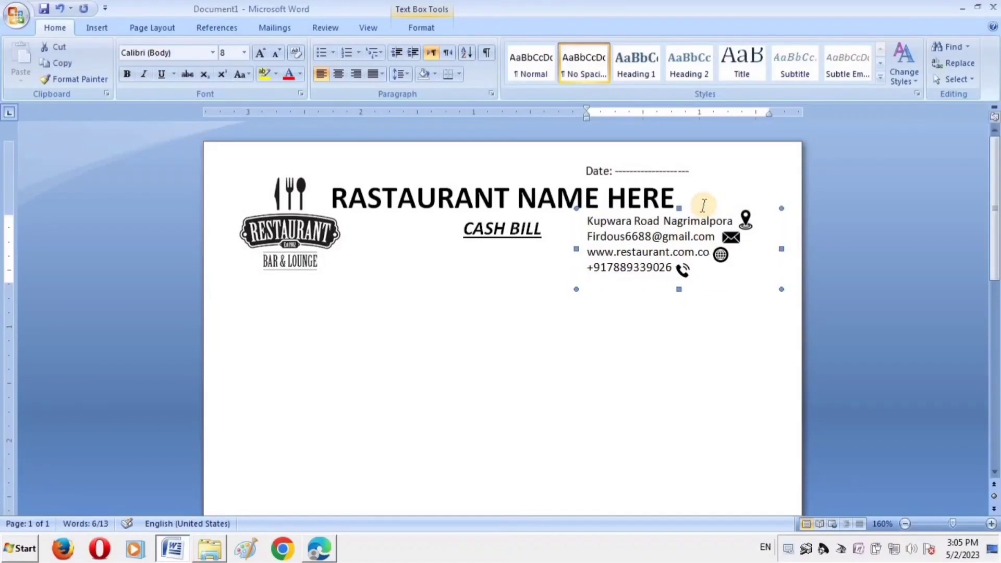
{"action": "key", "text": "Down"}
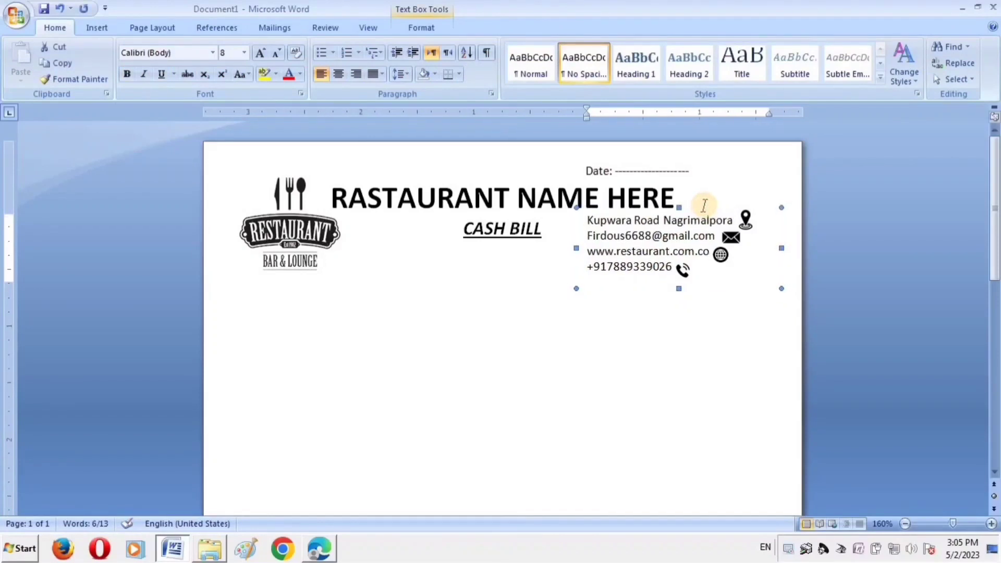
{"action": "key", "text": "Down"}
{"action": "key", "text": "Down"}
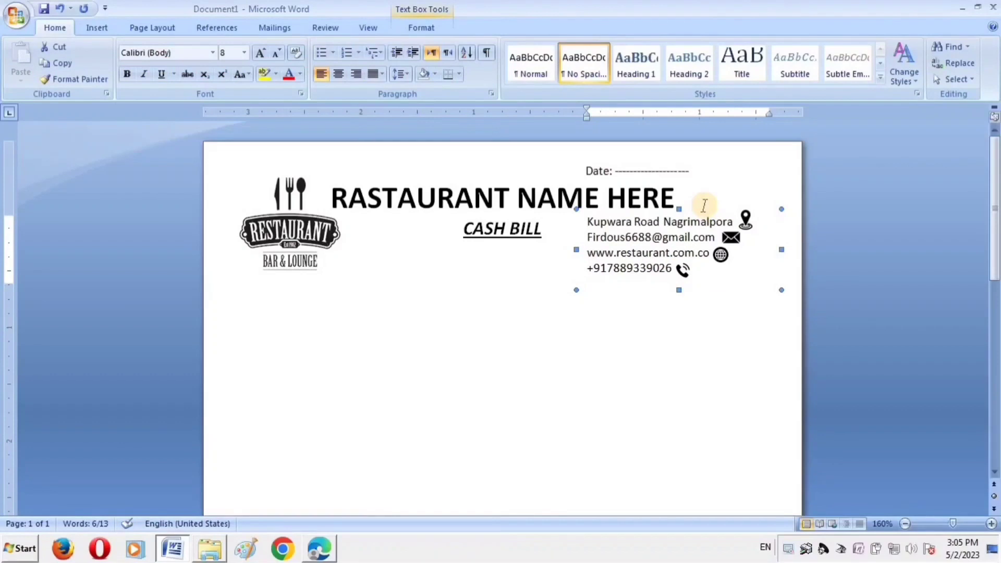
{"action": "left_click", "coordinate": [667, 316]}
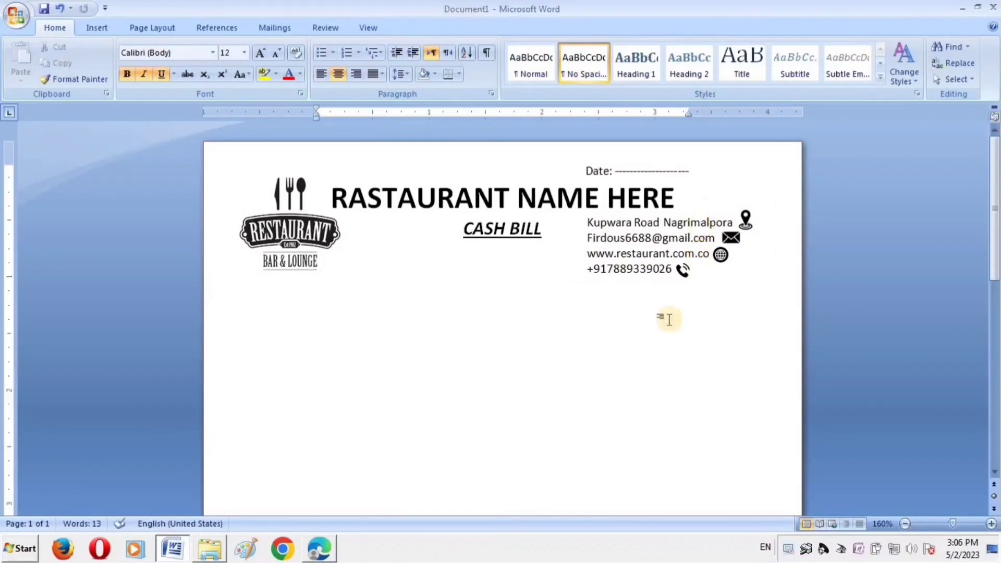
Check the location pin, envelope, globe and phone icons by selecting each in turn.
{"action": "left_click", "coordinate": [743, 219]}
{"action": "left_click", "coordinate": [732, 238]}
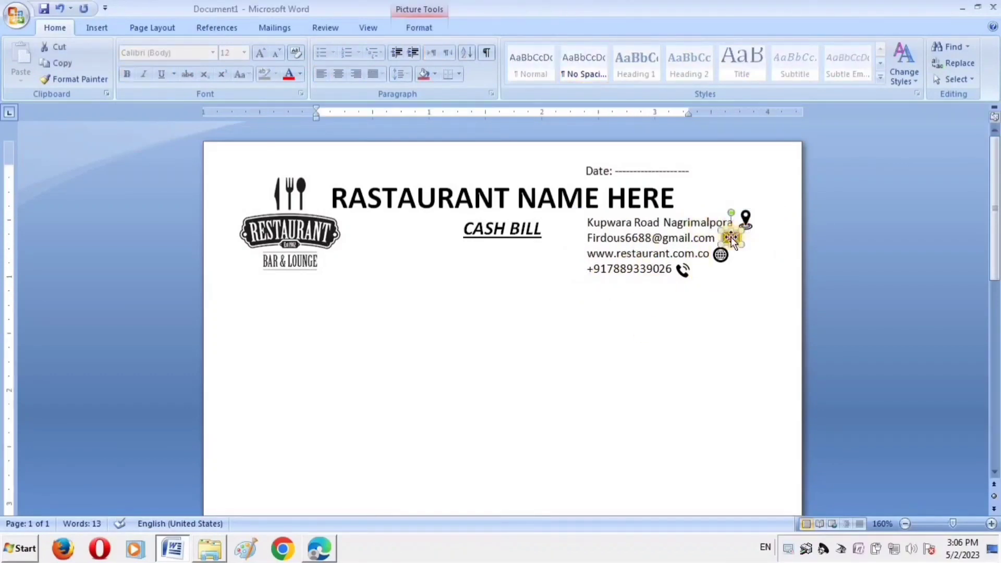
{"action": "left_click", "coordinate": [723, 255]}
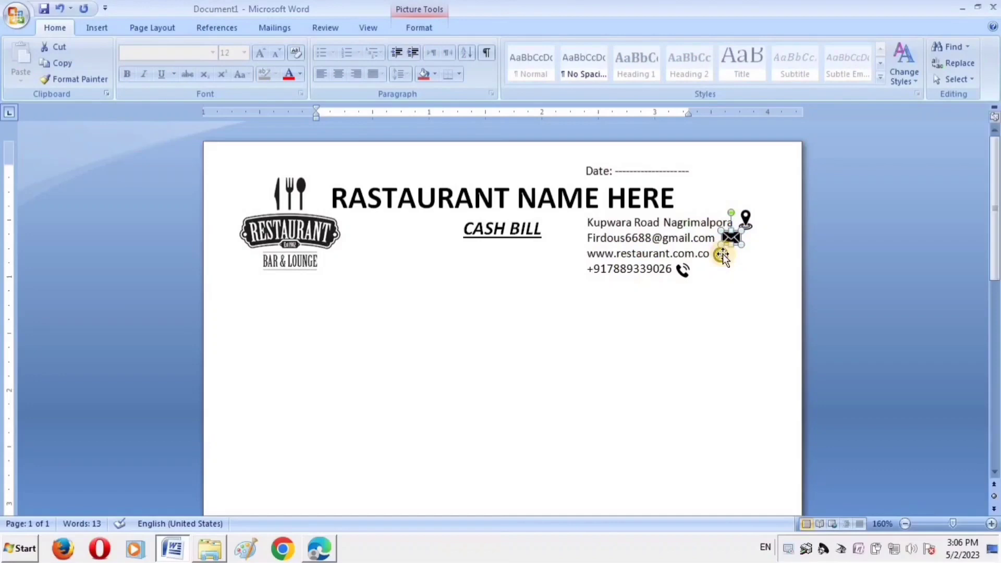
{"action": "left_click", "coordinate": [683, 271]}
{"action": "left_click", "coordinate": [512, 398]}
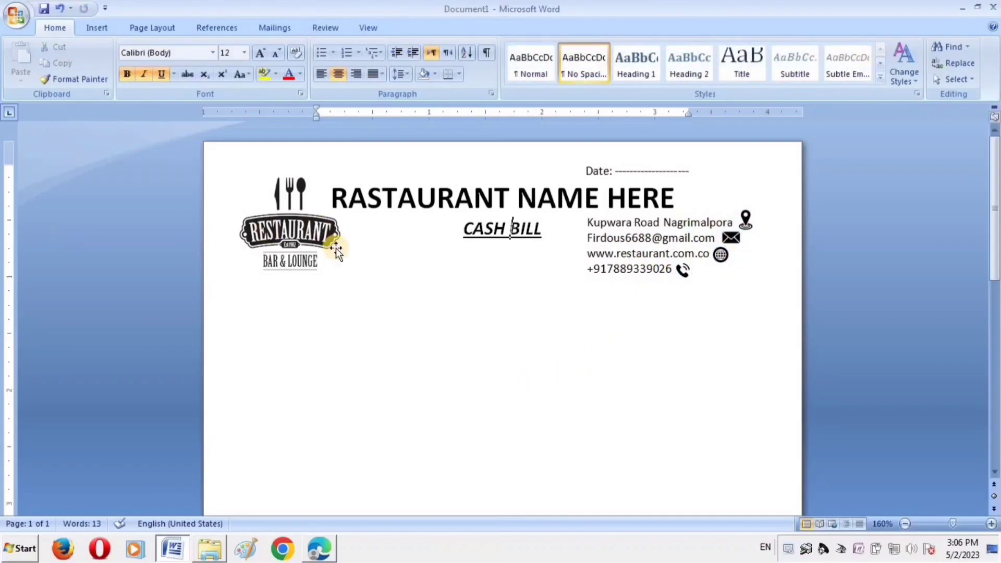
Draw a wide 0.84 × 4.88 inch text box below the header and place the cursor inside it.
{"action": "left_click", "coordinate": [94, 28]}
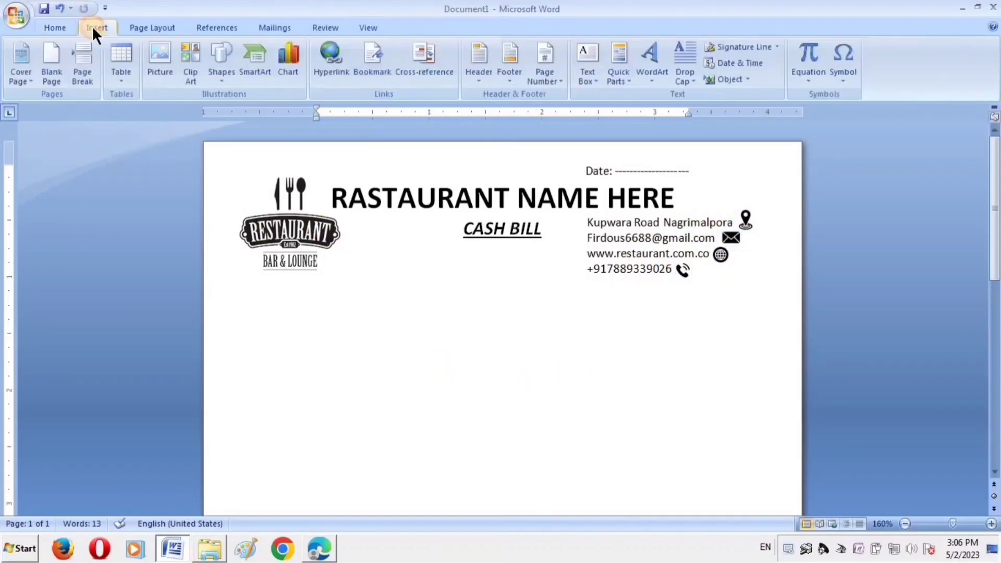
{"action": "left_click", "coordinate": [228, 59]}
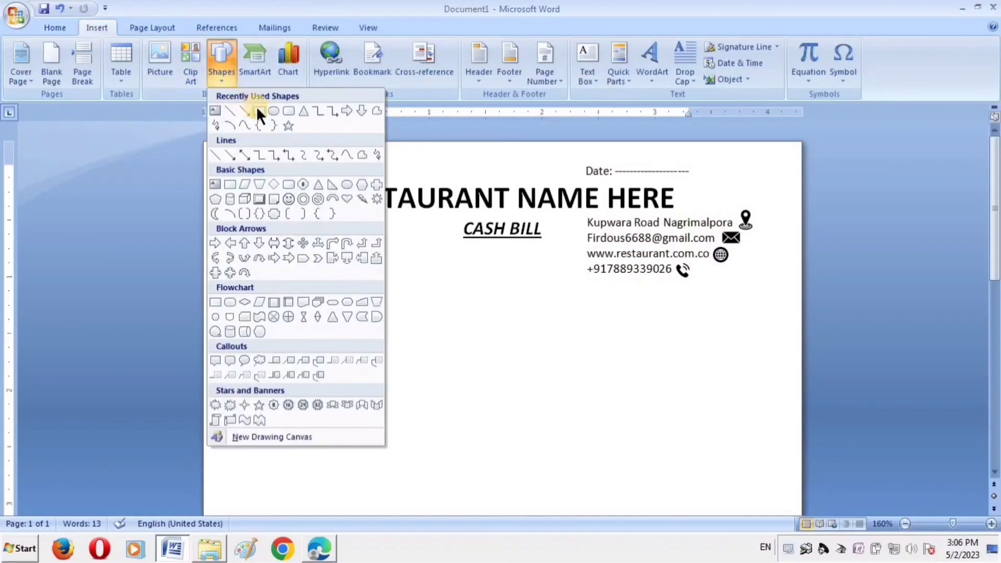
{"action": "left_click", "coordinate": [214, 111]}
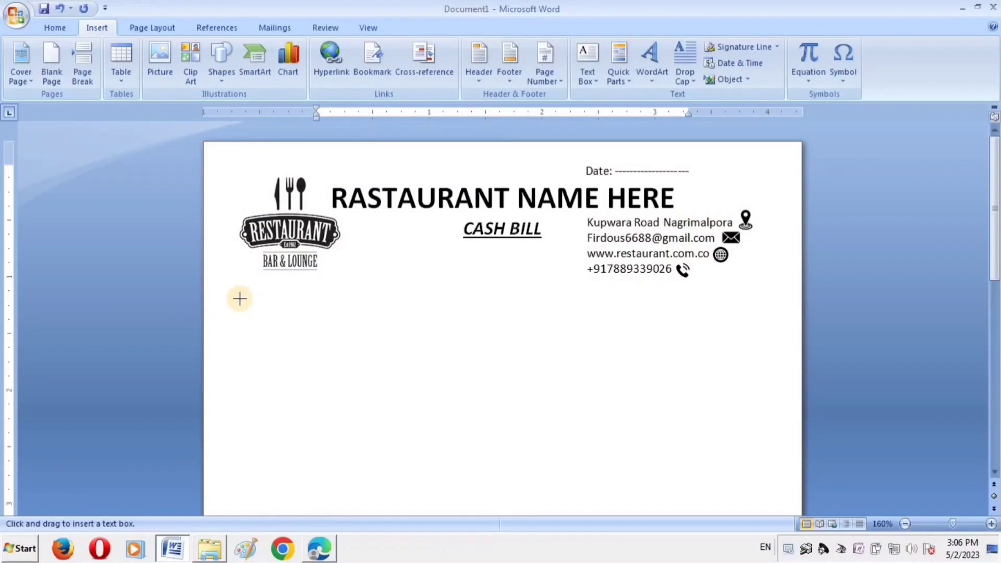
{"action": "mouse_move", "coordinate": [241, 297]}
{"action": "left_mouse_down"}
{"action": "mouse_move", "coordinate": [699, 384]}
{"action": "mouse_move", "coordinate": [571, 368]}
{"action": "mouse_move", "coordinate": [600, 375]}
{"action": "mouse_move", "coordinate": [792, 392]}
{"action": "left_mouse_up"}
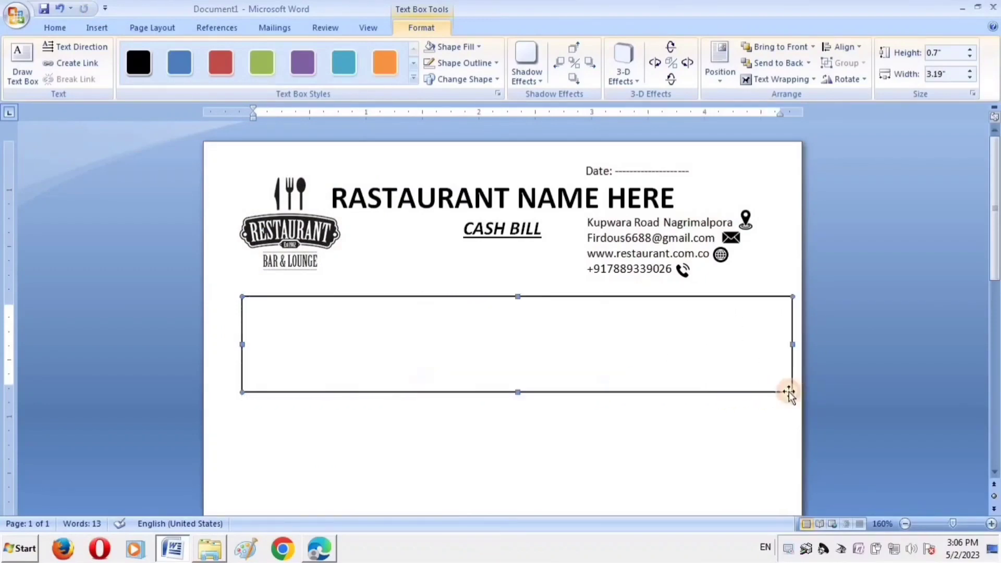
{"action": "left_click", "coordinate": [441, 311]}
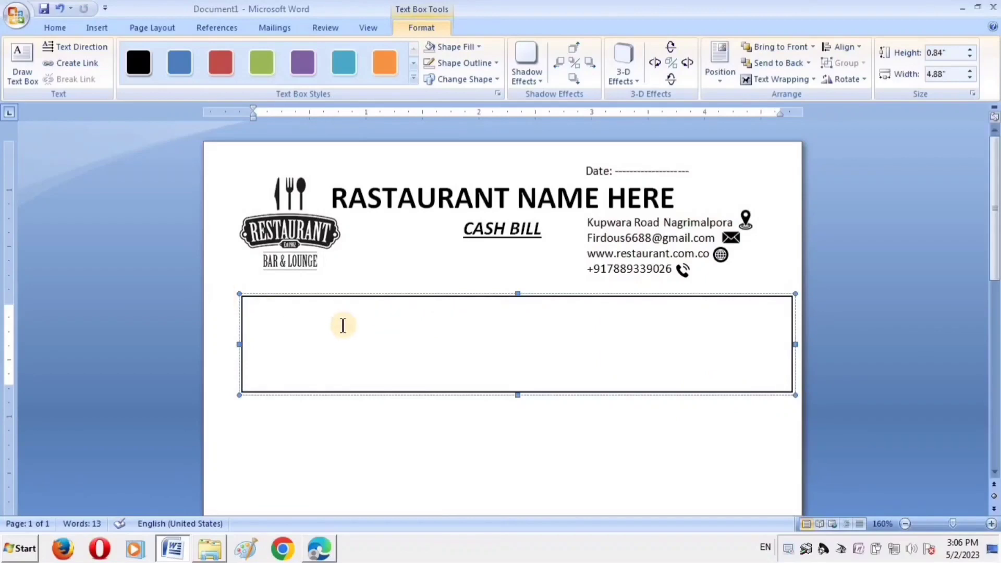
In a smaller bold font, type 'Customer Name:', 'Customer Address:' and 'Customer Ph No:' lines with dotted leaders.
{"action": "left_click", "coordinate": [52, 28]}
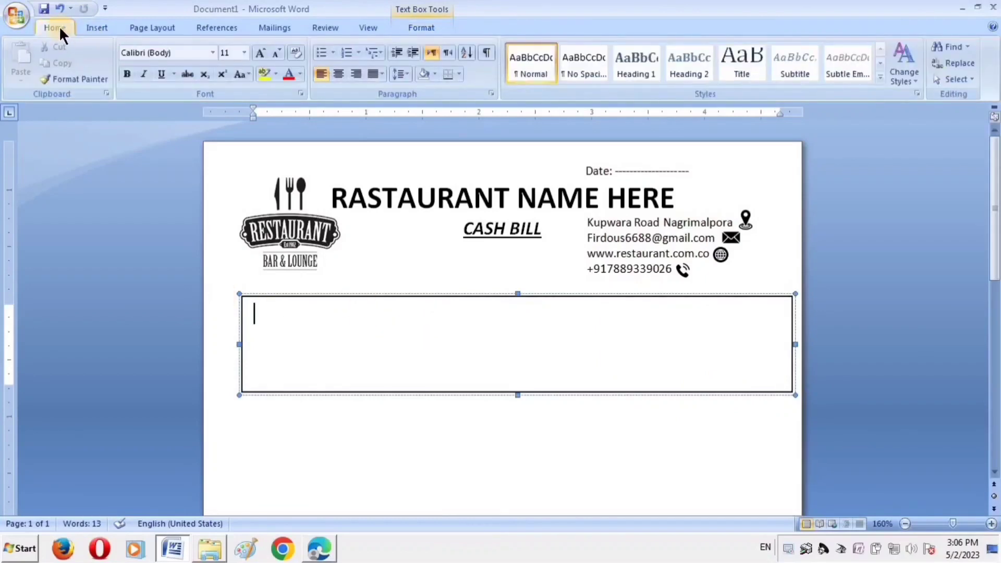
{"action": "left_click", "coordinate": [277, 55]}
{"action": "left_click", "coordinate": [276, 54]}
{"action": "left_click", "coordinate": [276, 54]}
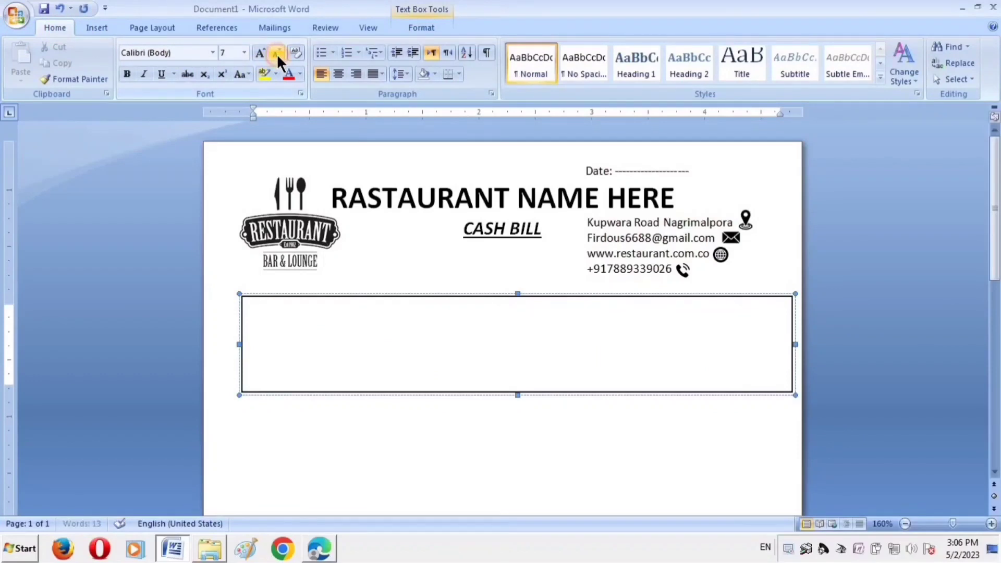
{"action": "left_click", "coordinate": [122, 76]}
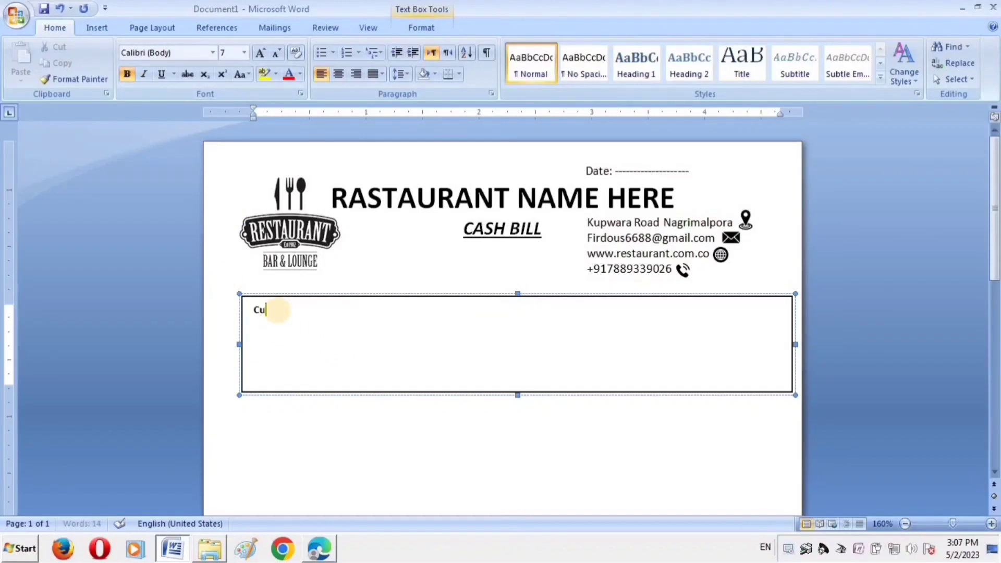
{"action": "type", "text": "stomer Name: ........................................................................................................................................................."}
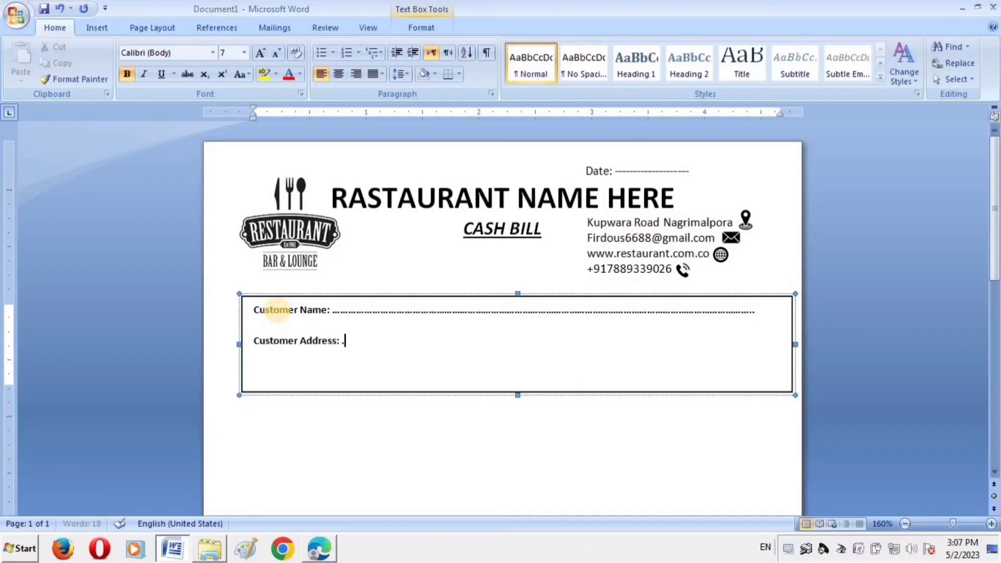
{"action": "type", "text": "...................................................................................................................................................."}
{"action": "key", "text": "Return"}
{"action": "type", "text": "omer Ph No"}
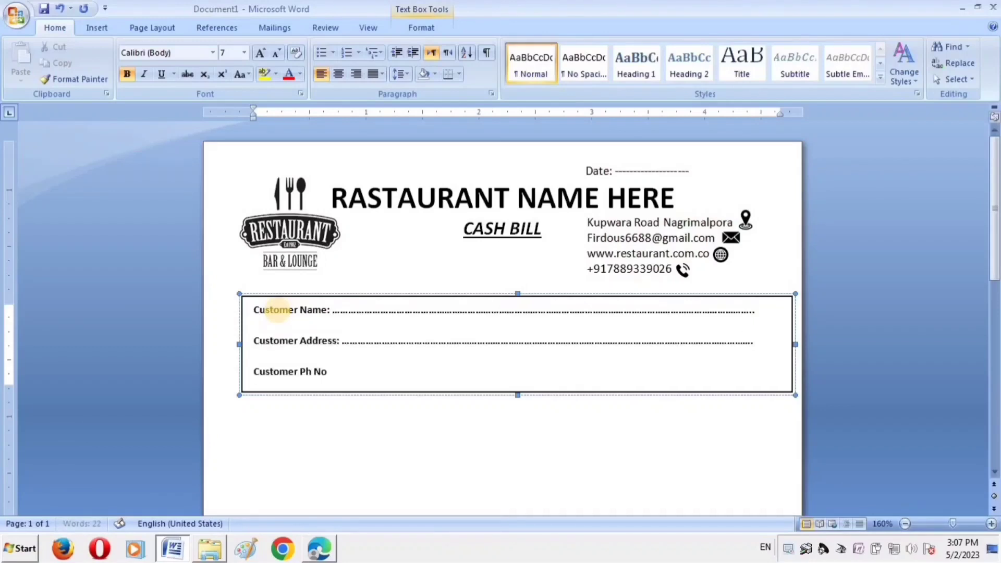
{"action": "type", "text": ": ..............................................................................................."}
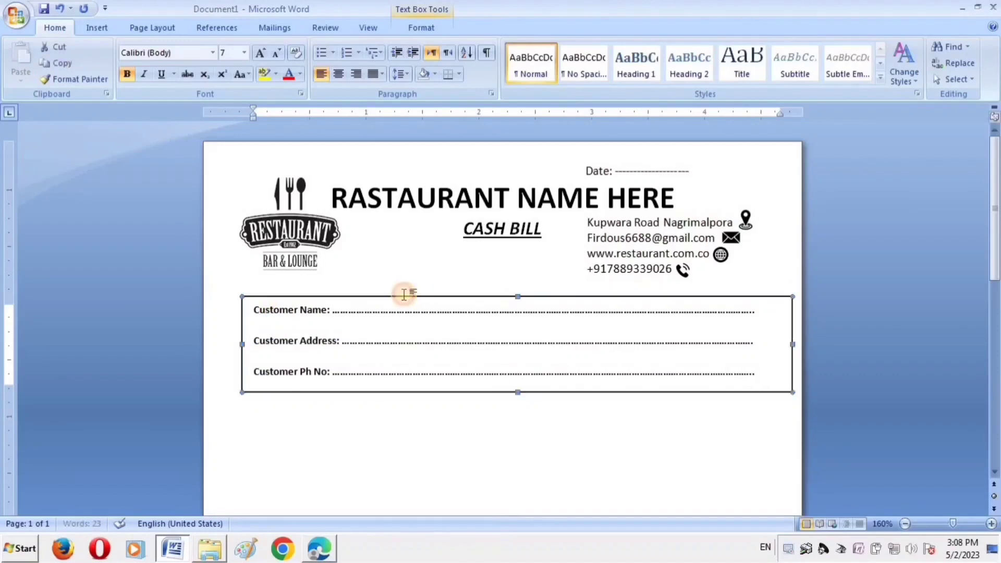
{"action": "left_click", "coordinate": [421, 310]}
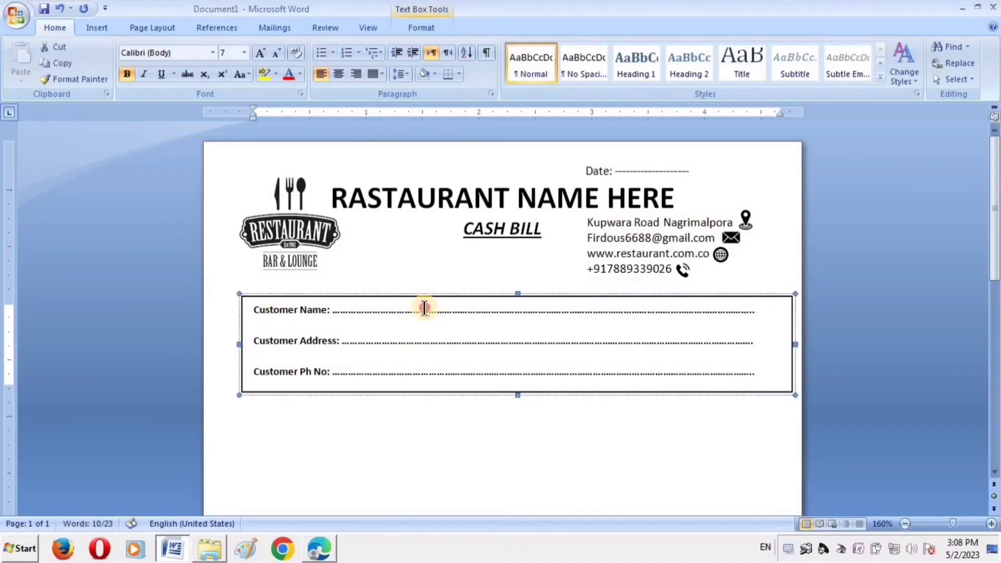
{"action": "left_click", "coordinate": [439, 297]}
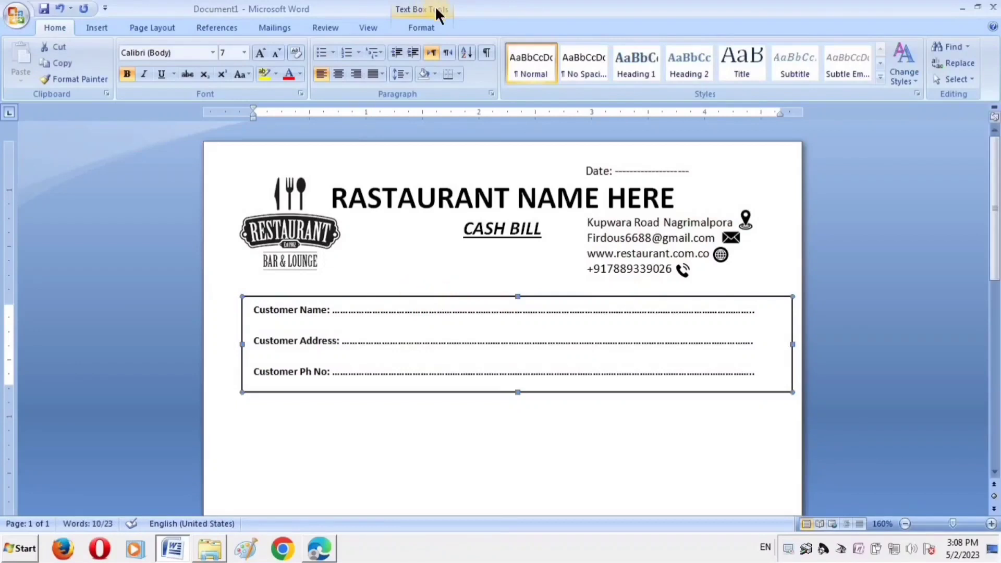
Set the customer details box to No Fill and No Outline.
{"action": "left_click", "coordinate": [419, 27]}
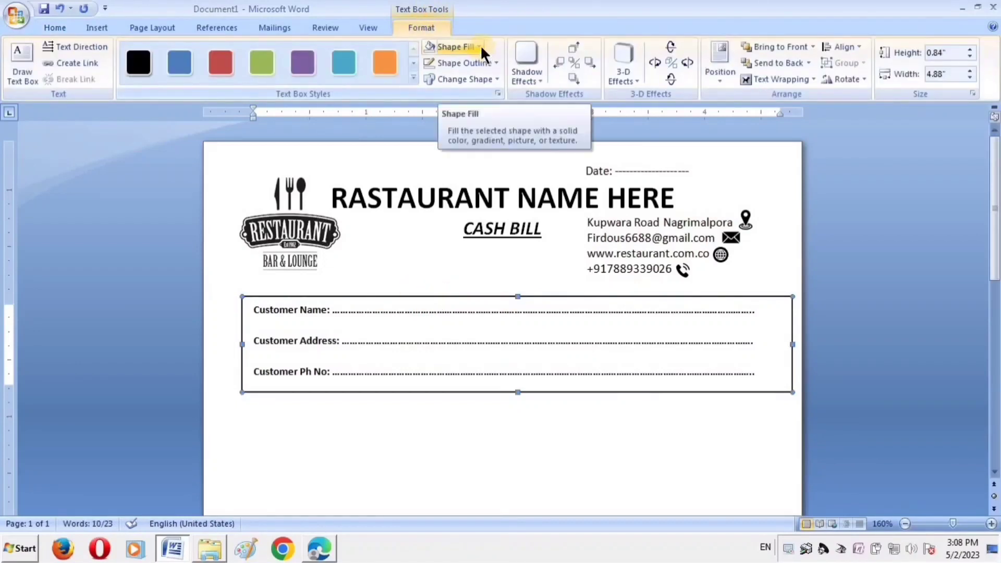
{"action": "left_click", "coordinate": [481, 46]}
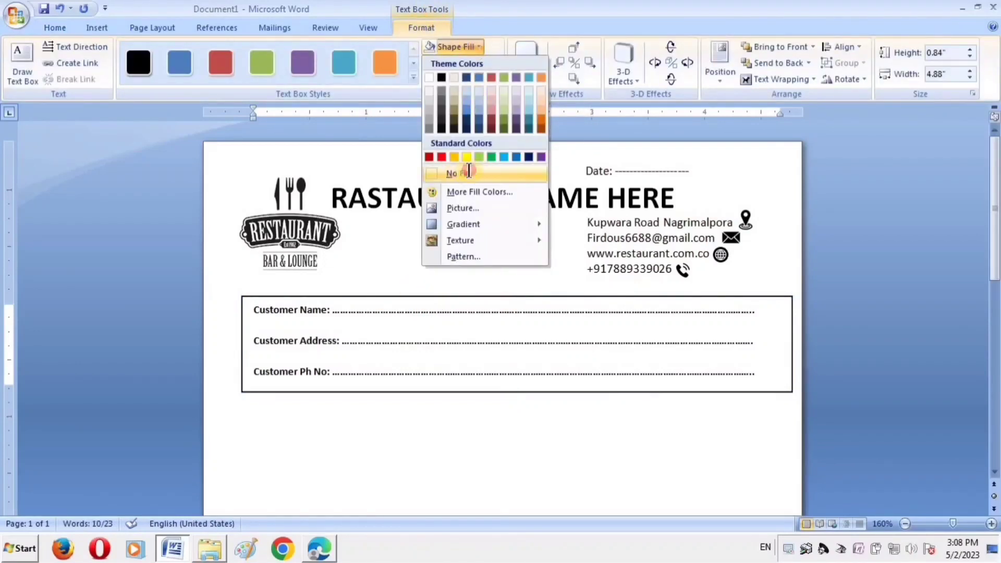
{"action": "left_click", "coordinate": [462, 173]}
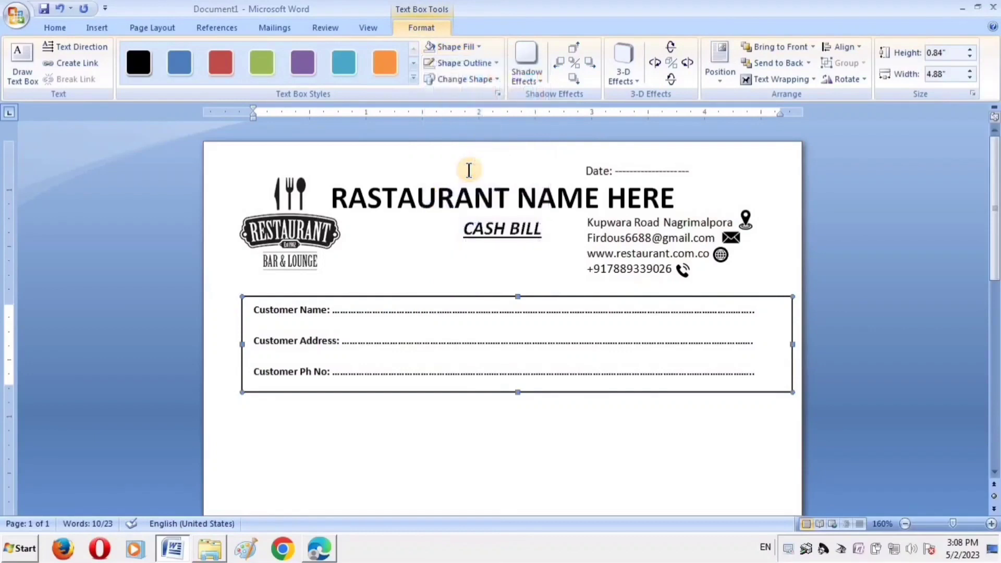
{"action": "left_click", "coordinate": [496, 63]}
{"action": "left_click", "coordinate": [467, 189]}
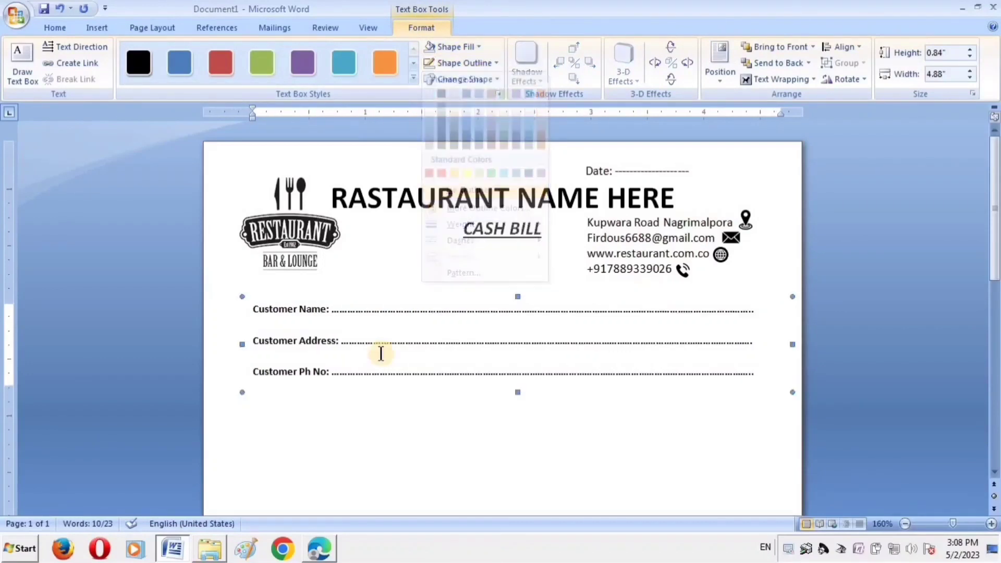
{"action": "left_click", "coordinate": [476, 403]}
Nudge the customer box up four steps closer to the header.
{"action": "left_click", "coordinate": [454, 347]}
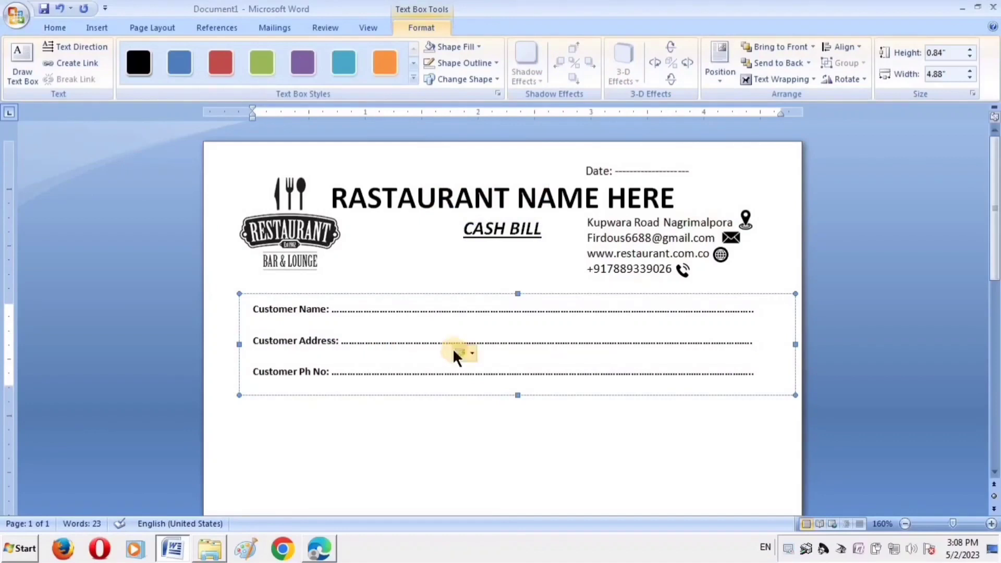
{"action": "left_click", "coordinate": [441, 293]}
{"action": "left_click", "coordinate": [442, 293]}
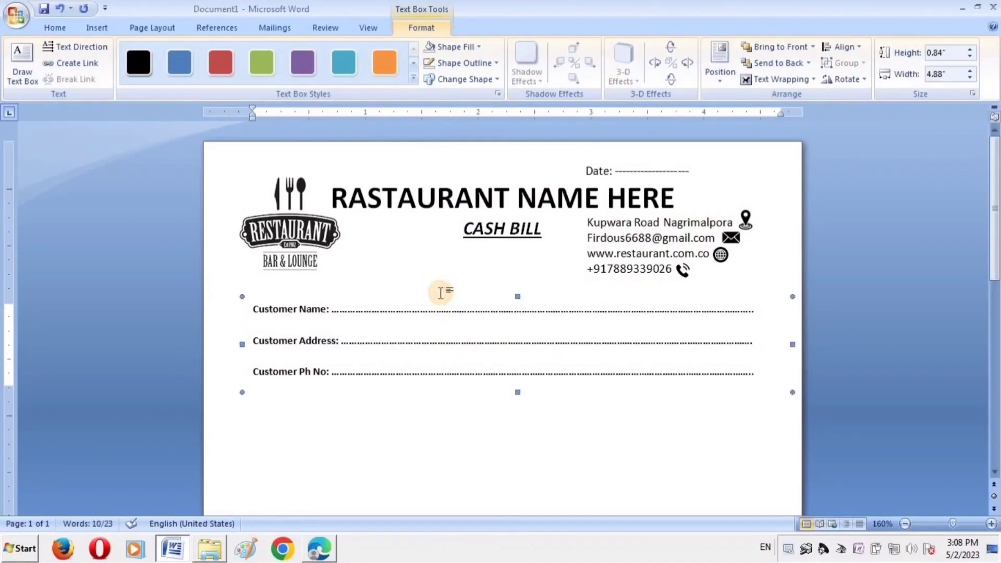
{"action": "key", "text": "Up"}
{"action": "key", "text": "Up"}
{"action": "key", "text": "Up"}
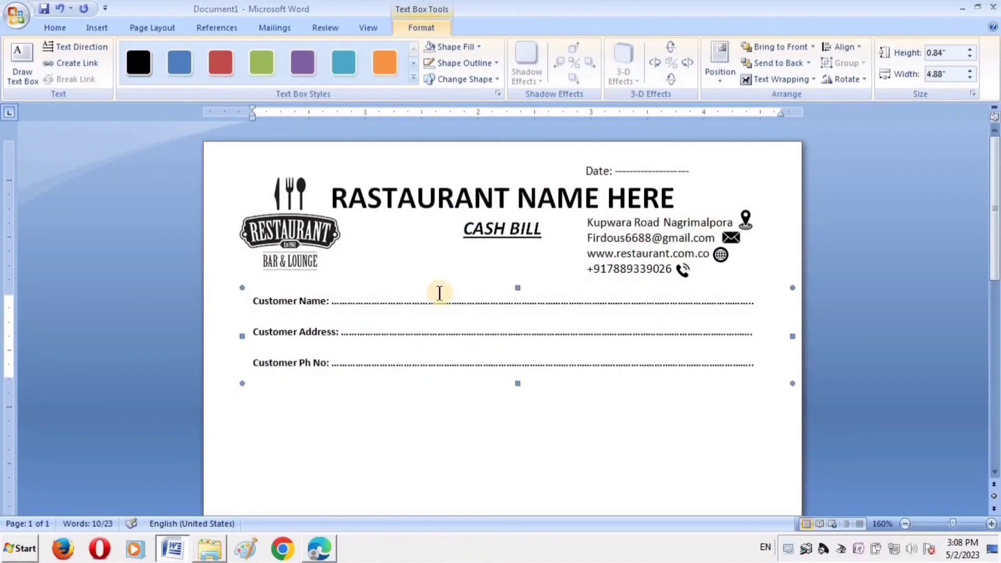
{"action": "key", "text": "Up"}
{"action": "key", "text": "Up"}
{"action": "key", "text": "Up"}
{"action": "key", "text": "Up"}
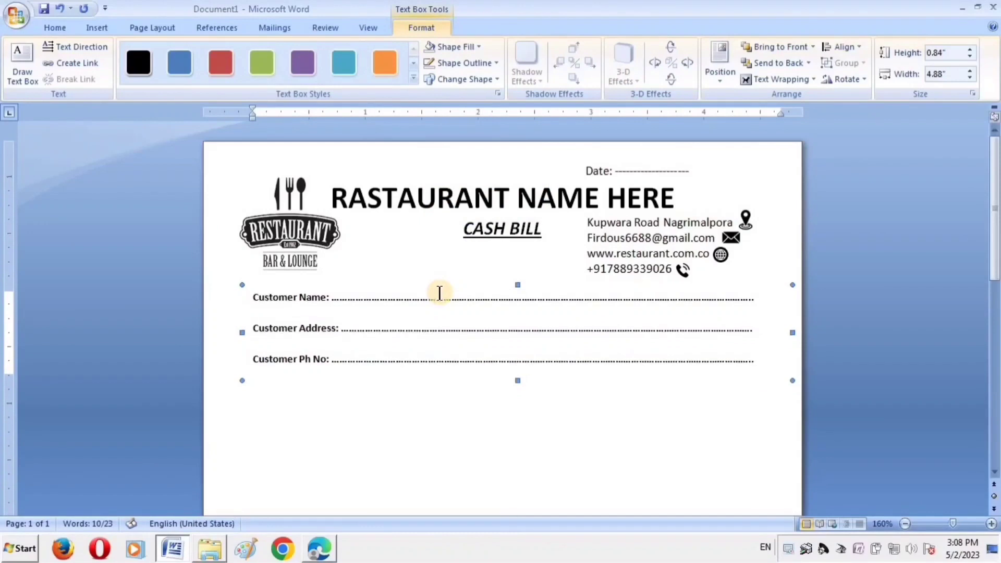
{"action": "key", "text": "Up"}
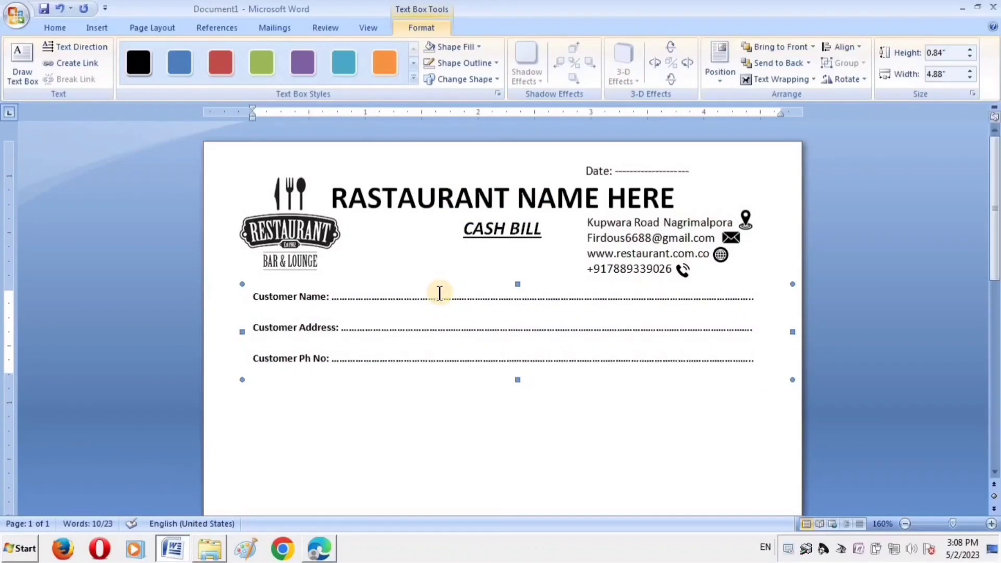
{"action": "key", "text": "Up"}
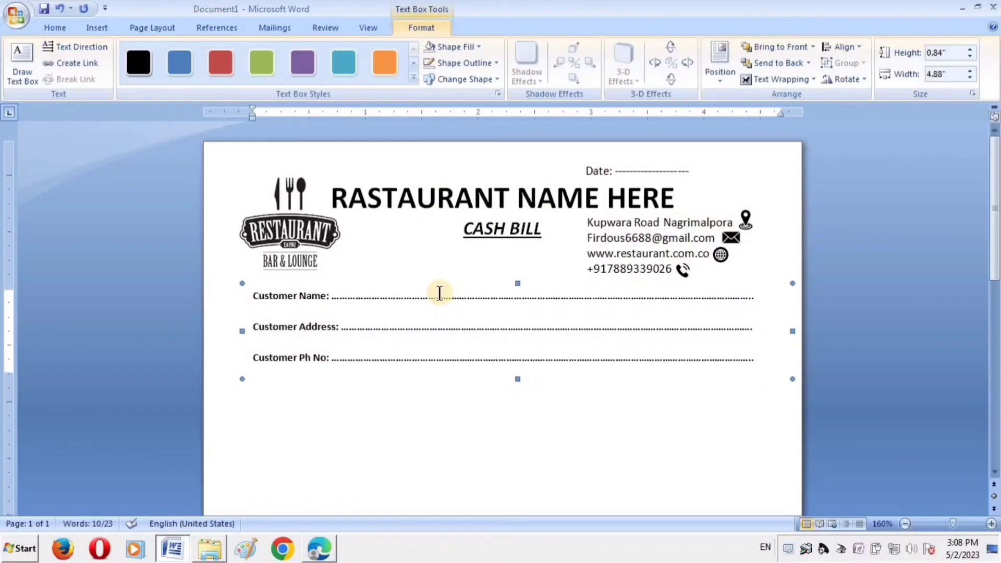
{"action": "left_click", "coordinate": [417, 336]}
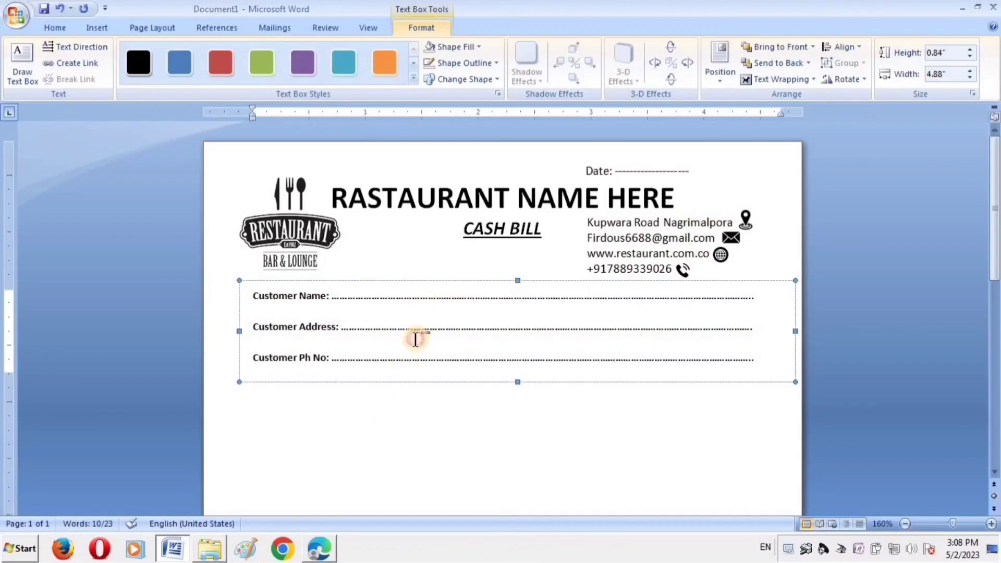
{"action": "left_click", "coordinate": [502, 416]}
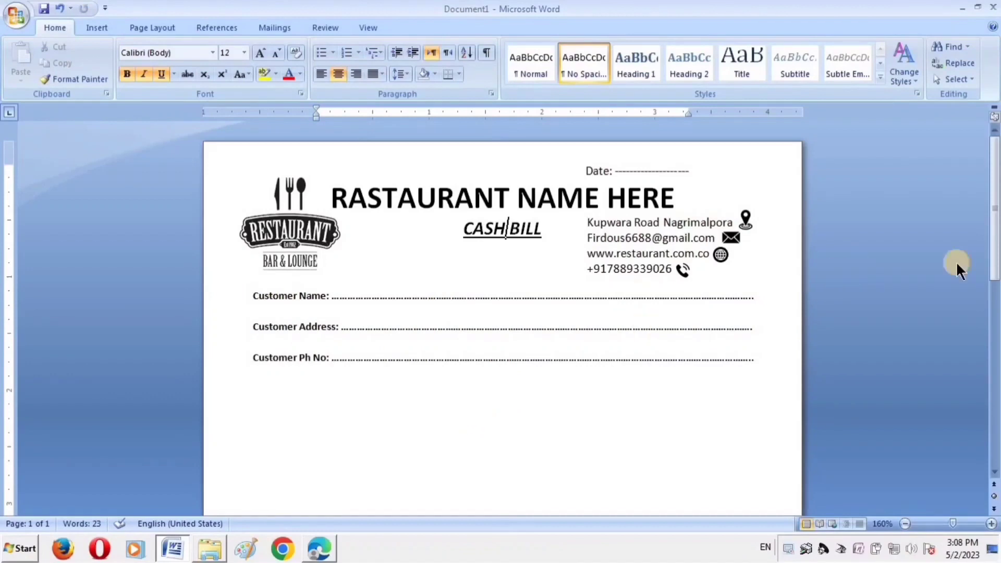
{"action": "left_click_drag", "start_coordinate": [995, 194], "coordinate": [993, 225]}
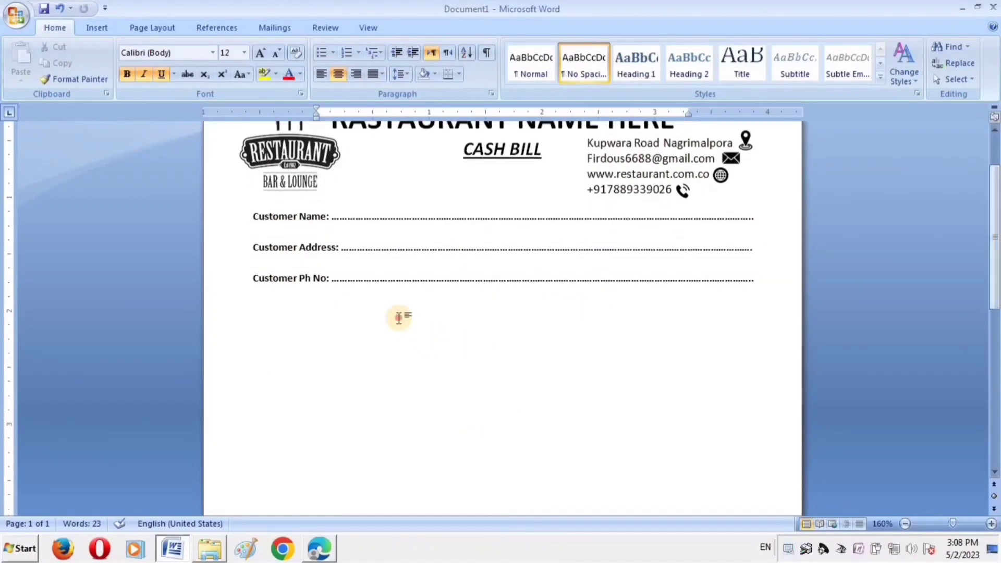
{"action": "left_click", "coordinate": [709, 303]}
{"action": "left_click", "coordinate": [746, 314]}
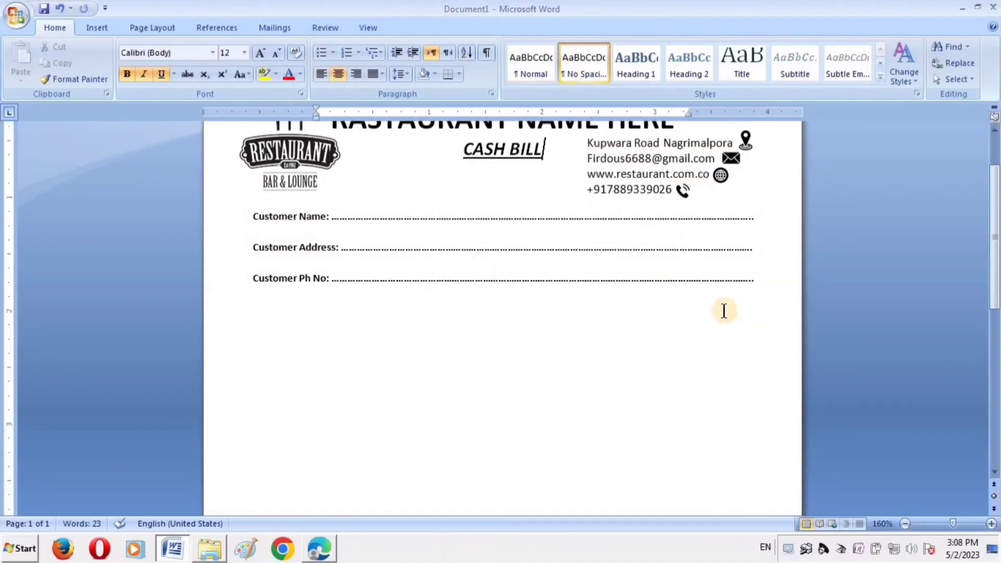
{"action": "left_click", "coordinate": [708, 301]}
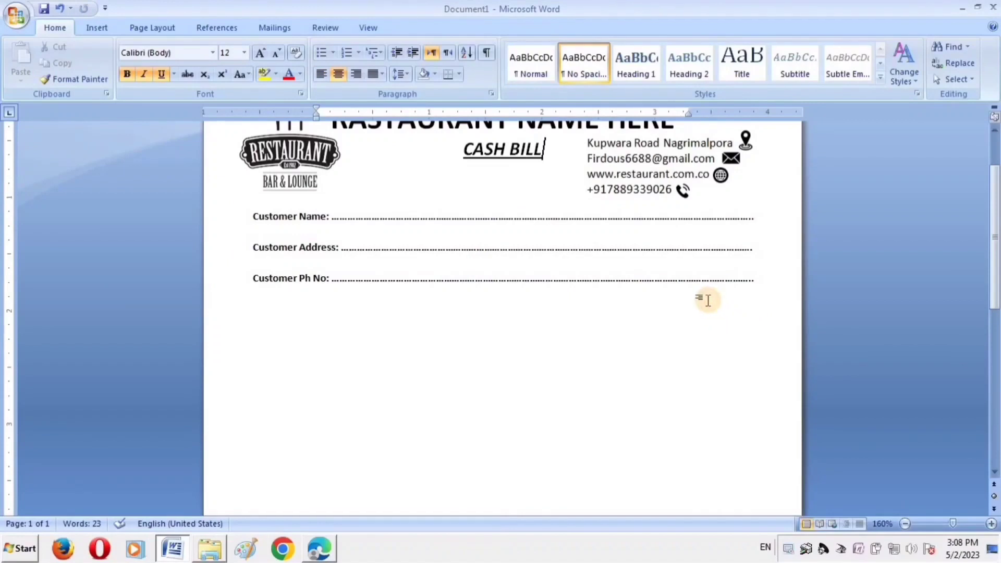
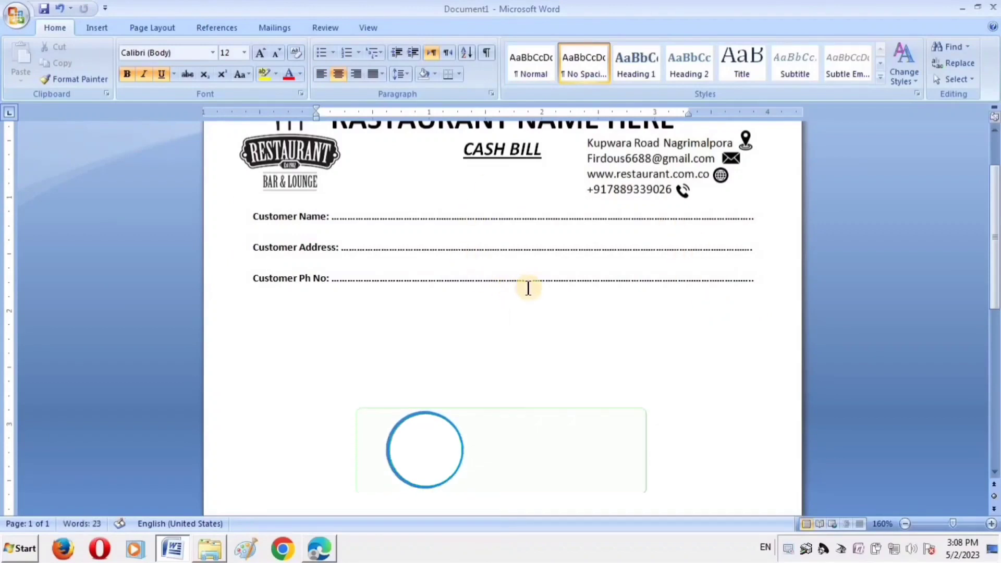
Remove bold and underline from the empty line below Customer Ph No.
{"action": "left_click", "coordinate": [459, 314]}
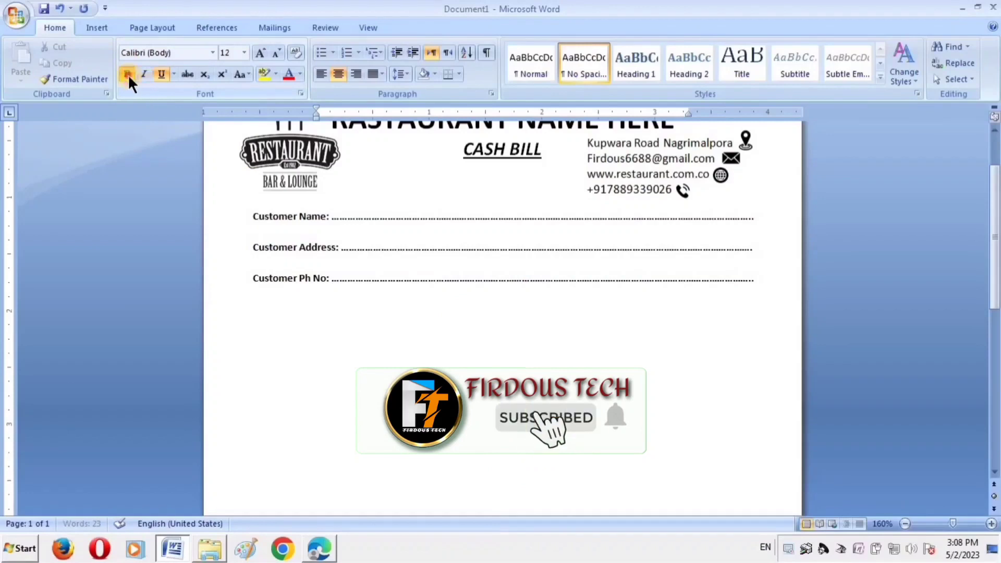
{"action": "left_click", "coordinate": [162, 74]}
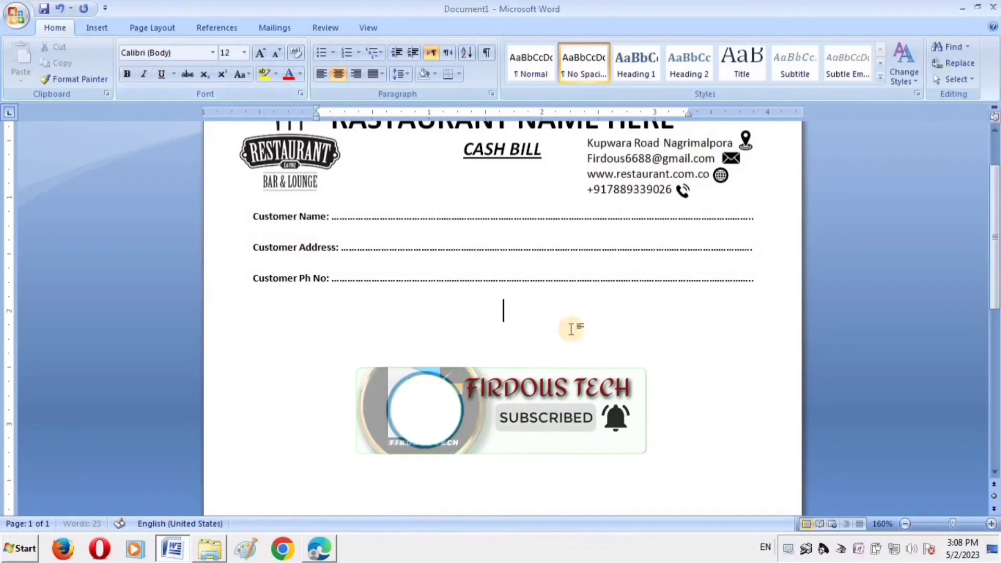
Insert a 5x5 table below the Customer Ph No line.
{"action": "left_click", "coordinate": [97, 28]}
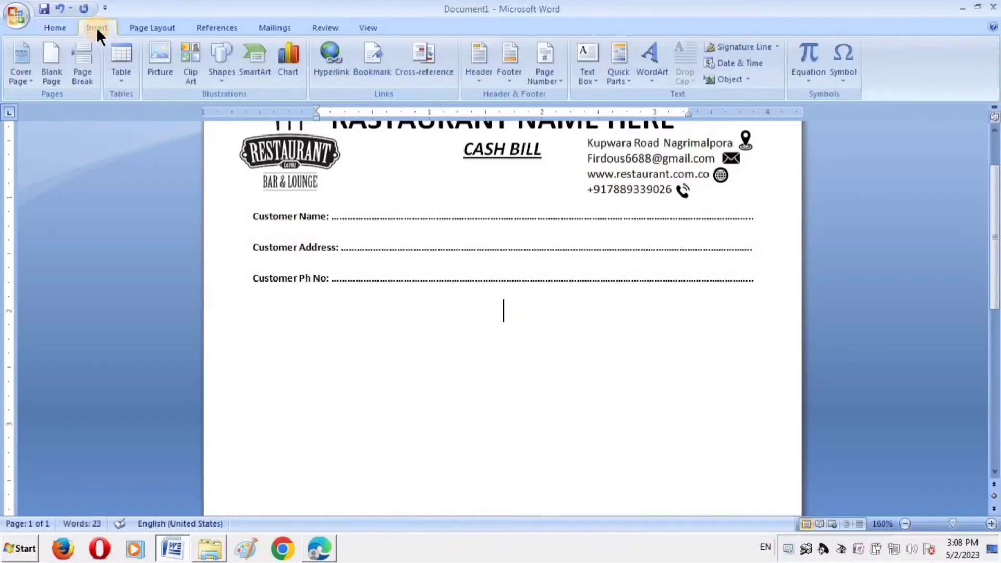
{"action": "left_click", "coordinate": [120, 58]}
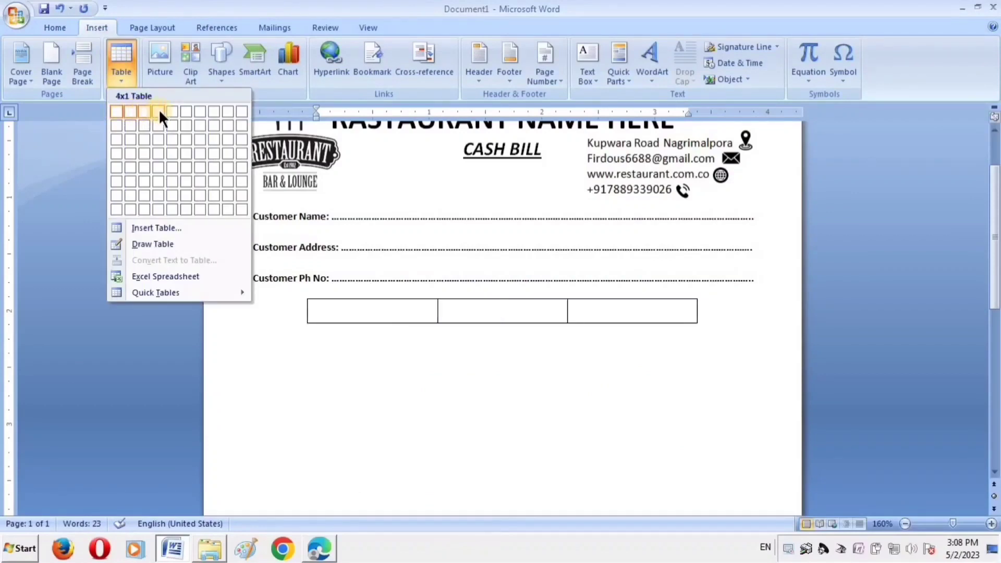
{"action": "left_click", "coordinate": [174, 167]}
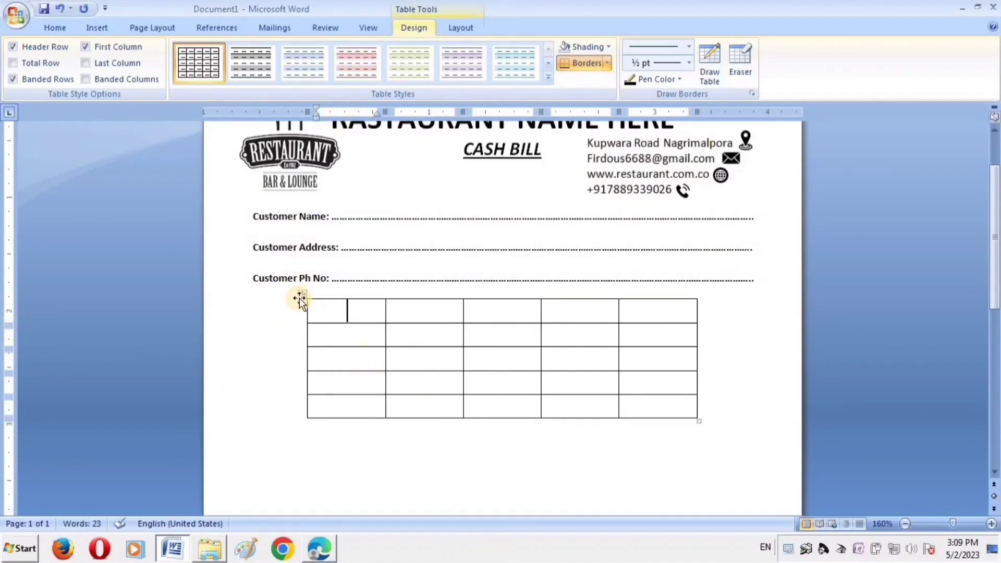
Move the table left so its edge lines up with the customer lines.
{"action": "left_click_drag", "start_coordinate": [304, 294], "coordinate": [223, 292]}
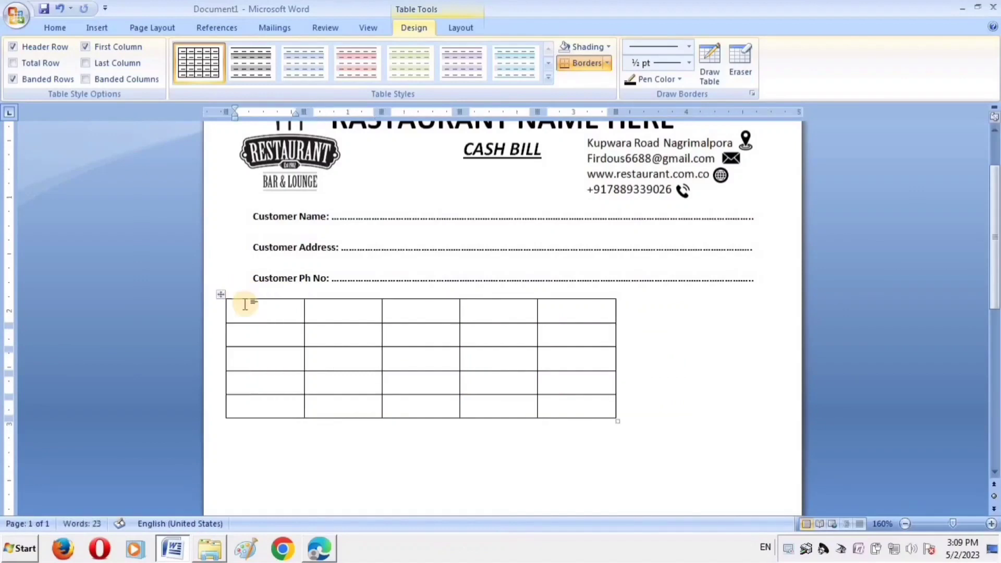
{"action": "left_click_drag", "start_coordinate": [234, 112], "coordinate": [225, 109]}
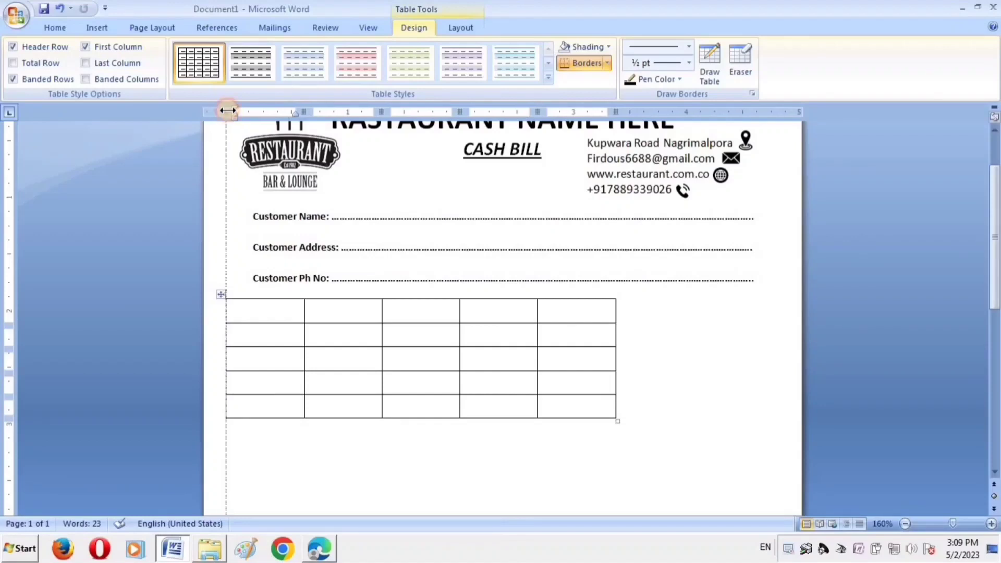
{"action": "left_click_drag", "start_coordinate": [224, 109], "coordinate": [231, 113]}
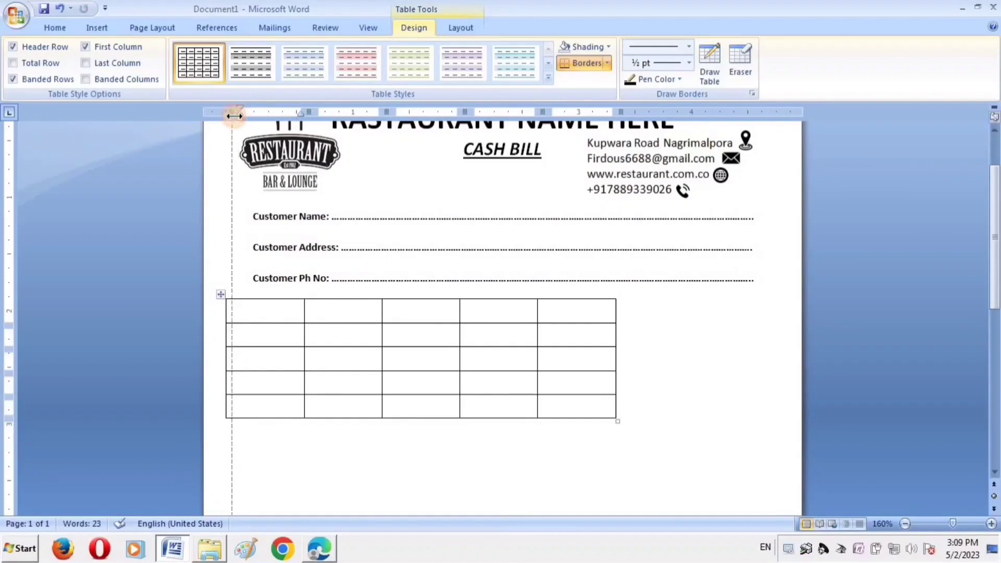
{"action": "left_click_drag", "start_coordinate": [235, 114], "coordinate": [240, 112]}
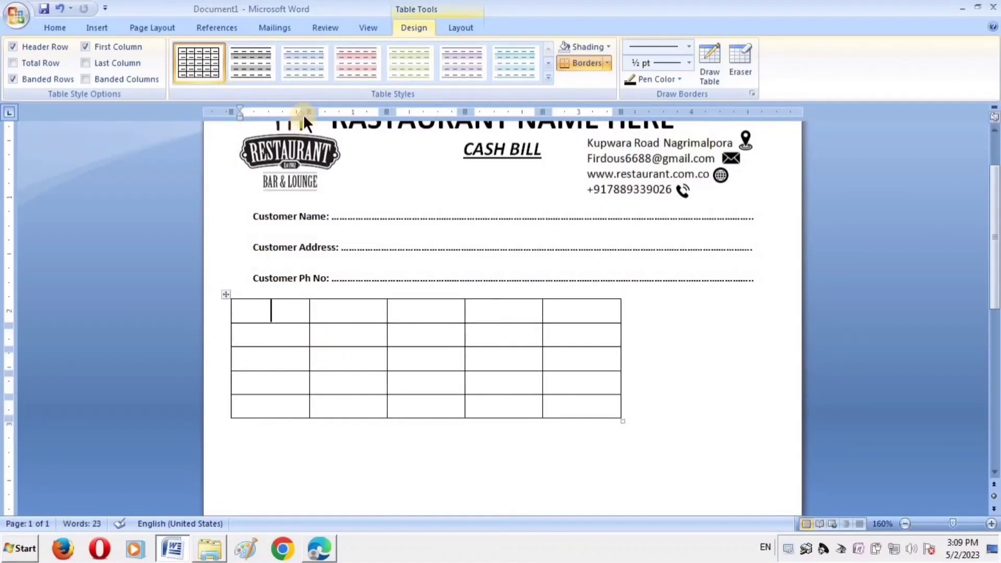
Narrow the first column, widen the second and later columns, and extend the table right.
{"action": "left_click_drag", "start_coordinate": [305, 109], "coordinate": [273, 110]}
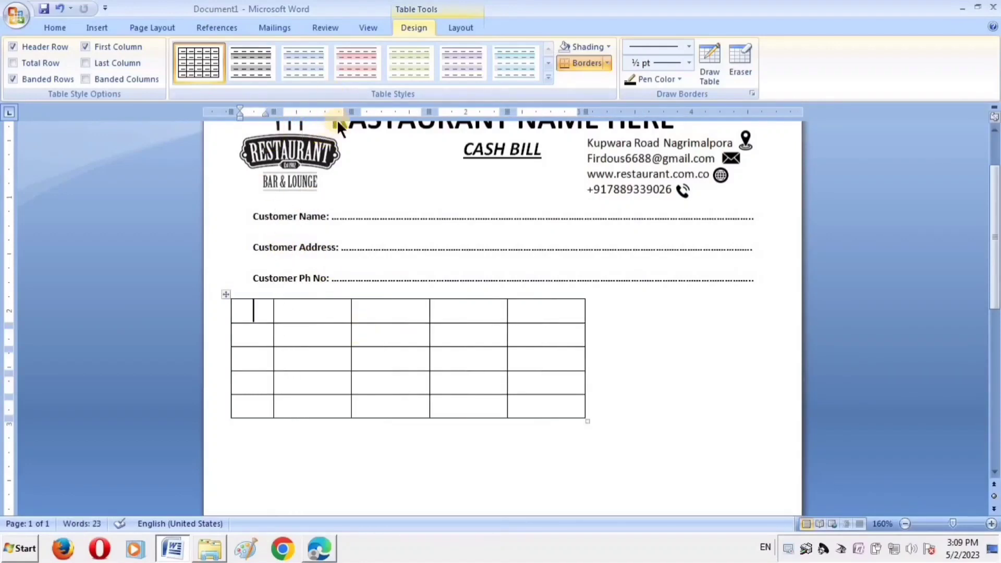
{"action": "left_click_drag", "start_coordinate": [351, 111], "coordinate": [422, 118]}
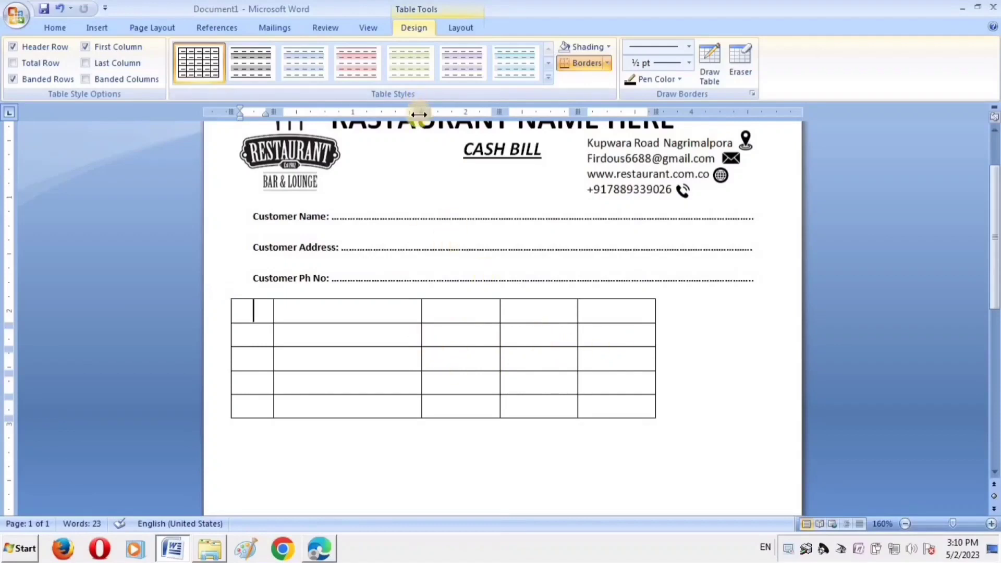
{"action": "left_click_drag", "start_coordinate": [420, 114], "coordinate": [478, 114]}
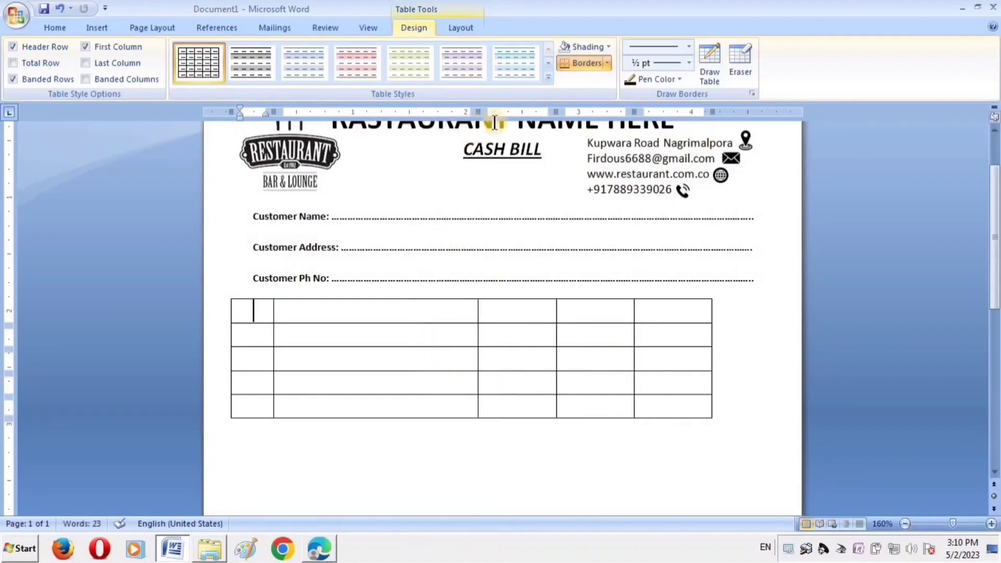
{"action": "left_click_drag", "start_coordinate": [556, 112], "coordinate": [563, 113]}
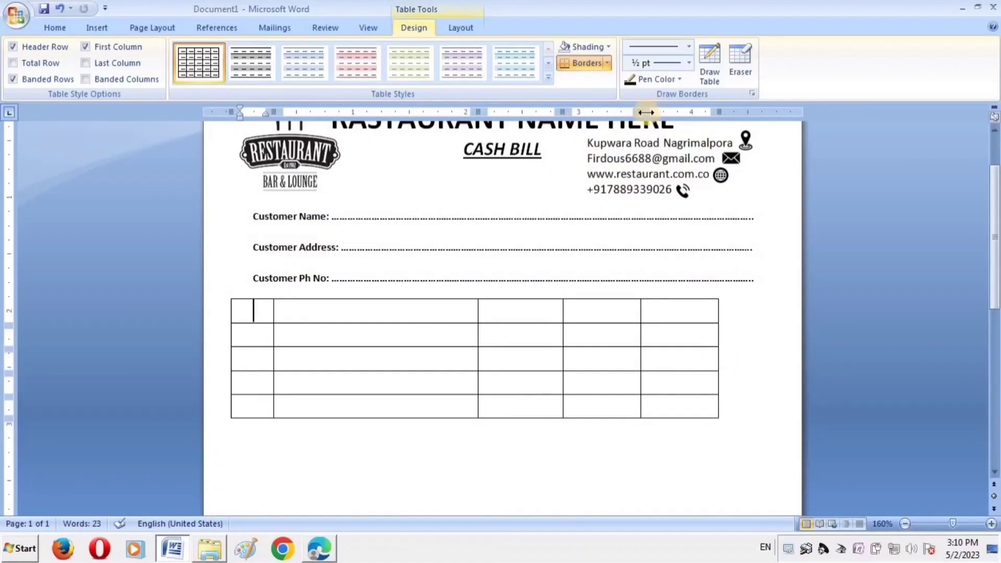
{"action": "left_click_drag", "start_coordinate": [646, 112], "coordinate": [668, 112]}
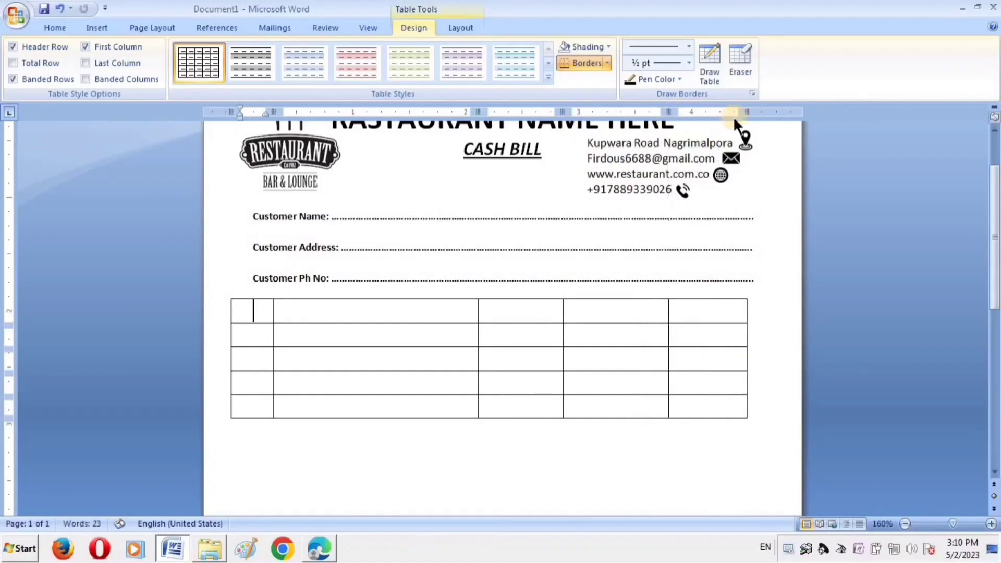
{"action": "left_click_drag", "start_coordinate": [743, 112], "coordinate": [778, 117]}
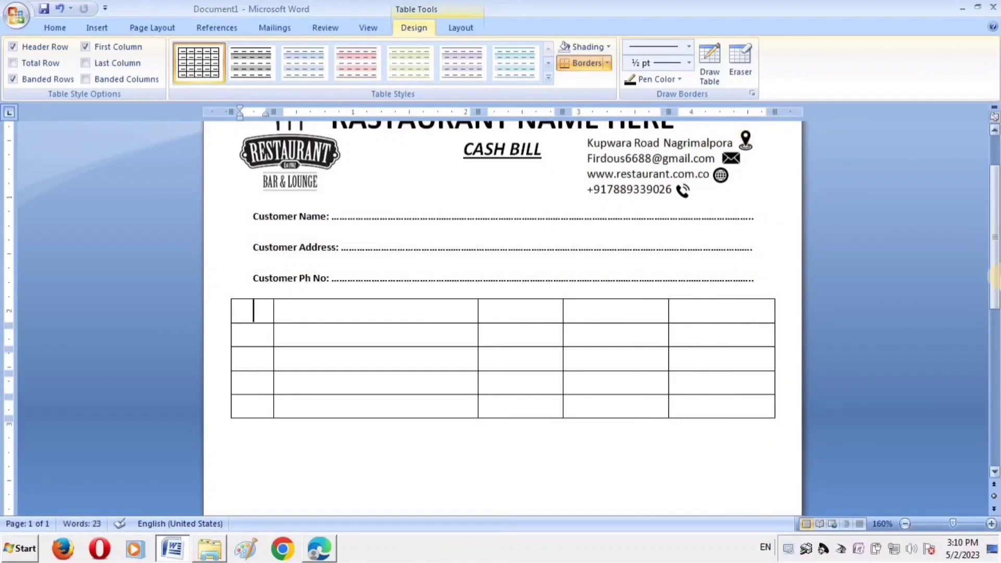
{"action": "scroll", "coordinate": [731, 125], "scroll_direction": "up", "scroll_amount": 2}
{"action": "scroll", "coordinate": [694, 121], "scroll_direction": "down", "scroll_amount": 2}
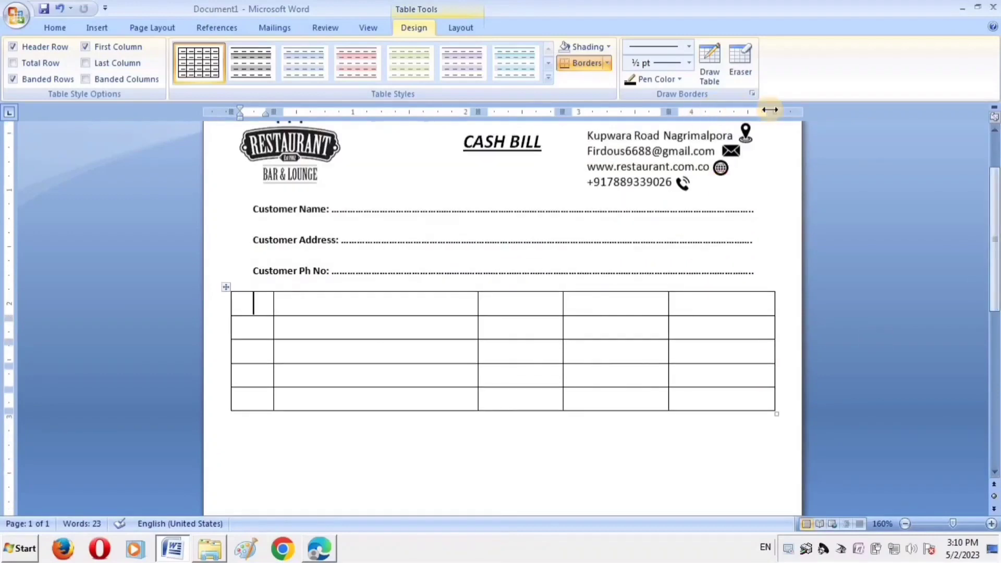
Widen the fourth column and pull the table's right edge back to the margin.
{"action": "left_click_drag", "start_coordinate": [776, 112], "coordinate": [767, 112]}
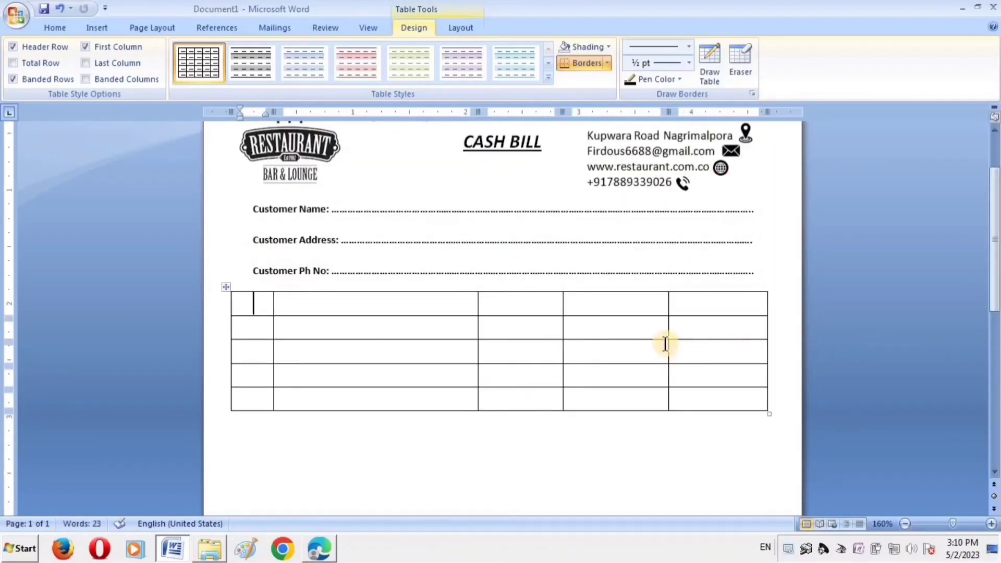
{"action": "left_click_drag", "start_coordinate": [666, 344], "coordinate": [670, 340]}
{"action": "left_click", "coordinate": [660, 327]}
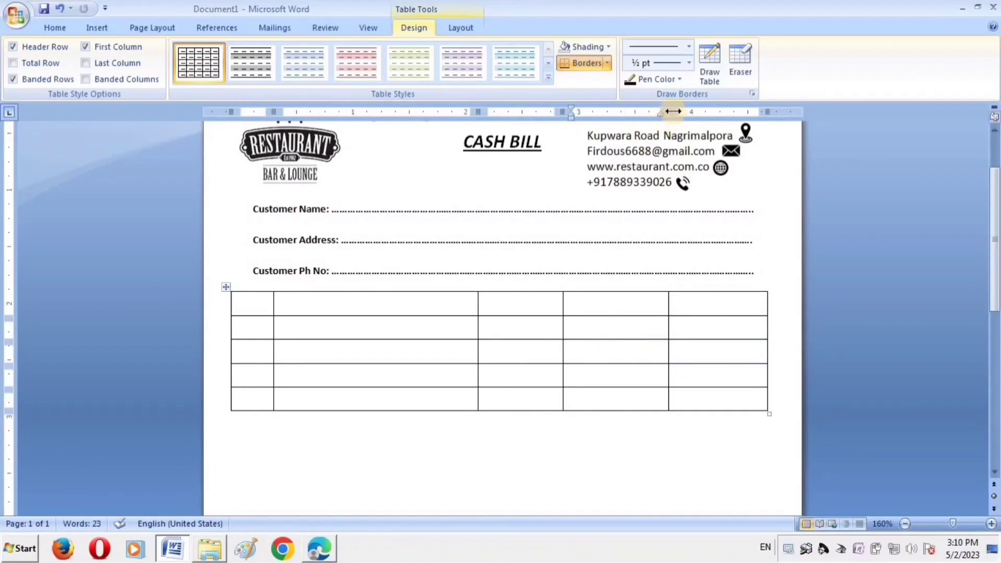
{"action": "left_click_drag", "start_coordinate": [673, 111], "coordinate": [688, 118]}
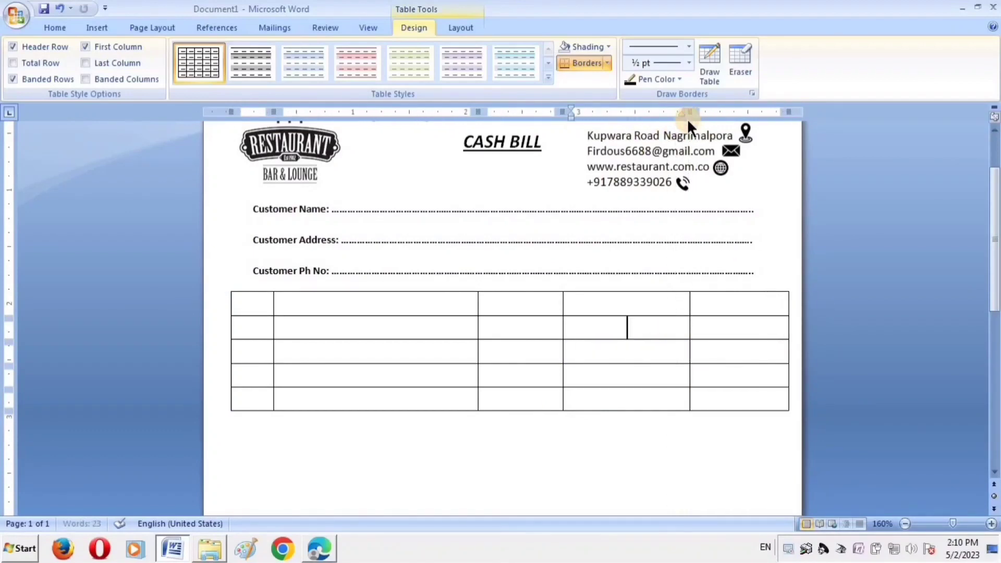
{"action": "left_click", "coordinate": [779, 352]}
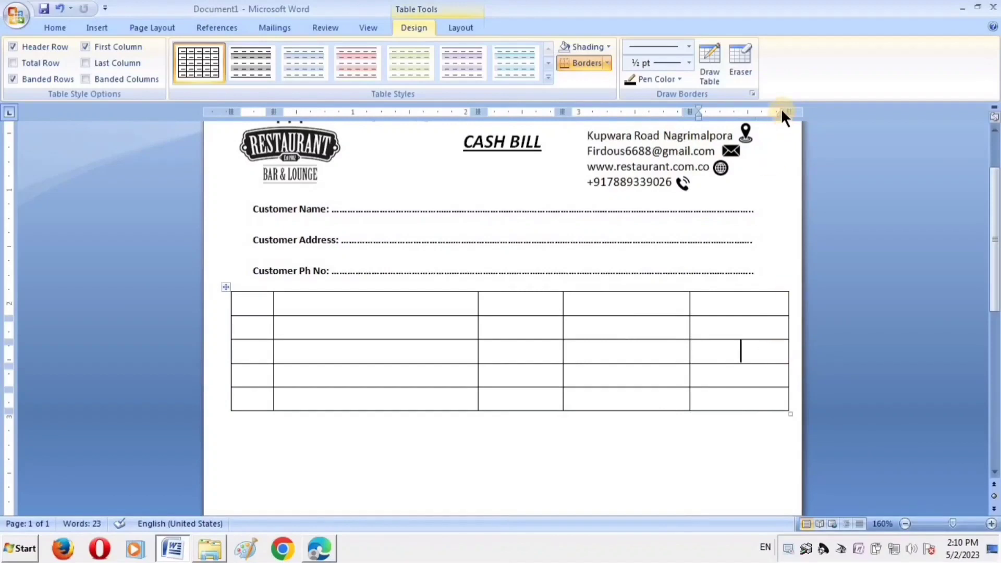
{"action": "left_click_drag", "start_coordinate": [782, 112], "coordinate": [768, 113]}
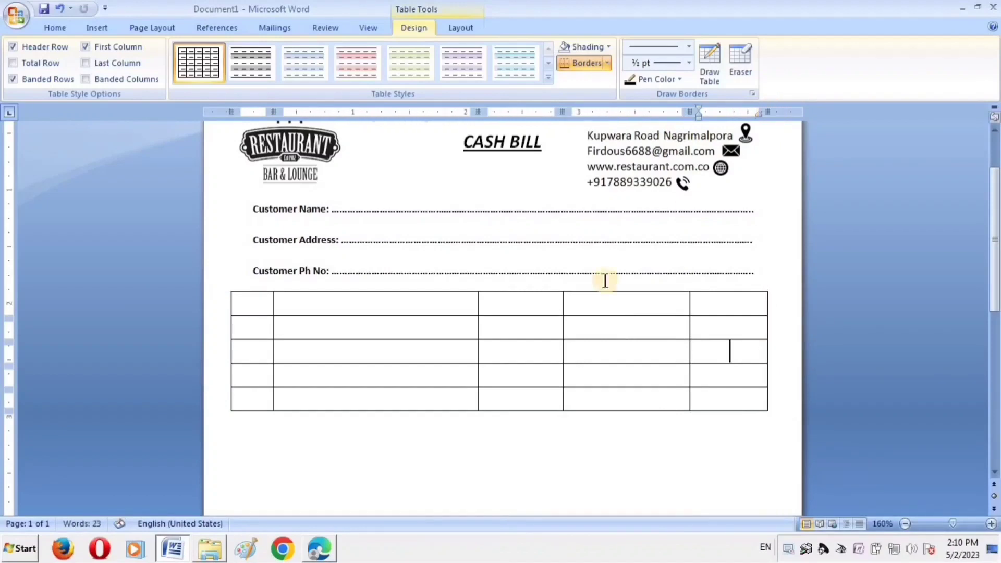
Drag column borders to widen the second, third and first columns, then reposition the table.
{"action": "left_click_drag", "start_coordinate": [562, 324], "coordinate": [597, 331]}
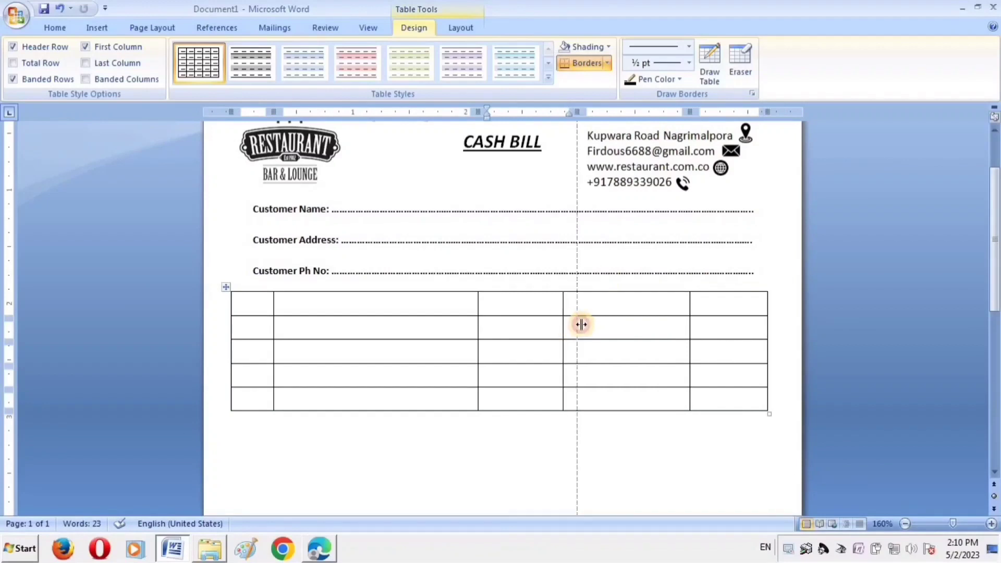
{"action": "left_click_drag", "start_coordinate": [597, 328], "coordinate": [613, 331]}
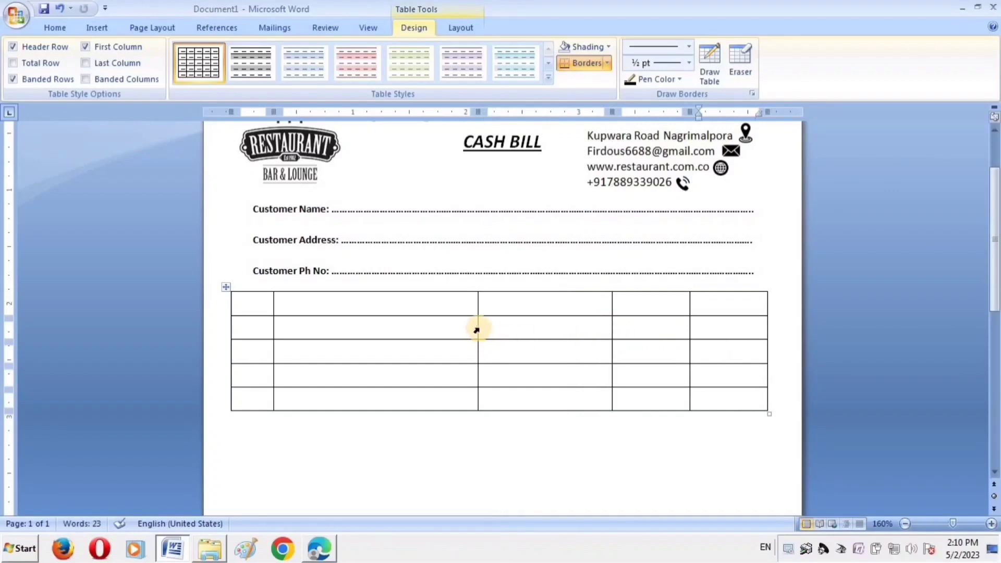
{"action": "left_click_drag", "start_coordinate": [478, 329], "coordinate": [547, 342]}
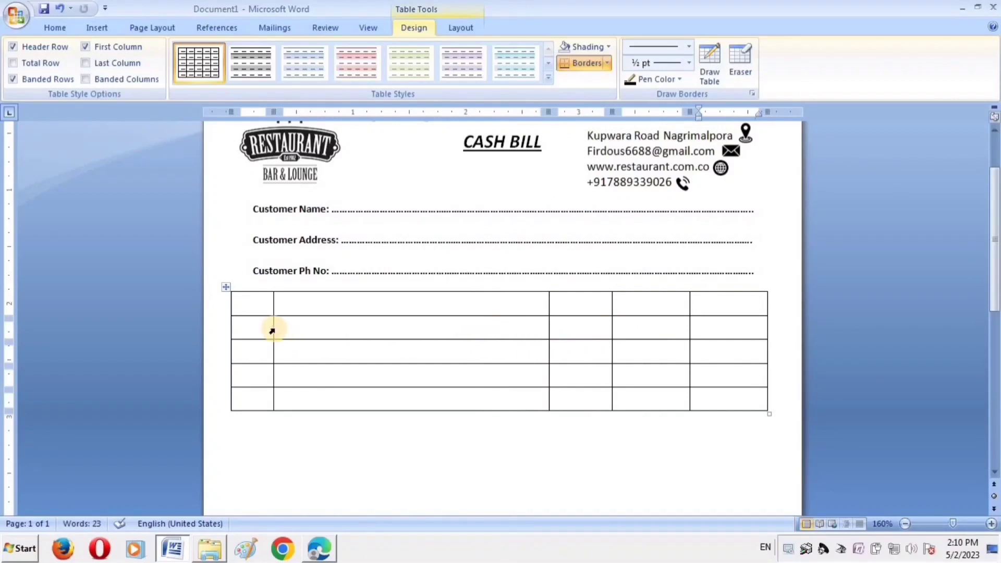
{"action": "left_click_drag", "start_coordinate": [271, 330], "coordinate": [281, 329]}
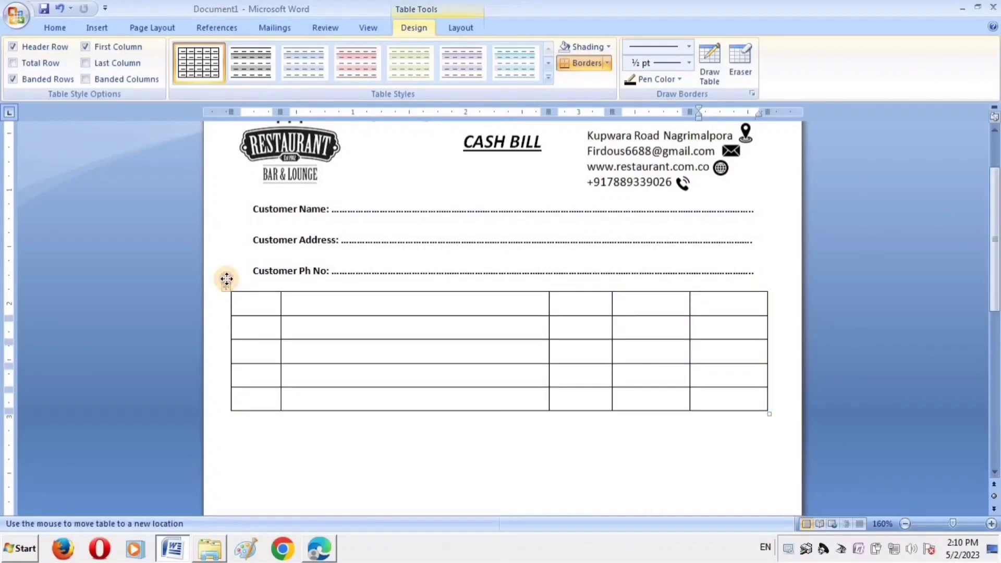
{"action": "left_click_drag", "start_coordinate": [226, 287], "coordinate": [229, 280]}
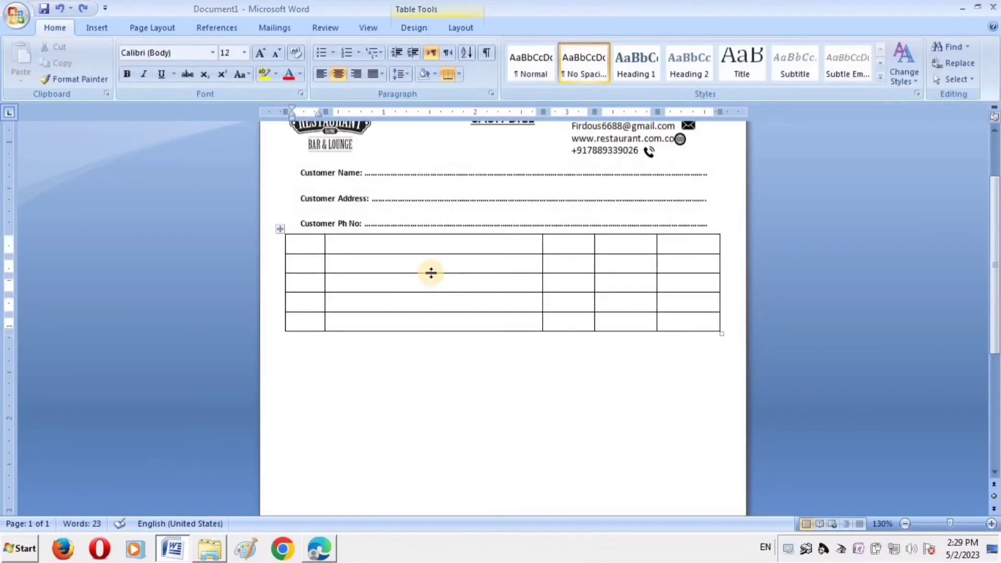
Stretch the table's second row much taller to form the item listing area.
{"action": "left_click_drag", "start_coordinate": [430, 272], "coordinate": [428, 401]}
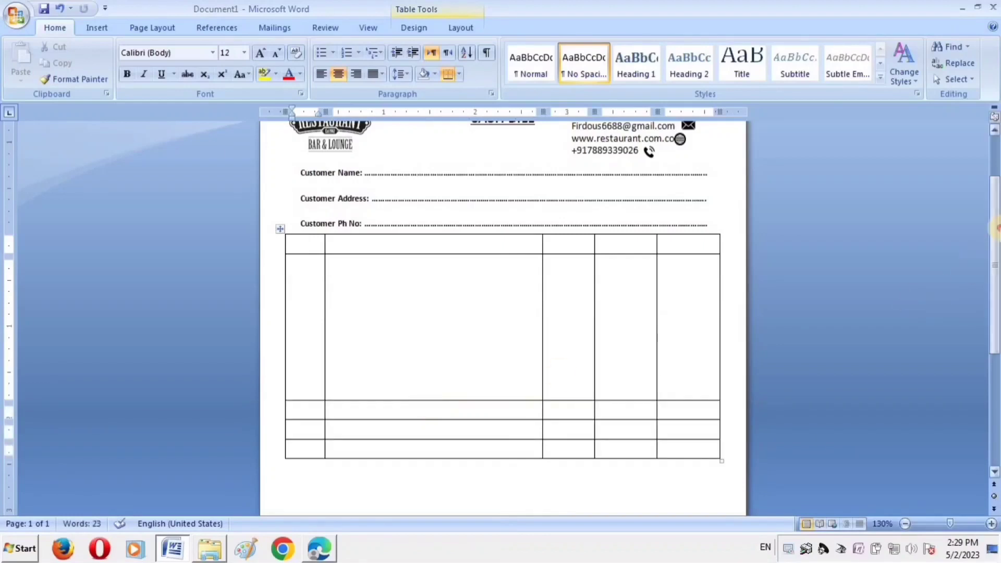
{"action": "mouse_move", "coordinate": [996, 228]}
{"action": "left_mouse_down"}
{"action": "mouse_move", "coordinate": [998, 308]}
{"action": "mouse_move", "coordinate": [989, 266]}
{"action": "left_mouse_up"}
{"action": "left_click_drag", "start_coordinate": [488, 239], "coordinate": [485, 226]}
{"action": "scroll", "coordinate": [984, 409], "scroll_direction": "down", "scroll_amount": 4}
{"action": "scroll", "coordinate": [994, 313], "scroll_direction": "up", "scroll_amount": 4}
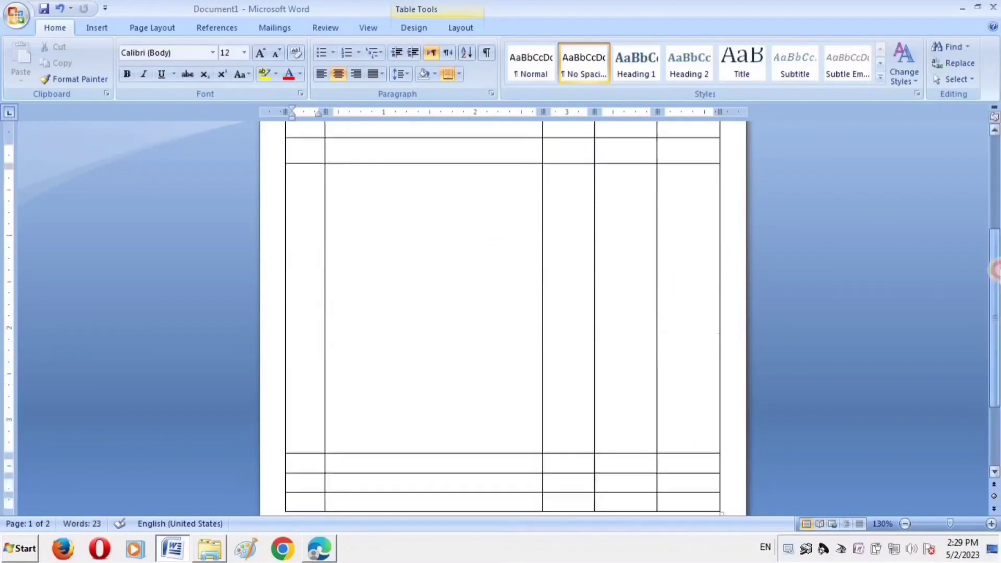
{"action": "left_click_drag", "start_coordinate": [996, 270], "coordinate": [994, 188]}
{"action": "scroll", "coordinate": [323, 300], "scroll_direction": "down", "scroll_amount": 1}
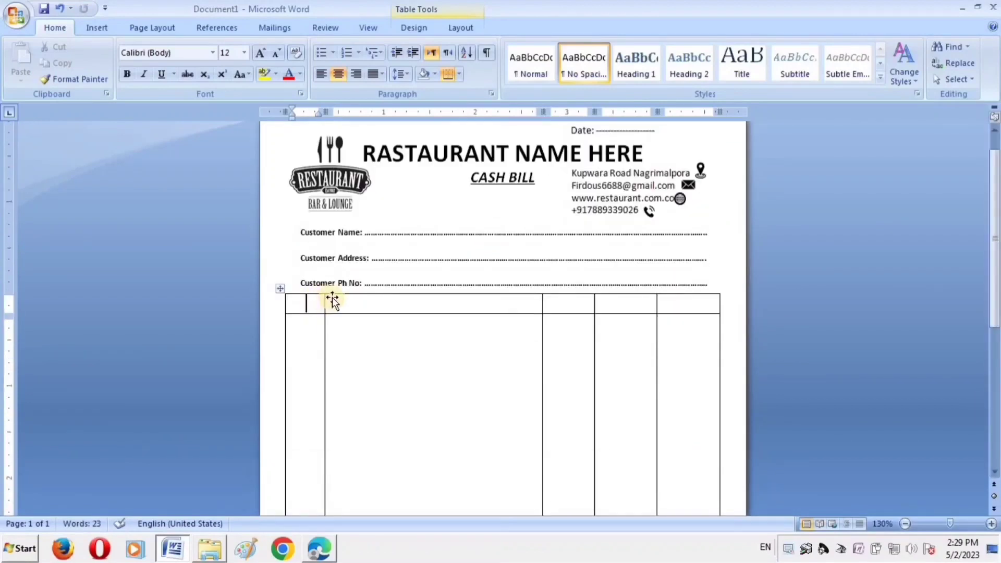
Select the table and set the border pen to a solid 1½ pt line.
{"action": "left_click", "coordinate": [280, 290]}
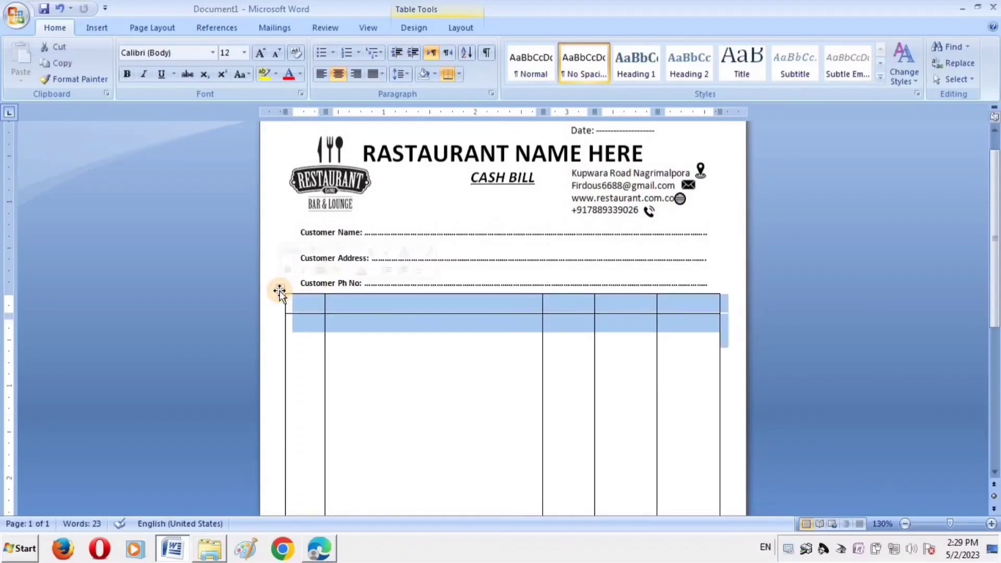
{"action": "left_click", "coordinate": [449, 24]}
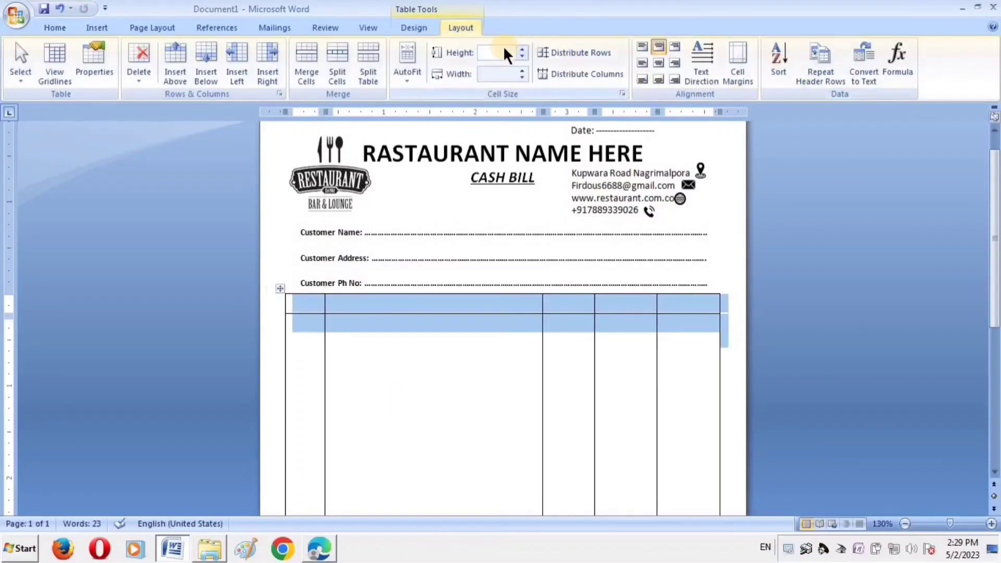
{"action": "left_click", "coordinate": [433, 26]}
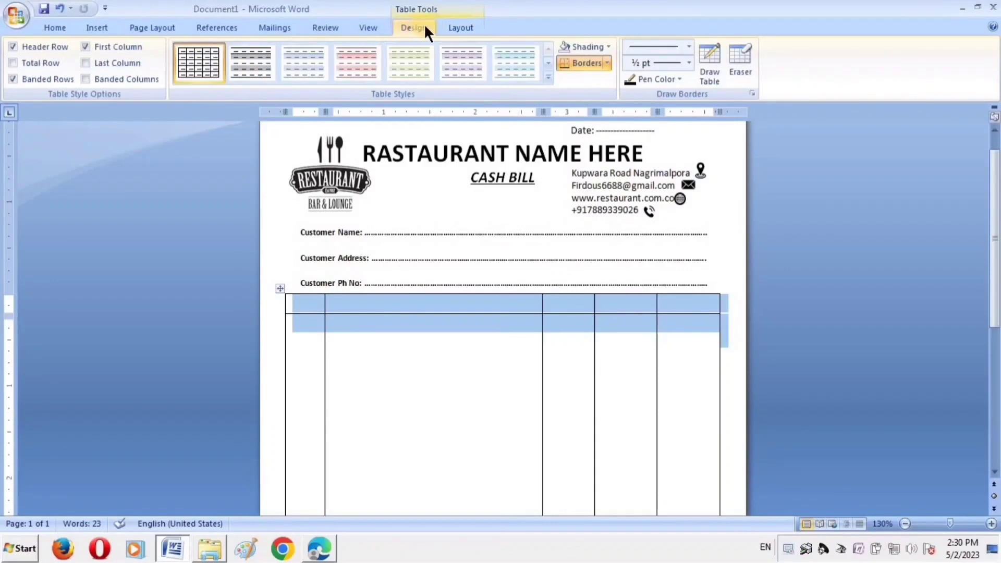
{"action": "left_click", "coordinate": [686, 64]}
{"action": "left_click", "coordinate": [686, 64]}
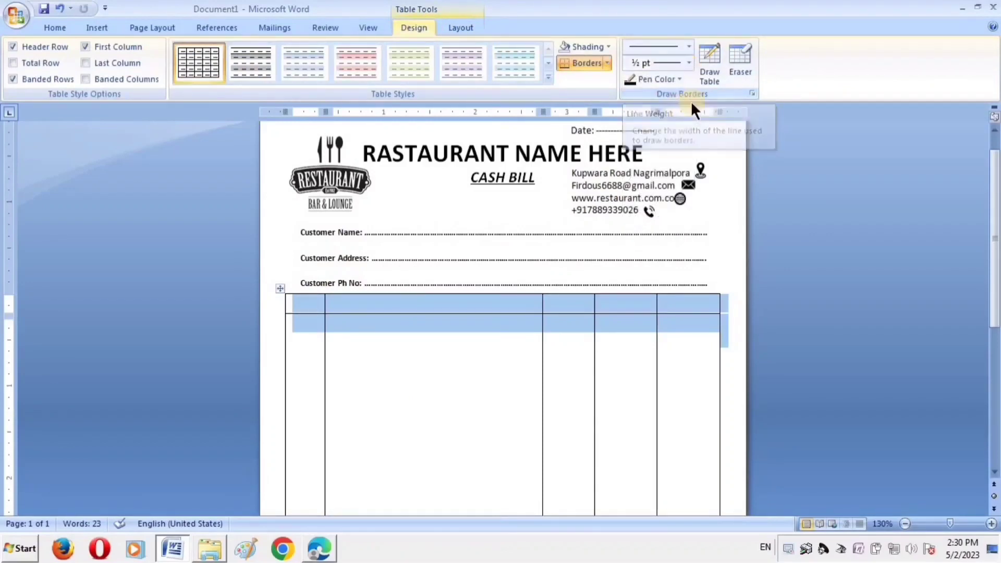
{"action": "left_click", "coordinate": [689, 63]}
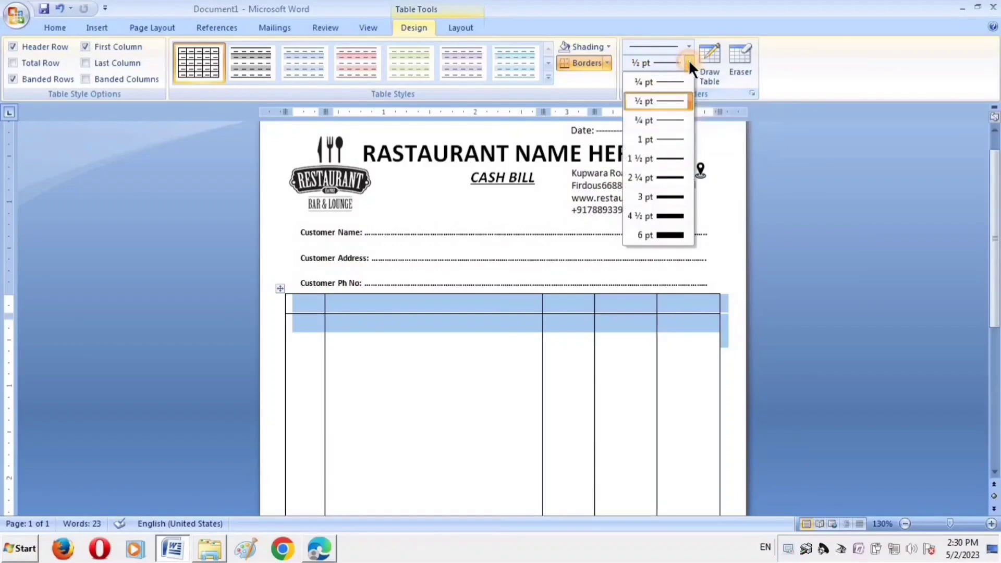
{"action": "left_click", "coordinate": [665, 158]}
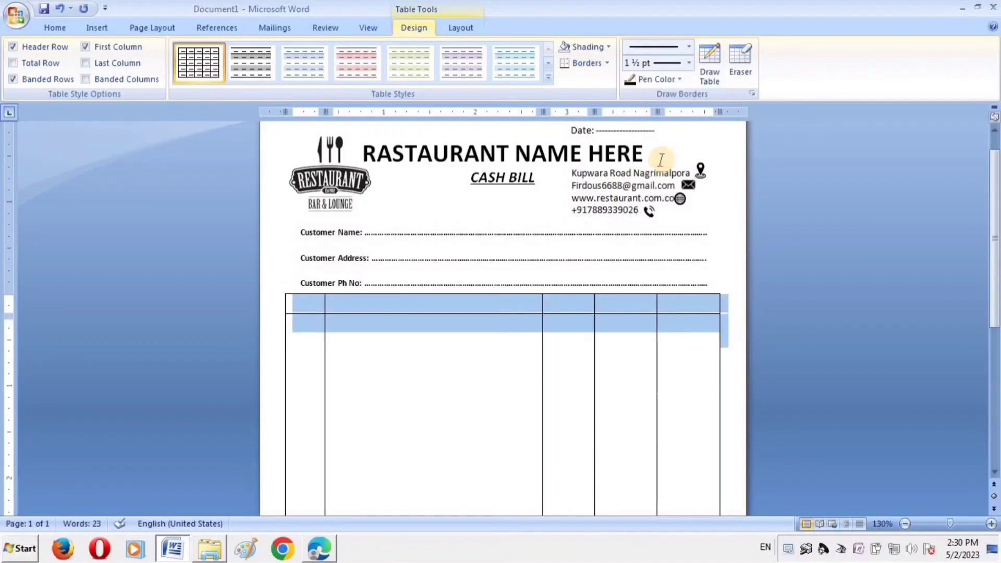
{"action": "left_click", "coordinate": [689, 46]}
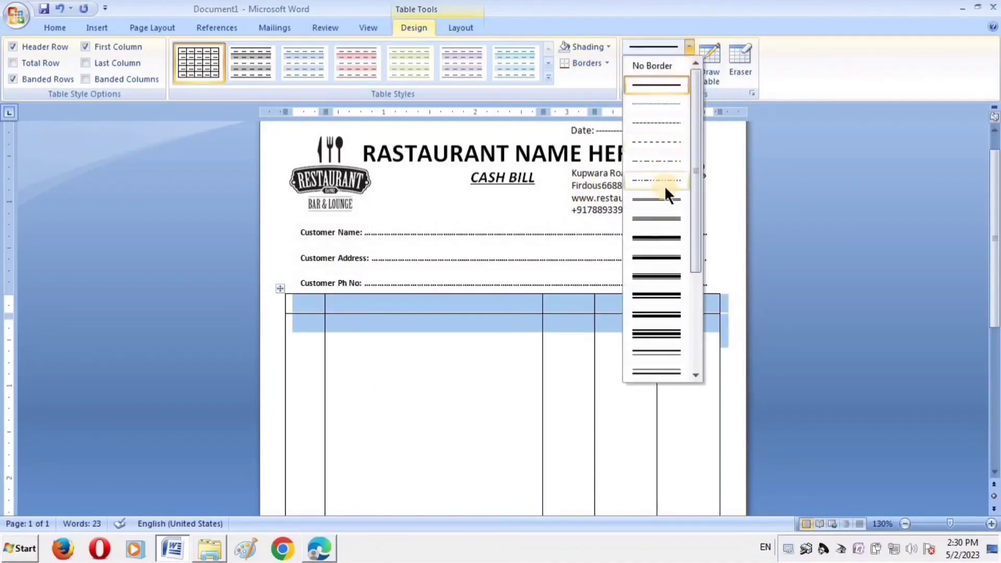
{"action": "left_click", "coordinate": [658, 84]}
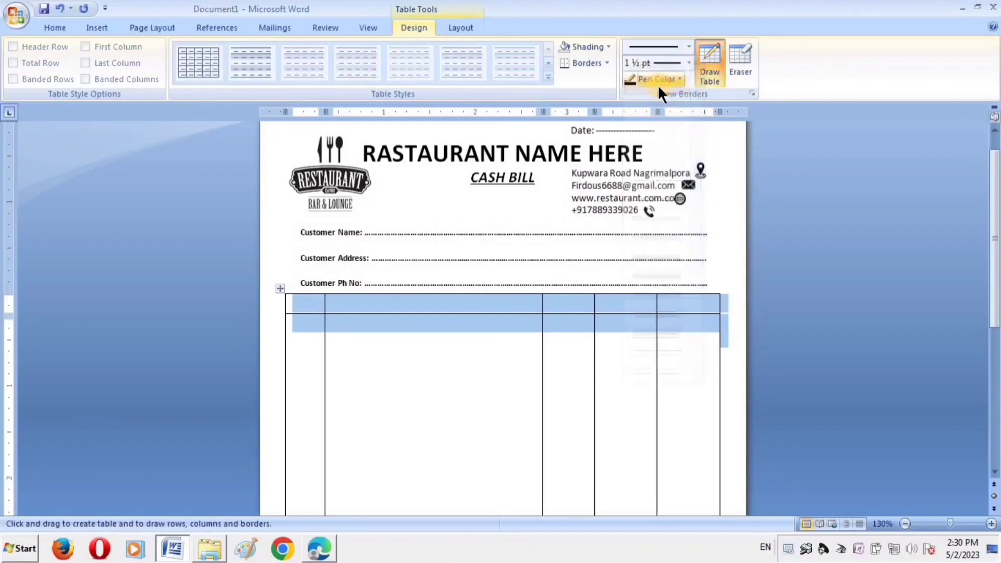
Apply All Borders so every table line uses the 1½ pt border.
{"action": "left_click", "coordinate": [608, 63]}
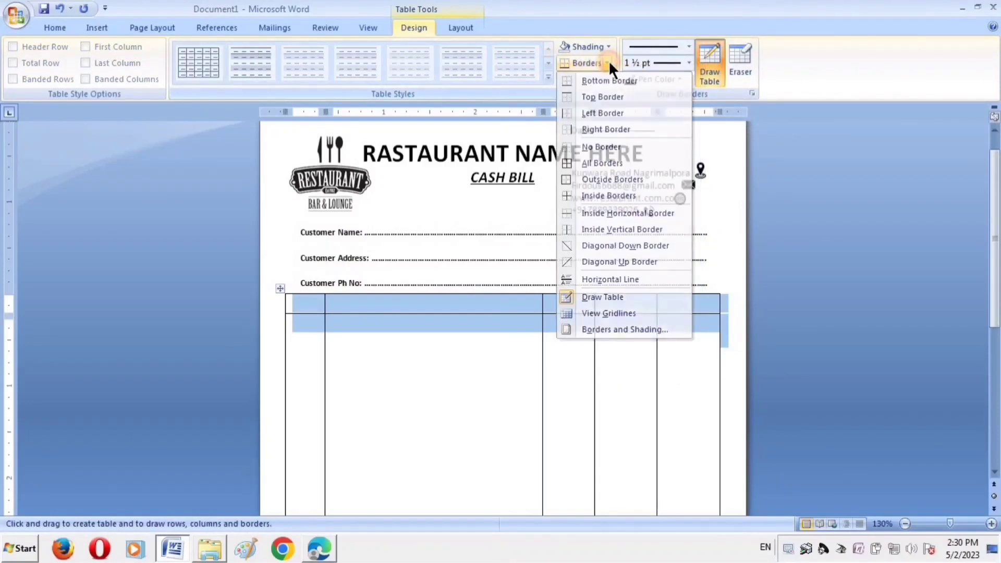
{"action": "left_click", "coordinate": [609, 62]}
{"action": "left_click", "coordinate": [609, 62]}
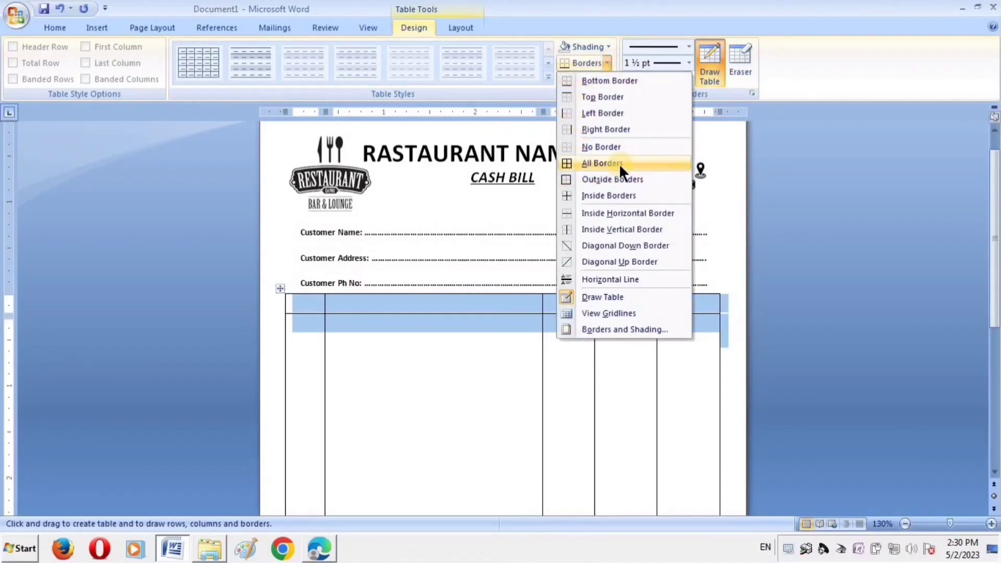
{"action": "left_click", "coordinate": [576, 163]}
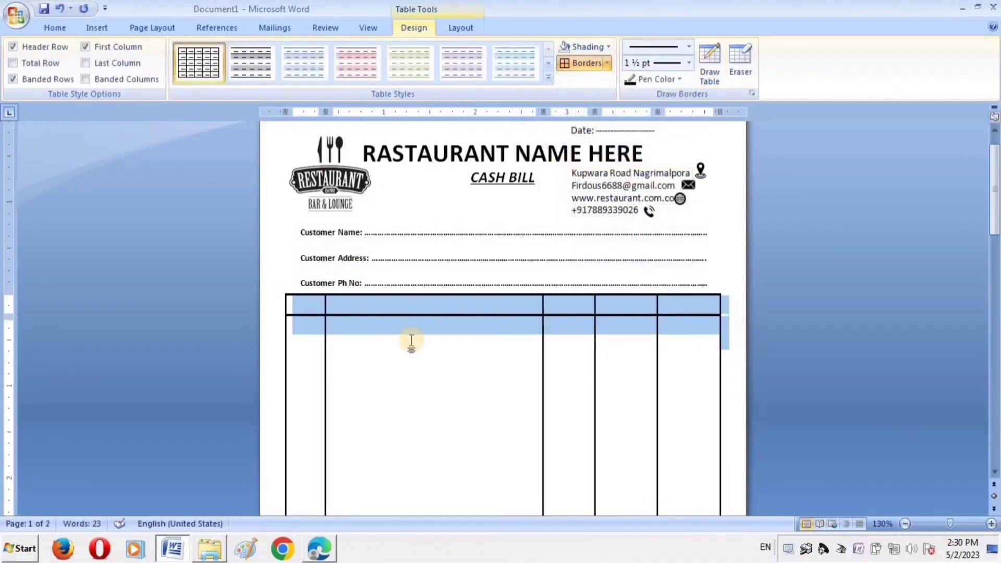
{"action": "left_click", "coordinate": [530, 422]}
Shorten the tall item row slightly by dragging its border up.
{"action": "left_click_drag", "start_coordinate": [994, 190], "coordinate": [995, 268]}
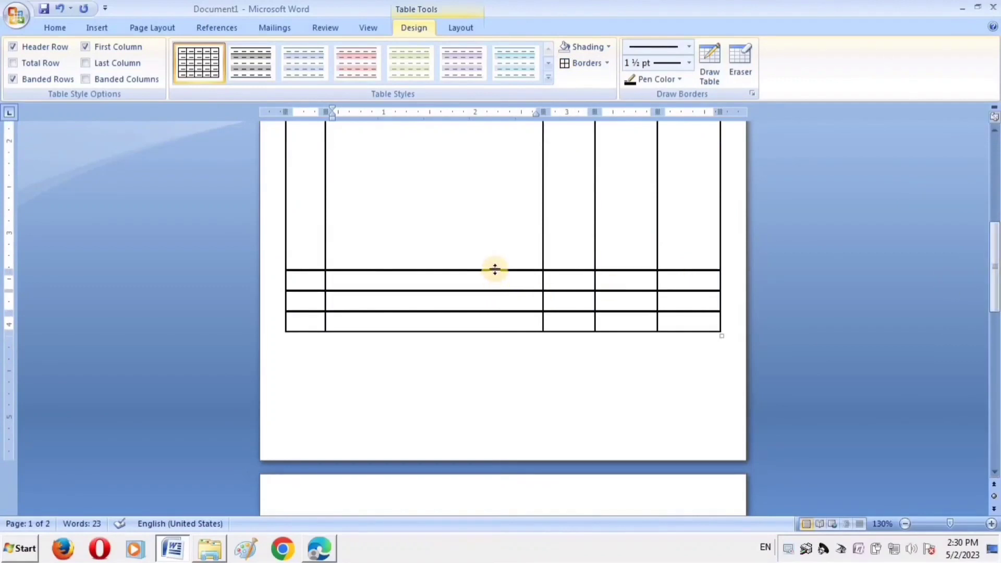
{"action": "left_click_drag", "start_coordinate": [495, 270], "coordinate": [494, 262]}
{"action": "scroll", "coordinate": [494, 261], "scroll_direction": "up", "scroll_amount": 5}
{"action": "mouse_move", "coordinate": [988, 313]}
{"action": "left_mouse_down"}
{"action": "mouse_move", "coordinate": [989, 356]}
{"action": "mouse_move", "coordinate": [988, 253]}
{"action": "left_mouse_up"}
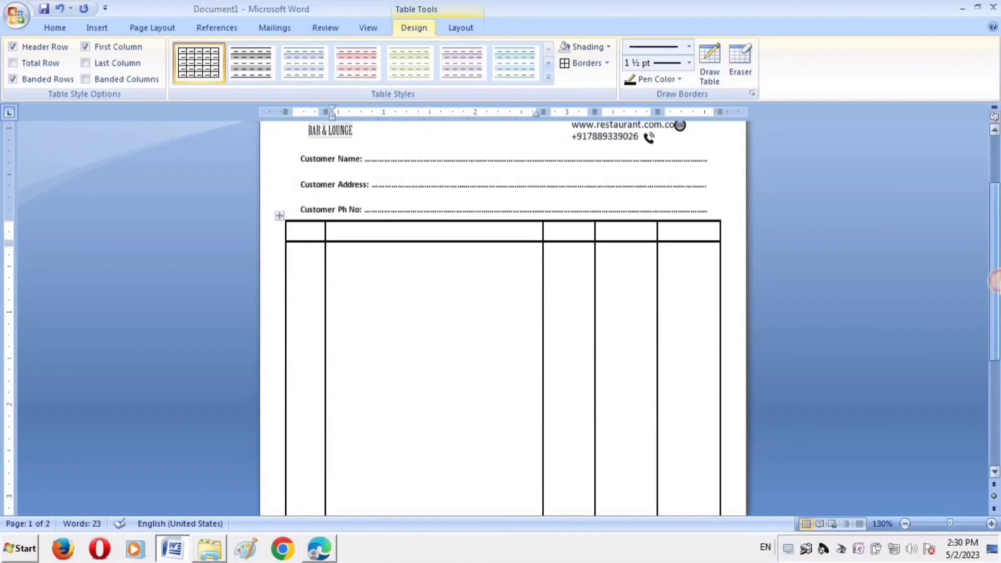
Enter S.NO in the first header cell.
{"action": "left_click", "coordinate": [307, 232]}
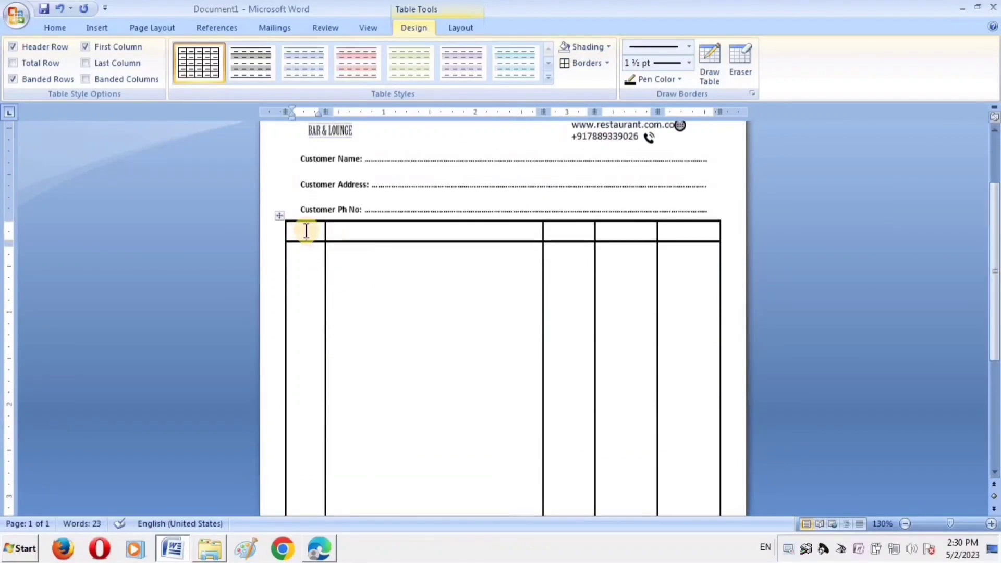
{"action": "type", "text": "S"}
{"action": "type", "text": "NO"}
{"action": "key", "text": "BackSpace"}
{"action": "key", "text": "BackSpace"}
{"action": "key", "text": "BackSpace"}
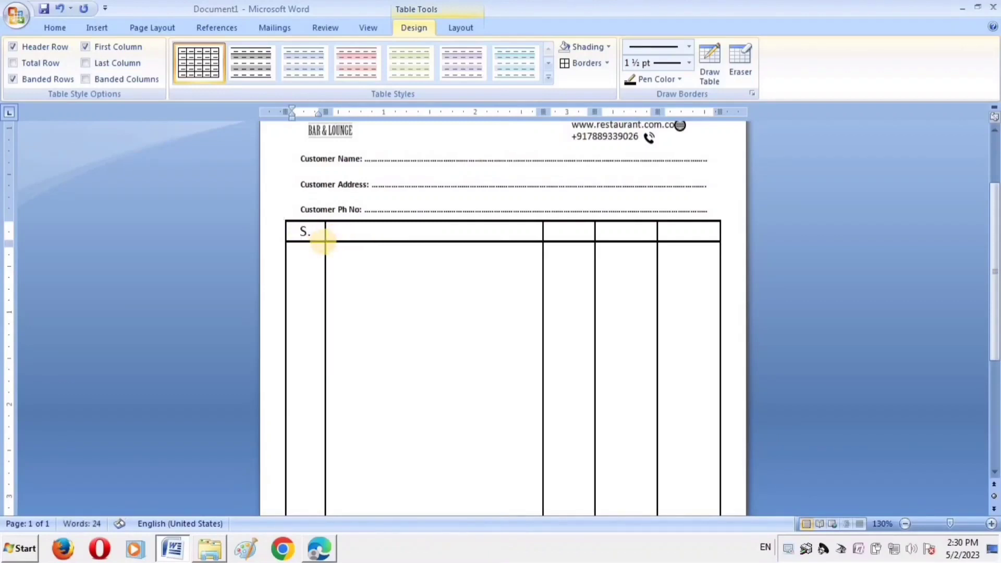
{"action": "type", "text": "NO"}
{"action": "left_click", "coordinate": [402, 230]}
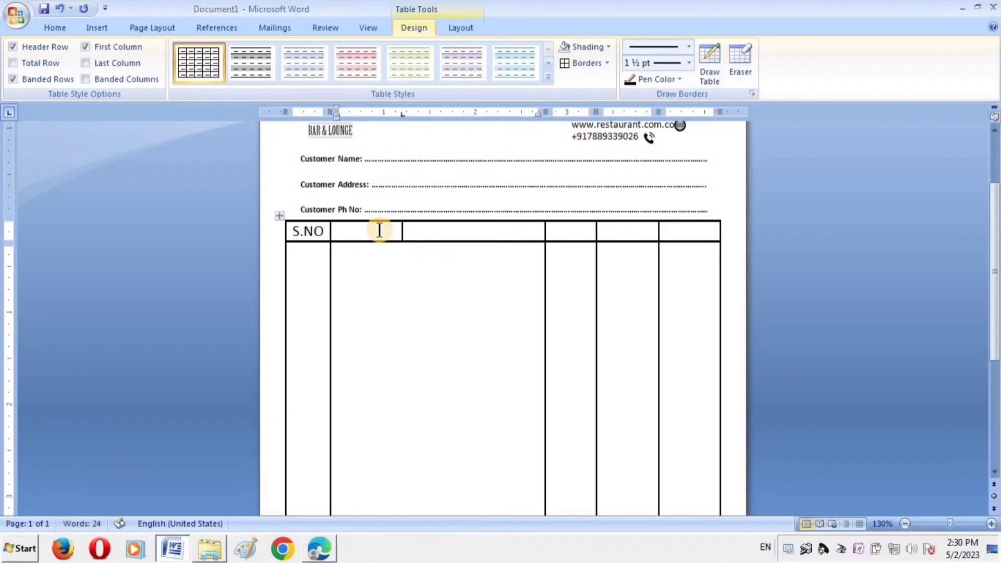
{"action": "left_click_drag", "start_coordinate": [291, 230], "coordinate": [678, 250]}
{"action": "scroll", "coordinate": [675, 501], "scroll_direction": "down", "scroll_amount": 5}
{"action": "left_click_drag", "start_coordinate": [295, 308], "coordinate": [671, 360]}
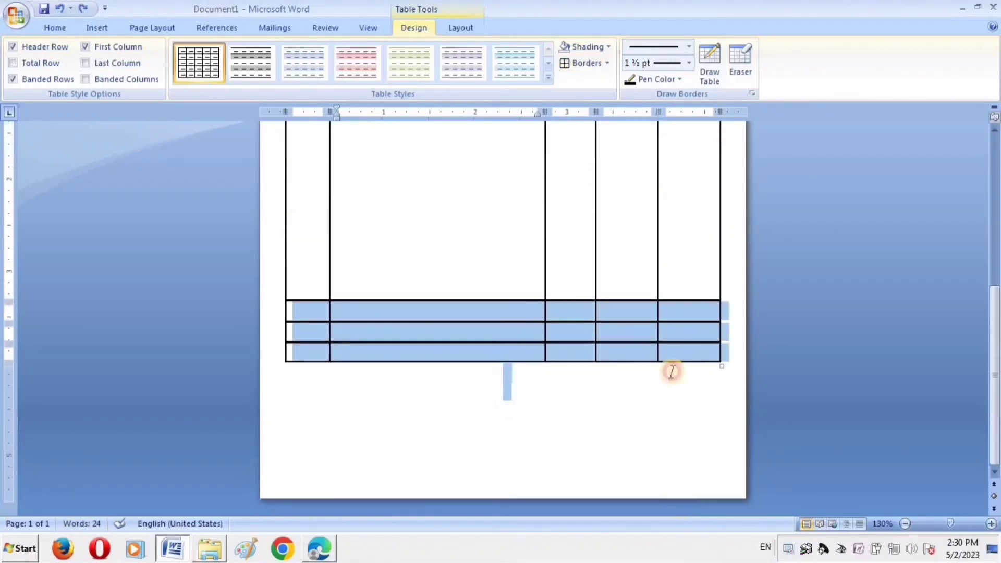
{"action": "left_click", "coordinate": [55, 29]}
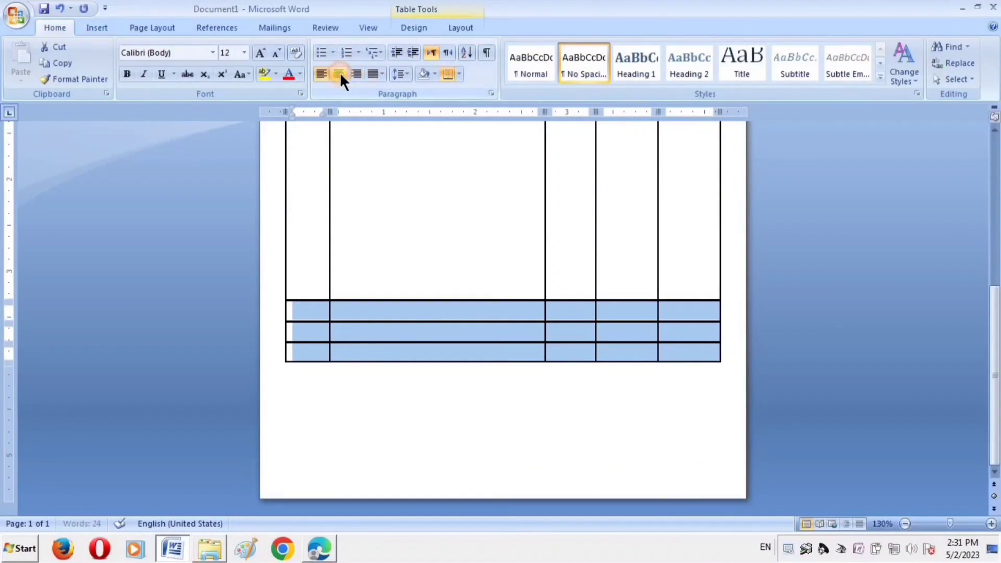
{"action": "left_click_drag", "start_coordinate": [990, 324], "coordinate": [990, 183]}
Enter 'Name of item' in the second header cell and centre the top rows.
{"action": "left_click", "coordinate": [412, 320]}
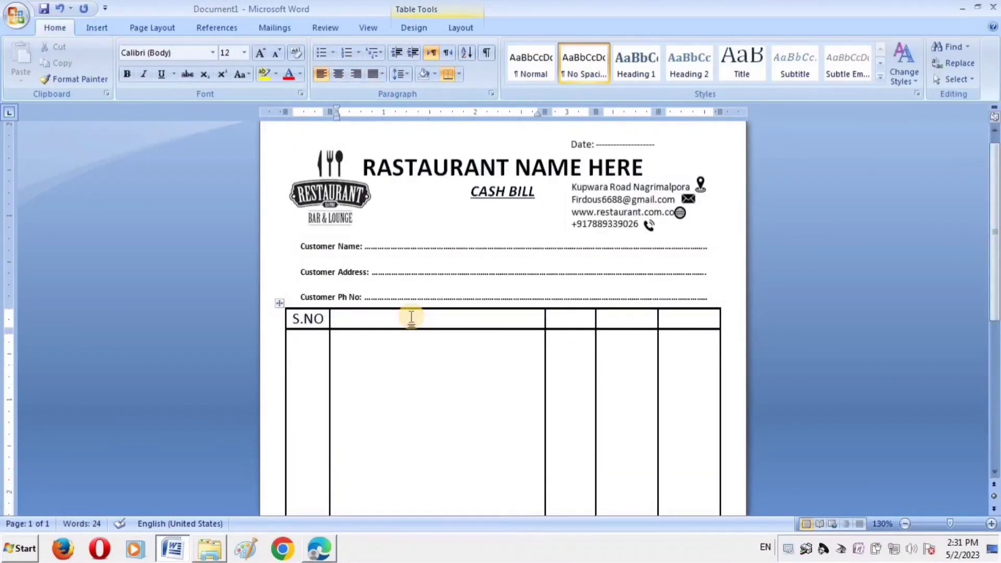
{"action": "type", "text": "Name"}
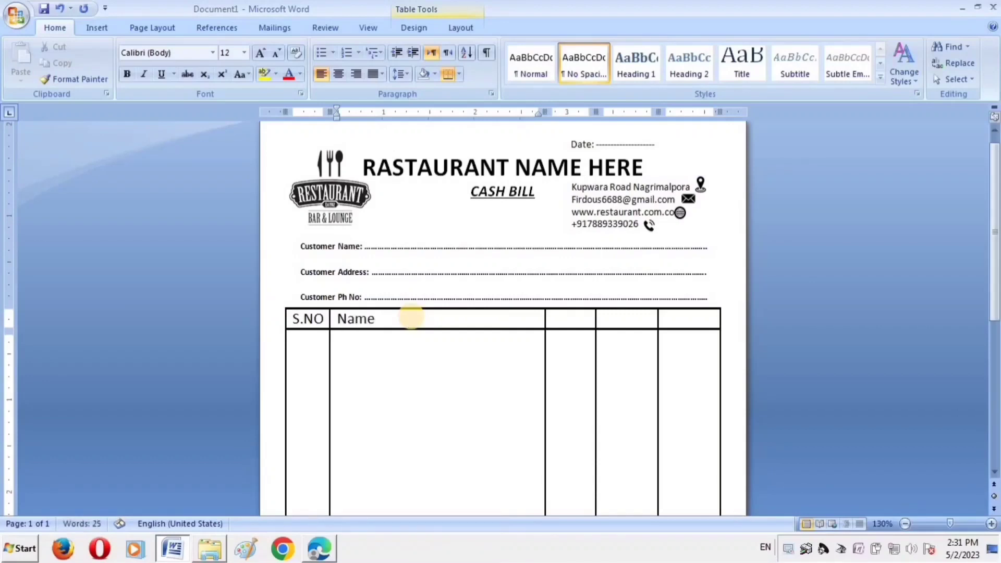
{"action": "type", "text": " of nite"}
{"action": "type", "text": "m"}
{"action": "key", "text": "BackSpace"}
{"action": "mouse_move", "coordinate": [377, 336]}
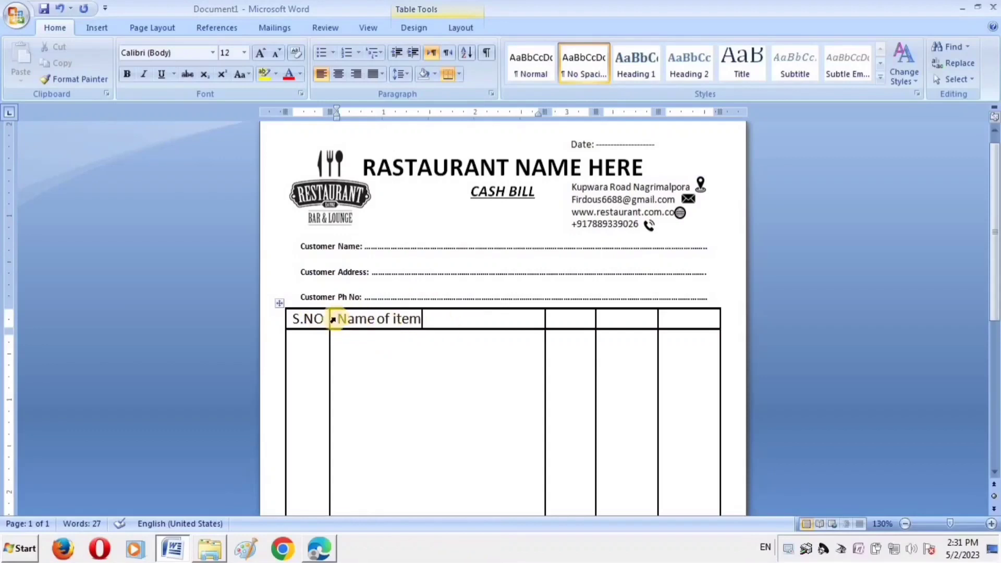
{"action": "left_click_drag", "start_coordinate": [297, 319], "coordinate": [668, 368]}
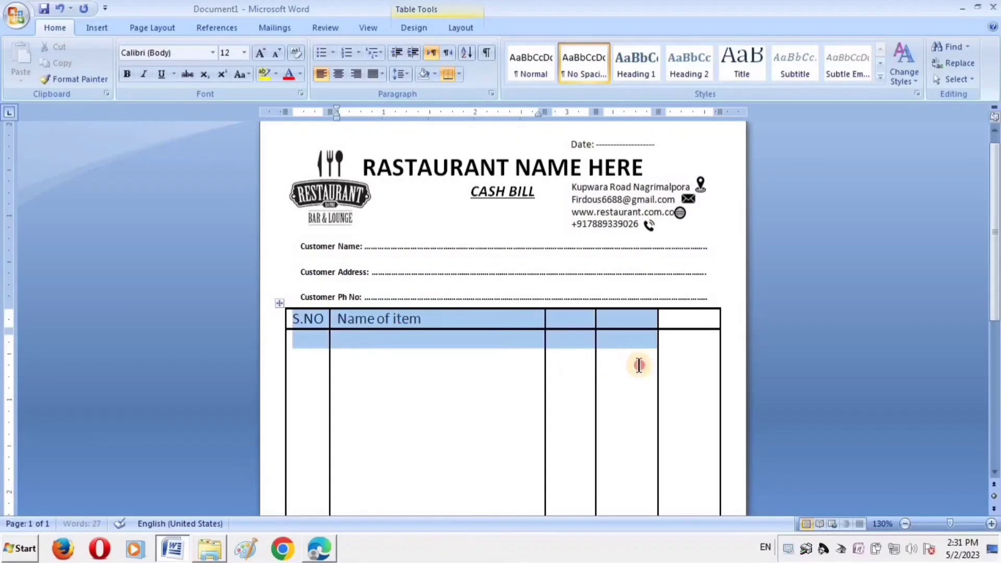
{"action": "key", "text": "ctrl+e"}
{"action": "left_click", "coordinate": [493, 325]}
Fill the remaining header cells with Qty, Rate and Amount.
{"action": "left_click", "coordinate": [576, 322]}
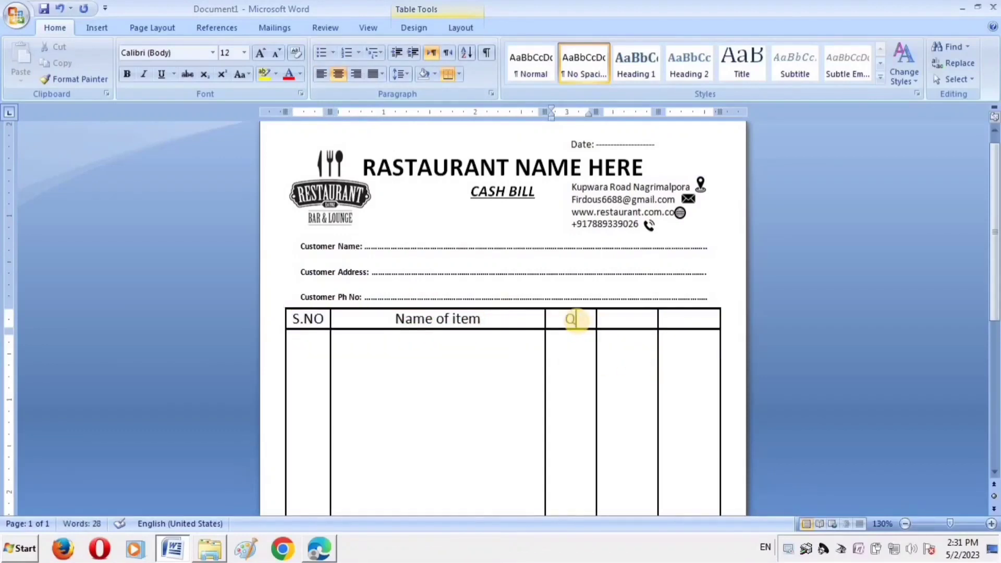
{"action": "type", "text": "Qty"}
{"action": "key", "text": "Tab"}
{"action": "type", "text": "R"}
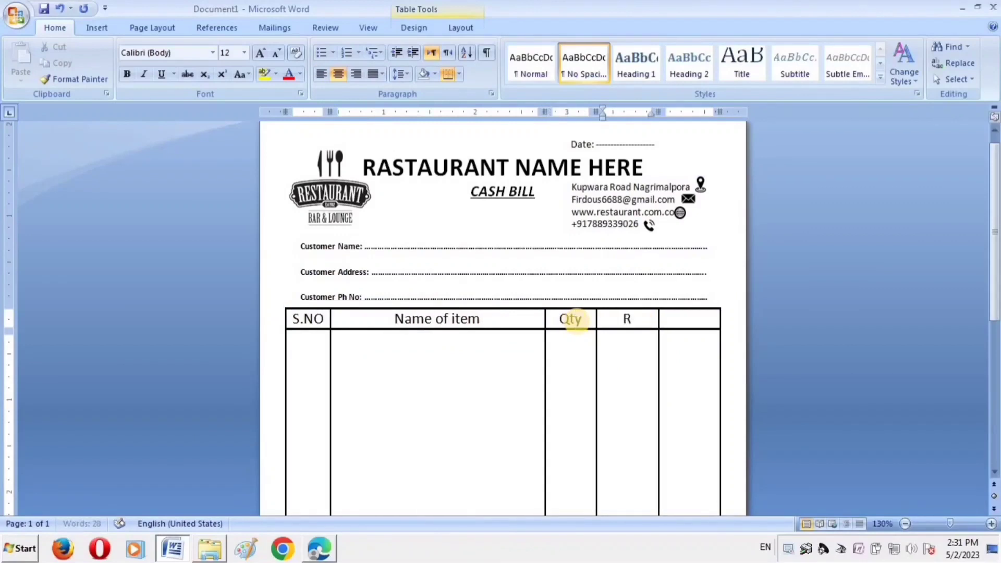
{"action": "type", "text": "ate"}
{"action": "key", "text": "BackSpace"}
{"action": "key", "text": "BackSpace"}
{"action": "type", "text": "tr"}
{"action": "key", "text": "BackSpace"}
{"action": "type", "text": "e"}
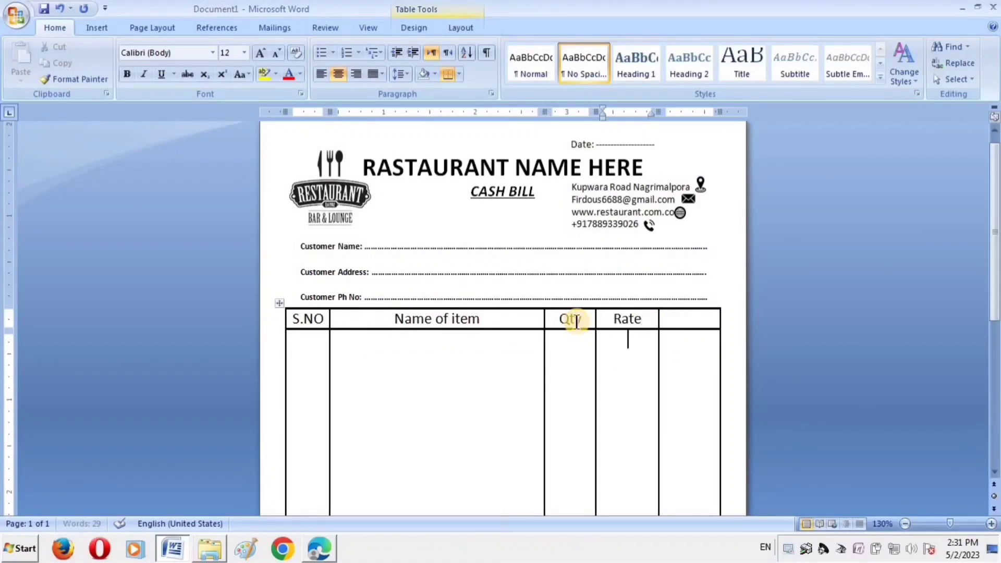
{"action": "key", "text": "Tab"}
{"action": "type", "text": "Am"}
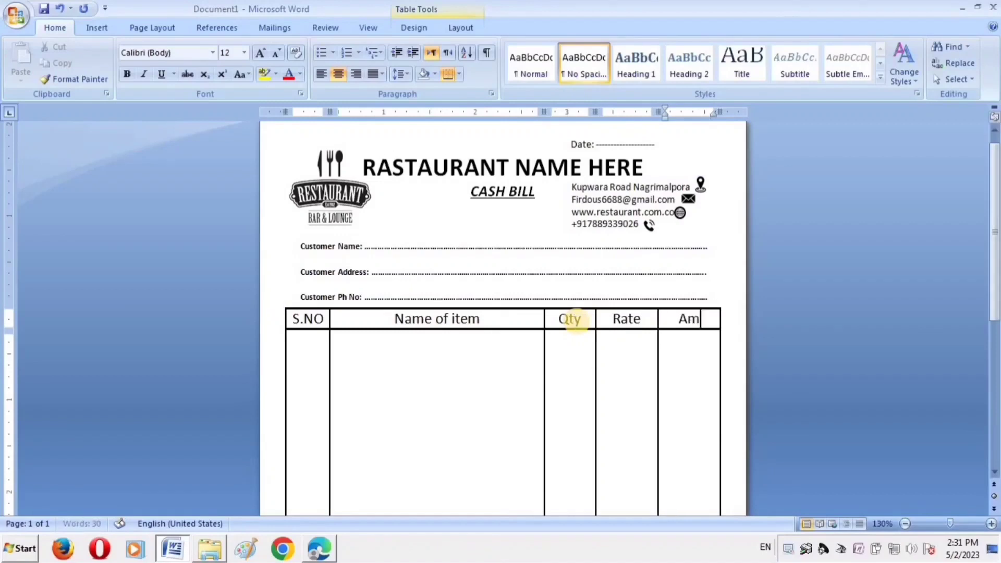
{"action": "type", "text": "ont"}
{"action": "left_click", "coordinate": [695, 319]}
{"action": "type", "text": "unt"}
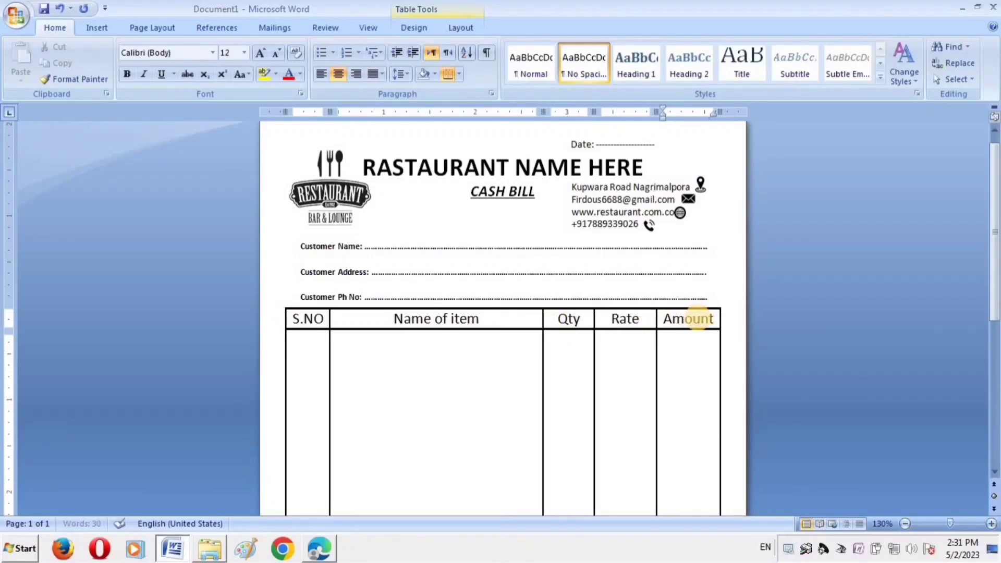
{"action": "left_click_drag", "start_coordinate": [297, 320], "coordinate": [688, 326]}
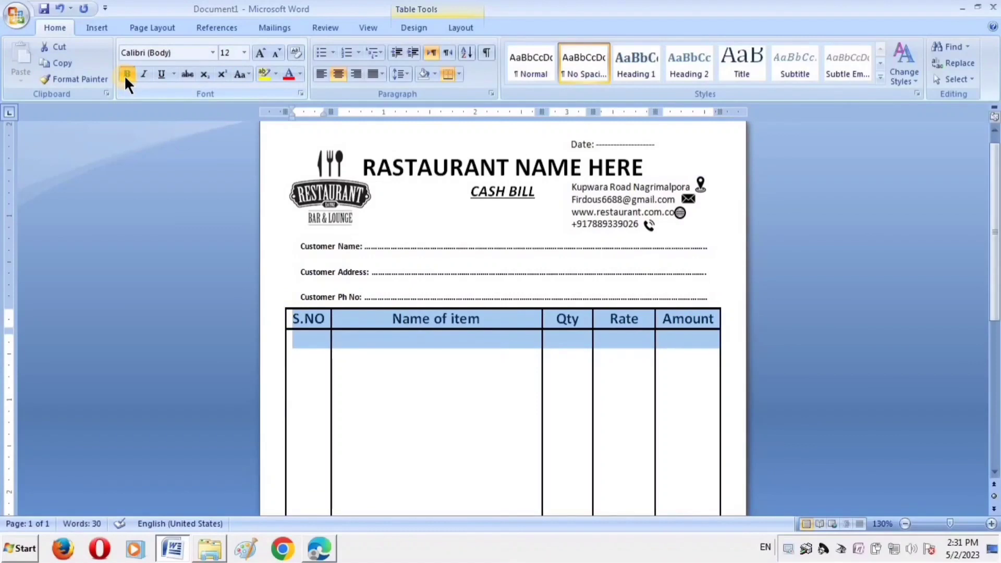
Bold and italicize the S.NO to Amount header labels.
{"action": "left_click", "coordinate": [145, 74]}
{"action": "left_click", "coordinate": [443, 349]}
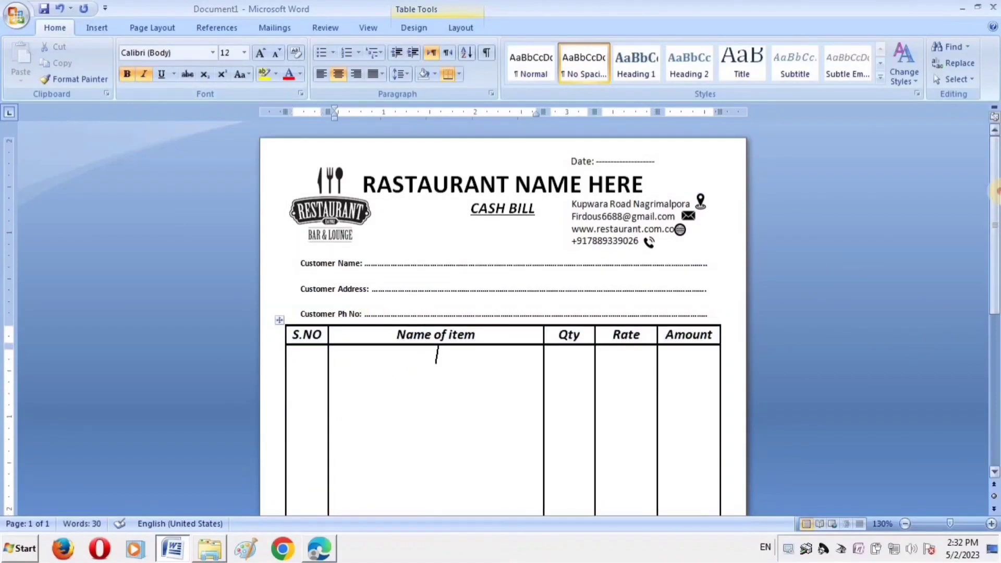
{"action": "left_click_drag", "start_coordinate": [995, 196], "coordinate": [997, 326]}
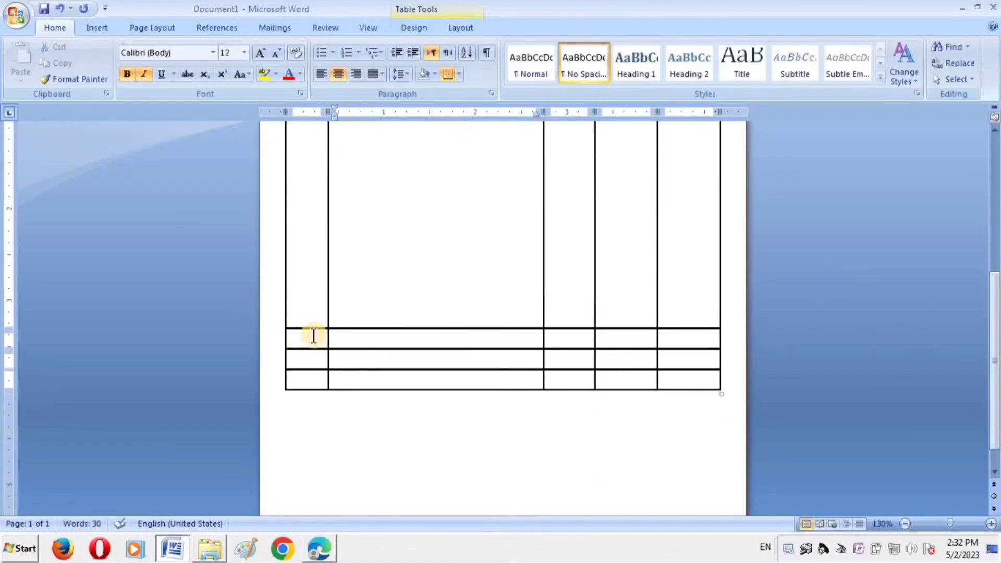
{"action": "left_click_drag", "start_coordinate": [309, 337], "coordinate": [572, 374]}
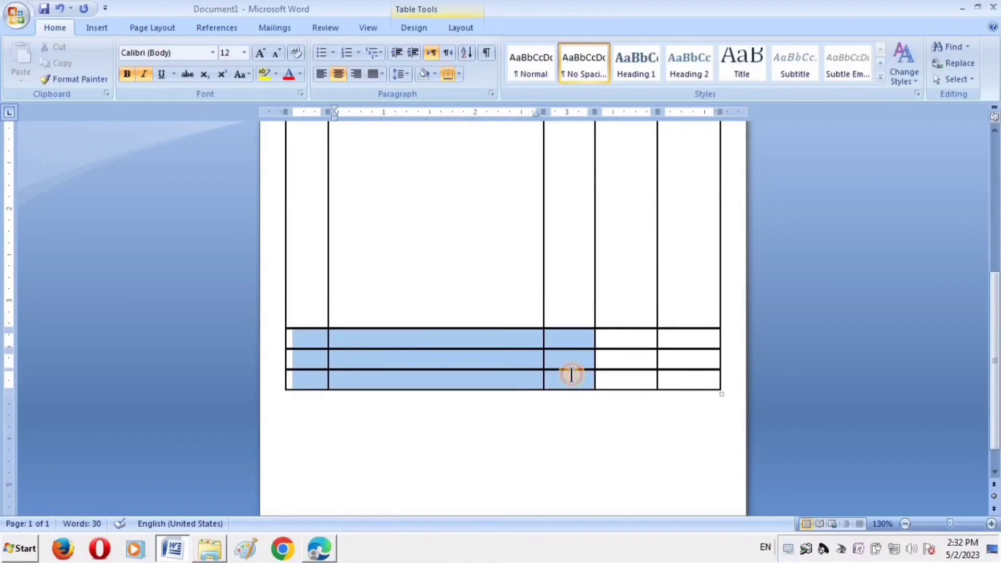
Merge the first three cells of the bottom three rows into one cell.
{"action": "left_click_drag", "start_coordinate": [571, 374], "coordinate": [571, 373]}
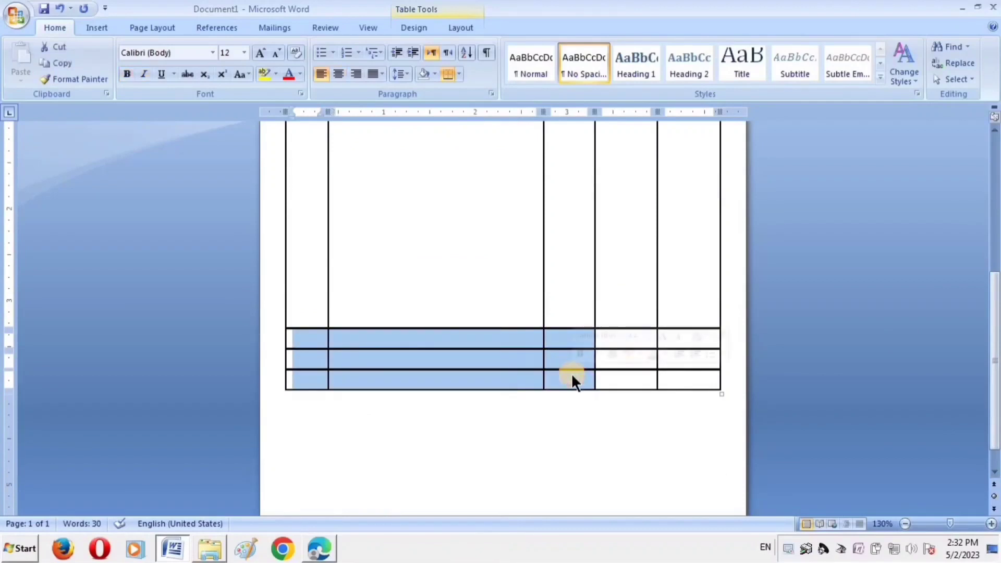
{"action": "left_click", "coordinate": [459, 29]}
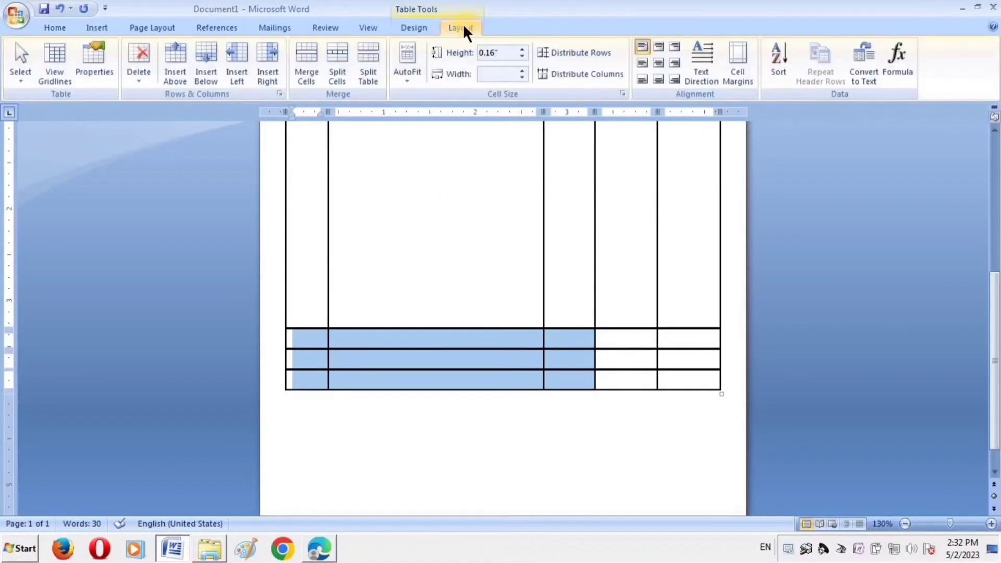
{"action": "left_click", "coordinate": [312, 67]}
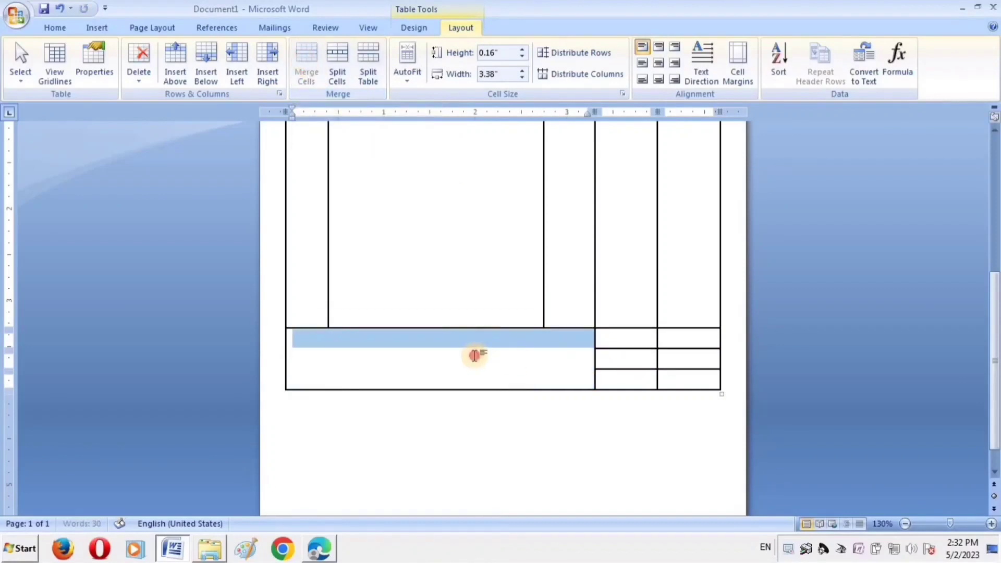
{"action": "left_click", "coordinate": [474, 356]}
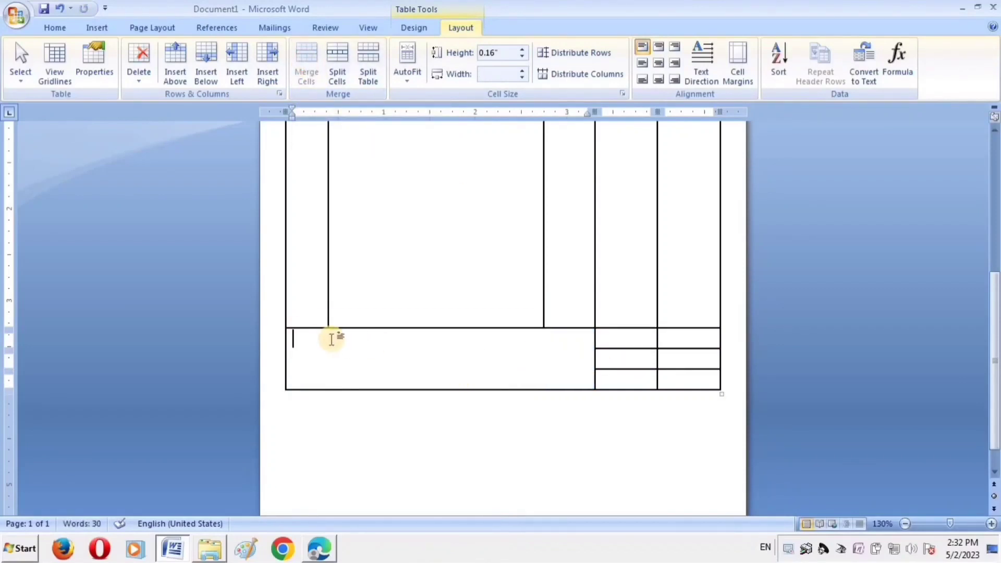
Set the merged cell's font size to 11.
{"action": "left_click", "coordinate": [55, 27]}
{"action": "left_click", "coordinate": [279, 55]}
{"action": "left_click", "coordinate": [280, 58]}
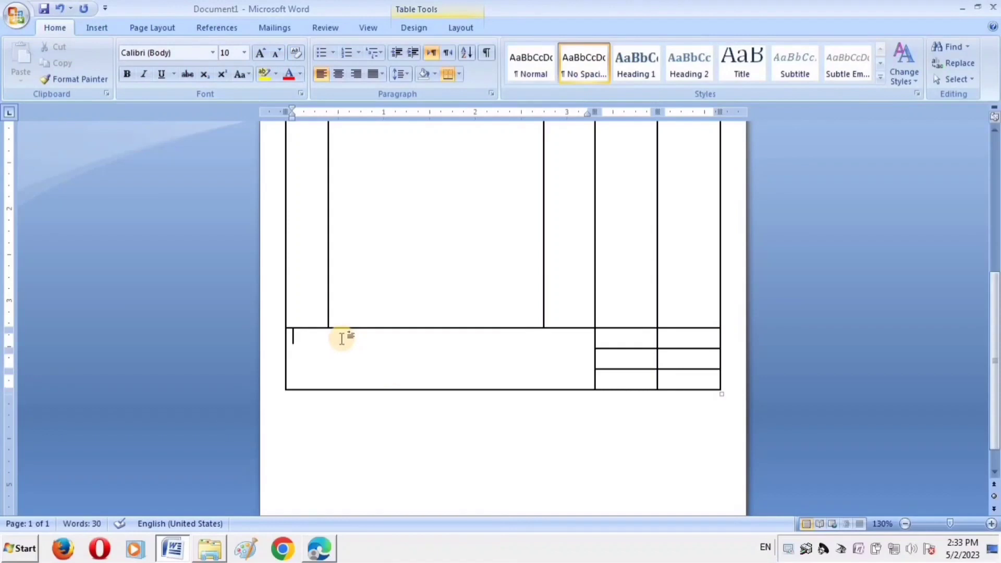
{"action": "left_click", "coordinate": [325, 336]}
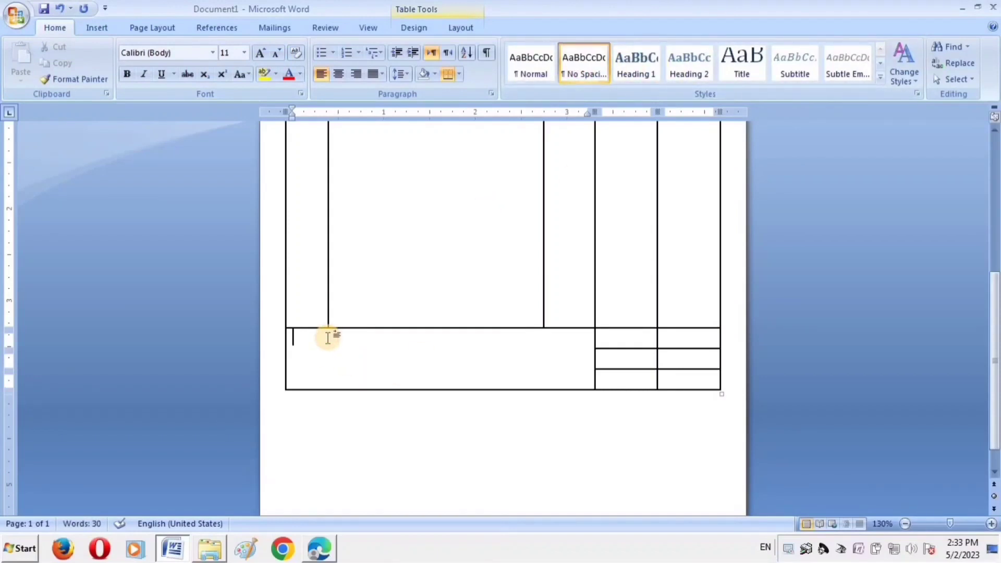
Type 'In Words:' followed by two lines of dotted leaders in the merged cell.
{"action": "type", "text": "In"}
{"action": "type", "text": " Wo"}
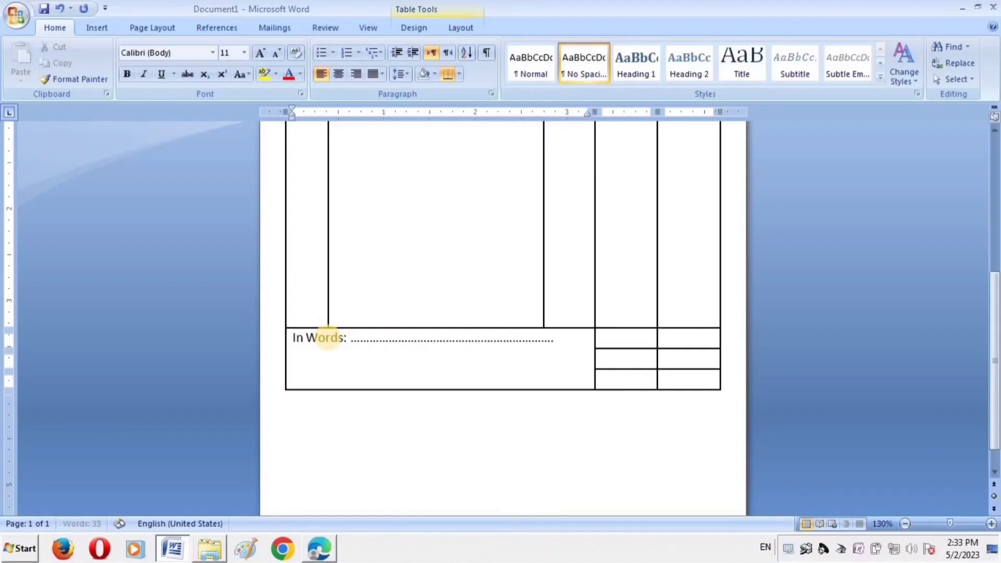
{"action": "type", "text": "...."}
{"action": "key", "text": "BackSpace"}
{"action": "type", "text": "........"}
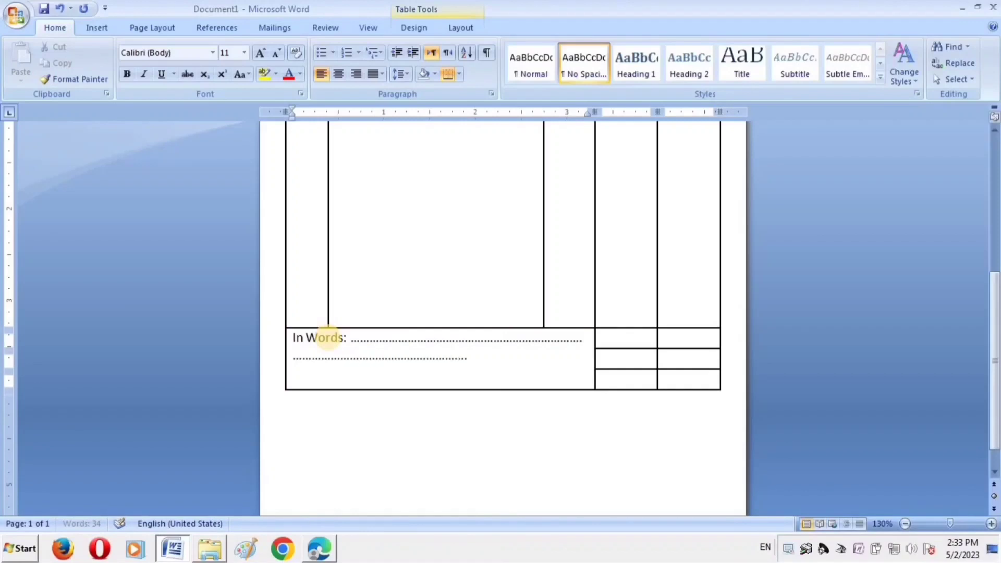
{"action": "type", "text": "........"}
Give the In Words text 1.5 line spacing.
{"action": "triple_click", "coordinate": [518, 363]}
{"action": "left_click", "coordinate": [409, 75]}
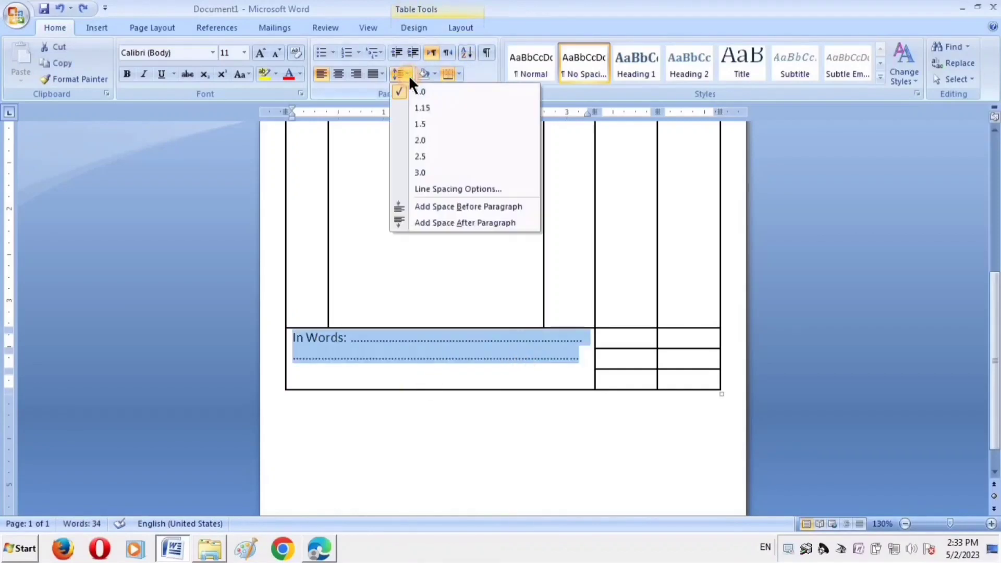
{"action": "left_click", "coordinate": [434, 107]}
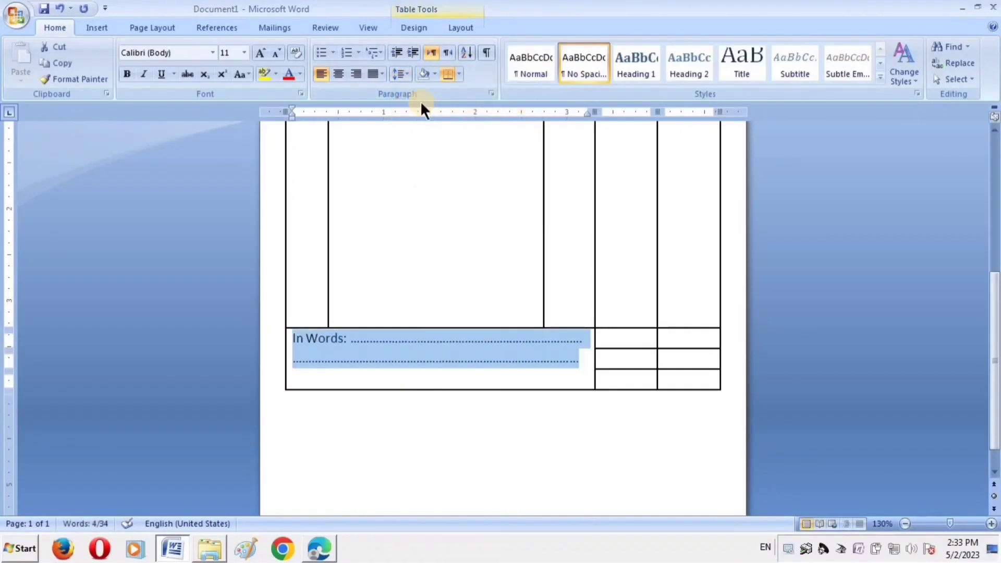
{"action": "left_click", "coordinate": [409, 75]}
{"action": "left_click", "coordinate": [430, 124]}
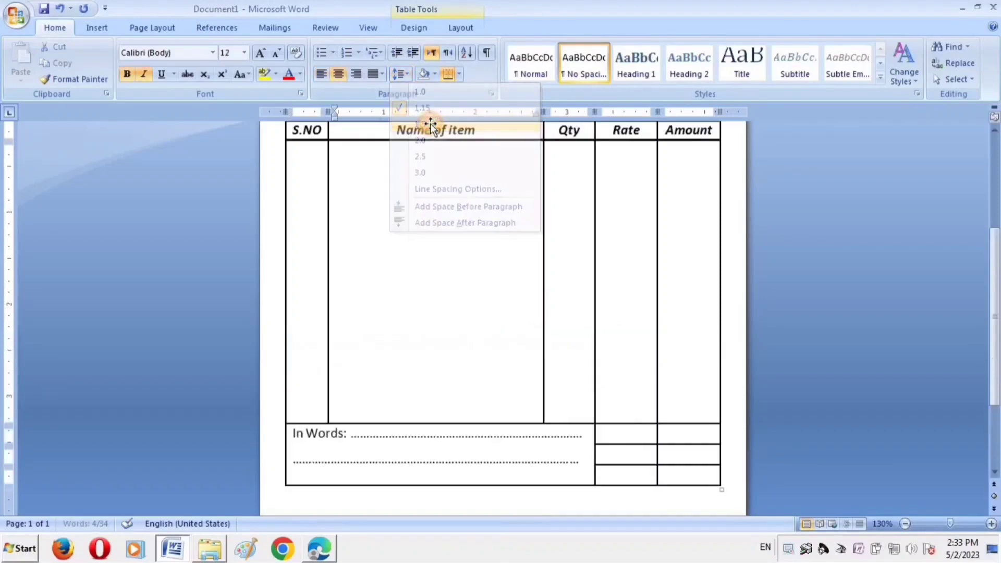
{"action": "left_click", "coordinate": [355, 370]}
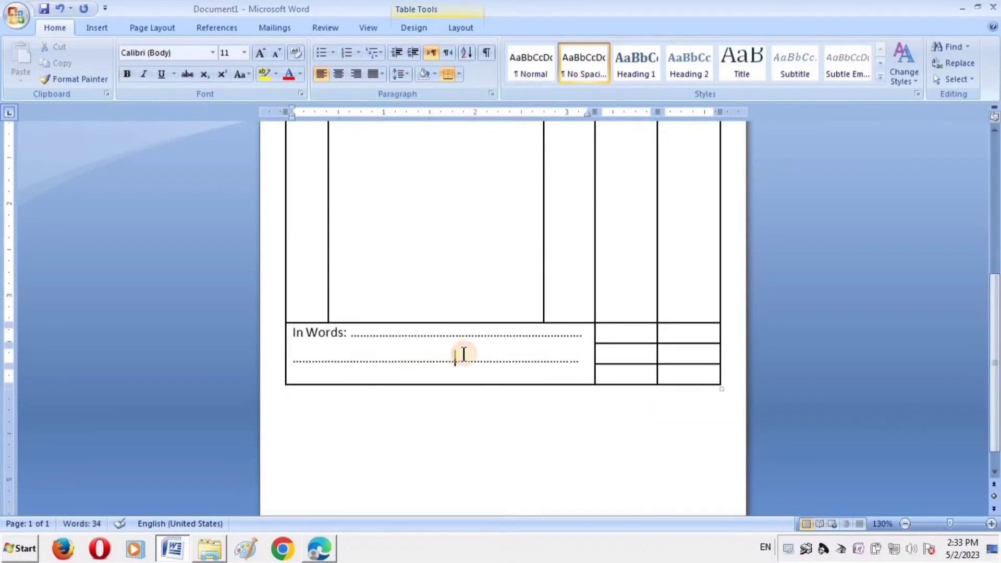
{"action": "left_click", "coordinate": [623, 334]}
{"action": "type", "text": "To"}
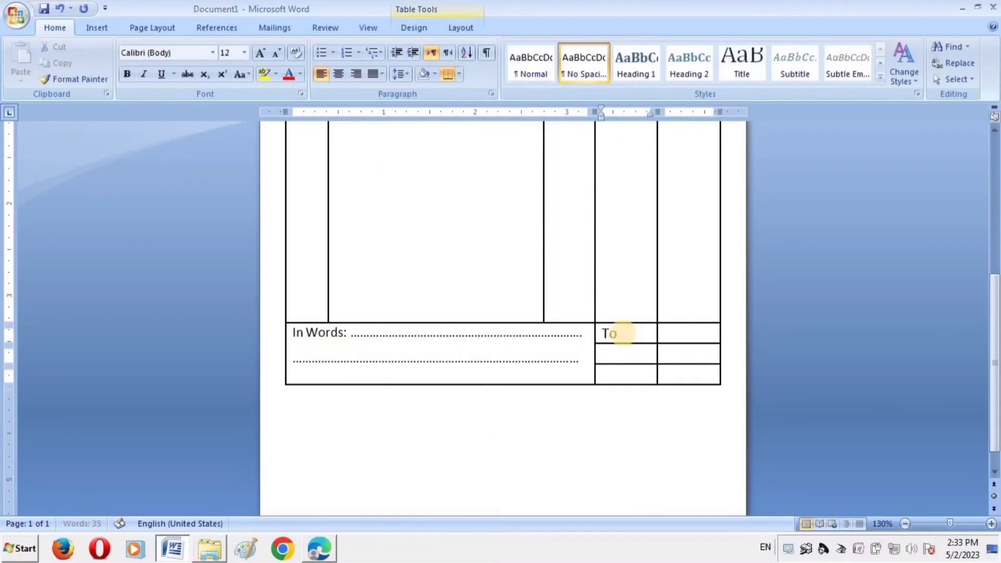
Type Total, Vat and G. Total into the three middle footer cells beside In Words.
{"action": "type", "text": "tal"}
{"action": "left_click", "coordinate": [623, 353]}
{"action": "type", "text": "V"}
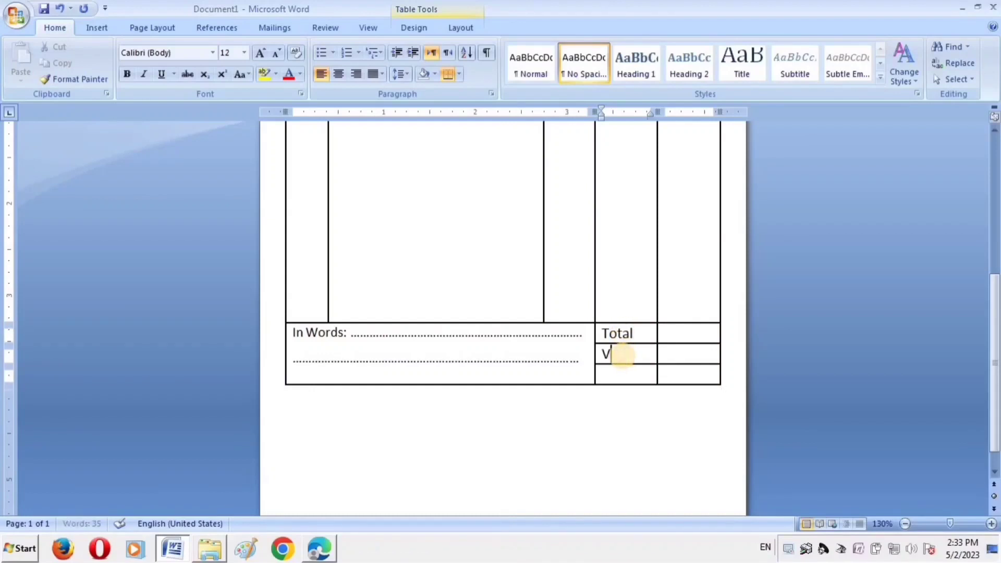
{"action": "type", "text": "at"}
{"action": "left_click", "coordinate": [629, 376]}
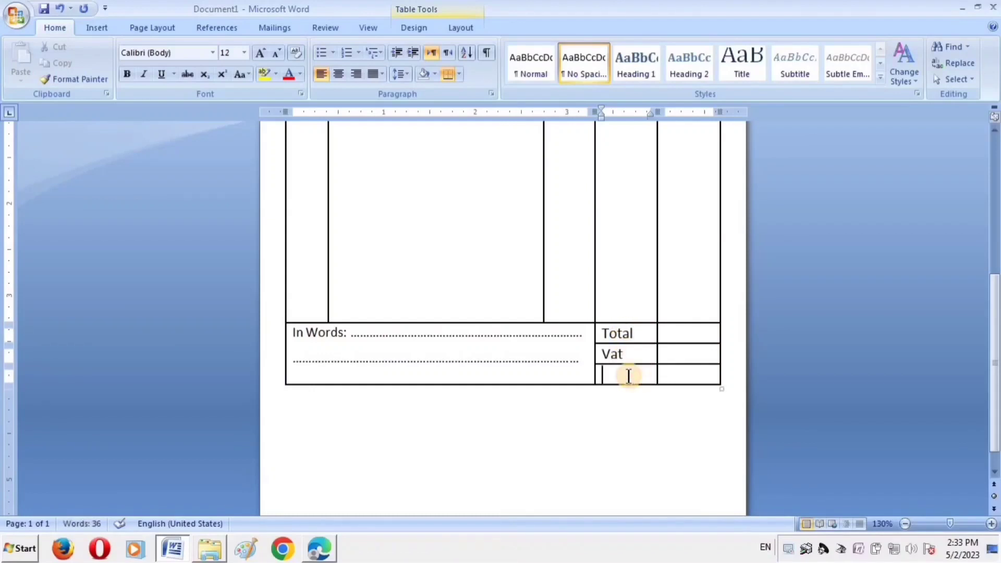
{"action": "type", "text": "G. Total"}
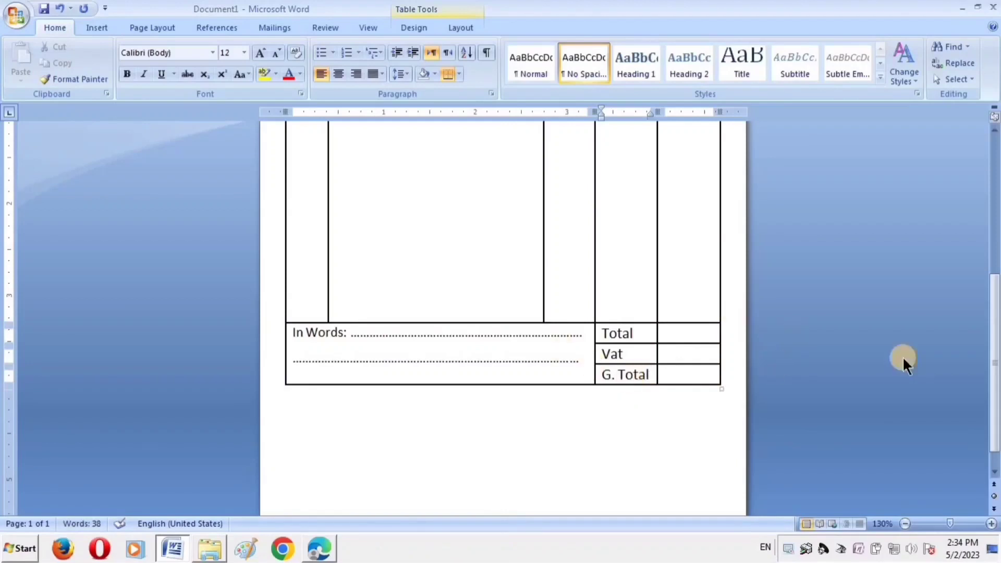
{"action": "mouse_move", "coordinate": [993, 384]}
{"action": "left_mouse_down"}
{"action": "mouse_move", "coordinate": [996, 205]}
{"action": "mouse_move", "coordinate": [769, 374]}
{"action": "left_mouse_up"}
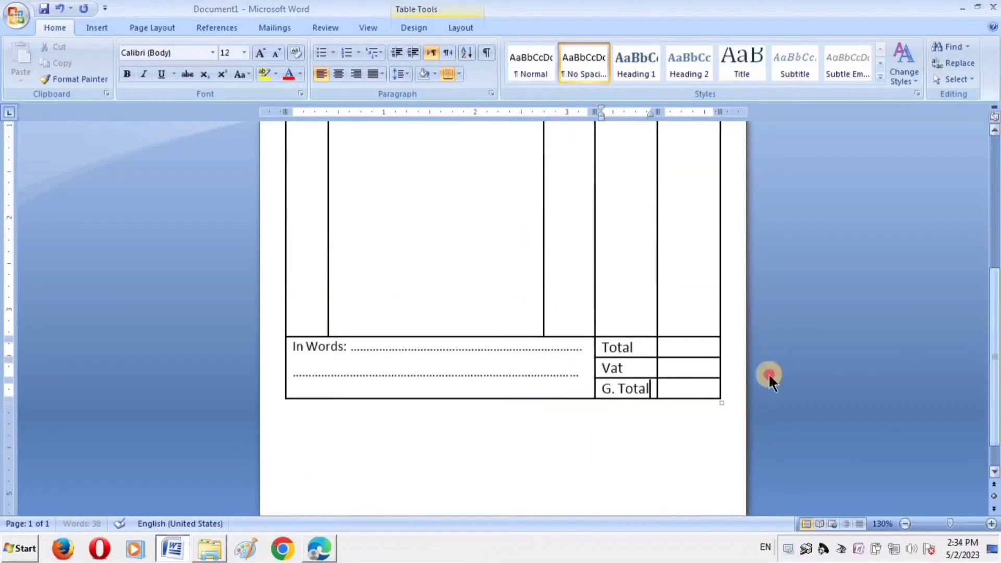
Shrink the Total, Vat and G. Total footer text to 10 pt.
{"action": "left_click_drag", "start_coordinate": [675, 371], "coordinate": [632, 353]}
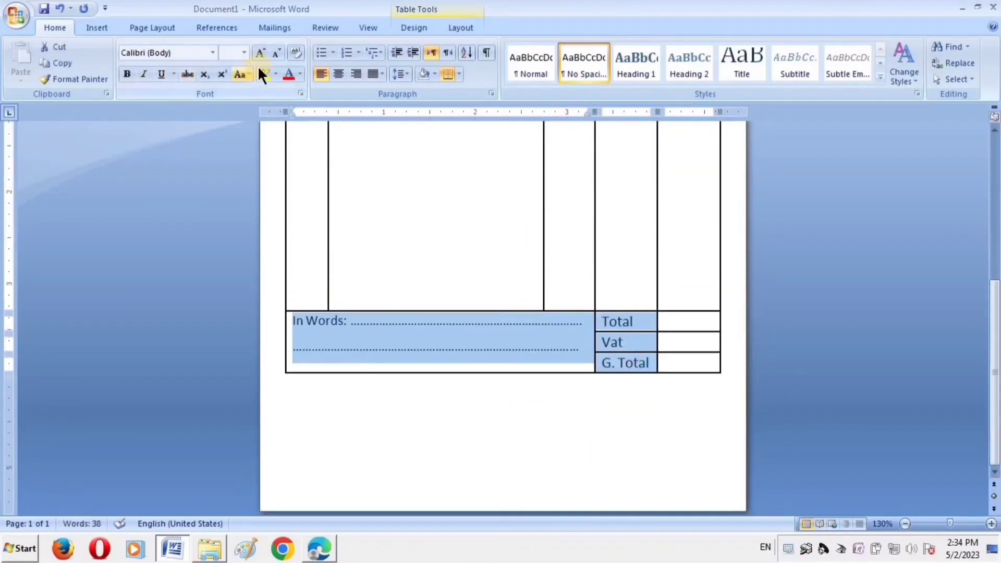
{"action": "left_click", "coordinate": [275, 55]}
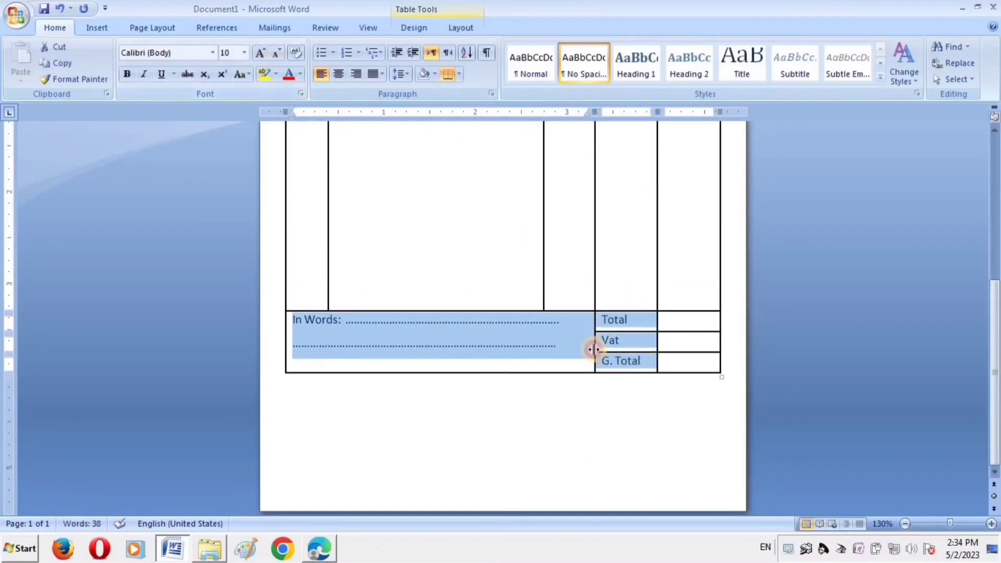
{"action": "left_click", "coordinate": [465, 339]}
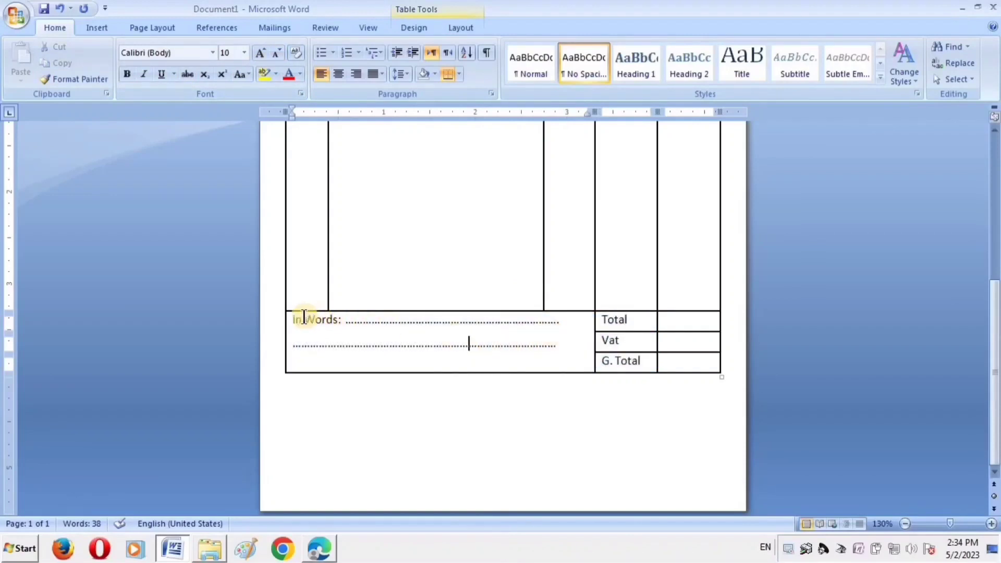
Apply 2.0 line spacing to the In Words paragraph.
{"action": "triple_click", "coordinate": [371, 336]}
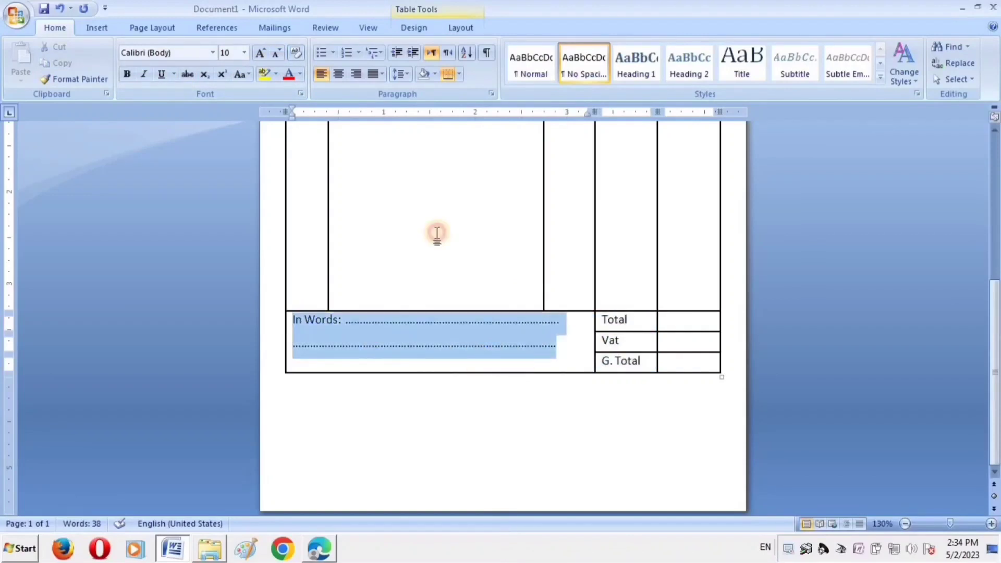
{"action": "left_click", "coordinate": [408, 75]}
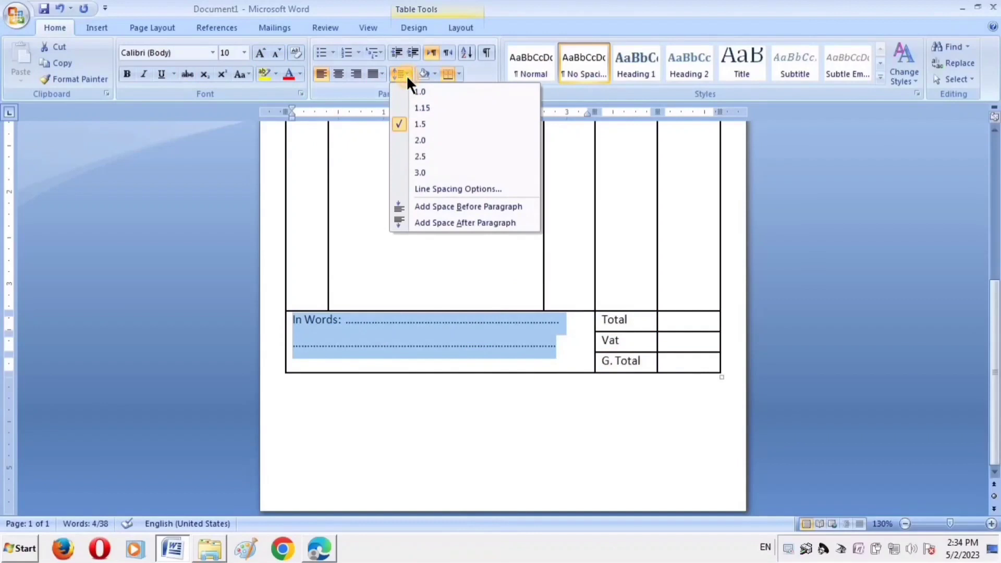
{"action": "left_click", "coordinate": [429, 138]}
{"action": "left_click", "coordinate": [540, 342]}
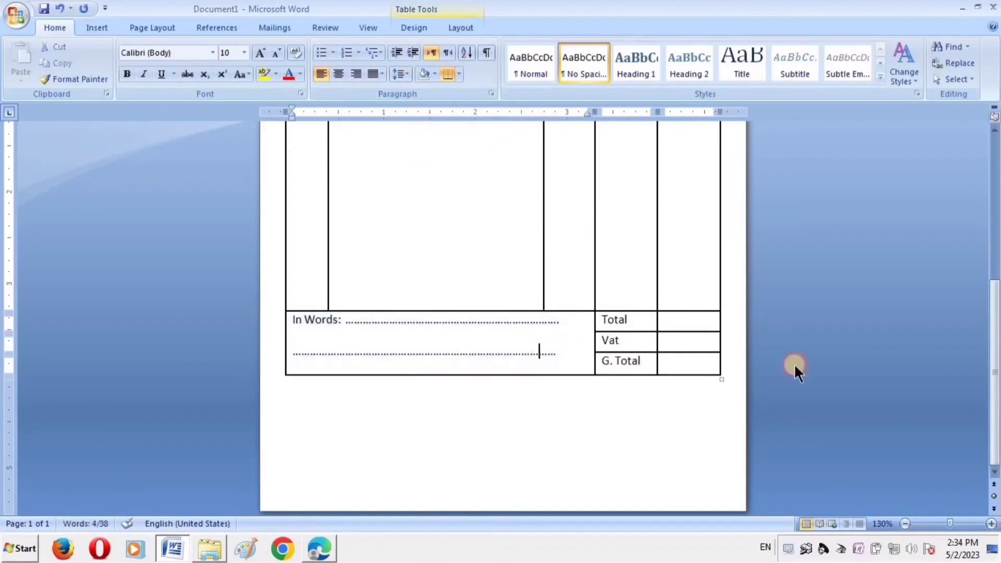
{"action": "left_click", "coordinate": [660, 443]}
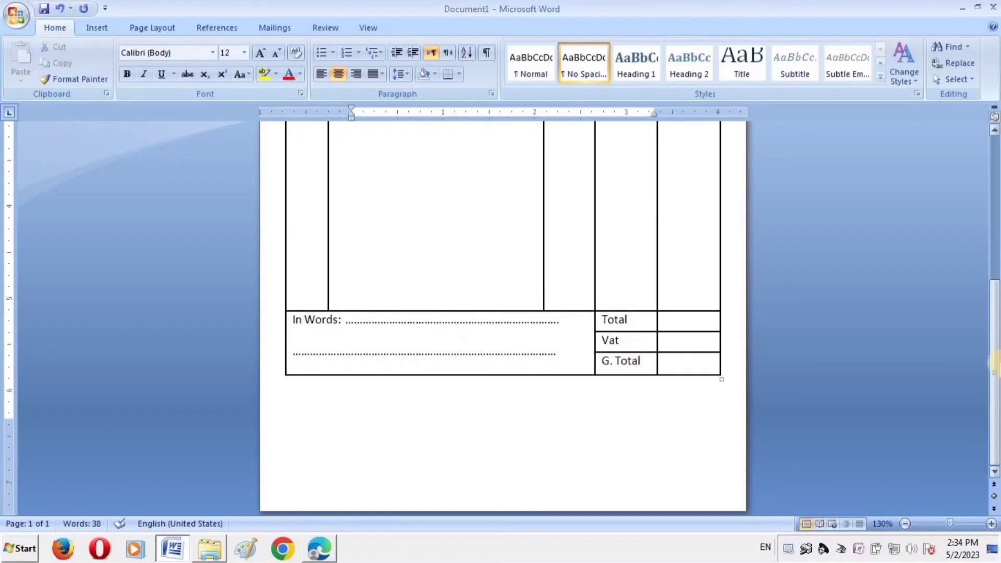
Insert an empty line above the In Words text, then delete it again.
{"action": "left_click_drag", "start_coordinate": [296, 373], "coordinate": [261, 344]}
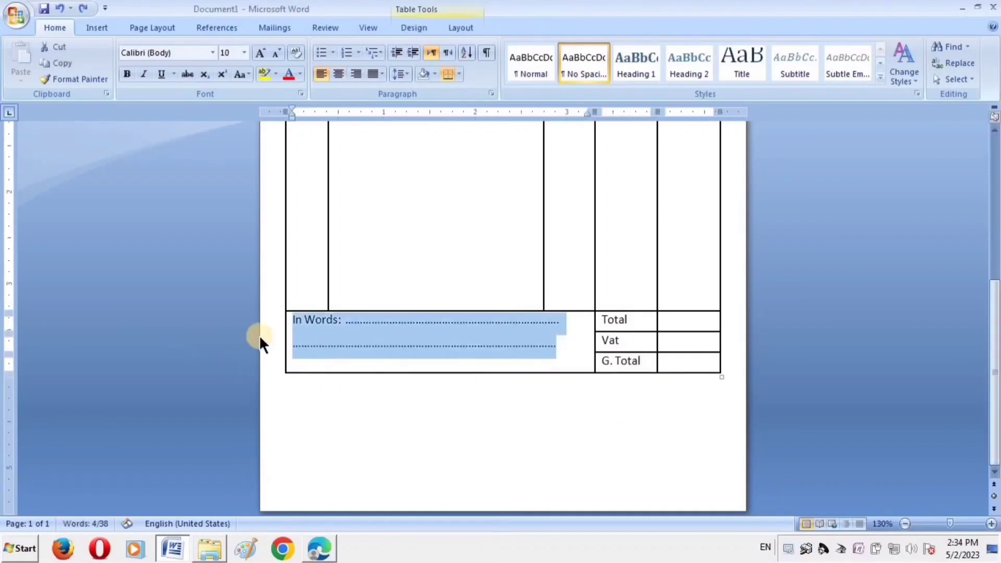
{"action": "left_click", "coordinate": [295, 318]}
{"action": "key", "text": "Return"}
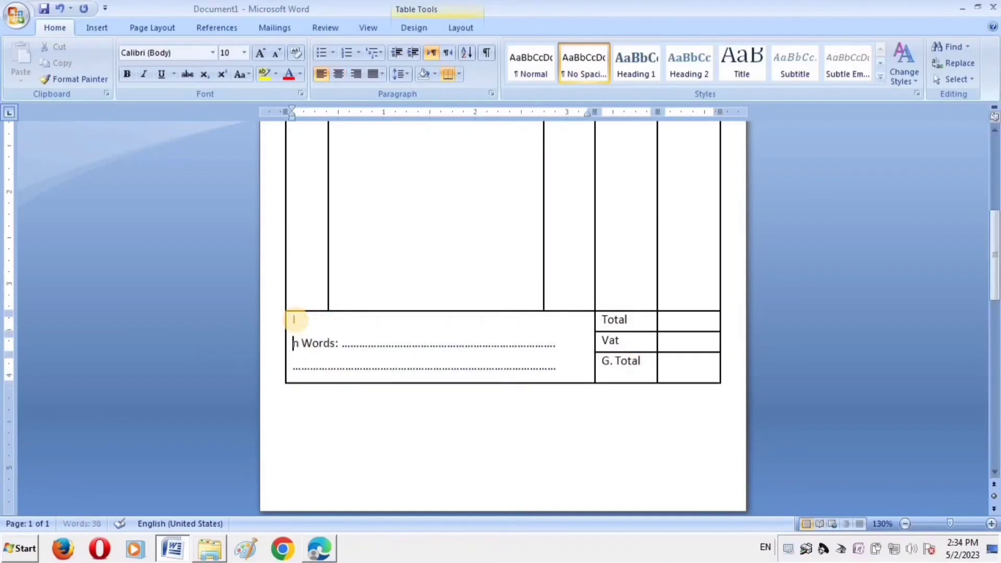
{"action": "left_click", "coordinate": [300, 320]}
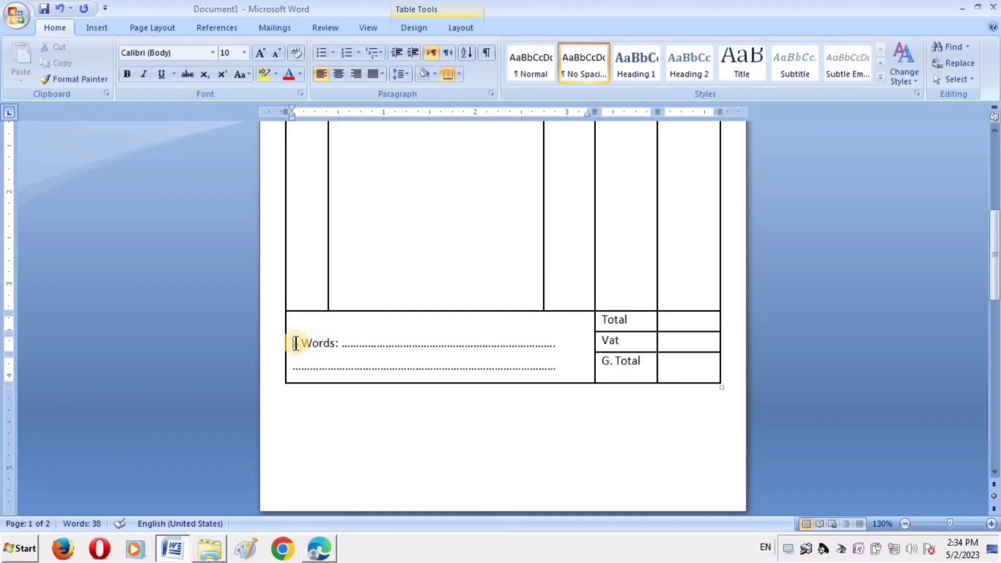
{"action": "key", "text": "Delete"}
{"action": "left_click", "coordinate": [561, 415]}
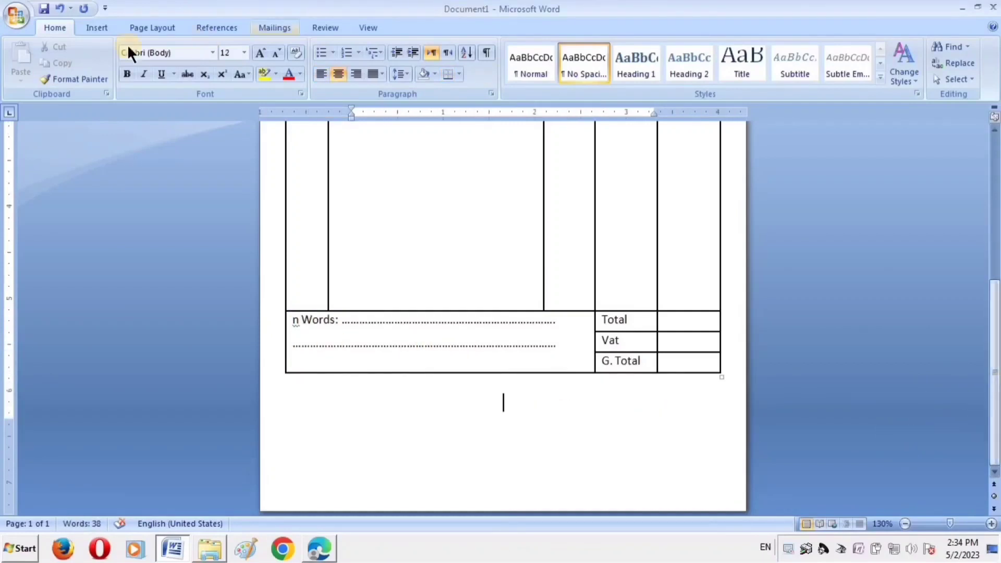
Draw a text box below the left side of the bill's table.
{"action": "left_click", "coordinate": [88, 28]}
{"action": "left_click", "coordinate": [222, 57]}
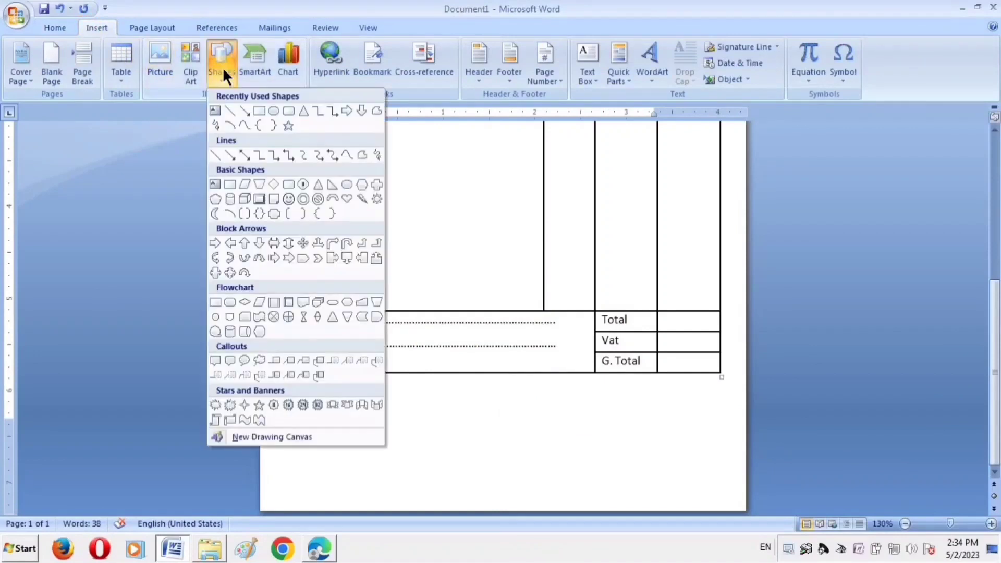
{"action": "left_click", "coordinate": [218, 110]}
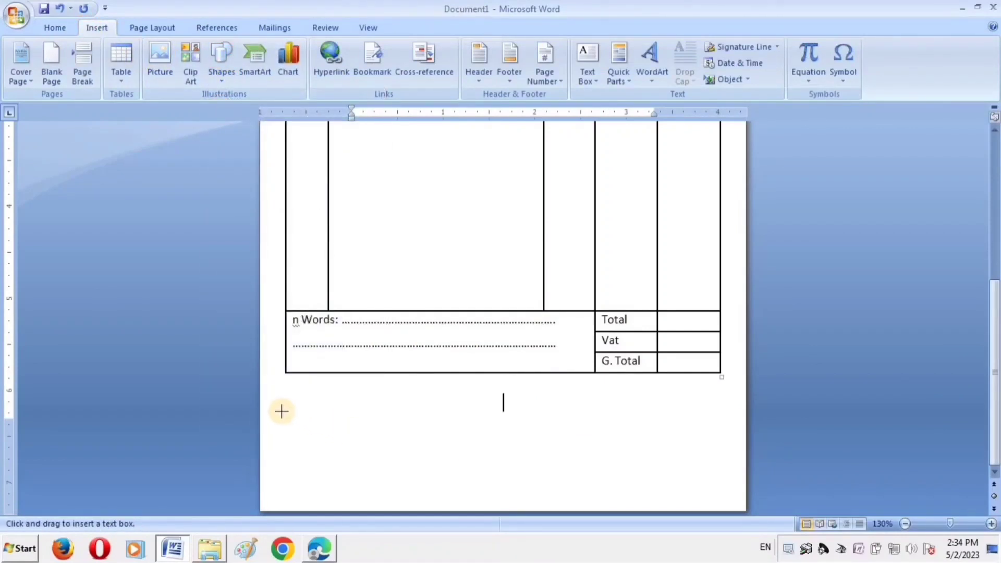
{"action": "left_click_drag", "start_coordinate": [280, 431], "coordinate": [460, 479]}
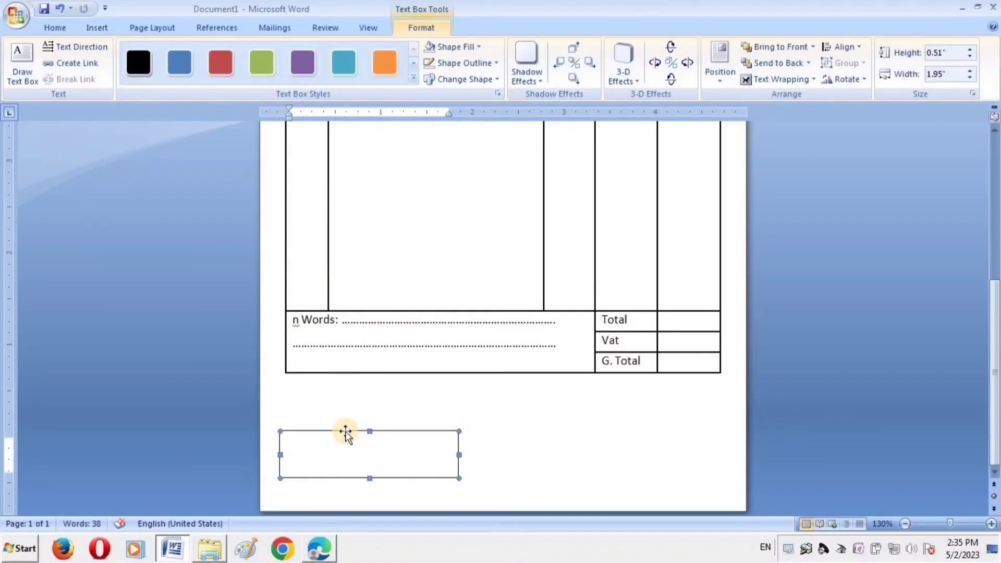
Fill the box with No Spacing text: an underscore signature line and a centred Receiver Signature label.
{"action": "left_click", "coordinate": [342, 448]}
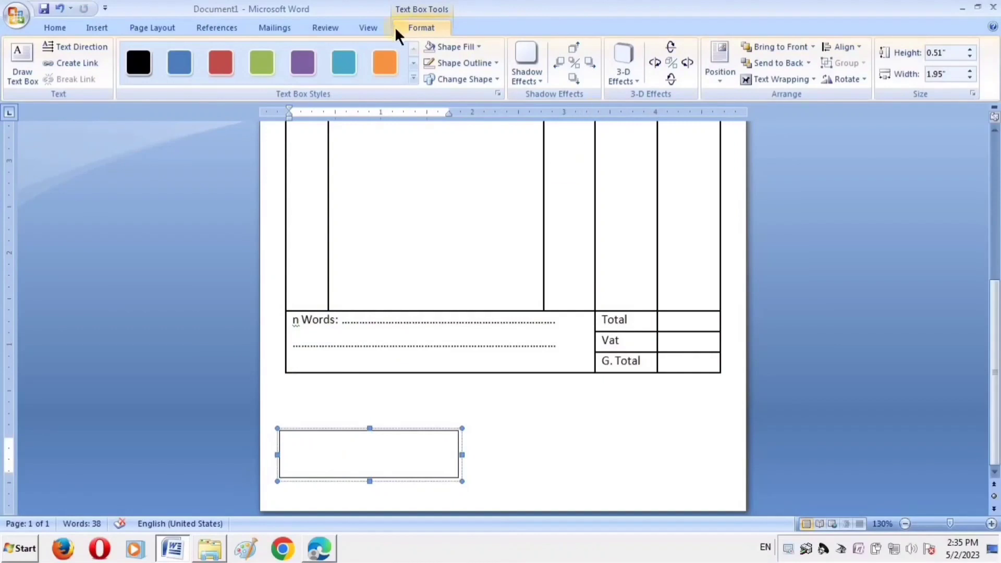
{"action": "left_click", "coordinate": [56, 26]}
{"action": "left_click", "coordinate": [585, 74]}
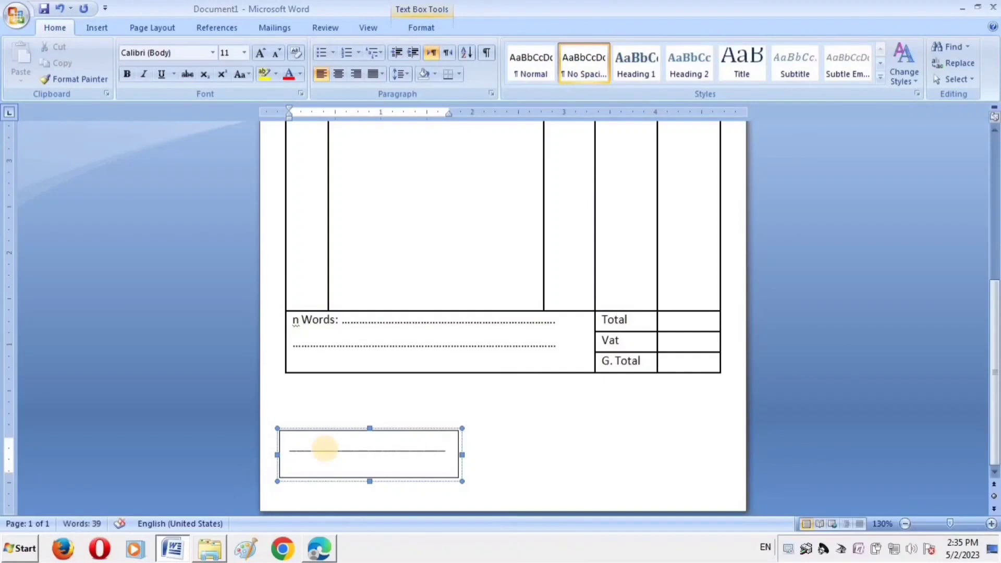
{"action": "key", "text": "Return"}
{"action": "type", "text": "Receiver Signature"}
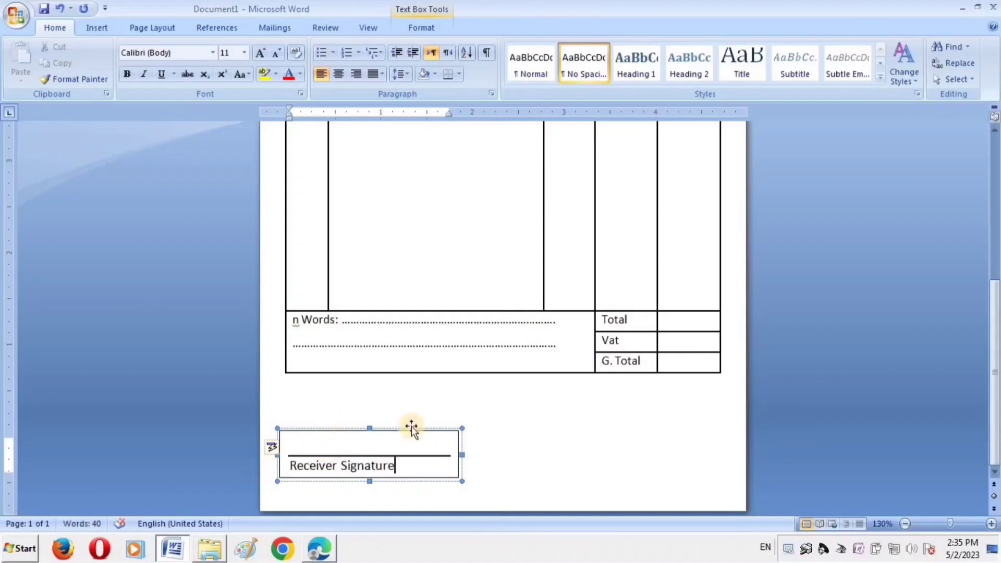
{"action": "left_click", "coordinate": [289, 467]}
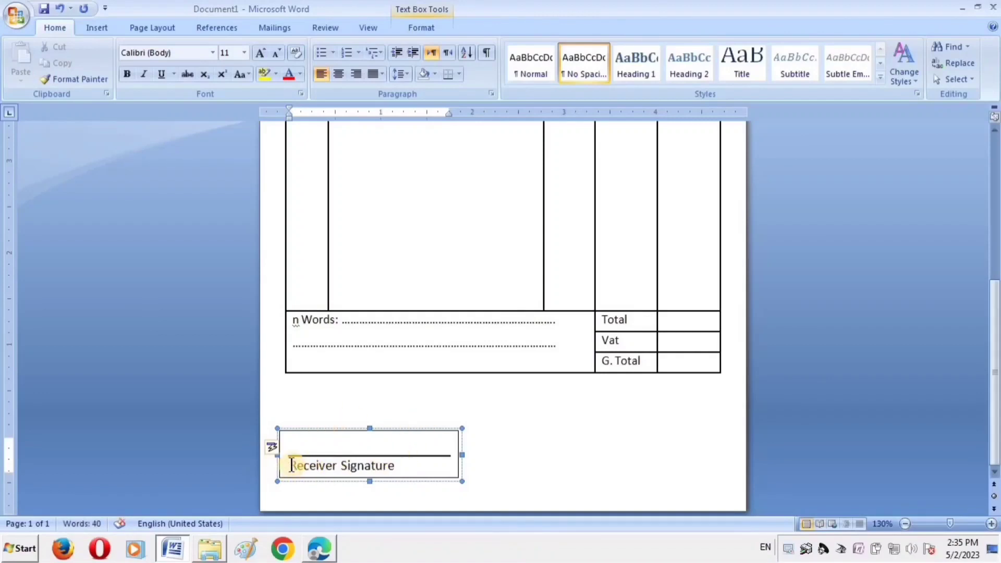
{"action": "left_click", "coordinate": [338, 74]}
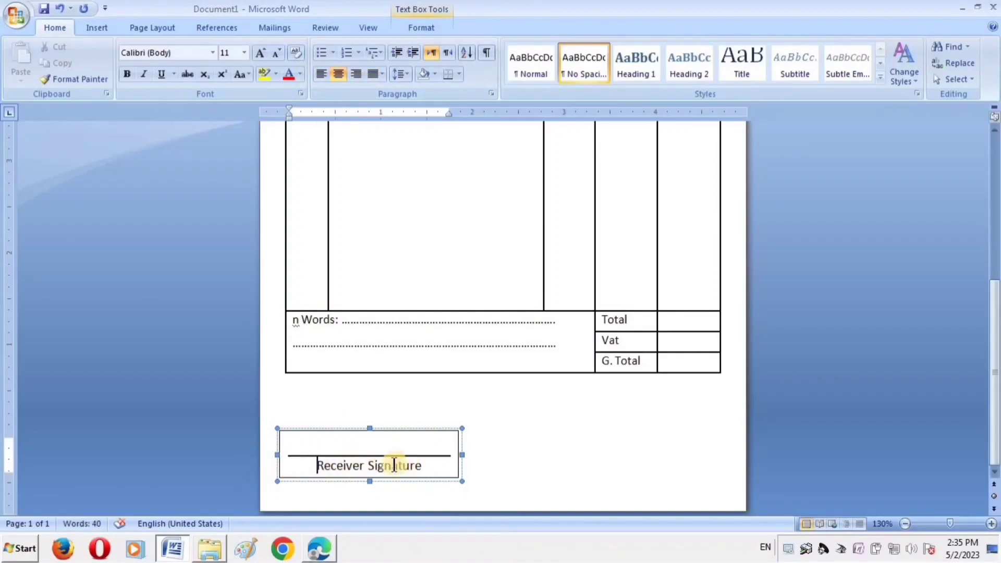
{"action": "left_click", "coordinate": [398, 433]}
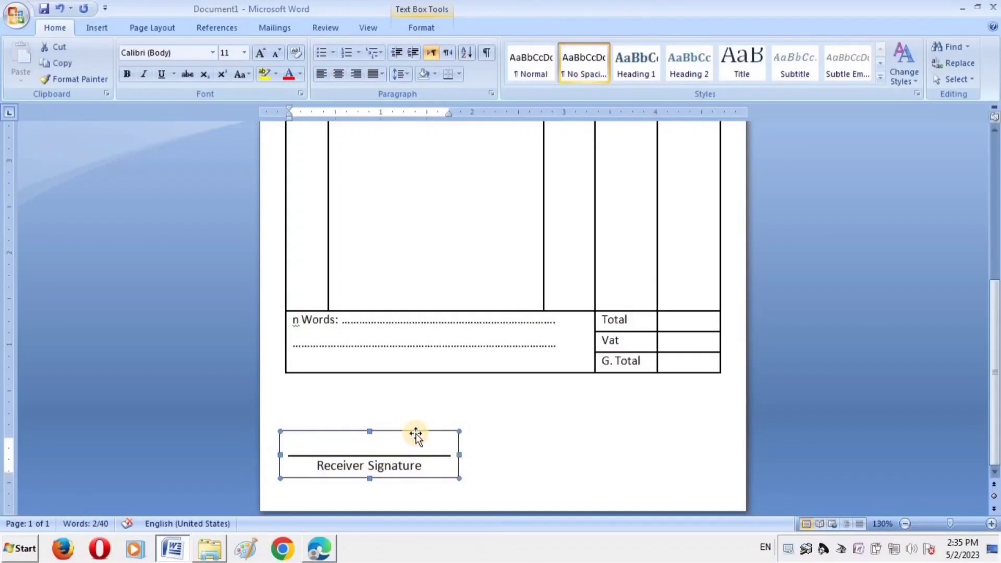
Copy the signature box to the right and relabel the copy Giver Signature.
{"action": "key", "text": "ctrl+d"}
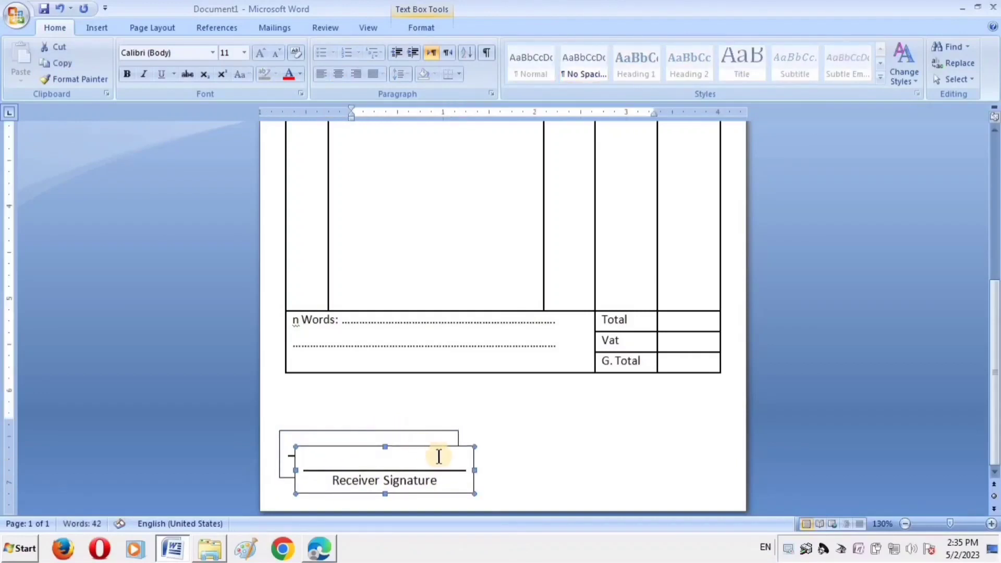
{"action": "left_click_drag", "start_coordinate": [437, 449], "coordinate": [675, 431]}
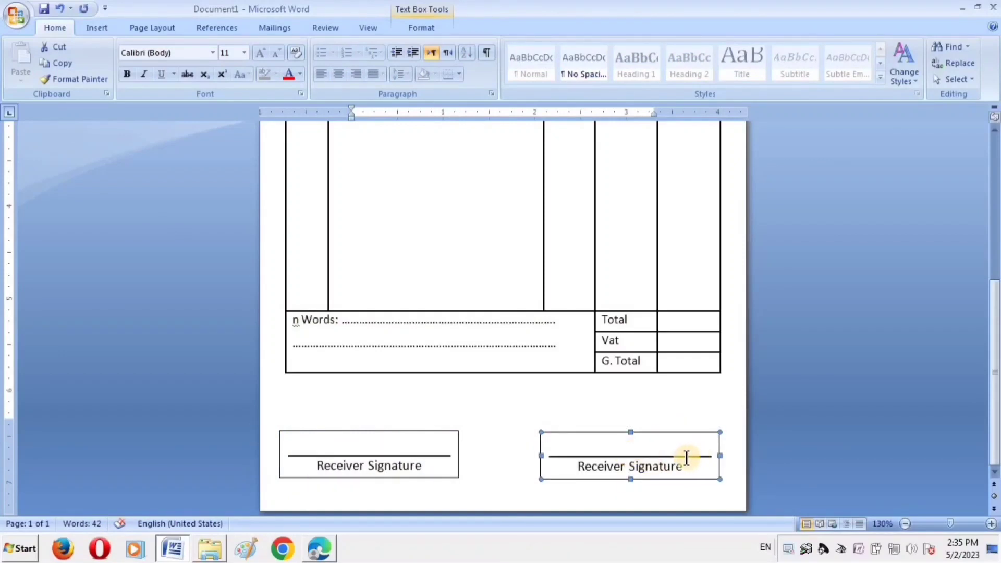
{"action": "key", "text": "Left"}
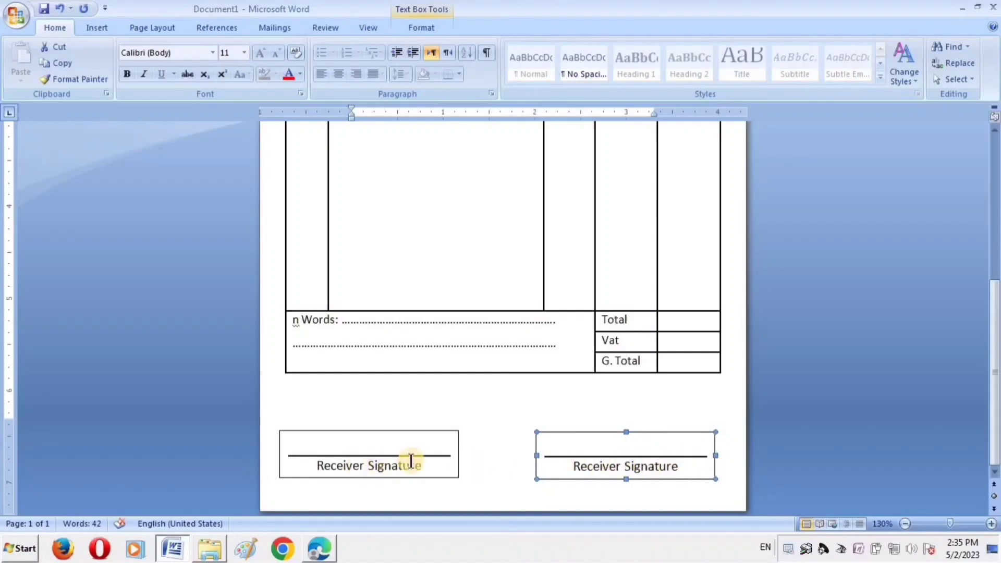
{"action": "left_click_drag", "start_coordinate": [687, 467], "coordinate": [593, 466]}
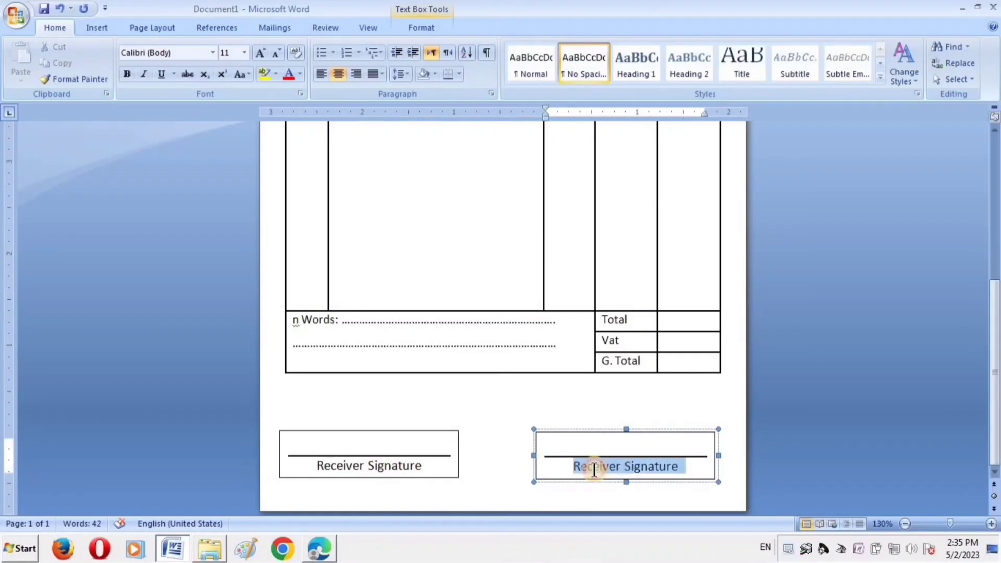
{"action": "key", "text": "Delete"}
{"action": "type", "text": "Gi"}
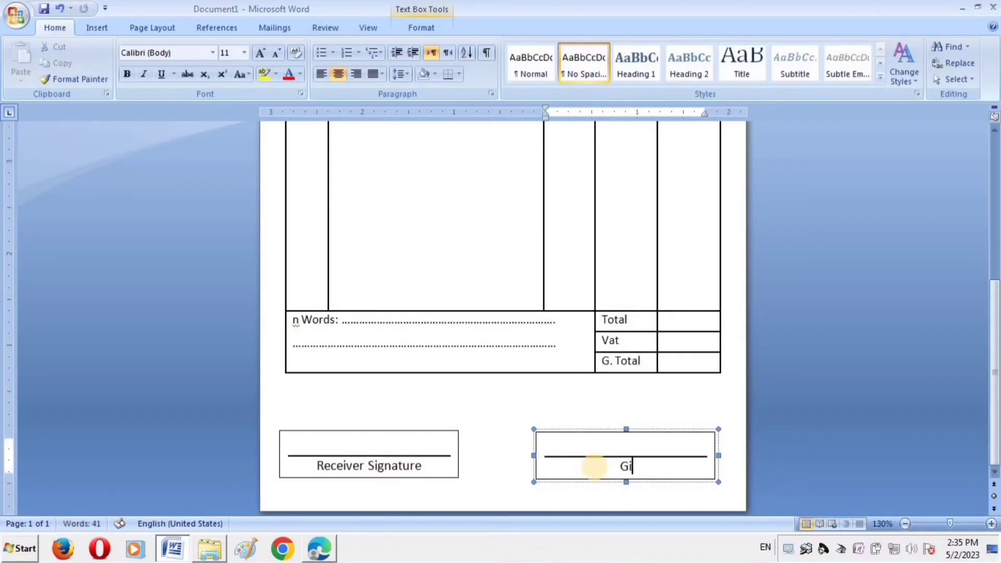
{"action": "type", "text": "ver Sig"}
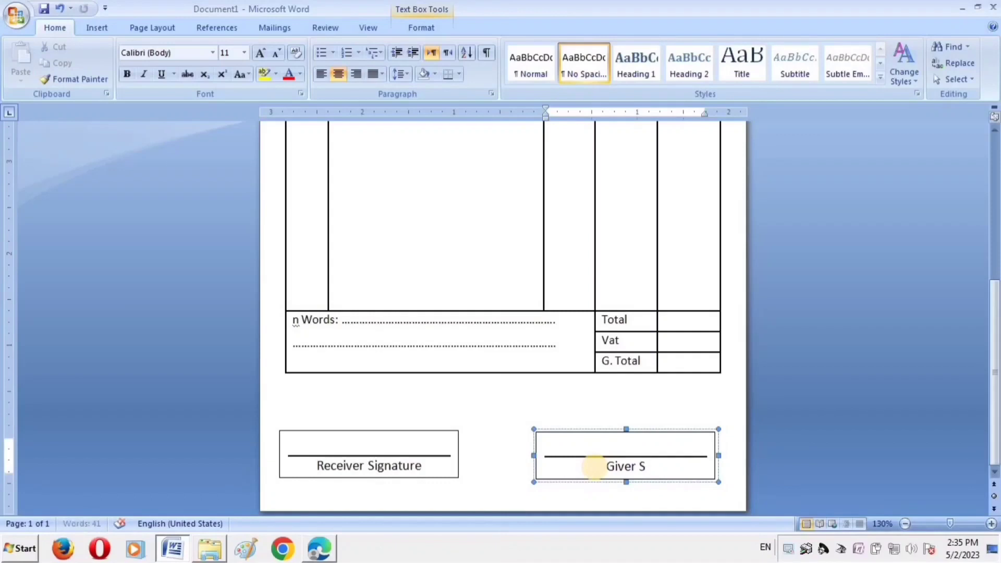
{"action": "type", "text": "nature"}
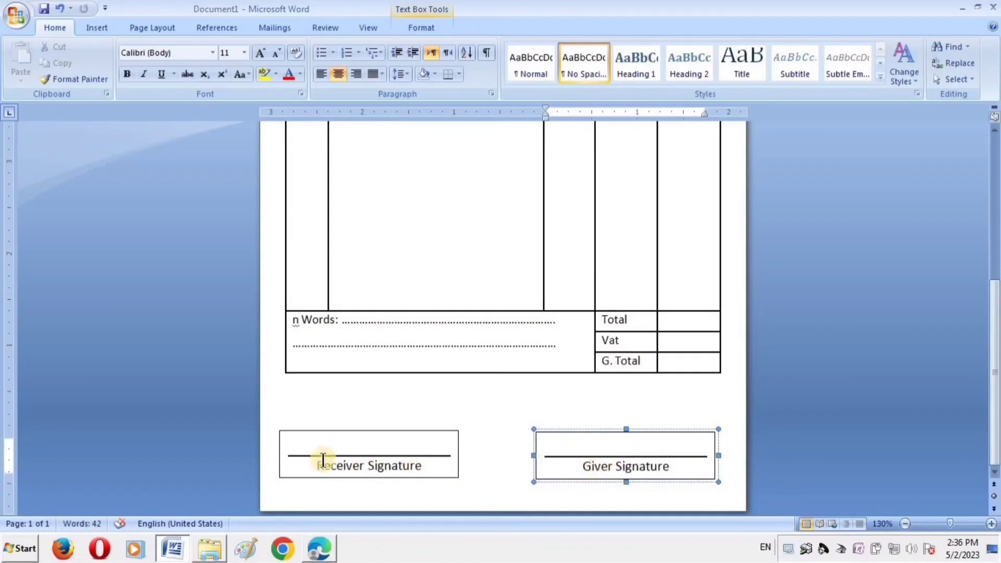
Bold the Giver Signature and Receiver Signature labels.
{"action": "triple_click", "coordinate": [339, 465]}
{"action": "left_click", "coordinate": [572, 455]}
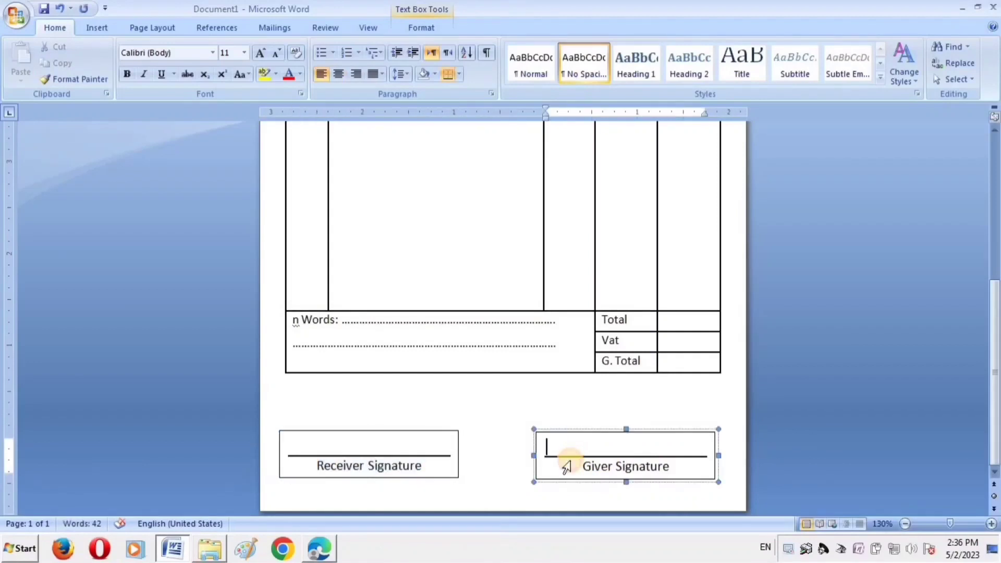
{"action": "triple_click", "coordinate": [631, 454]}
{"action": "left_click", "coordinate": [127, 74]}
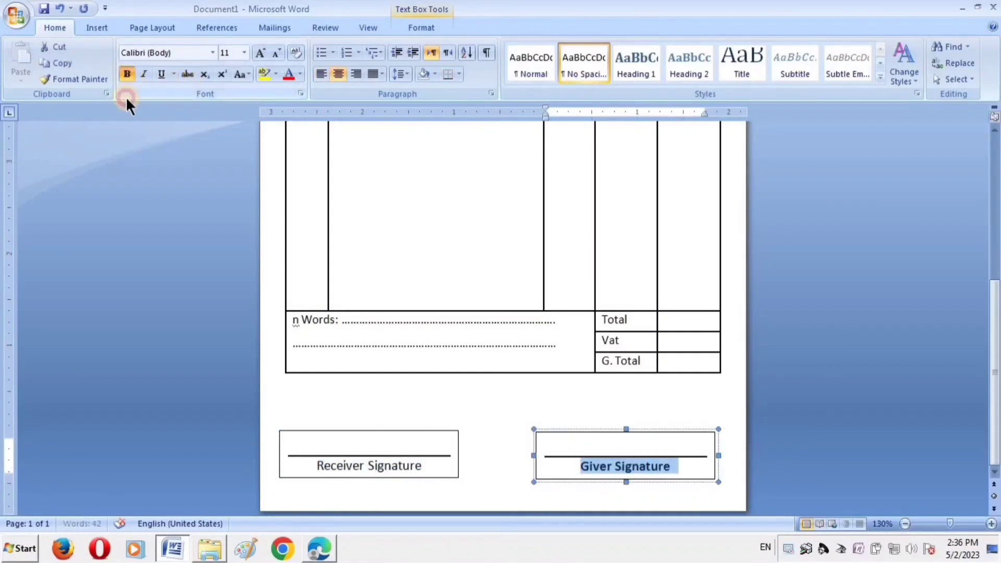
{"action": "triple_click", "coordinate": [321, 465]}
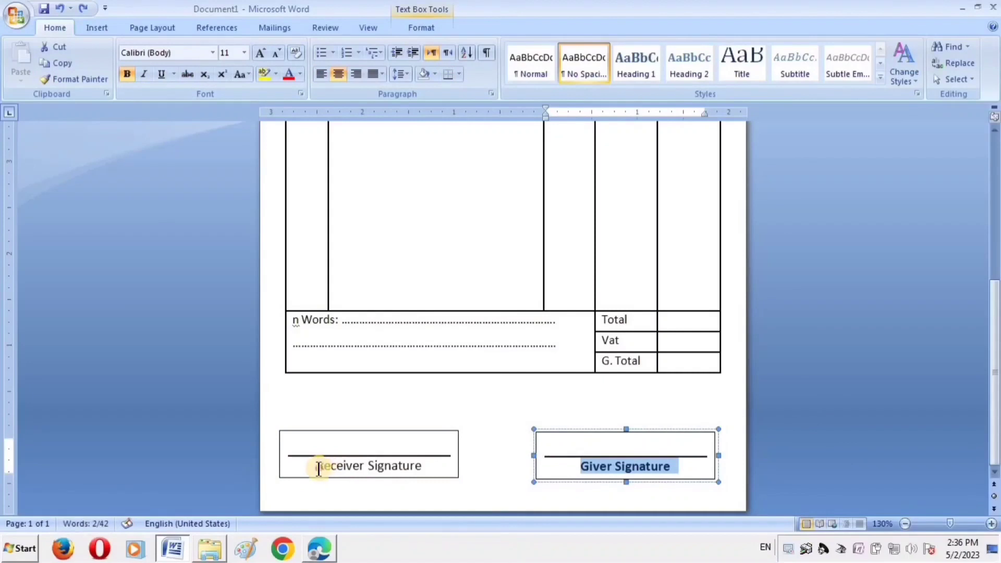
{"action": "left_click", "coordinate": [127, 75]}
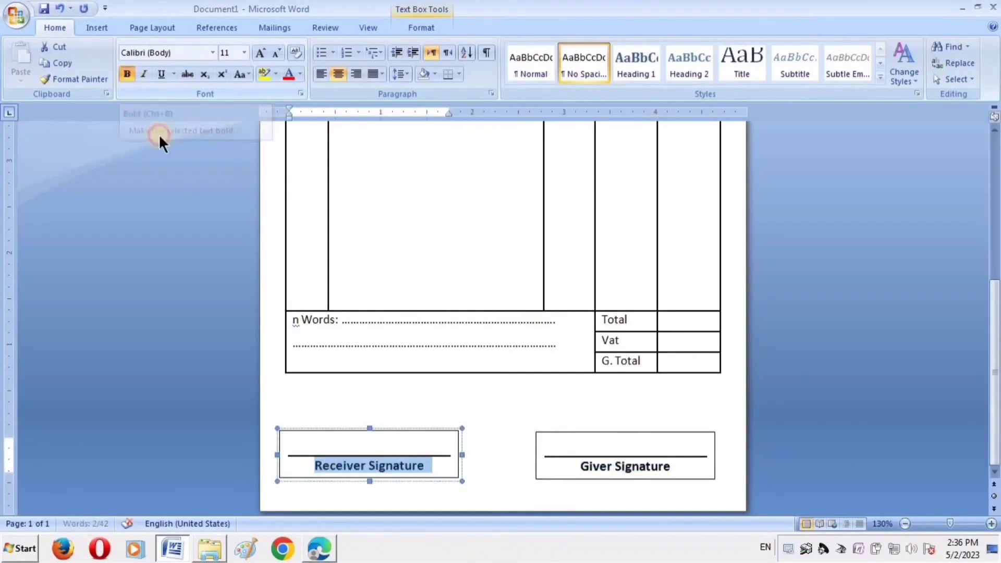
{"action": "left_click", "coordinate": [392, 465]}
Insert a page break below the table, then remove it with Backspace.
{"action": "left_click", "coordinate": [568, 487]}
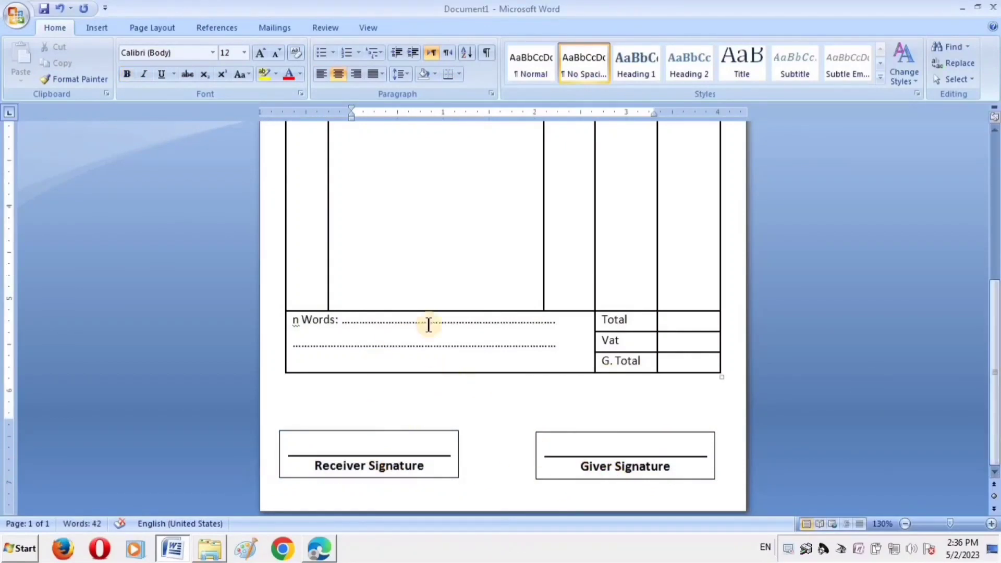
{"action": "key", "text": "ctrl+Return"}
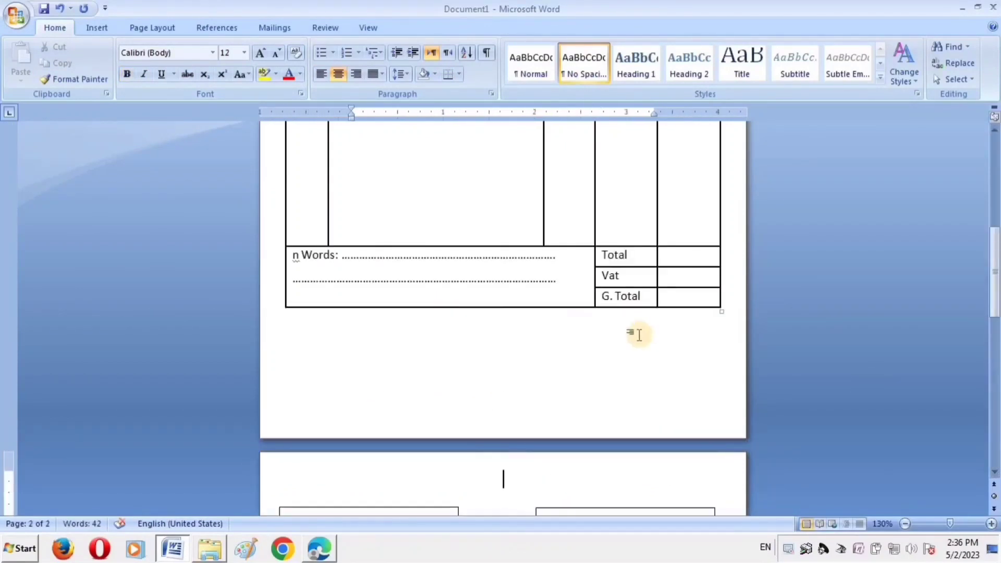
{"action": "key", "text": "BackSpace"}
{"action": "mouse_move", "coordinate": [997, 409]}
{"action": "left_mouse_down"}
{"action": "mouse_move", "coordinate": [955, 384]}
{"action": "mouse_move", "coordinate": [963, 286]}
{"action": "mouse_move", "coordinate": [953, 385]}
{"action": "left_mouse_up"}
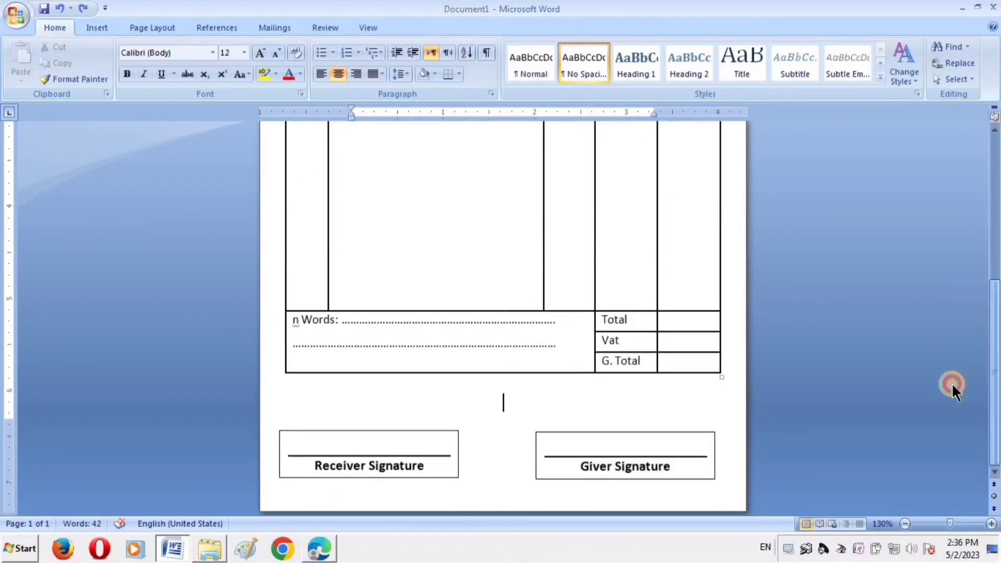
Select the Receiver Signature box and open its Shape Fill colour choices.
{"action": "left_click", "coordinate": [376, 431]}
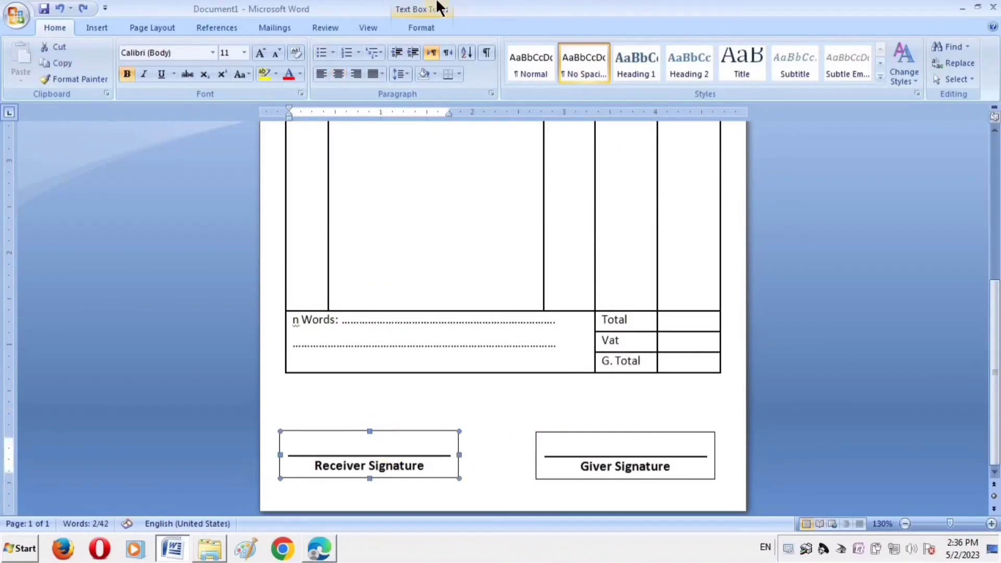
{"action": "left_click", "coordinate": [421, 23]}
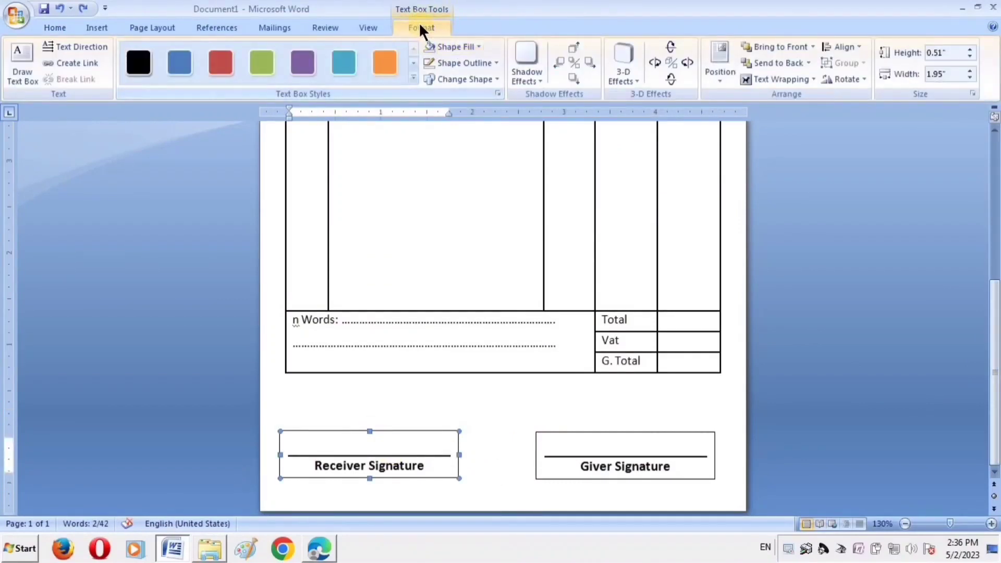
{"action": "left_click", "coordinate": [474, 45]}
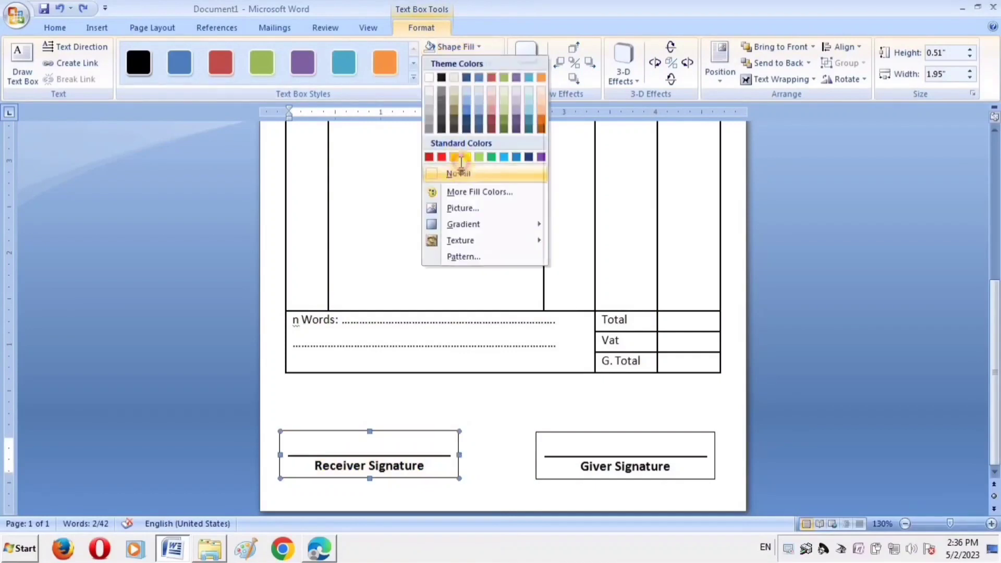
Leave the fill unchanged and set the Receiver Signature box outline to No Outline.
{"action": "left_click", "coordinate": [457, 171]}
{"action": "left_click", "coordinate": [463, 64]}
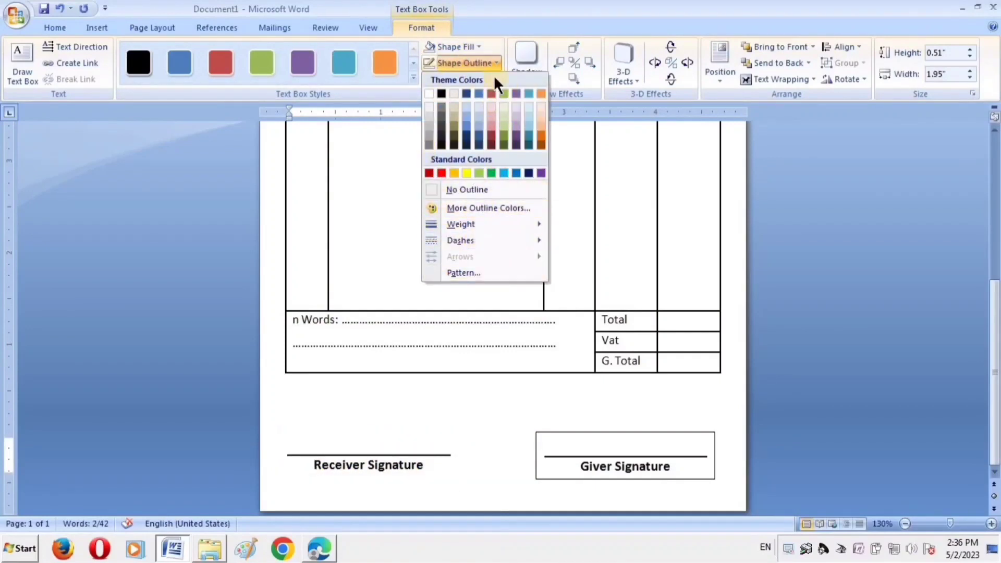
{"action": "left_click", "coordinate": [448, 191]}
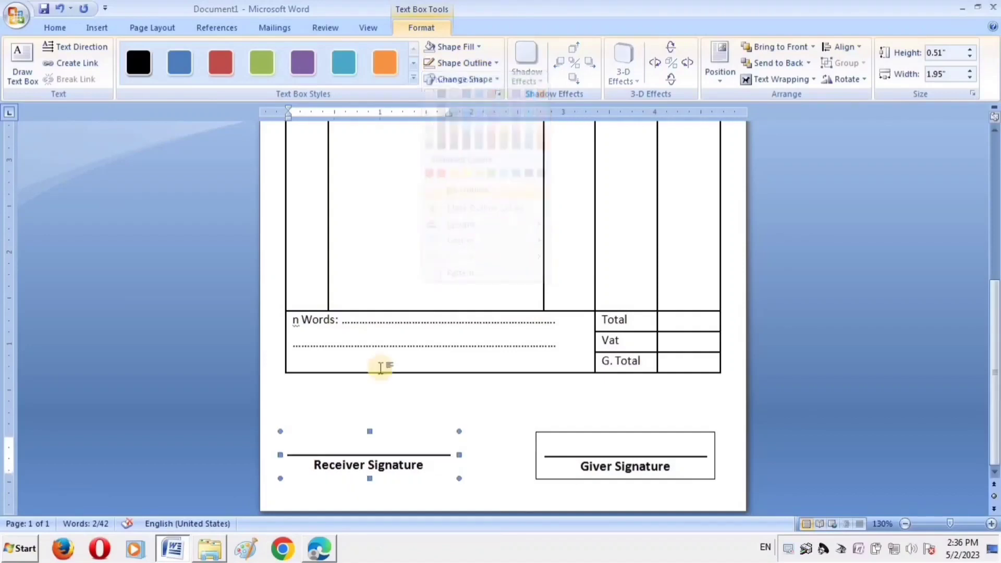
{"action": "left_click", "coordinate": [490, 468]}
Set the Giver Signature box outline to No Outline and check both boxes.
{"action": "left_click", "coordinate": [593, 447]}
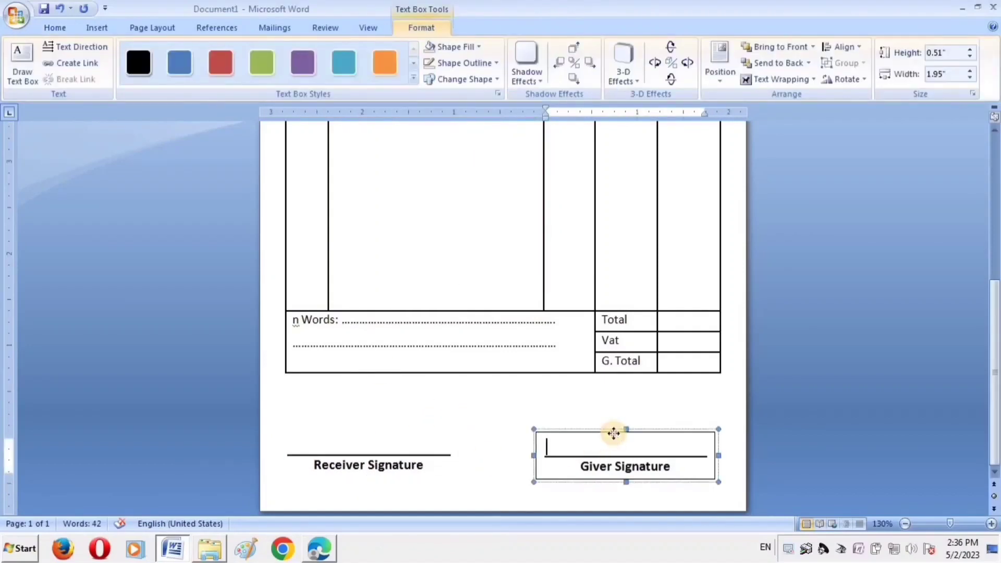
{"action": "left_click", "coordinate": [612, 432]}
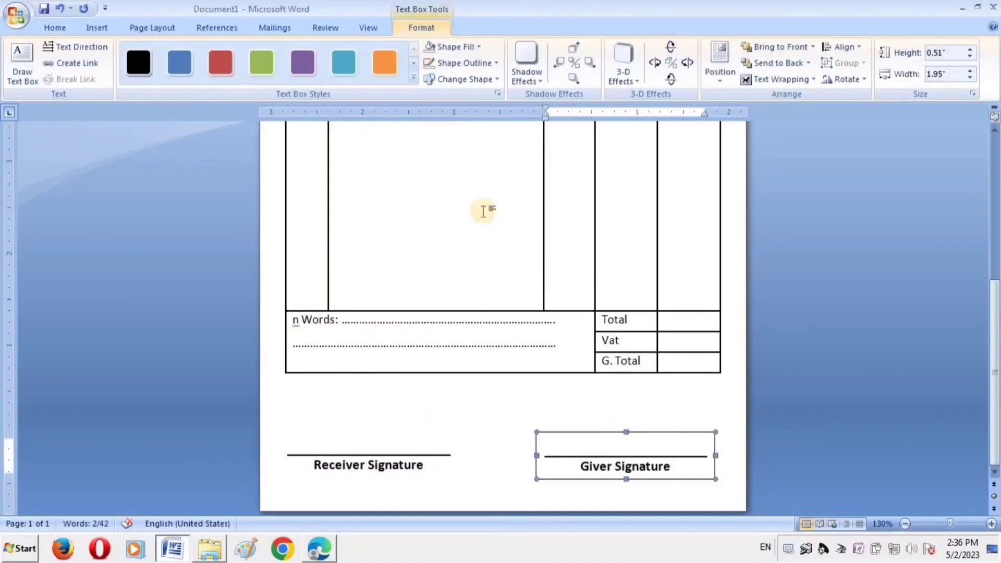
{"action": "left_click", "coordinate": [432, 62]}
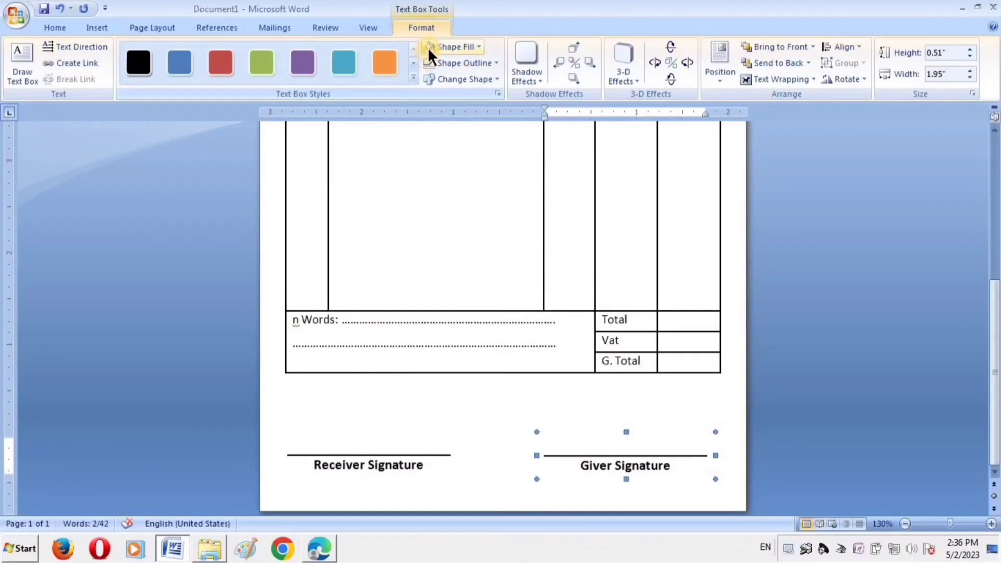
{"action": "left_click", "coordinate": [635, 473]}
{"action": "left_click", "coordinate": [425, 452]}
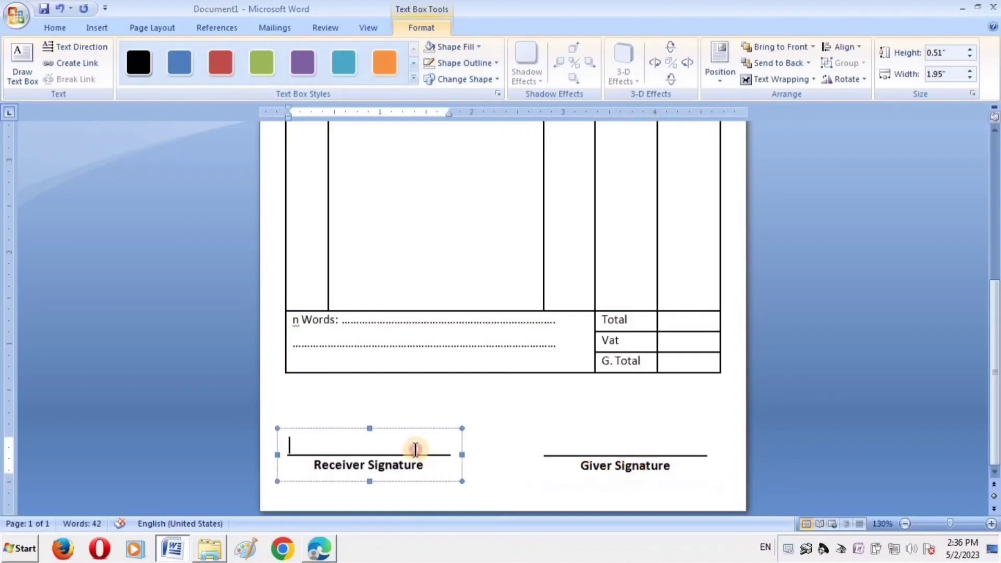
{"action": "left_click", "coordinate": [649, 421]}
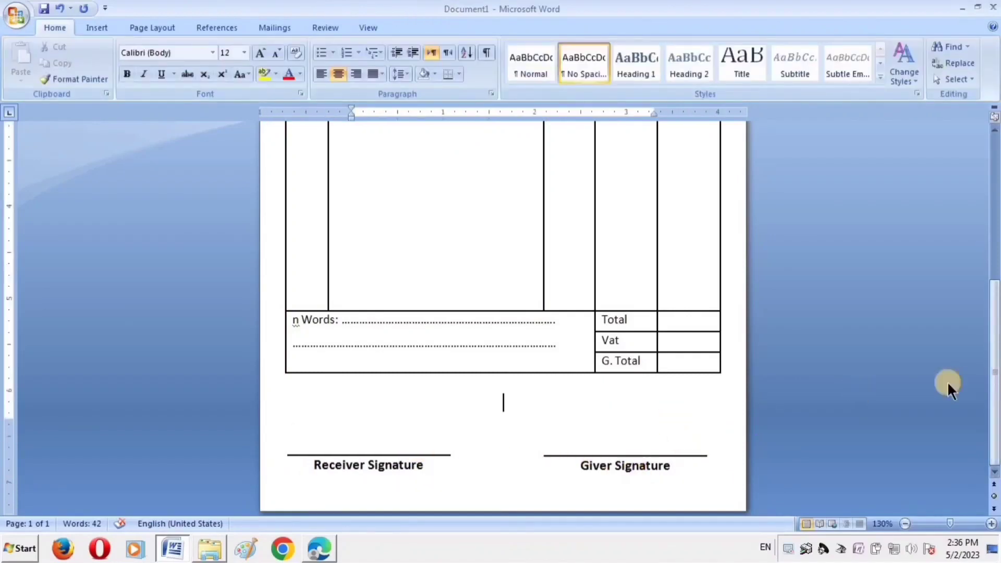
{"action": "left_click_drag", "start_coordinate": [994, 376], "coordinate": [995, 226]}
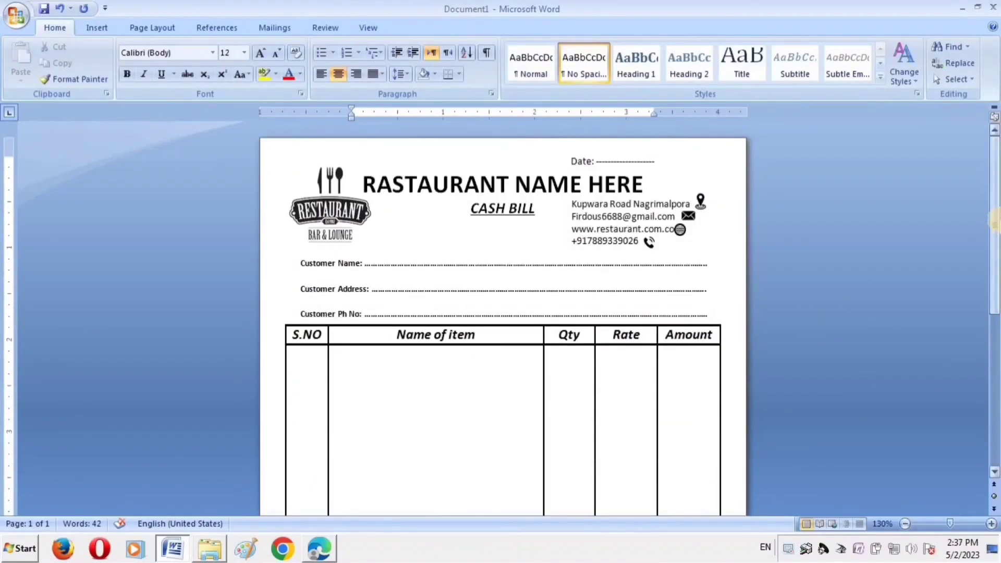
{"action": "left_click_drag", "start_coordinate": [996, 235], "coordinate": [583, 346]}
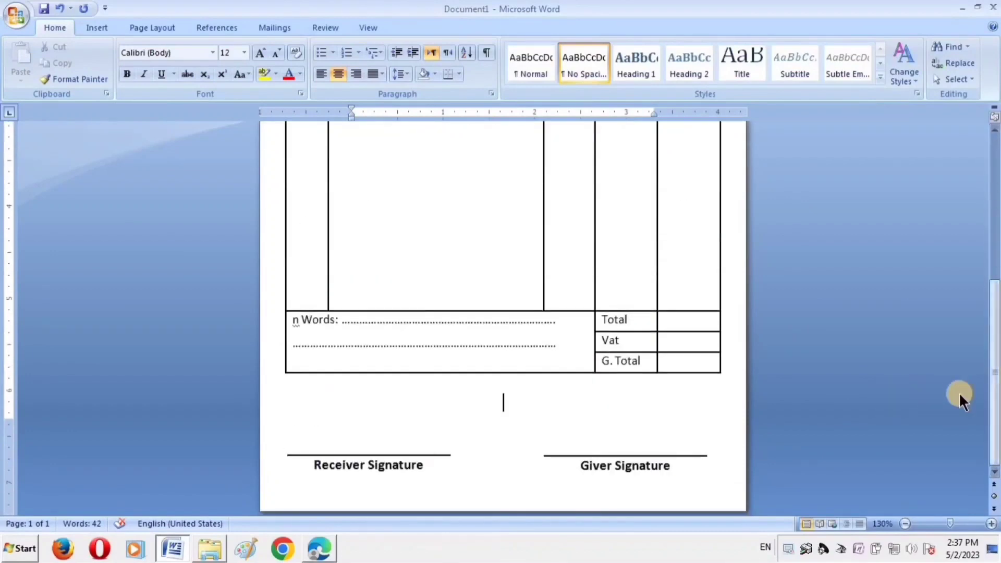
{"action": "scroll", "coordinate": [496, 376], "scroll_direction": "down", "scroll_amount": 10}
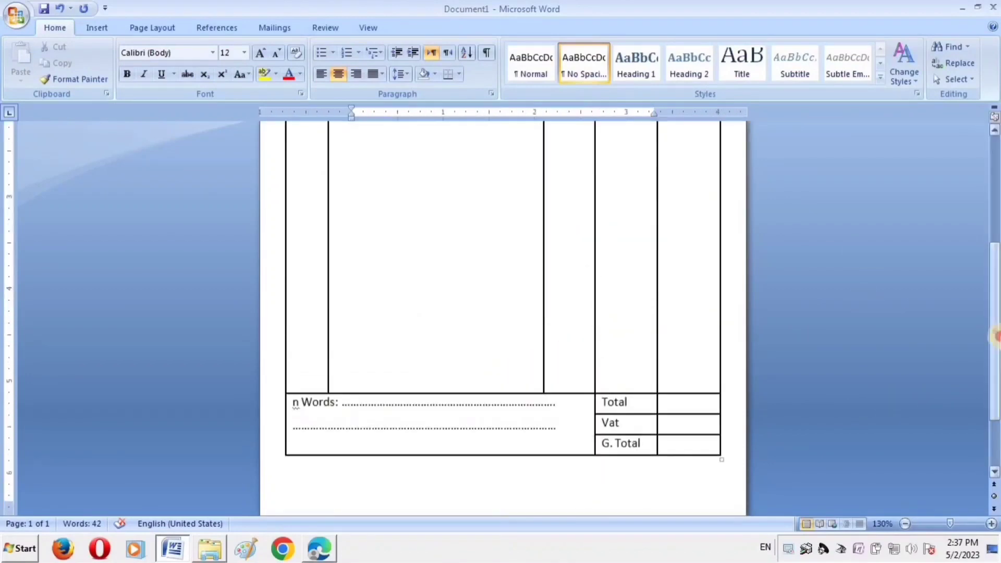
{"action": "scroll", "coordinate": [574, 324], "scroll_direction": "up", "scroll_amount": 10}
{"action": "left_click", "coordinate": [478, 255]}
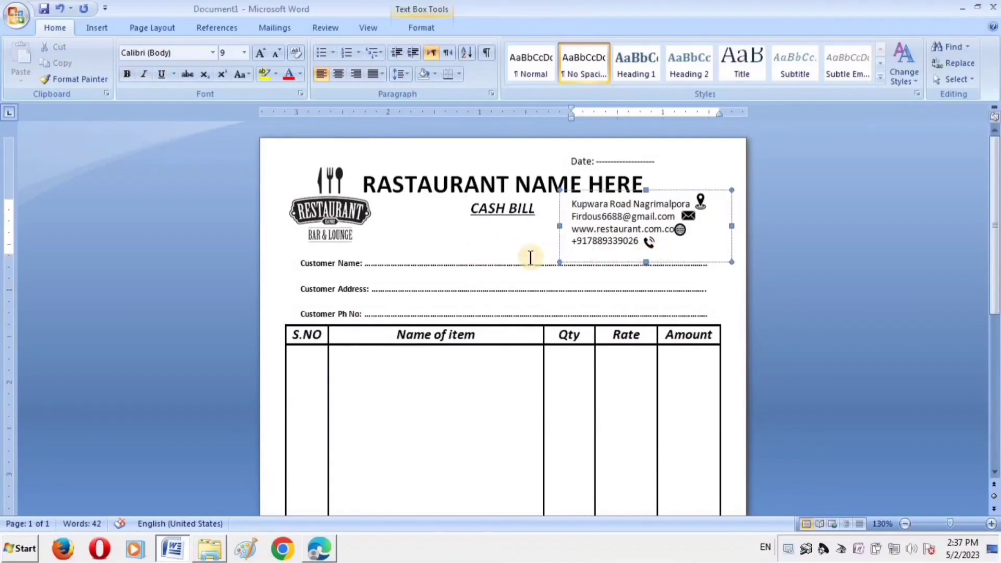
{"action": "left_click", "coordinate": [465, 376]}
{"action": "left_click_drag", "start_coordinate": [995, 235], "coordinate": [995, 387]}
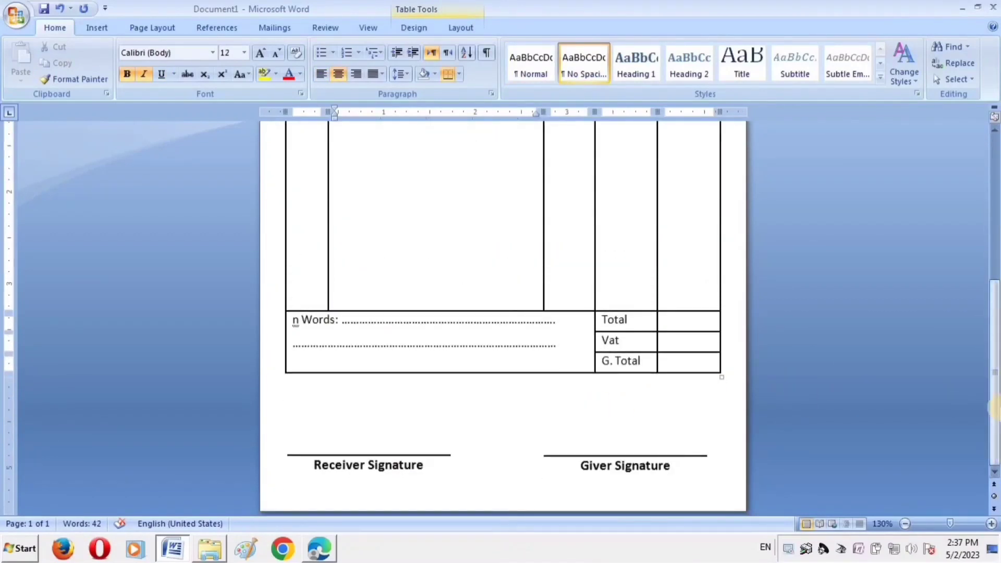
{"action": "scroll", "coordinate": [584, 409], "scroll_direction": "up", "scroll_amount": 10}
{"action": "left_click", "coordinate": [461, 239]}
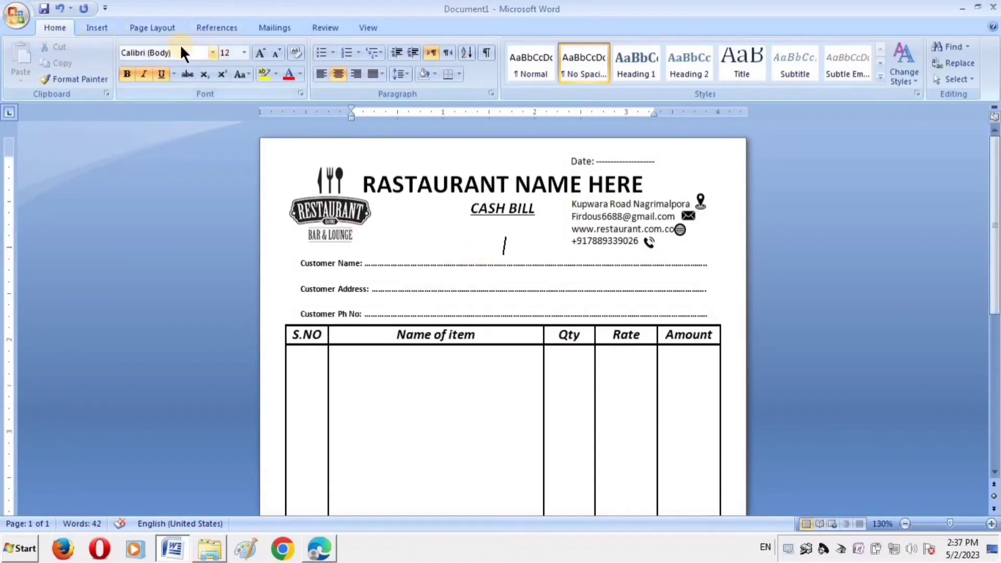
Set the Page Layout page colour to Yellow.
{"action": "left_click", "coordinate": [145, 28]}
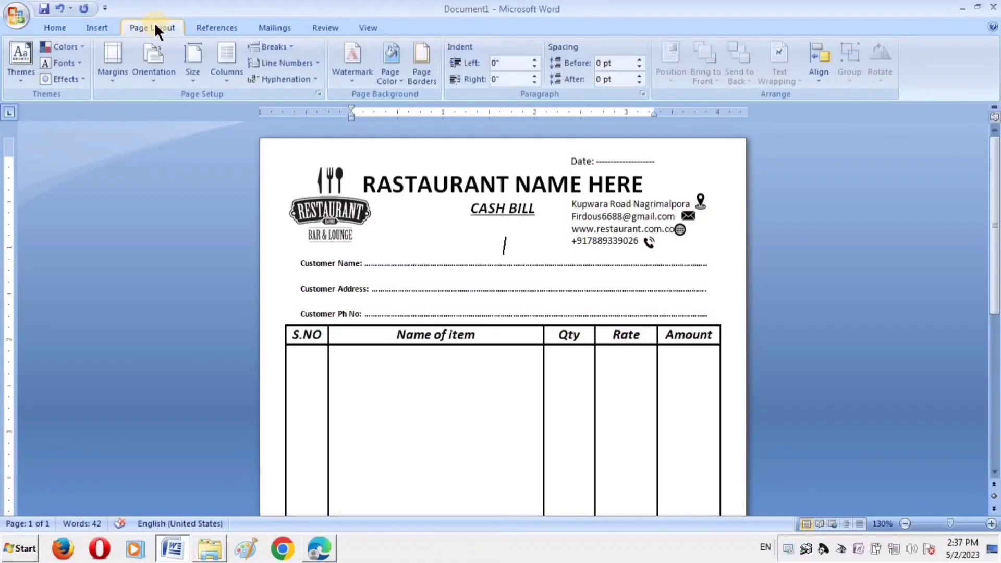
{"action": "left_click", "coordinate": [399, 78]}
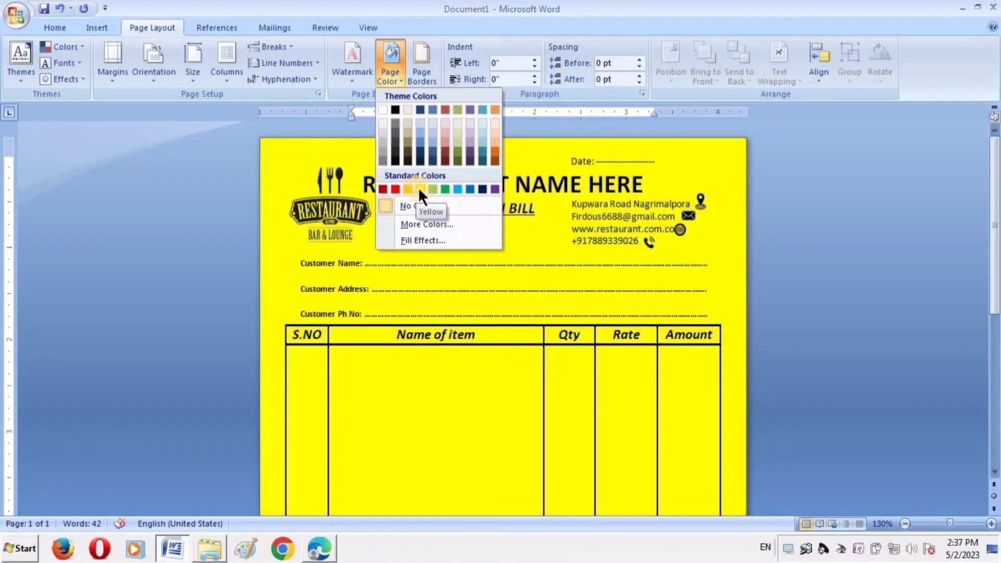
{"action": "left_click", "coordinate": [418, 187]}
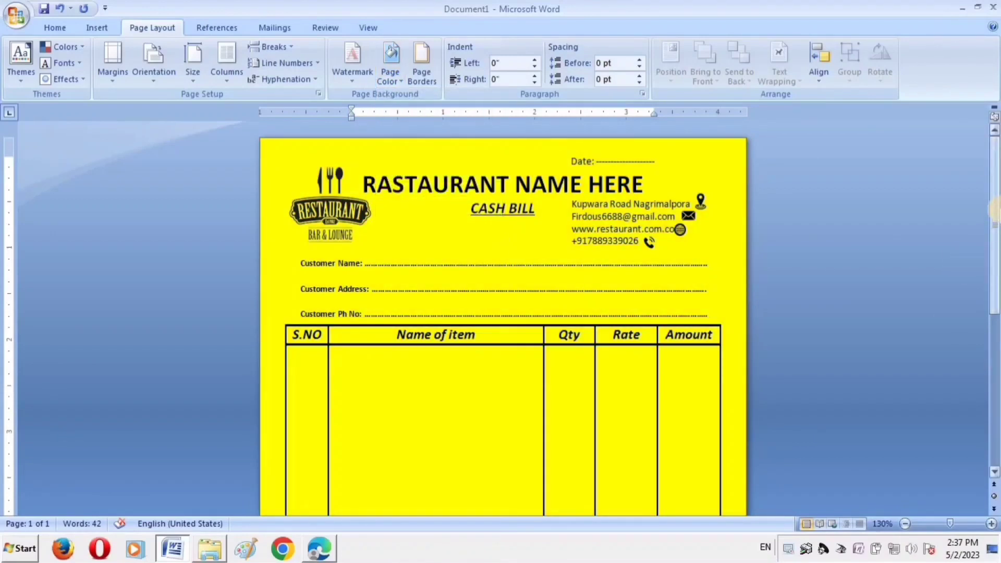
{"action": "left_click_drag", "start_coordinate": [993, 208], "coordinate": [984, 369]}
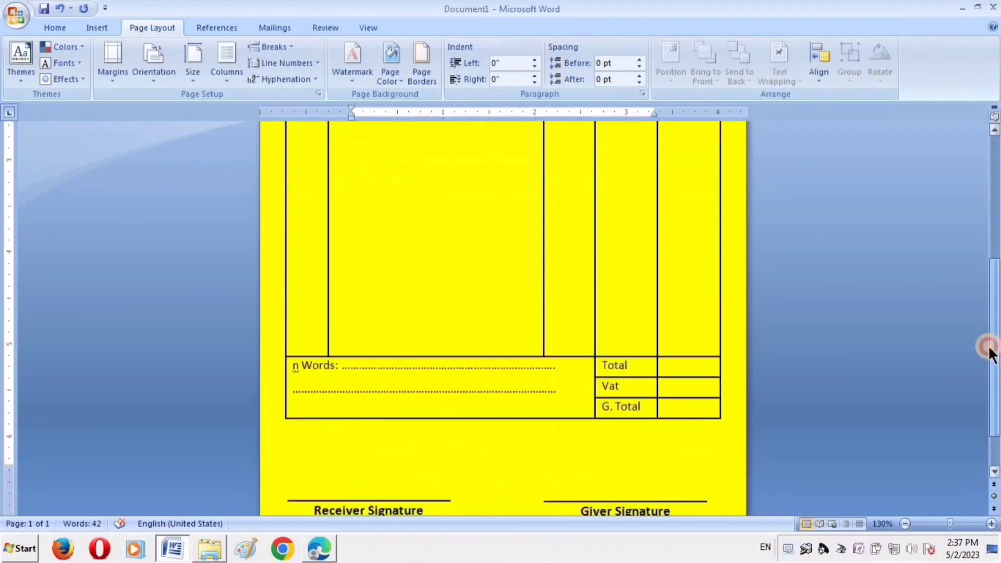
{"action": "left_click", "coordinate": [356, 441]}
{"action": "left_click", "coordinate": [633, 449]}
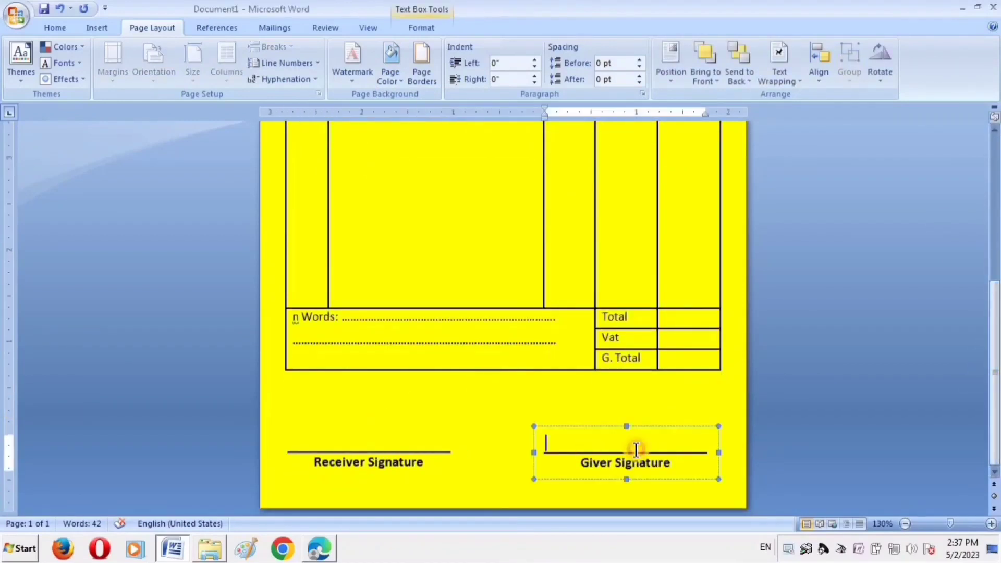
{"action": "left_click", "coordinate": [591, 415]}
{"action": "left_click", "coordinate": [375, 468]}
Change the page colour to a light orange (peach) theme colour.
{"action": "scroll", "coordinate": [397, 313], "scroll_direction": "up", "scroll_amount": 10}
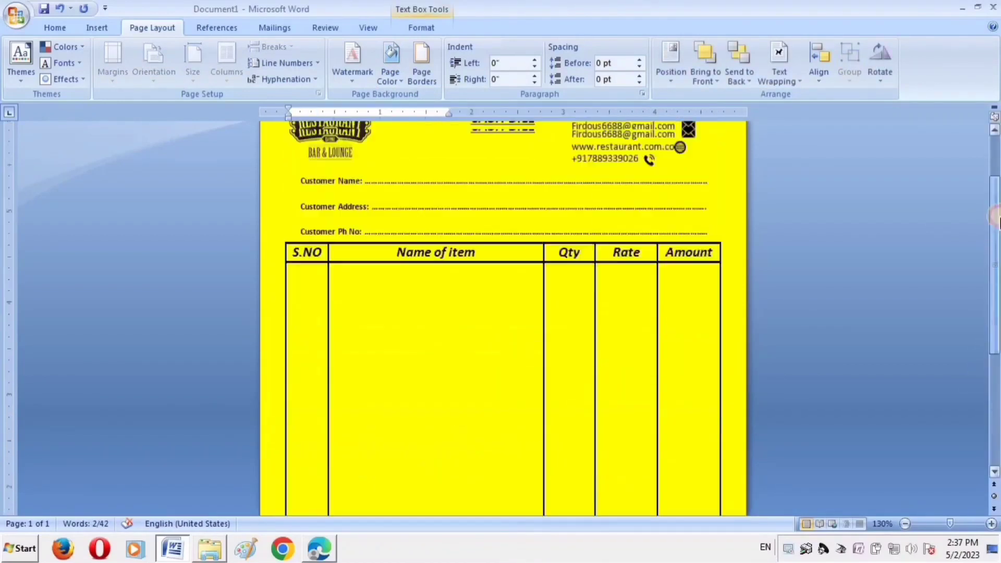
{"action": "left_click", "coordinate": [396, 74]}
{"action": "left_click", "coordinate": [395, 74]}
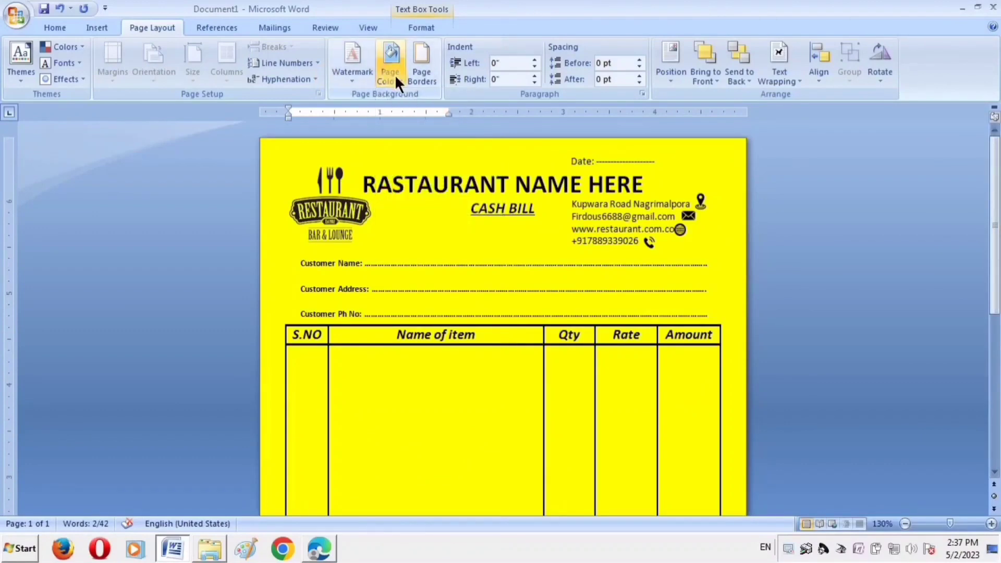
{"action": "left_click", "coordinate": [395, 78]}
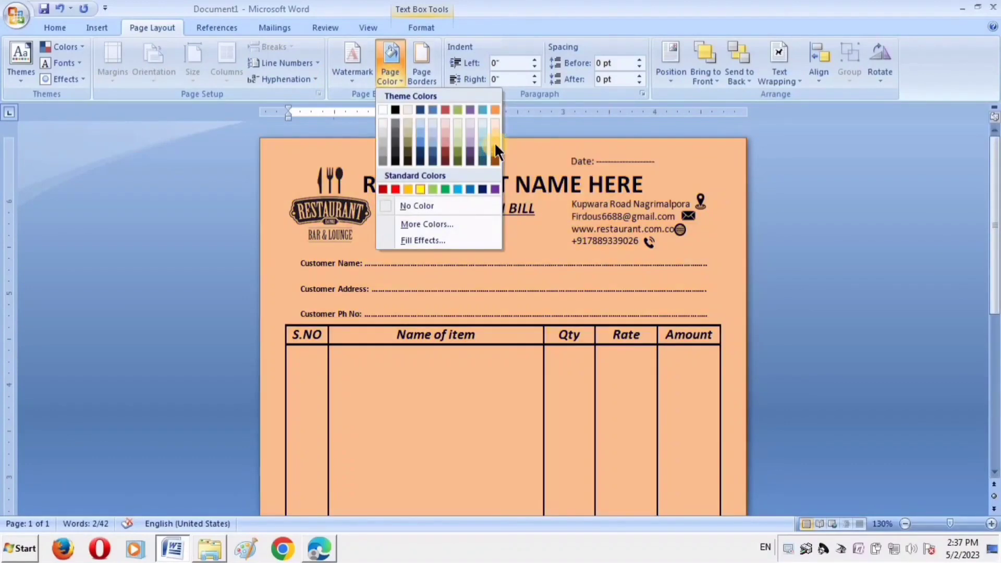
{"action": "left_click", "coordinate": [494, 148]}
Scroll down and click around the signature boxes to review the peach background.
{"action": "scroll", "coordinate": [977, 385], "scroll_direction": "down", "scroll_amount": 5}
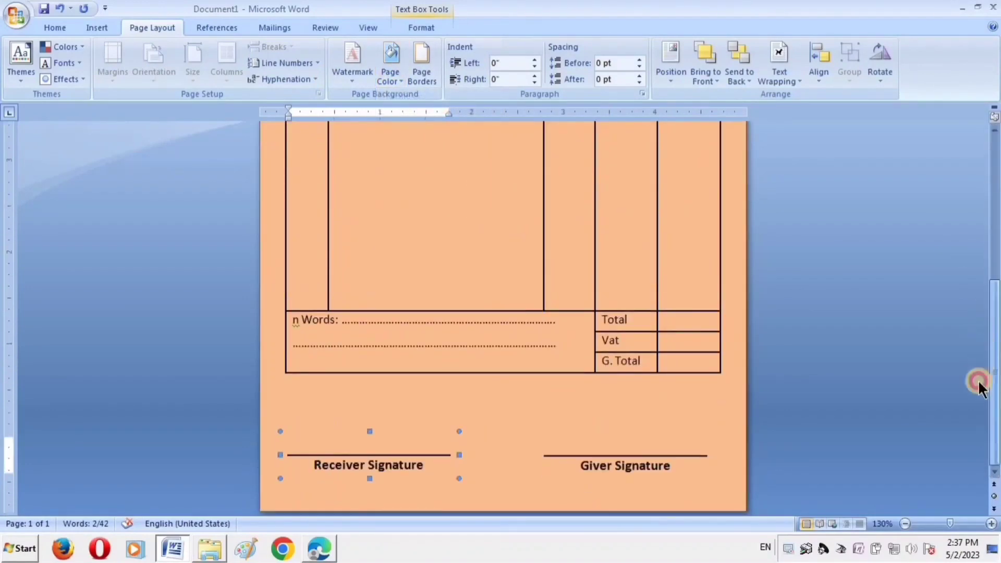
{"action": "scroll", "coordinate": [590, 448], "scroll_direction": "up", "scroll_amount": 3}
{"action": "scroll", "coordinate": [590, 447], "scroll_direction": "down", "scroll_amount": 3}
{"action": "scroll", "coordinate": [595, 422], "scroll_direction": "down", "scroll_amount": 2}
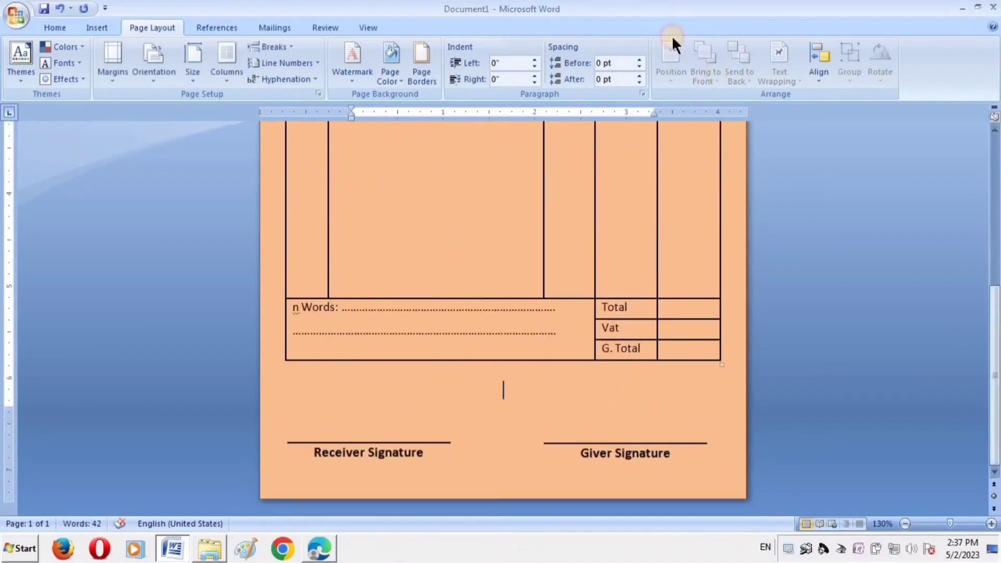
{"action": "left_click", "coordinate": [370, 436]}
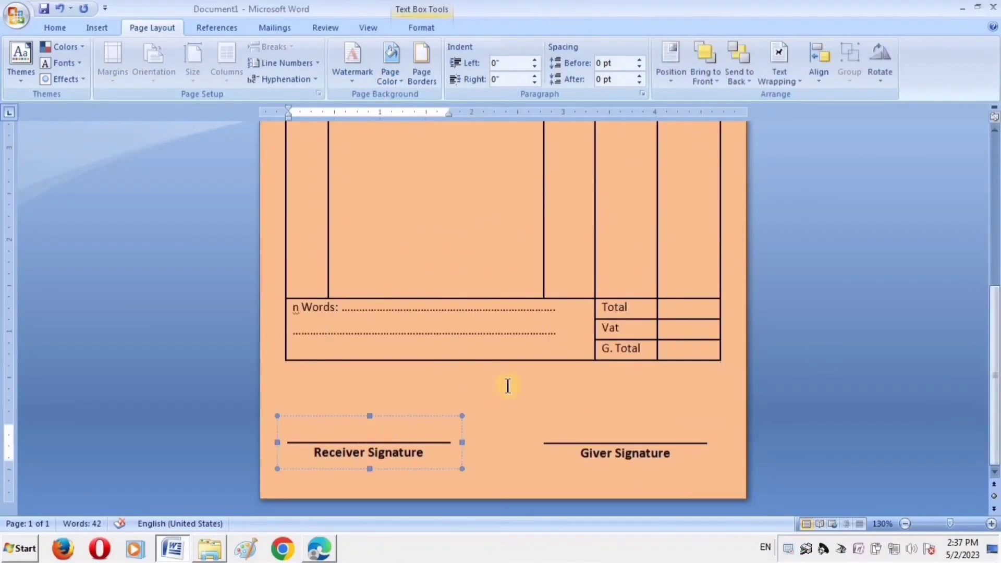
{"action": "left_click", "coordinate": [420, 430]}
{"action": "left_click", "coordinate": [521, 429]}
{"action": "left_click", "coordinate": [628, 444]}
{"action": "left_click", "coordinate": [480, 414]}
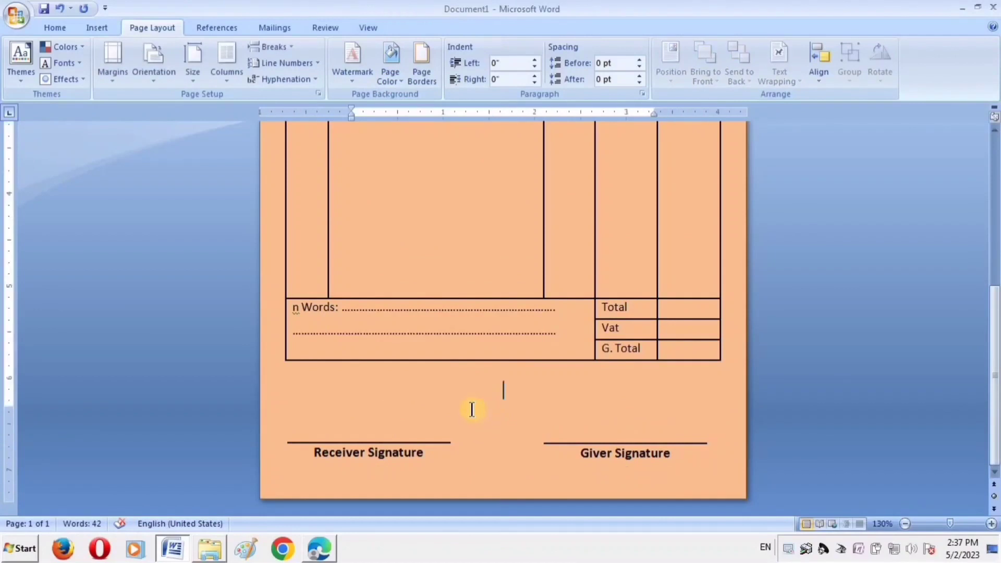
{"action": "left_click_drag", "start_coordinate": [994, 396], "coordinate": [994, 245]}
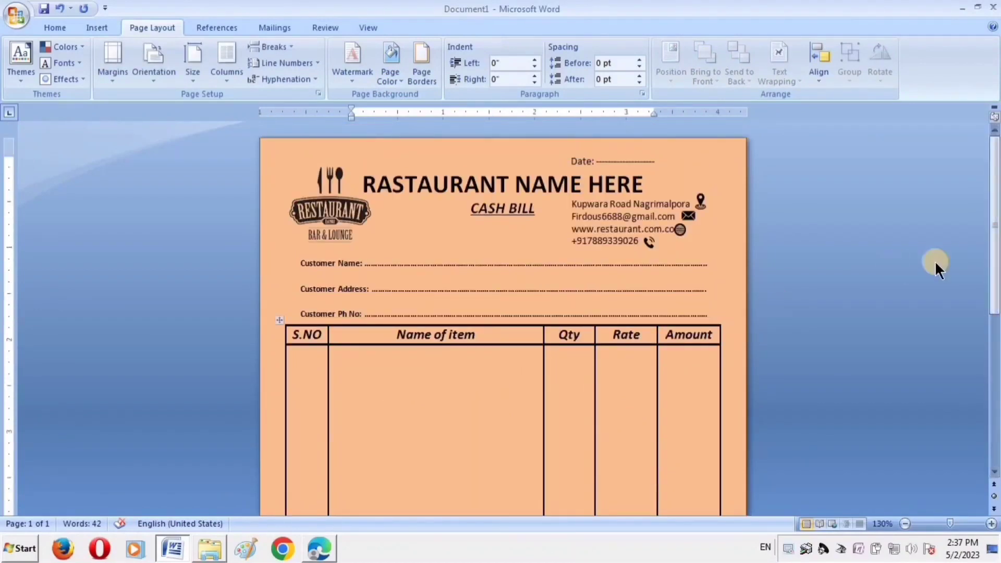
{"action": "key", "text": "Up"}
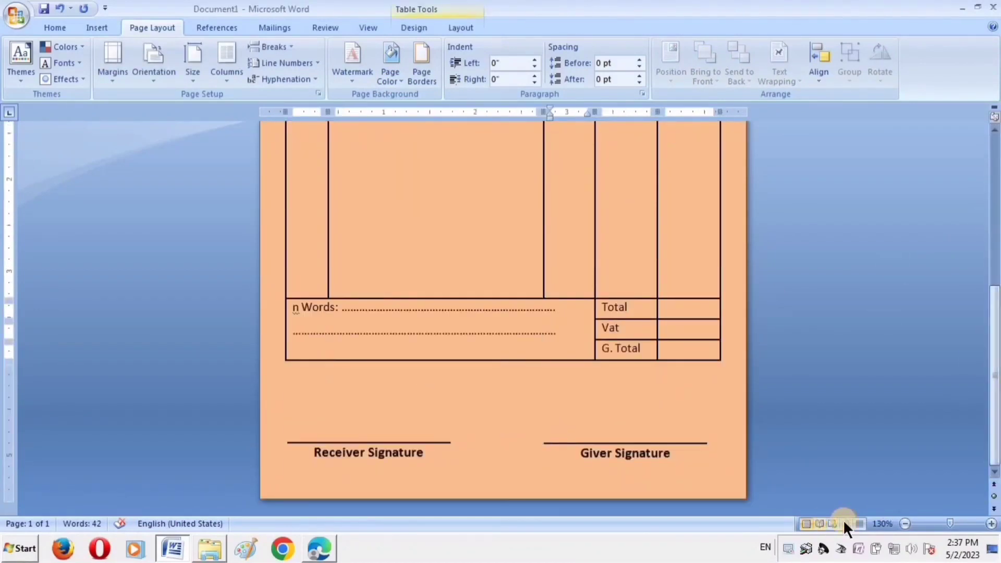
Zoom out and back in with the status-bar zoom buttons to view the page.
{"action": "left_click", "coordinate": [904, 524]}
{"action": "left_click", "coordinate": [905, 523]}
{"action": "left_click", "coordinate": [905, 523]}
{"action": "left_click", "coordinate": [904, 524]}
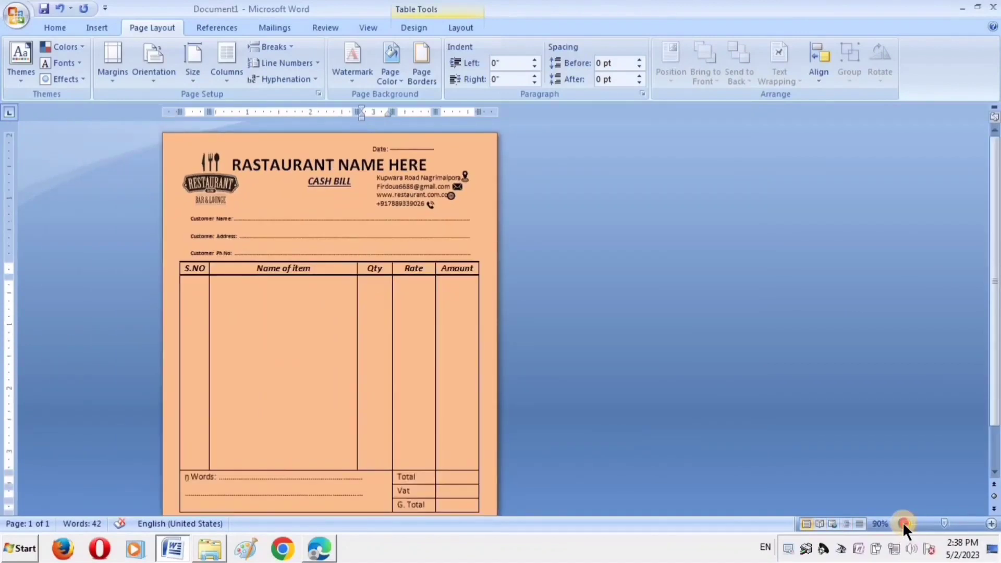
{"action": "left_click", "coordinate": [904, 524]}
{"action": "left_click", "coordinate": [904, 523]}
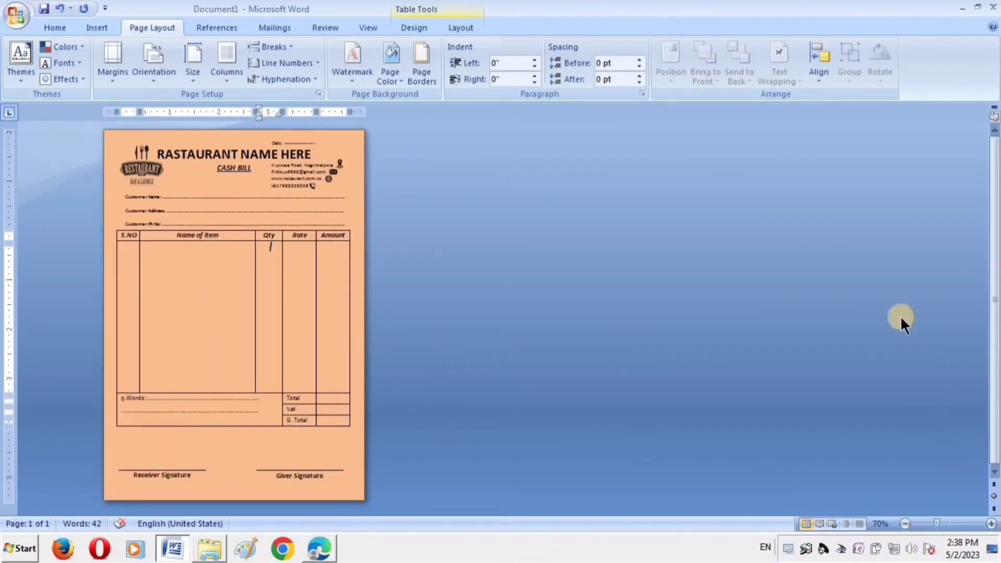
{"action": "left_click", "coordinate": [993, 524]}
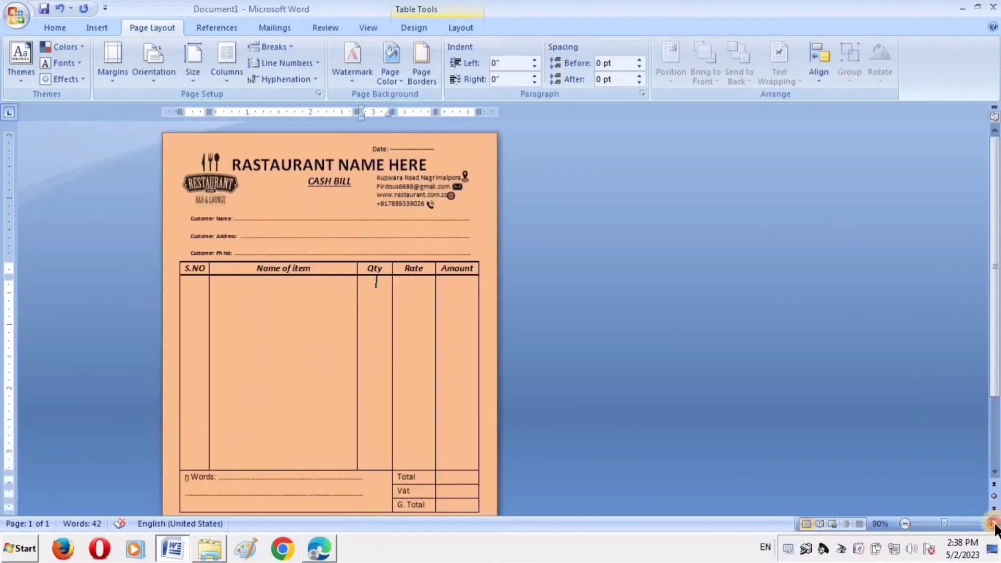
{"action": "left_click", "coordinate": [906, 522]}
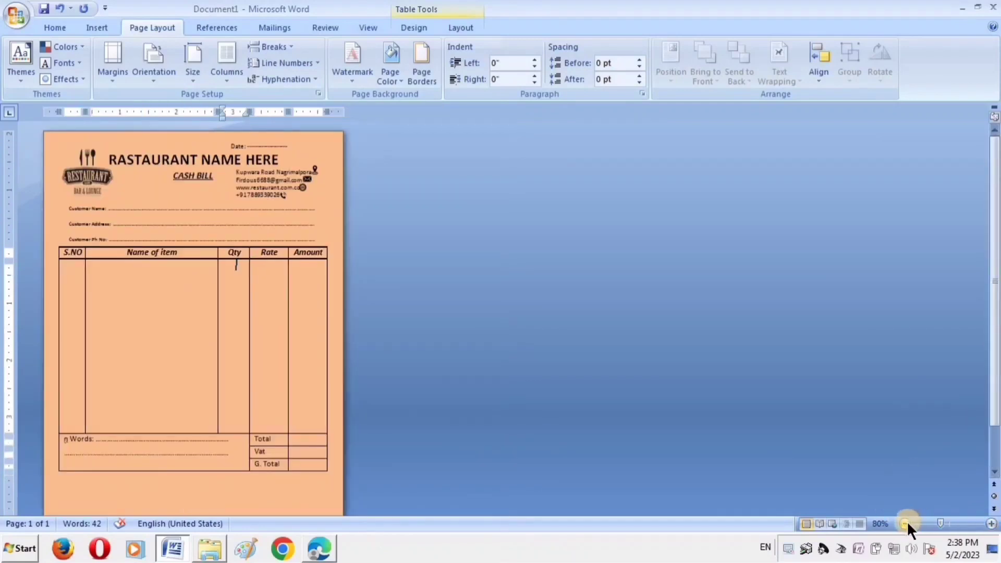
{"action": "left_click", "coordinate": [907, 523]}
{"action": "left_click", "coordinate": [906, 522]}
{"action": "left_click", "coordinate": [987, 524]}
{"action": "left_click", "coordinate": [987, 524]}
{"action": "left_click", "coordinate": [987, 524]}
{"action": "left_click", "coordinate": [987, 525]}
{"action": "left_click", "coordinate": [987, 524]}
{"action": "left_click", "coordinate": [987, 525]}
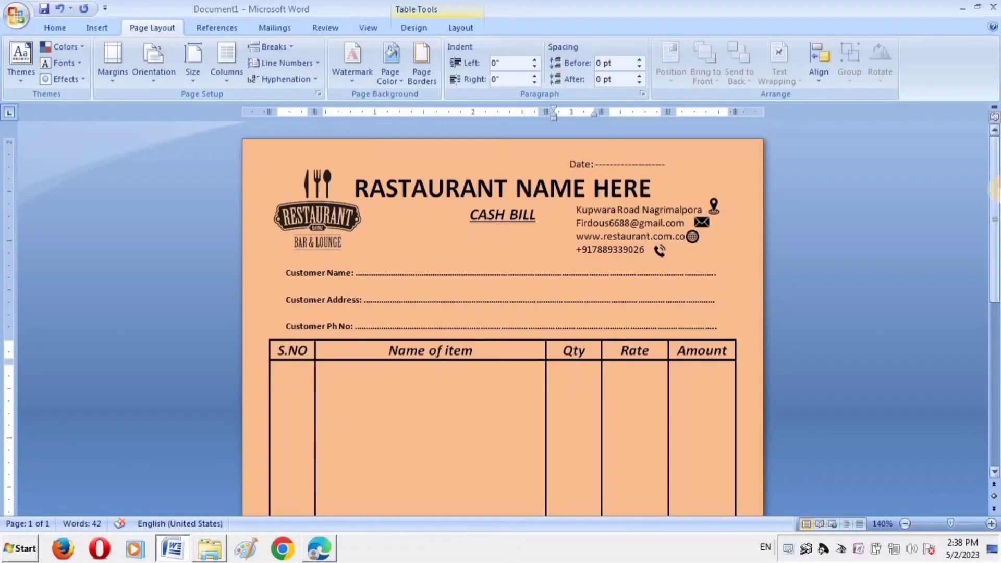
{"action": "mouse_move", "coordinate": [994, 190]}
{"action": "left_mouse_down"}
{"action": "mouse_move", "coordinate": [990, 358]}
{"action": "mouse_move", "coordinate": [996, 208]}
{"action": "left_mouse_up"}
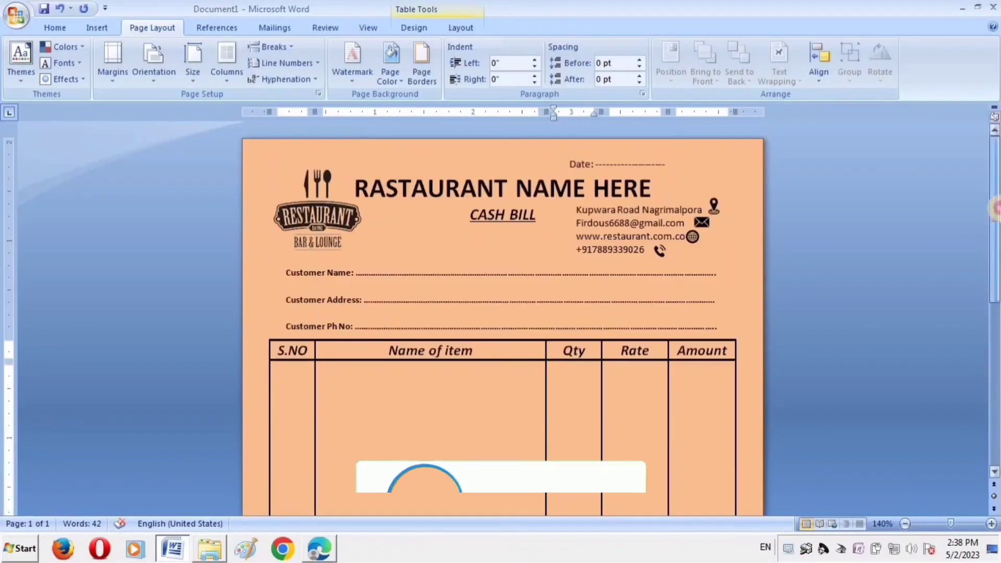
Set the page colour back to Yellow.
{"action": "left_click", "coordinate": [386, 73]}
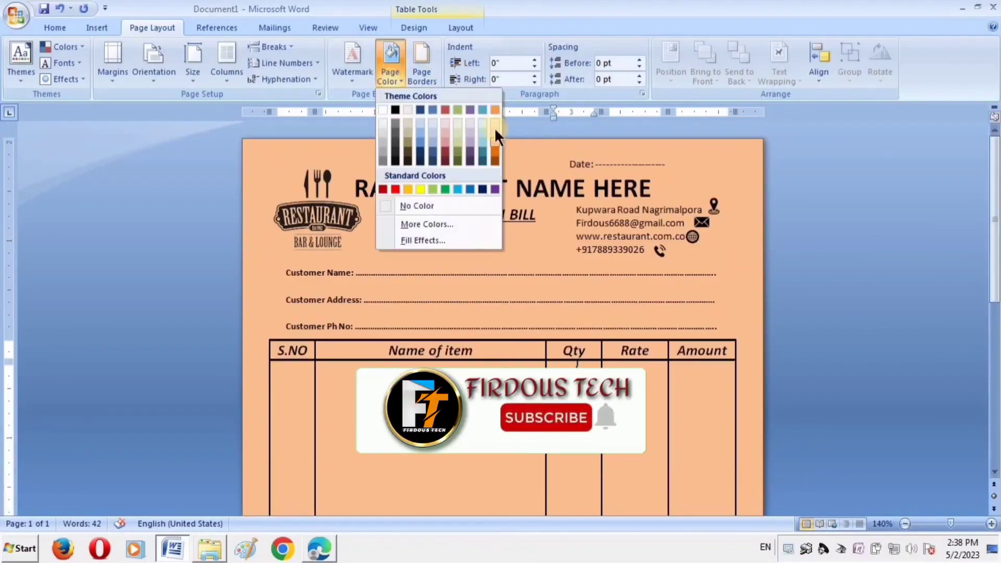
{"action": "left_click", "coordinate": [420, 189]}
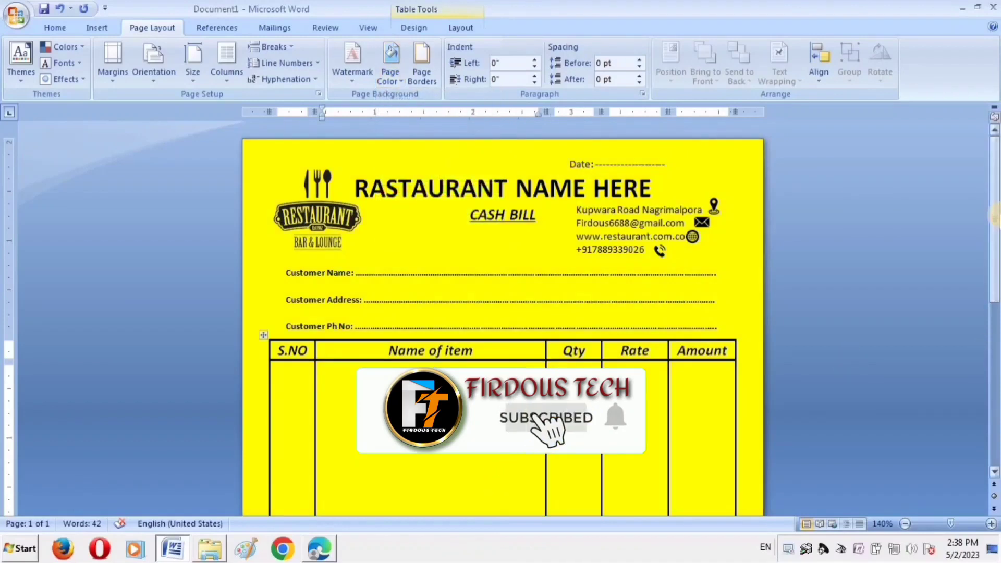
{"action": "left_click", "coordinate": [988, 372]}
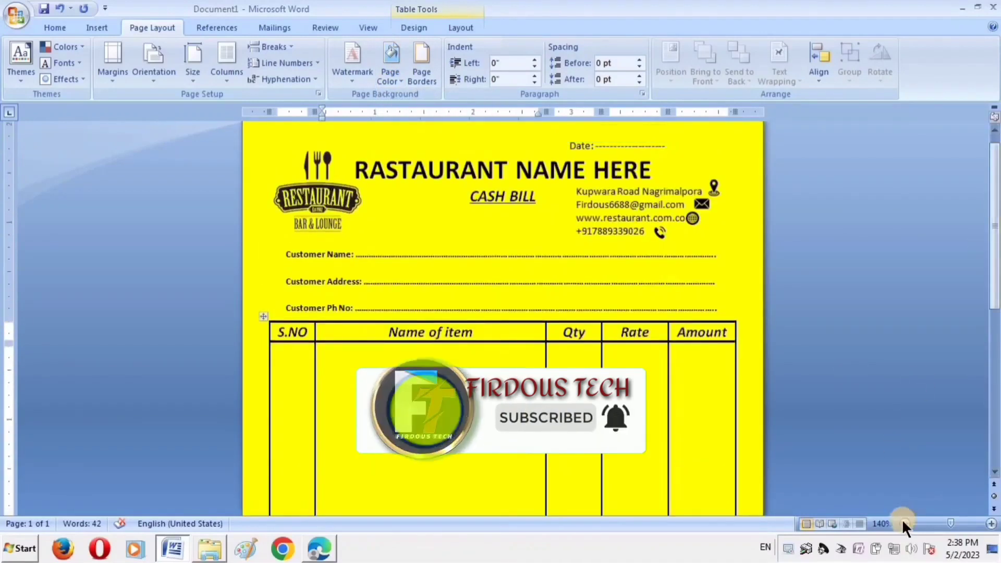